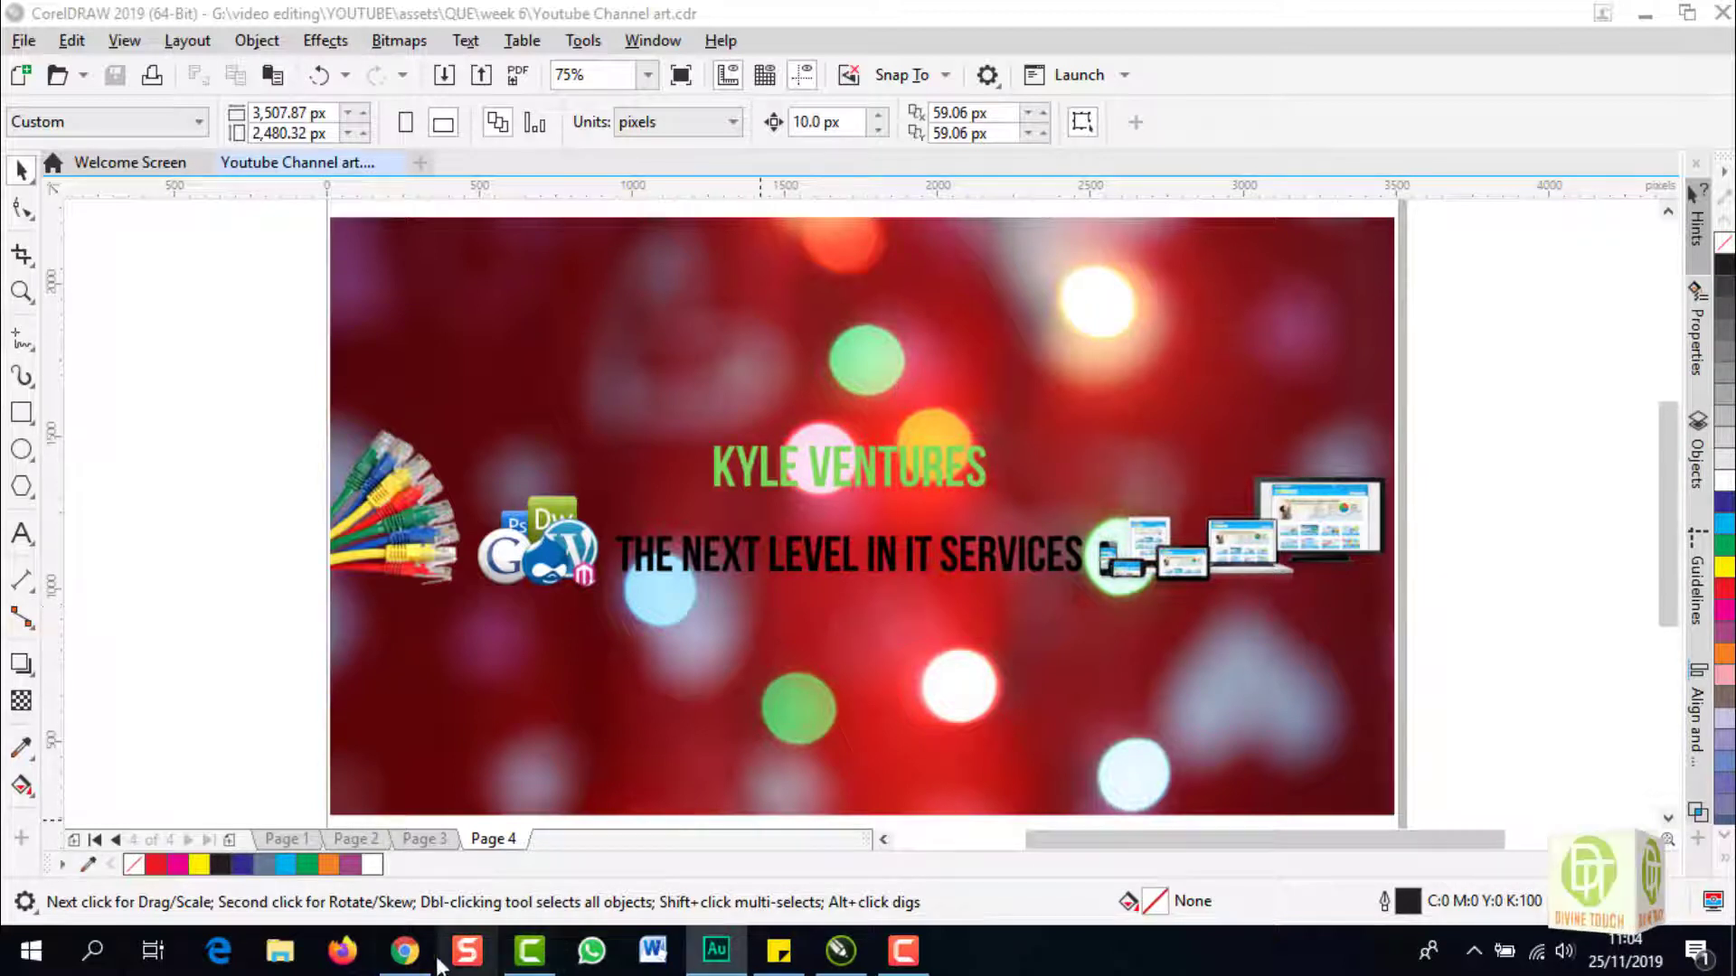
Switch to Chrome to view the Divine Touch Technologies YouTube channel and Facebook page, and return to the CorelDRAW channel art
click(408, 965)
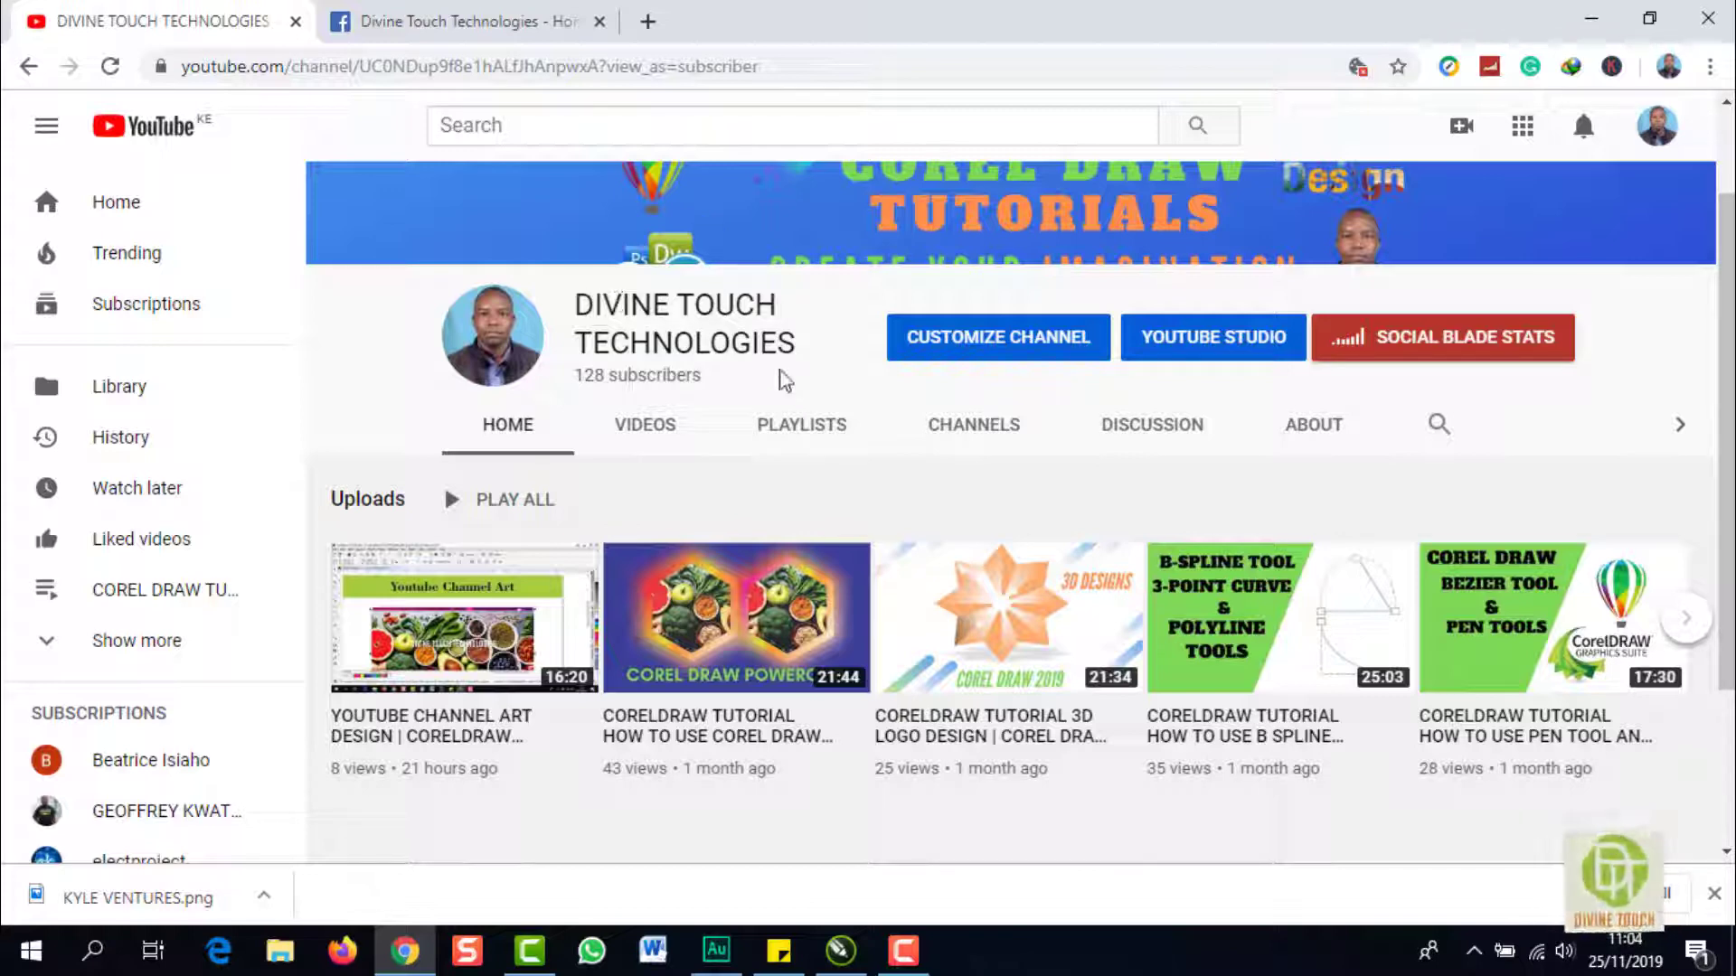
click(447, 22)
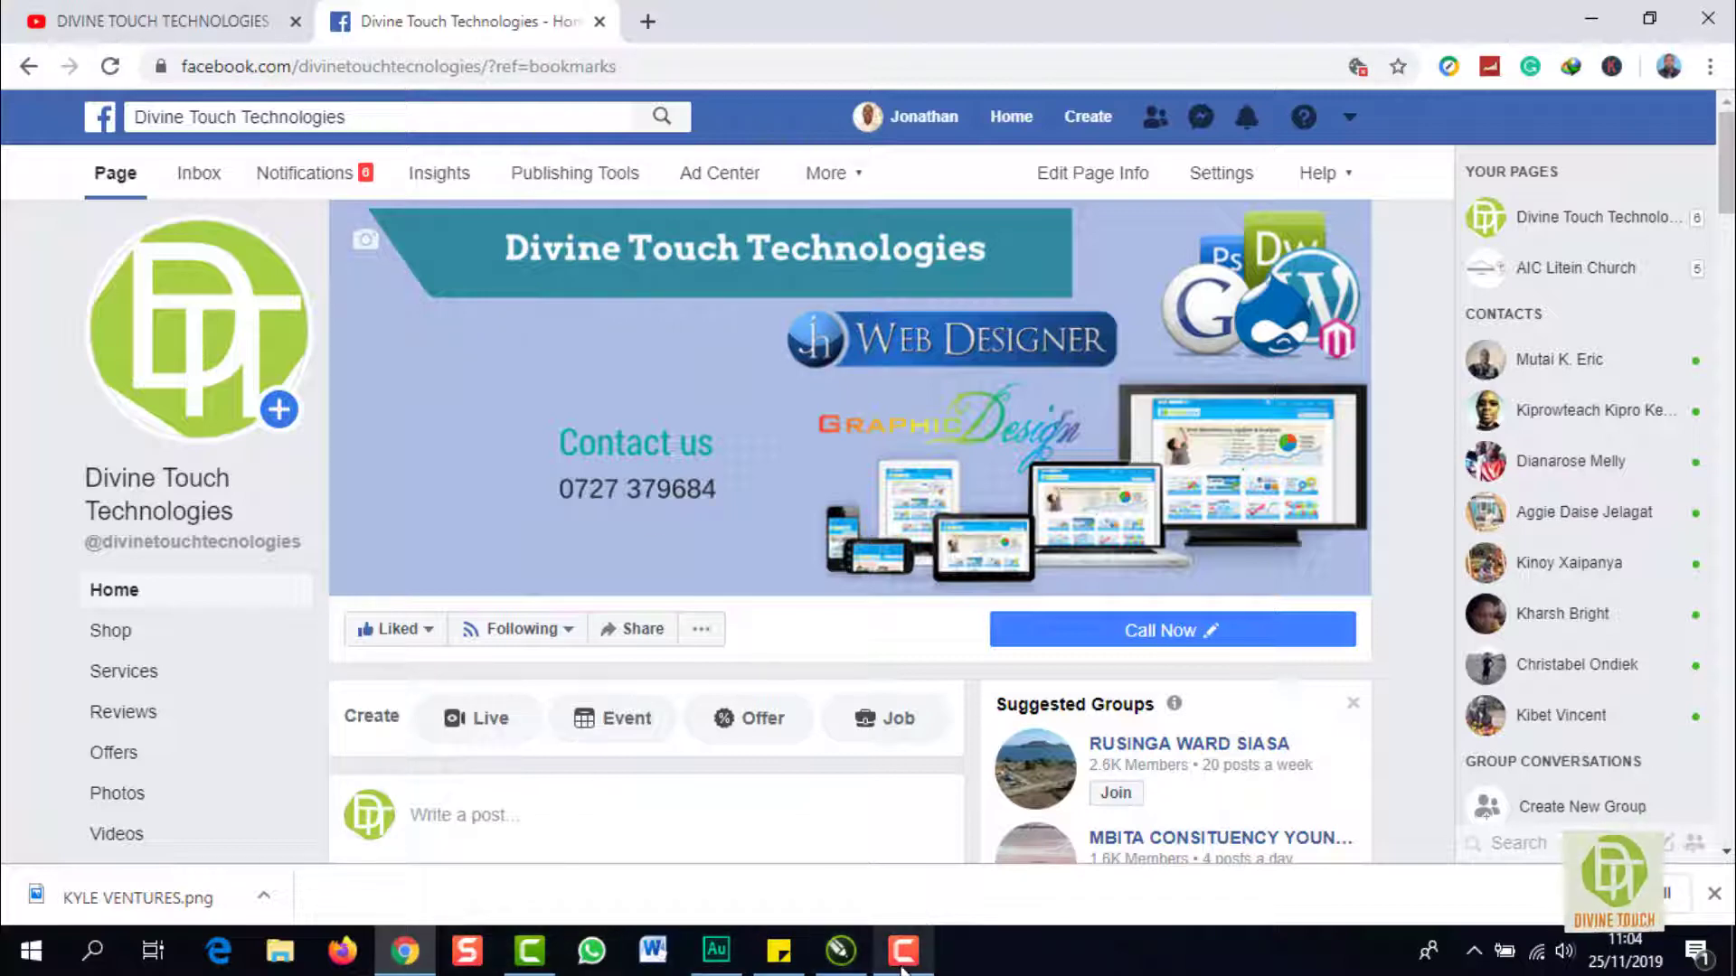
click(839, 949)
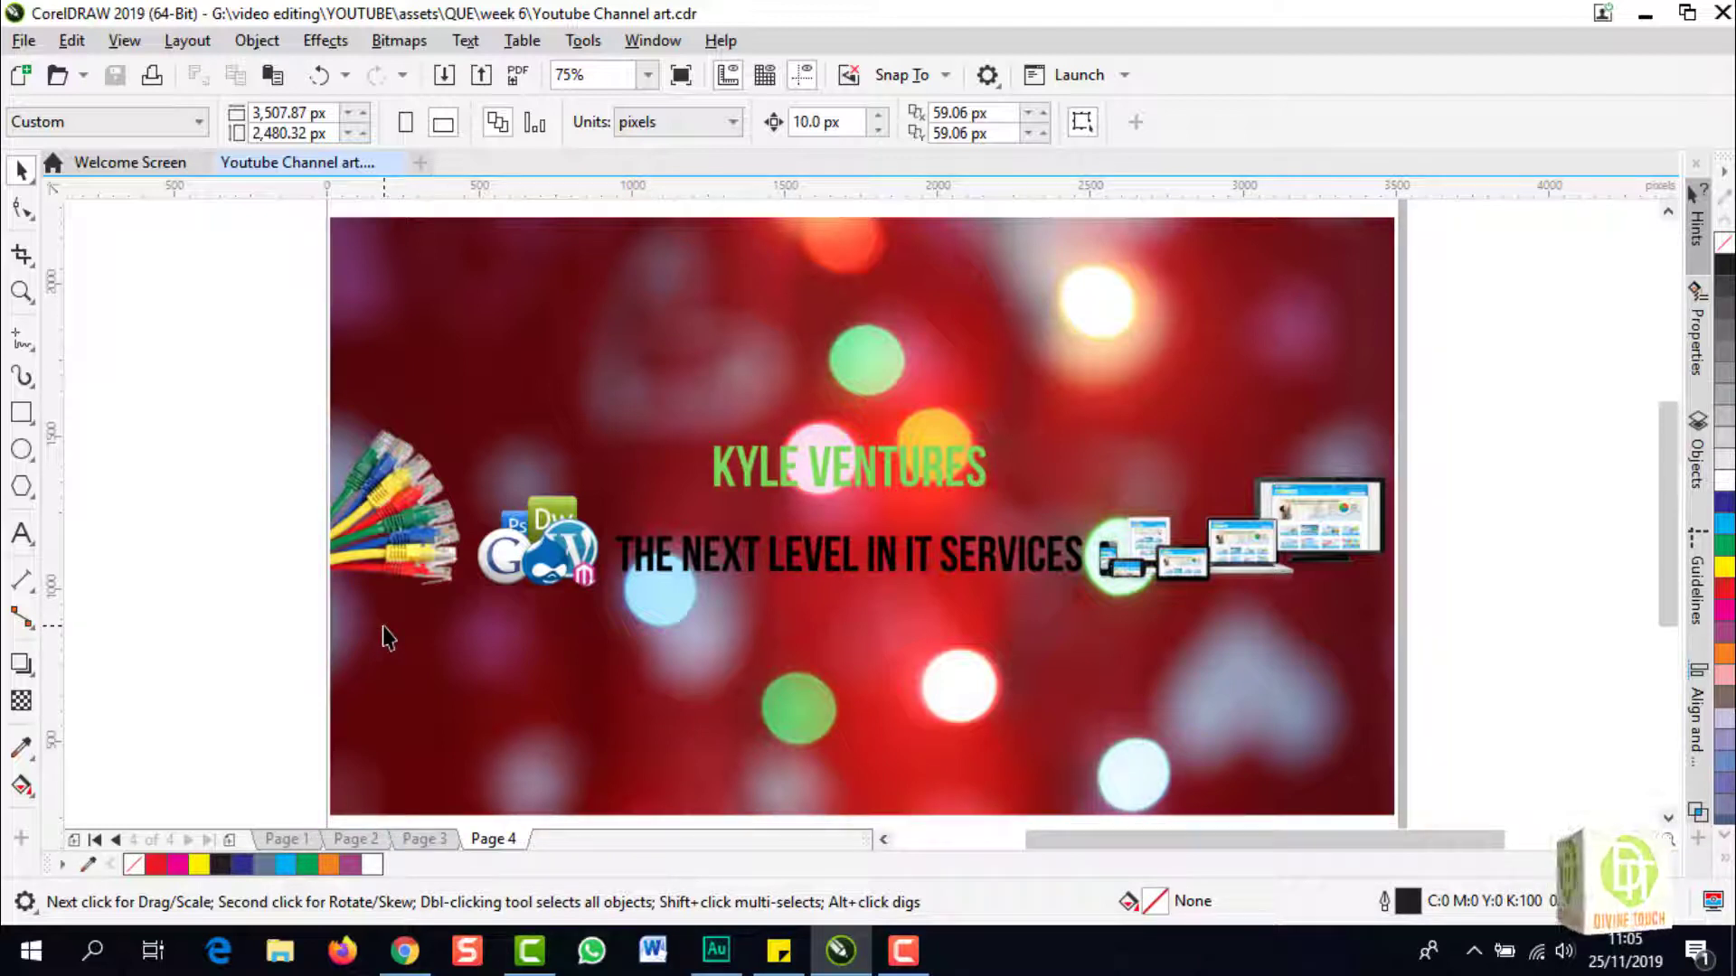
Switch to Chrome, search the web for Canva in a new tab and open the Canva website
click(405, 950)
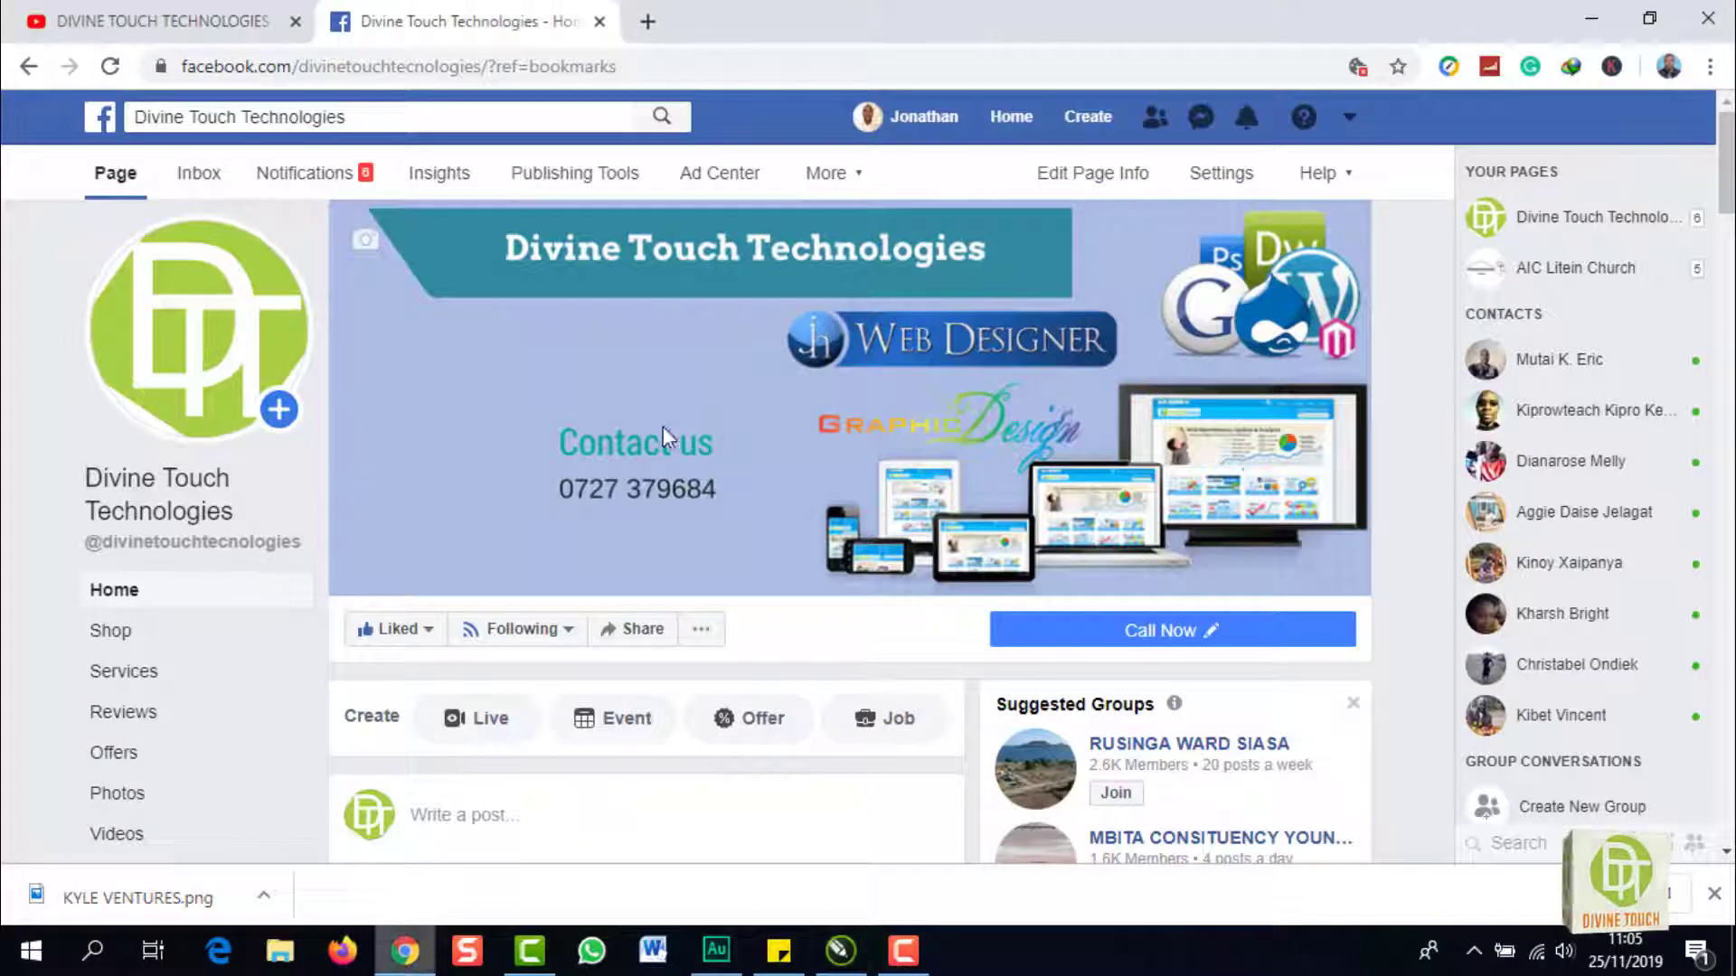
click(648, 21)
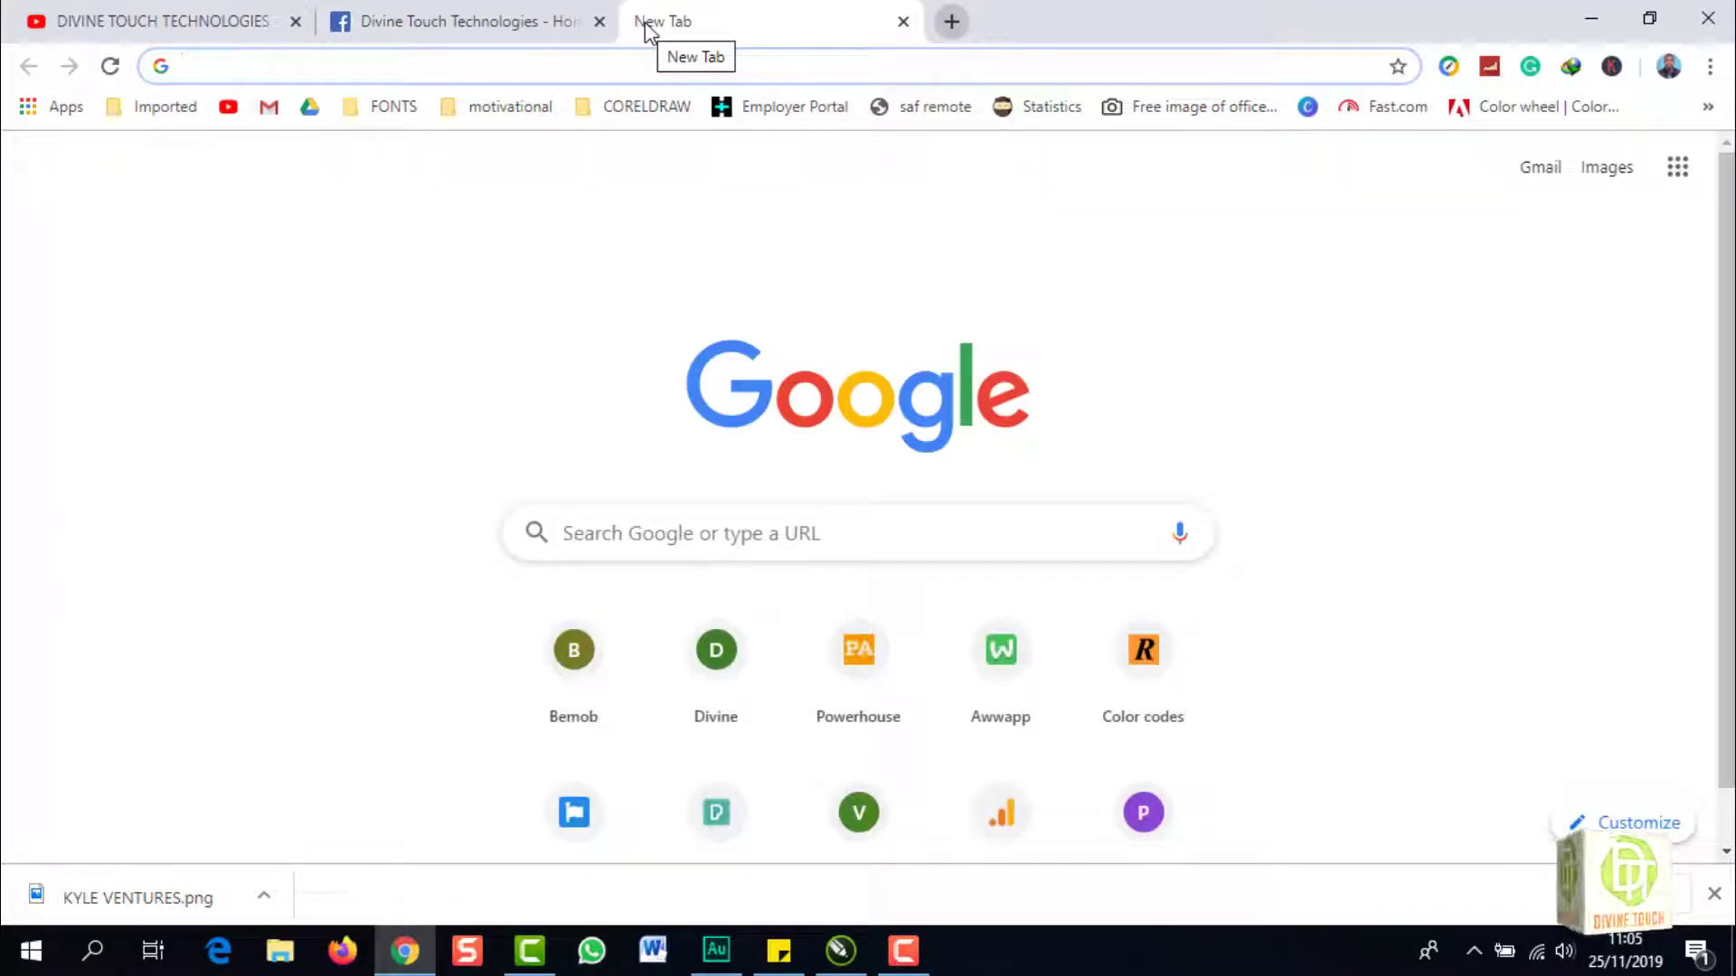
text(ca)
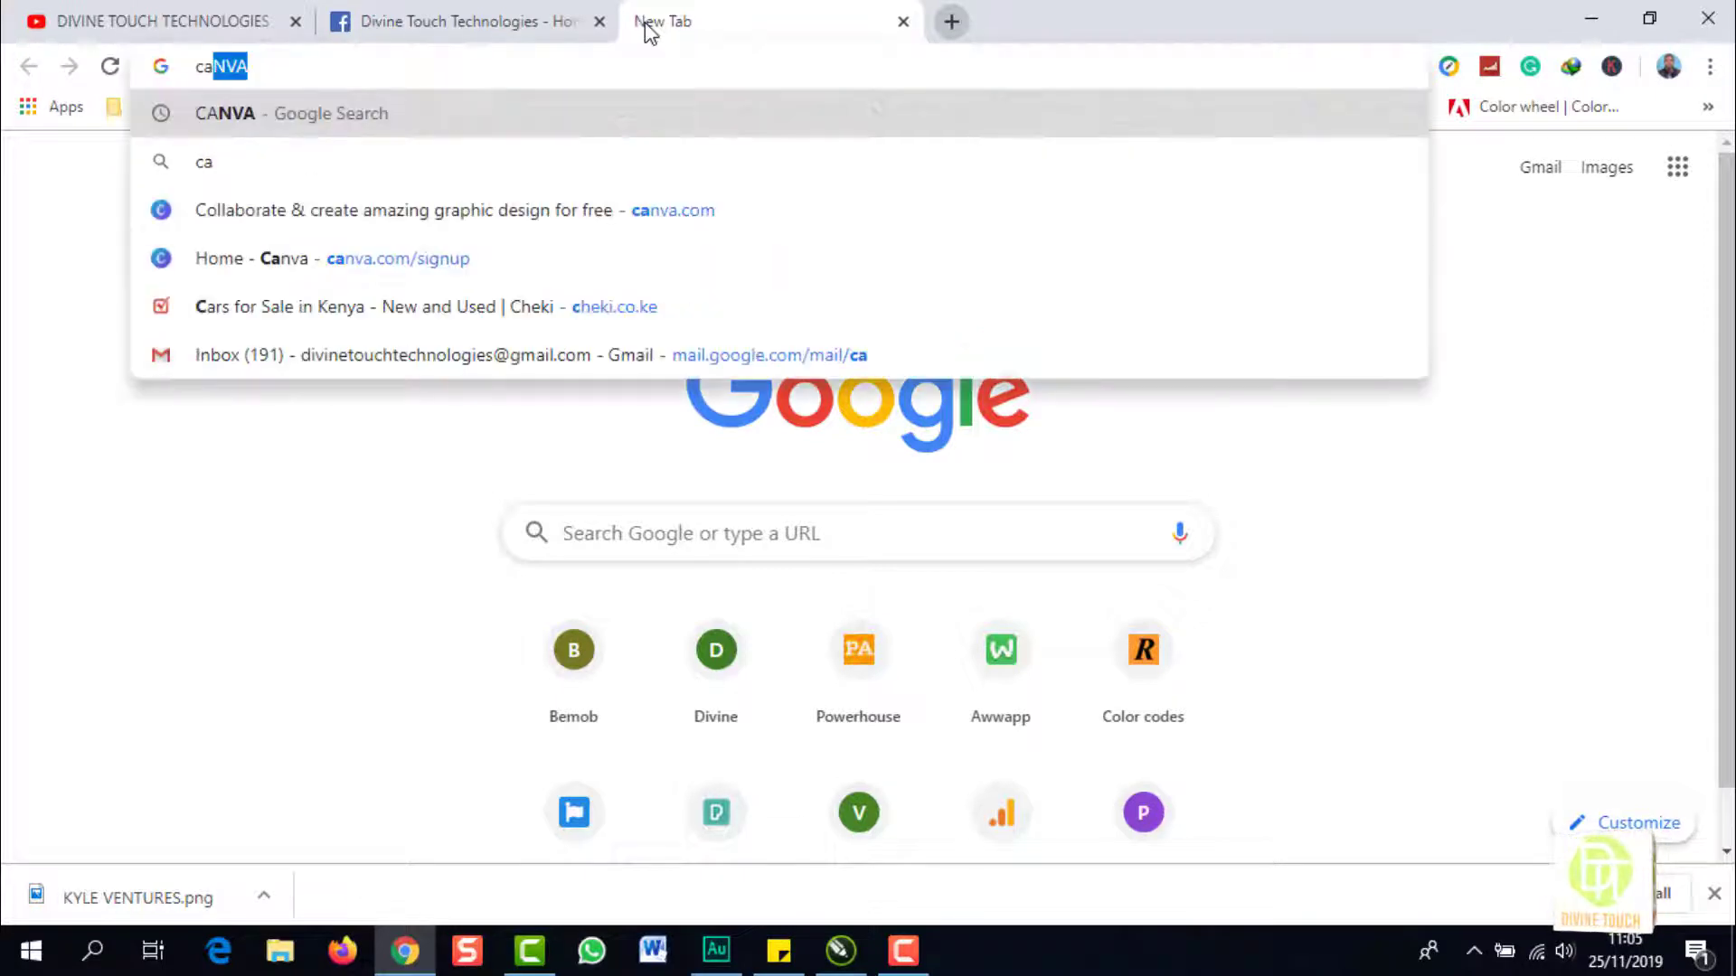
text(nca)
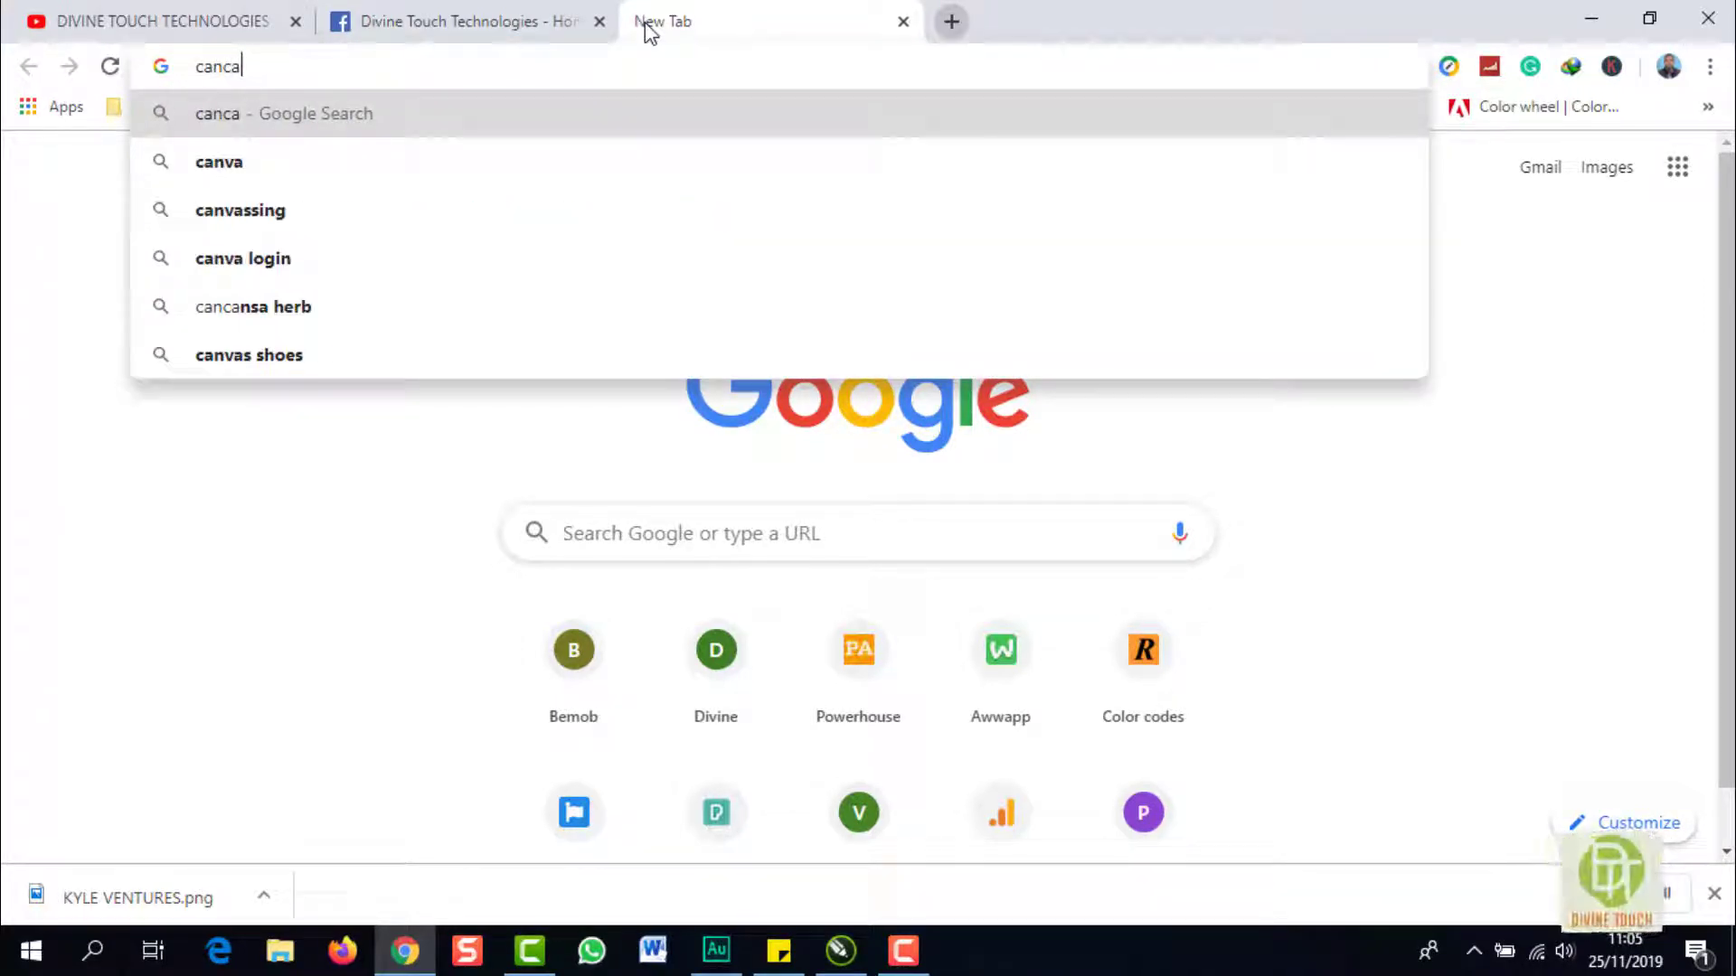
key(BackSpace)
key(BackSpace)
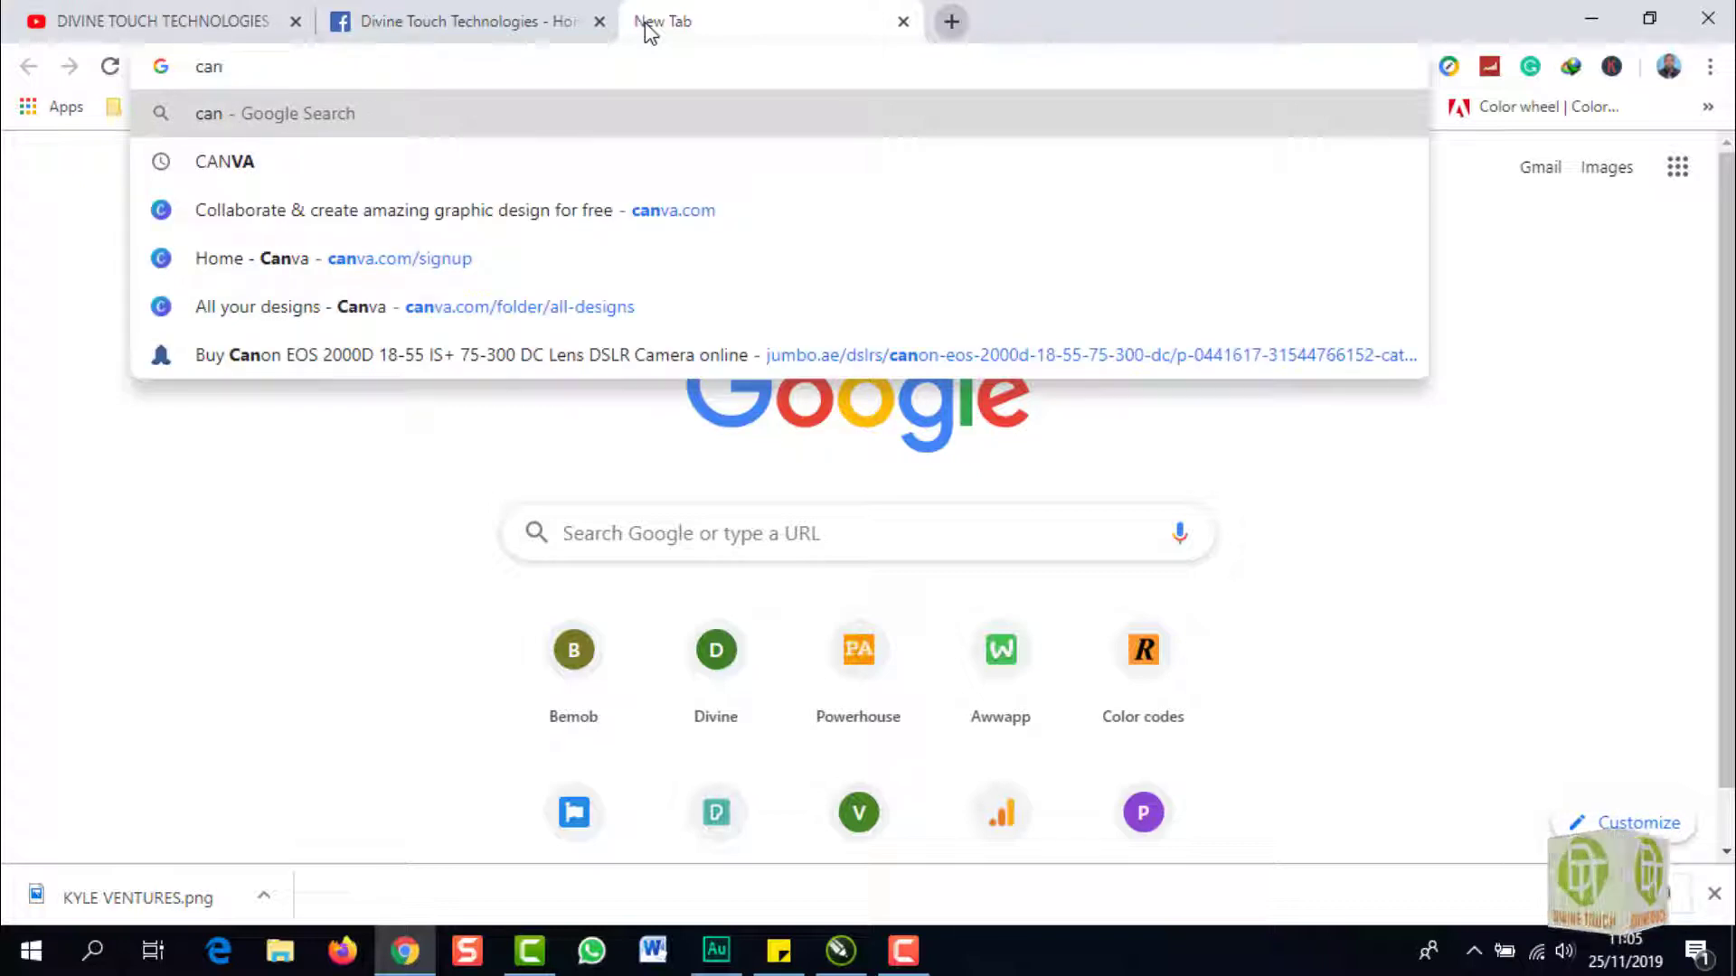
text(va)
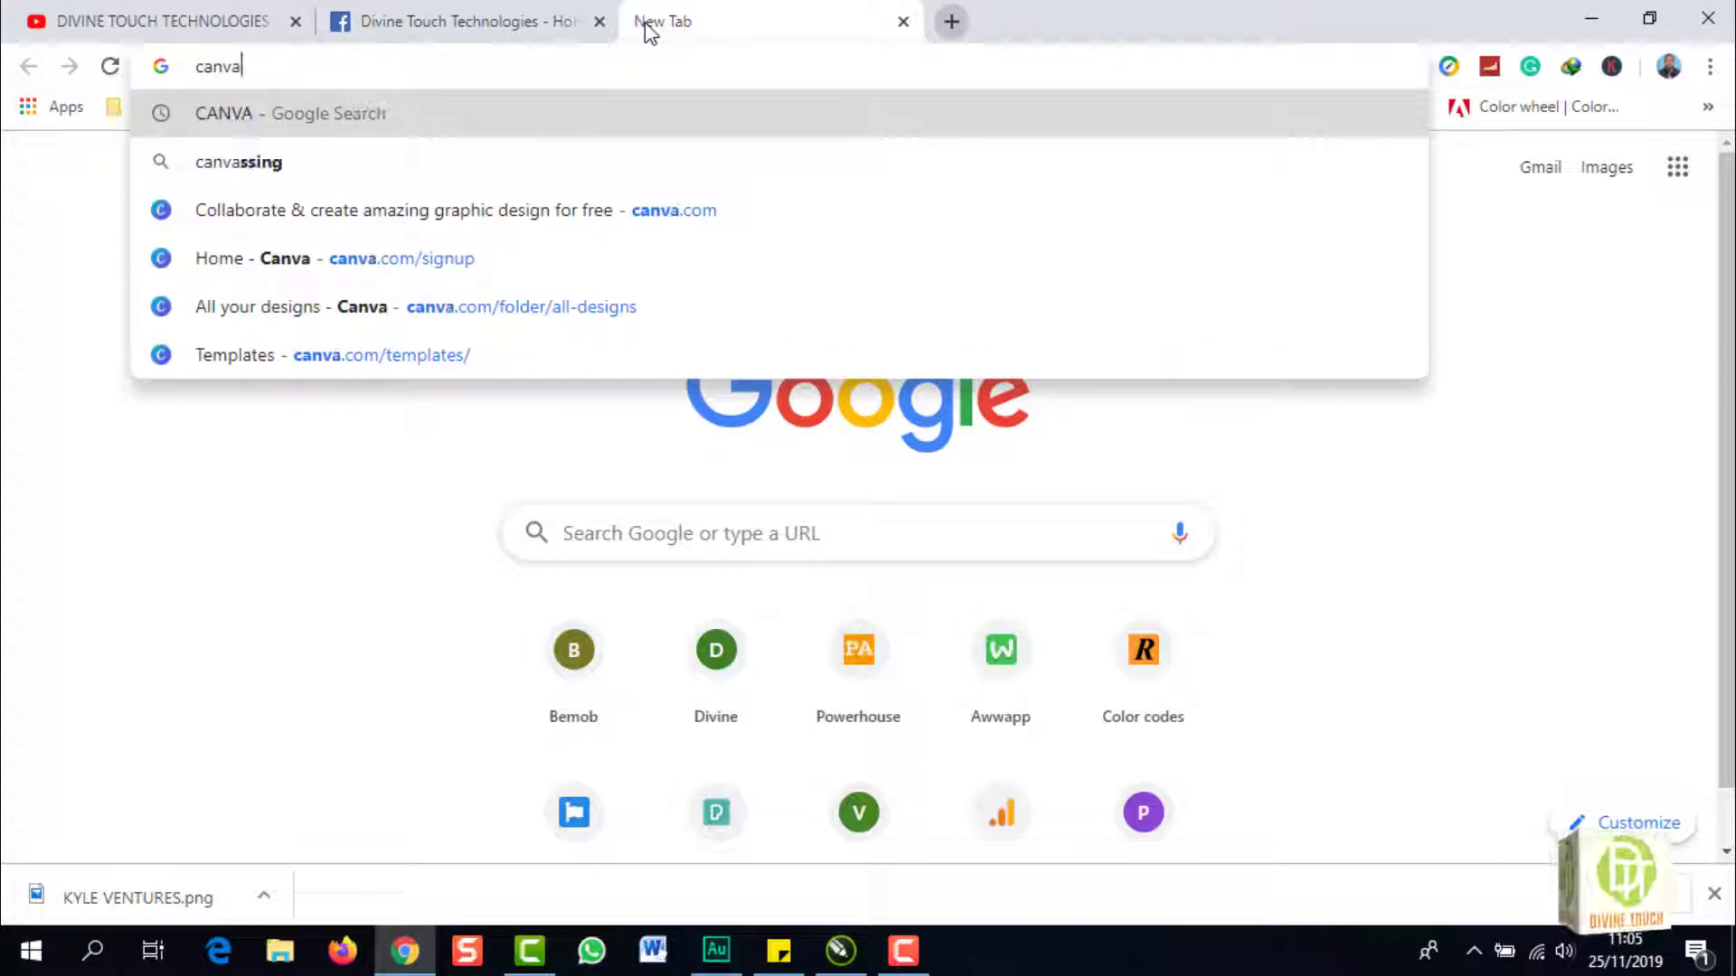
key(Return)
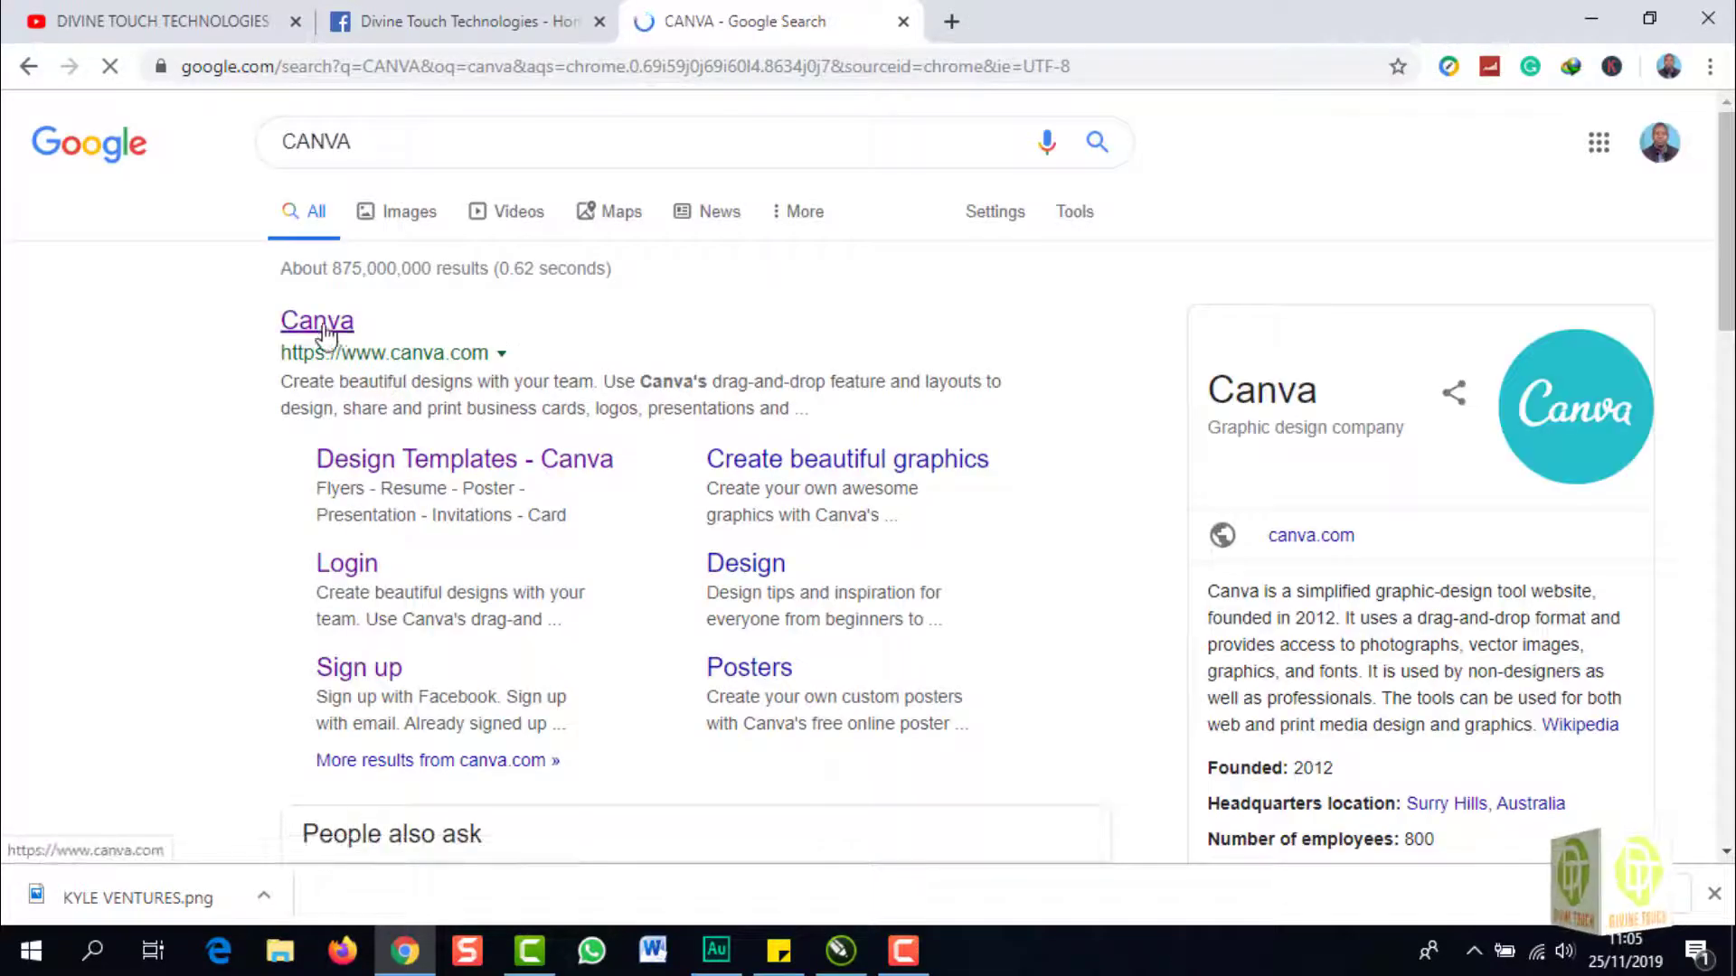
click(325, 331)
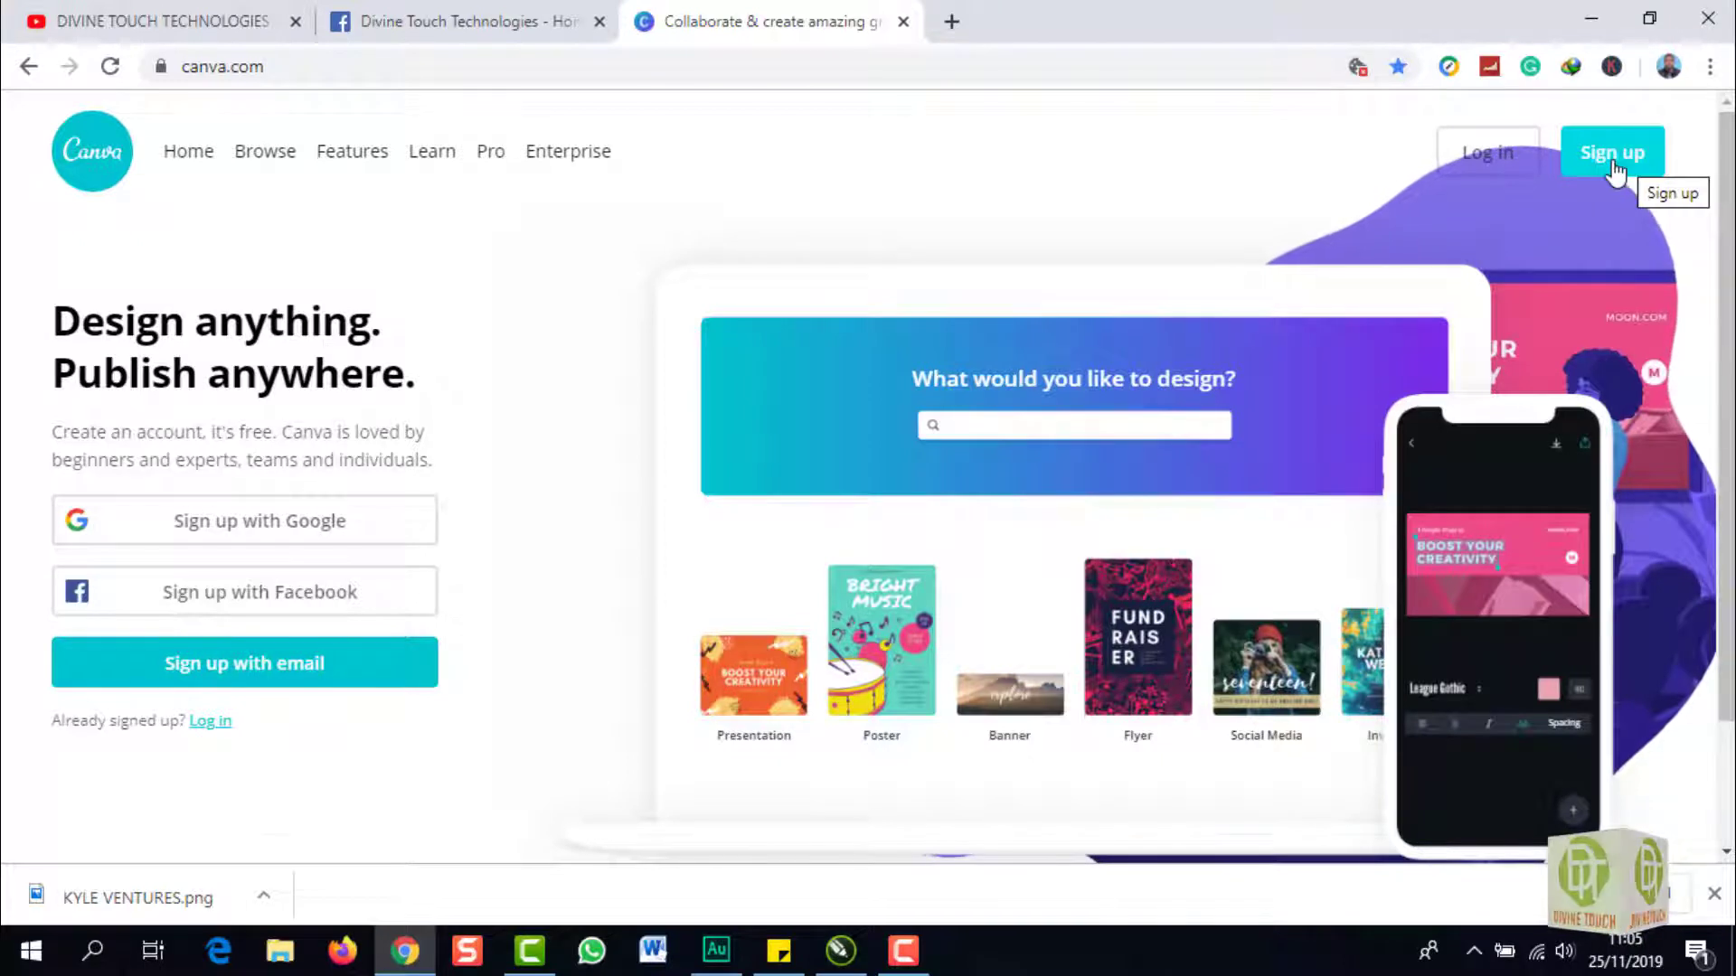
Log in to the existing Canva account with its saved e-mail address and account password
click(1492, 163)
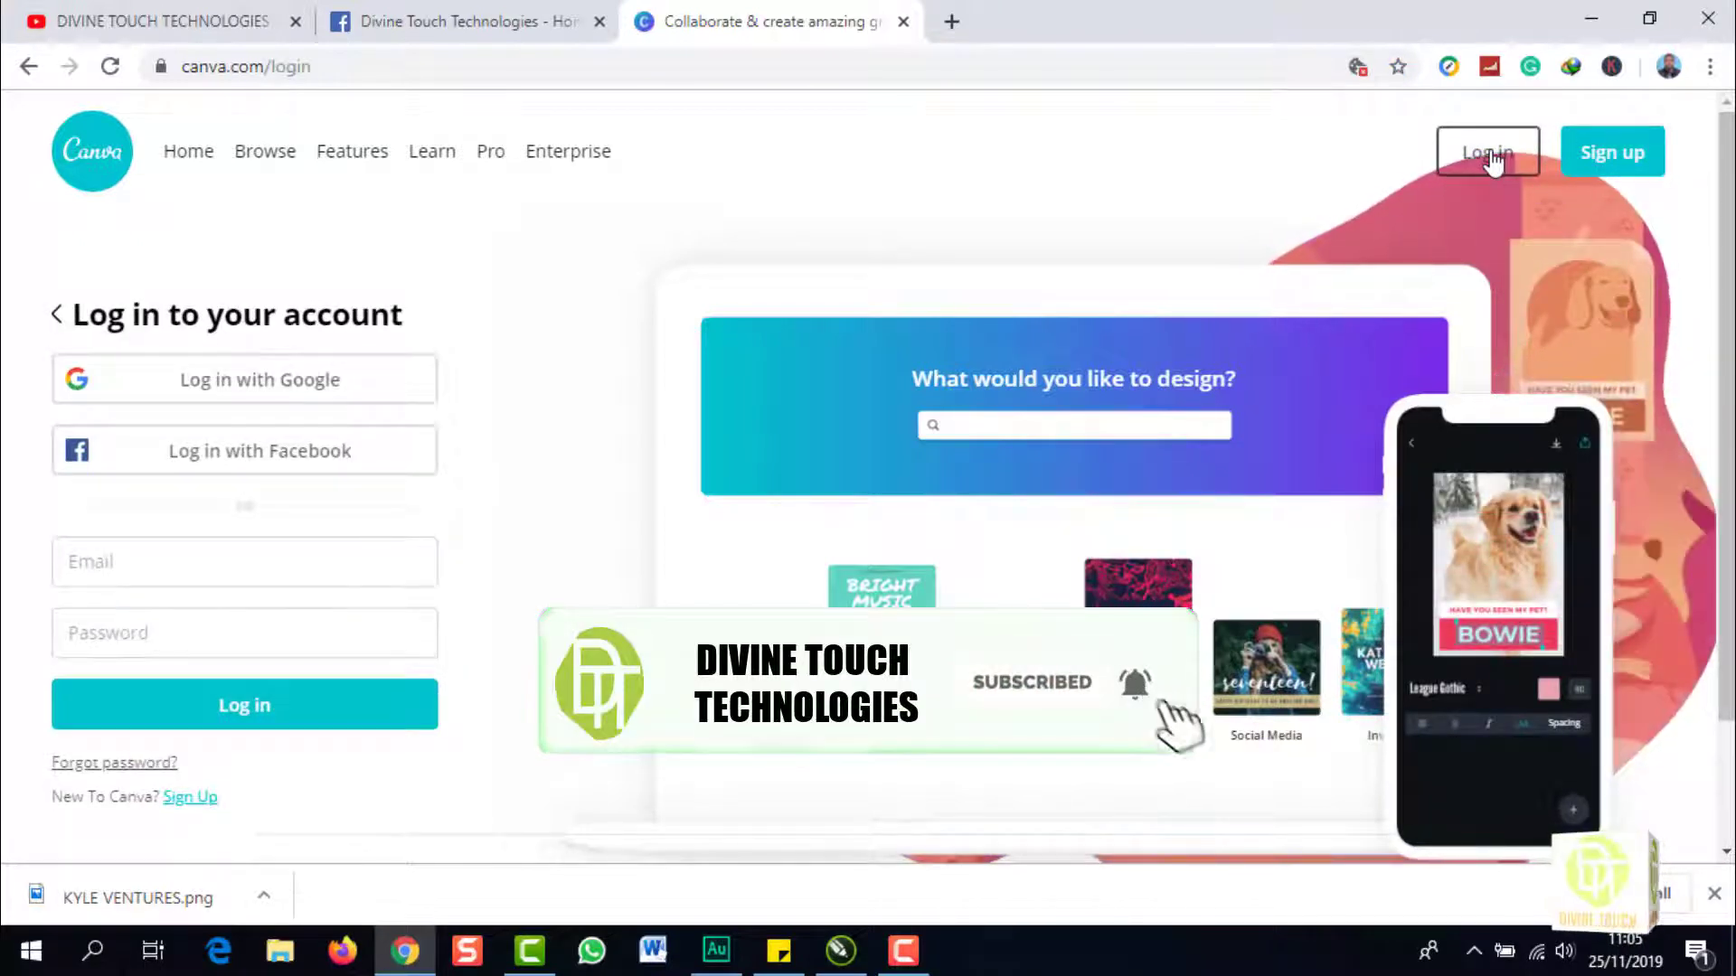
click(210, 561)
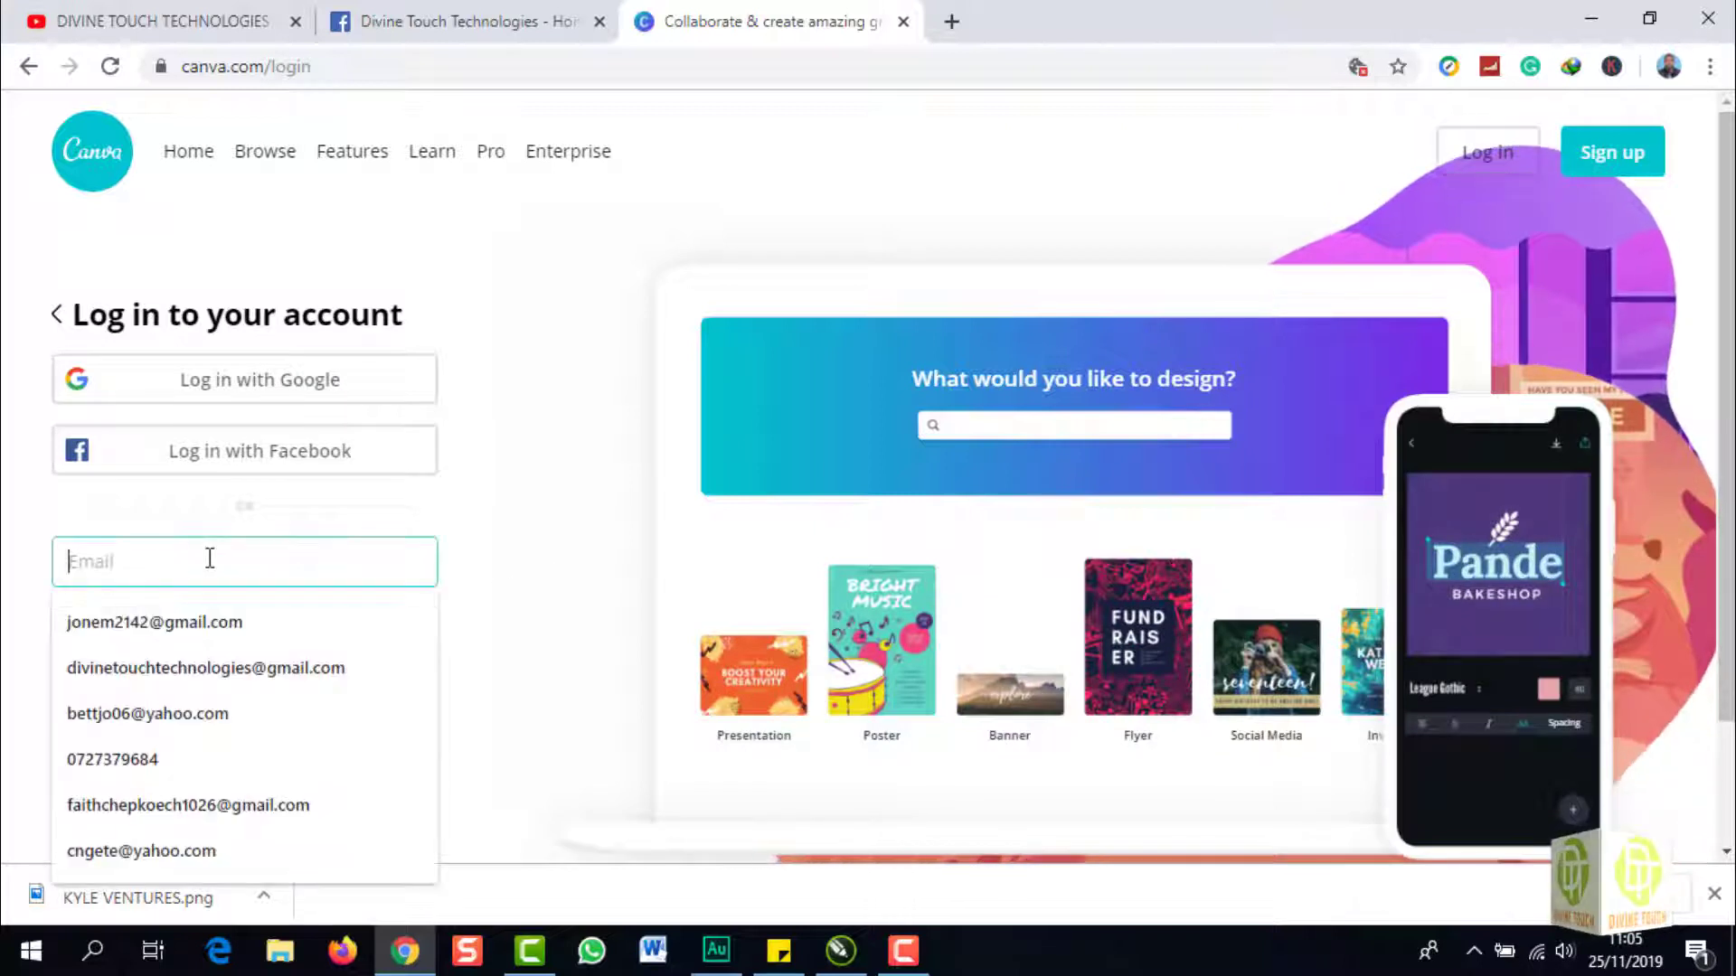
click(187, 619)
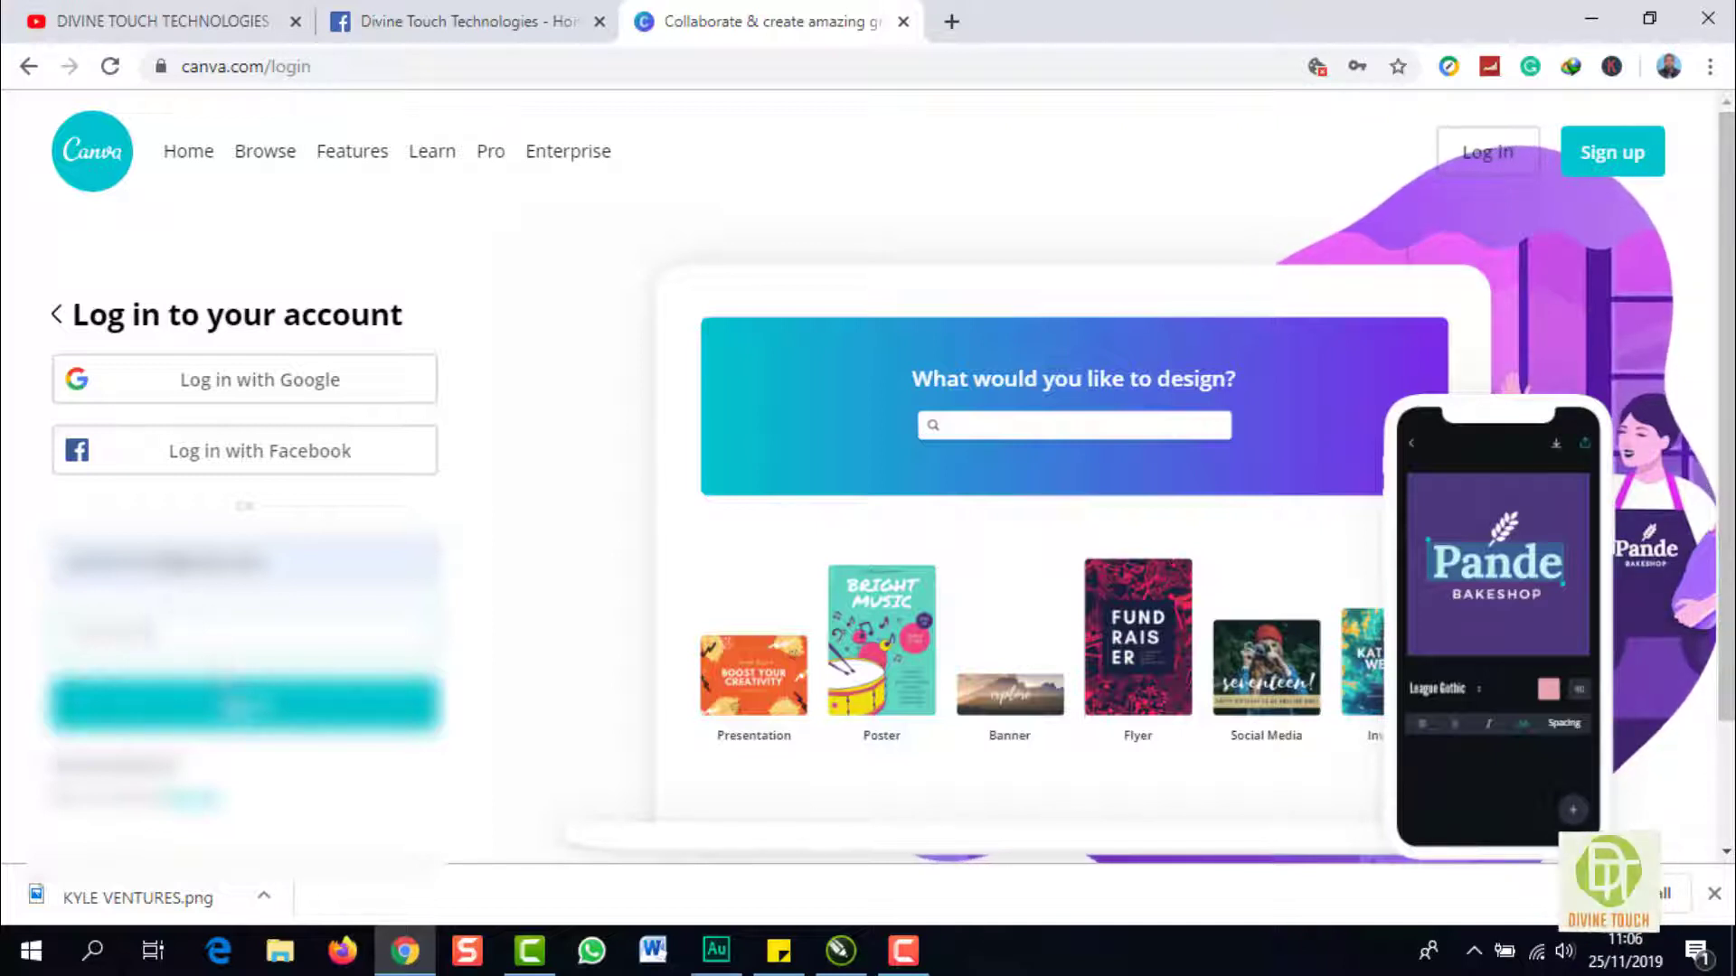
click(240, 711)
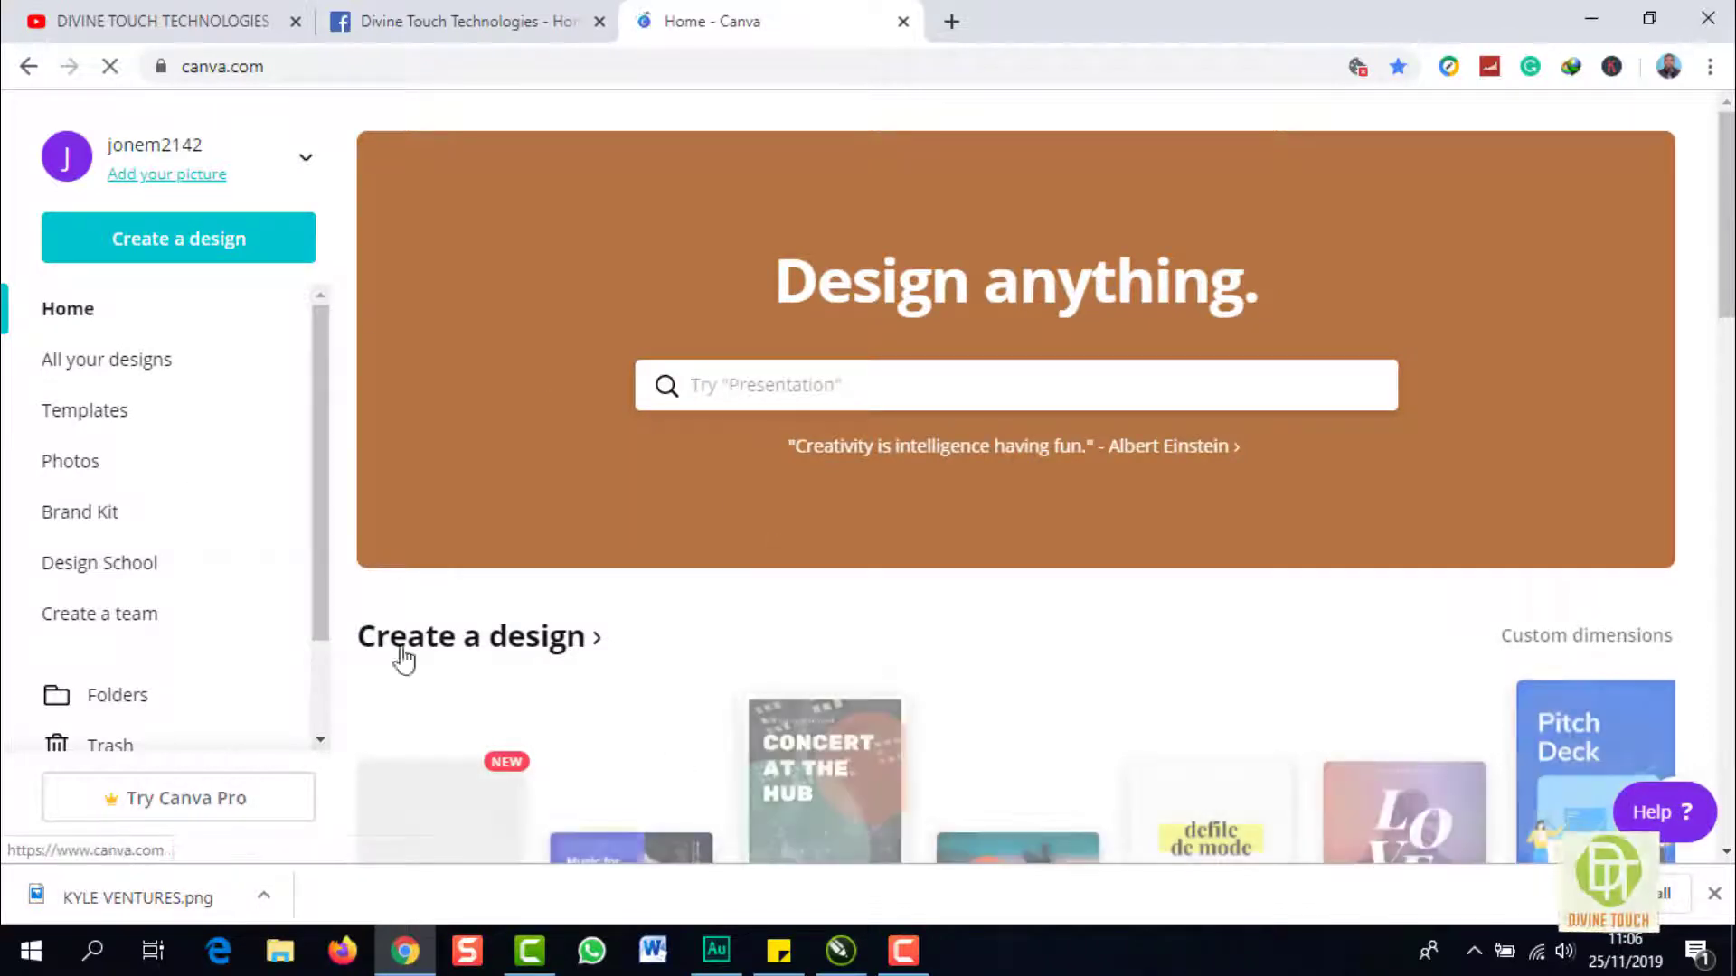
Examine the available design types, existing designs and template categories on the Canva home page
scroll(529, 648, down, 4)
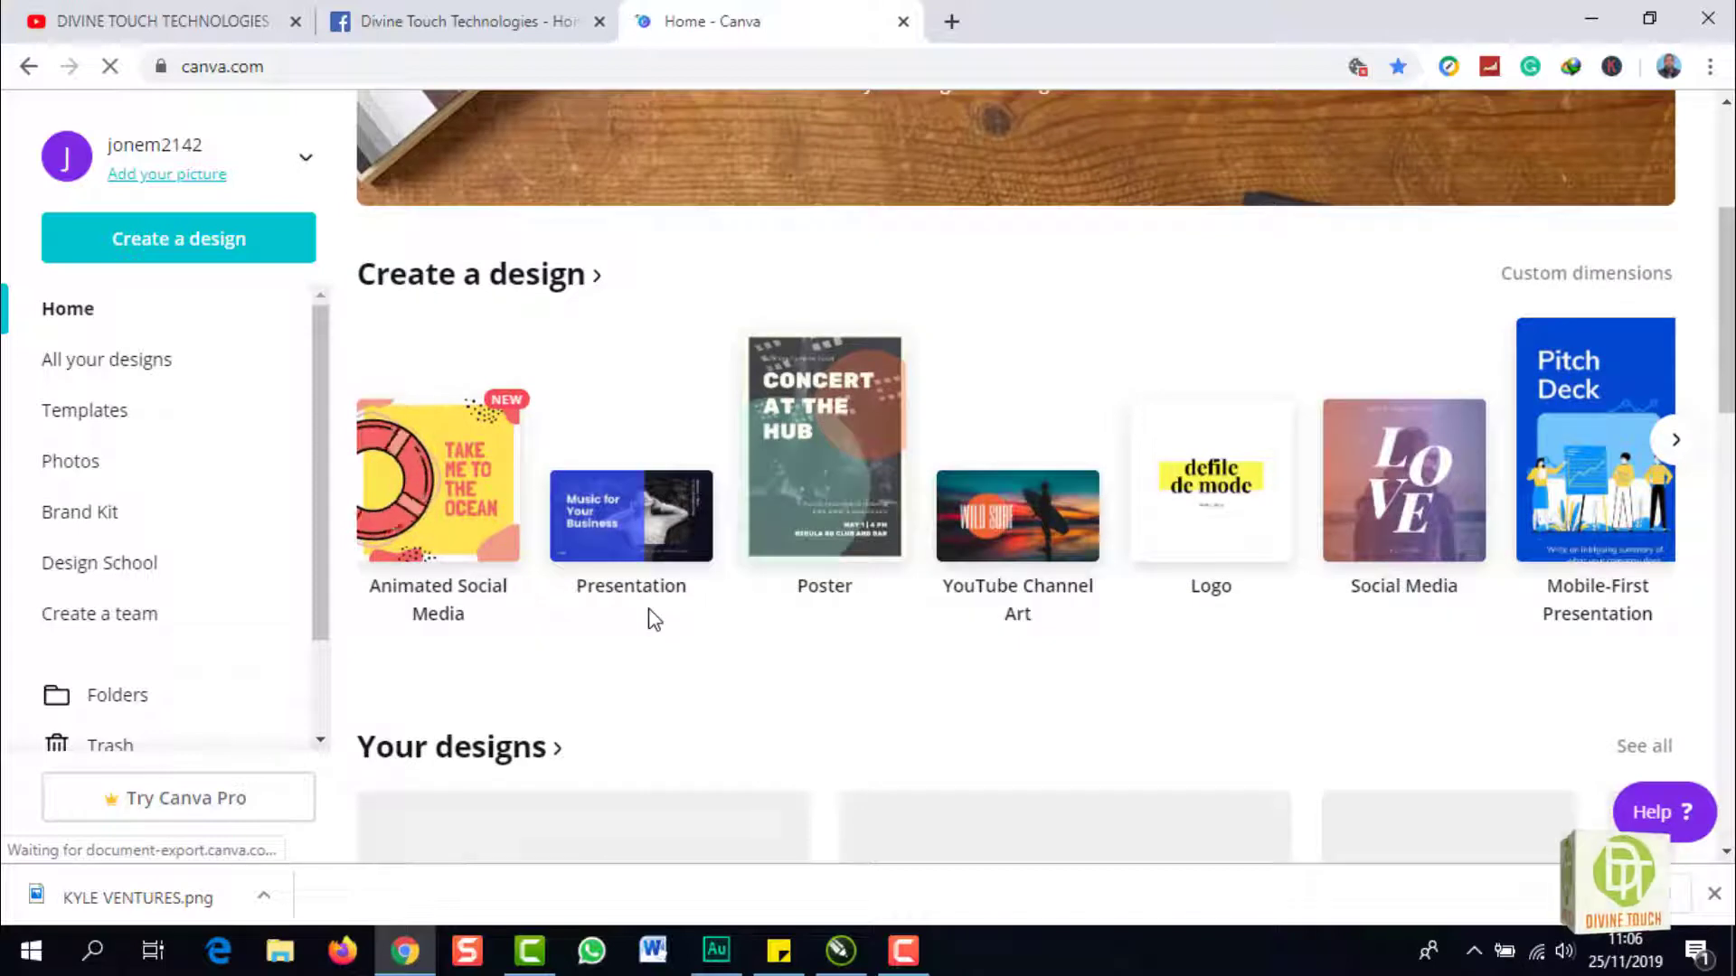
scroll(550, 485, down, 3)
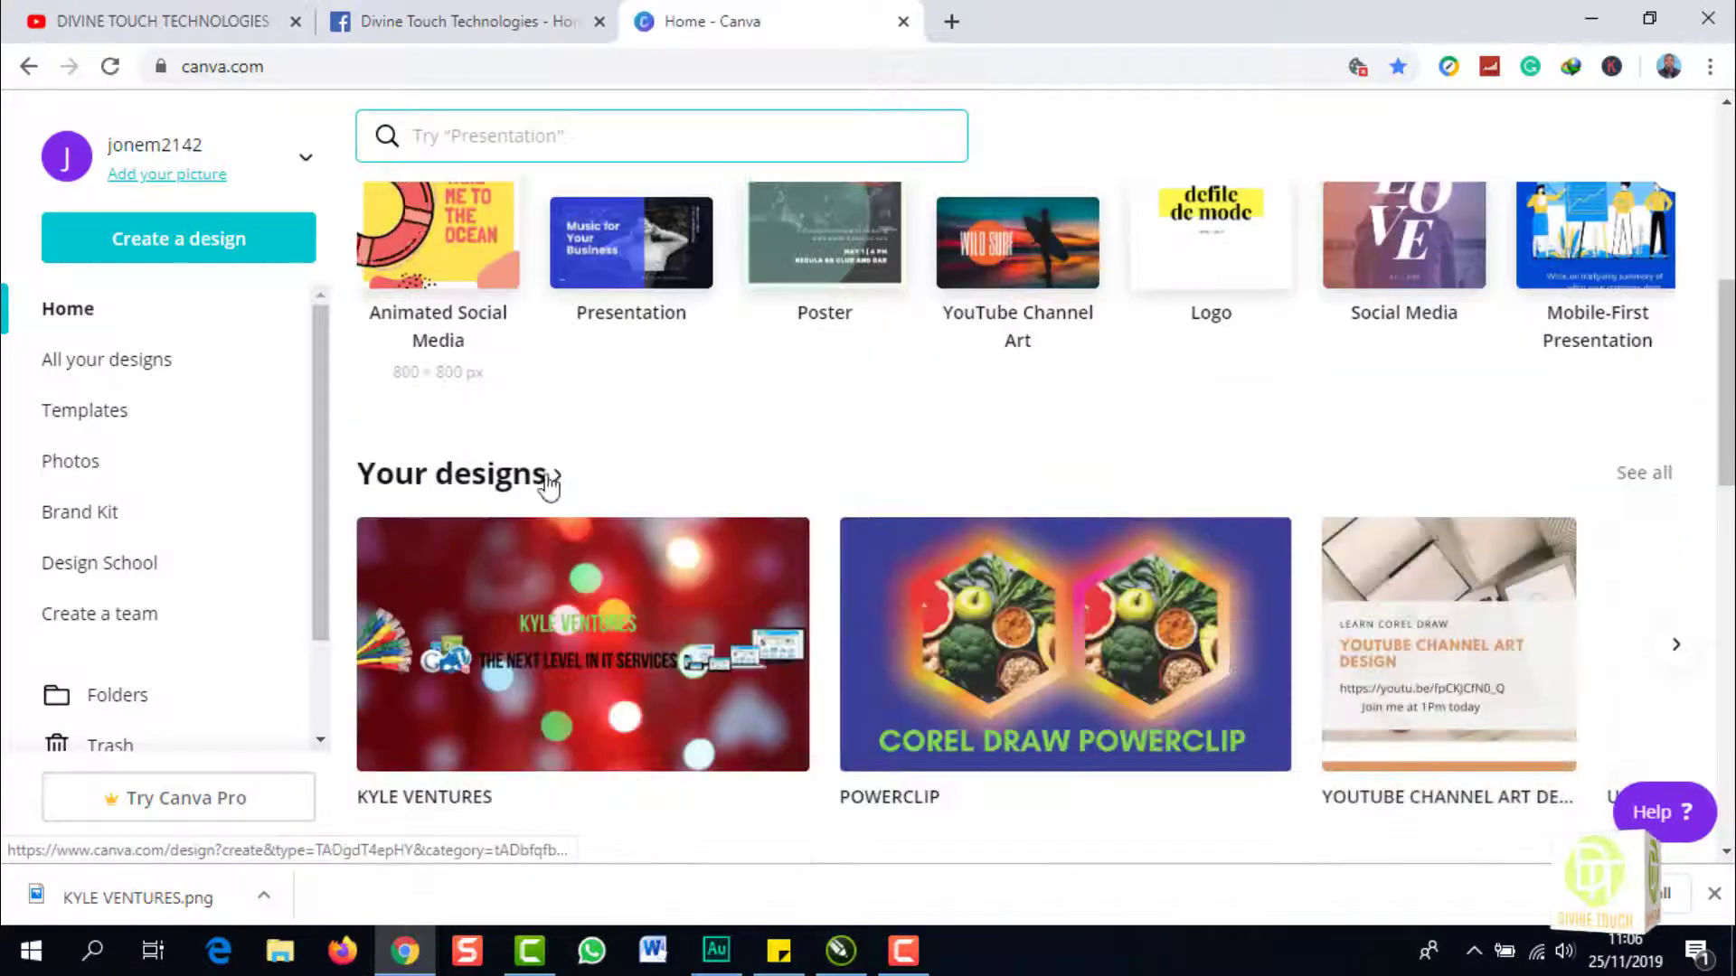
scroll(558, 493, up, 3)
scroll(558, 498, up, 3)
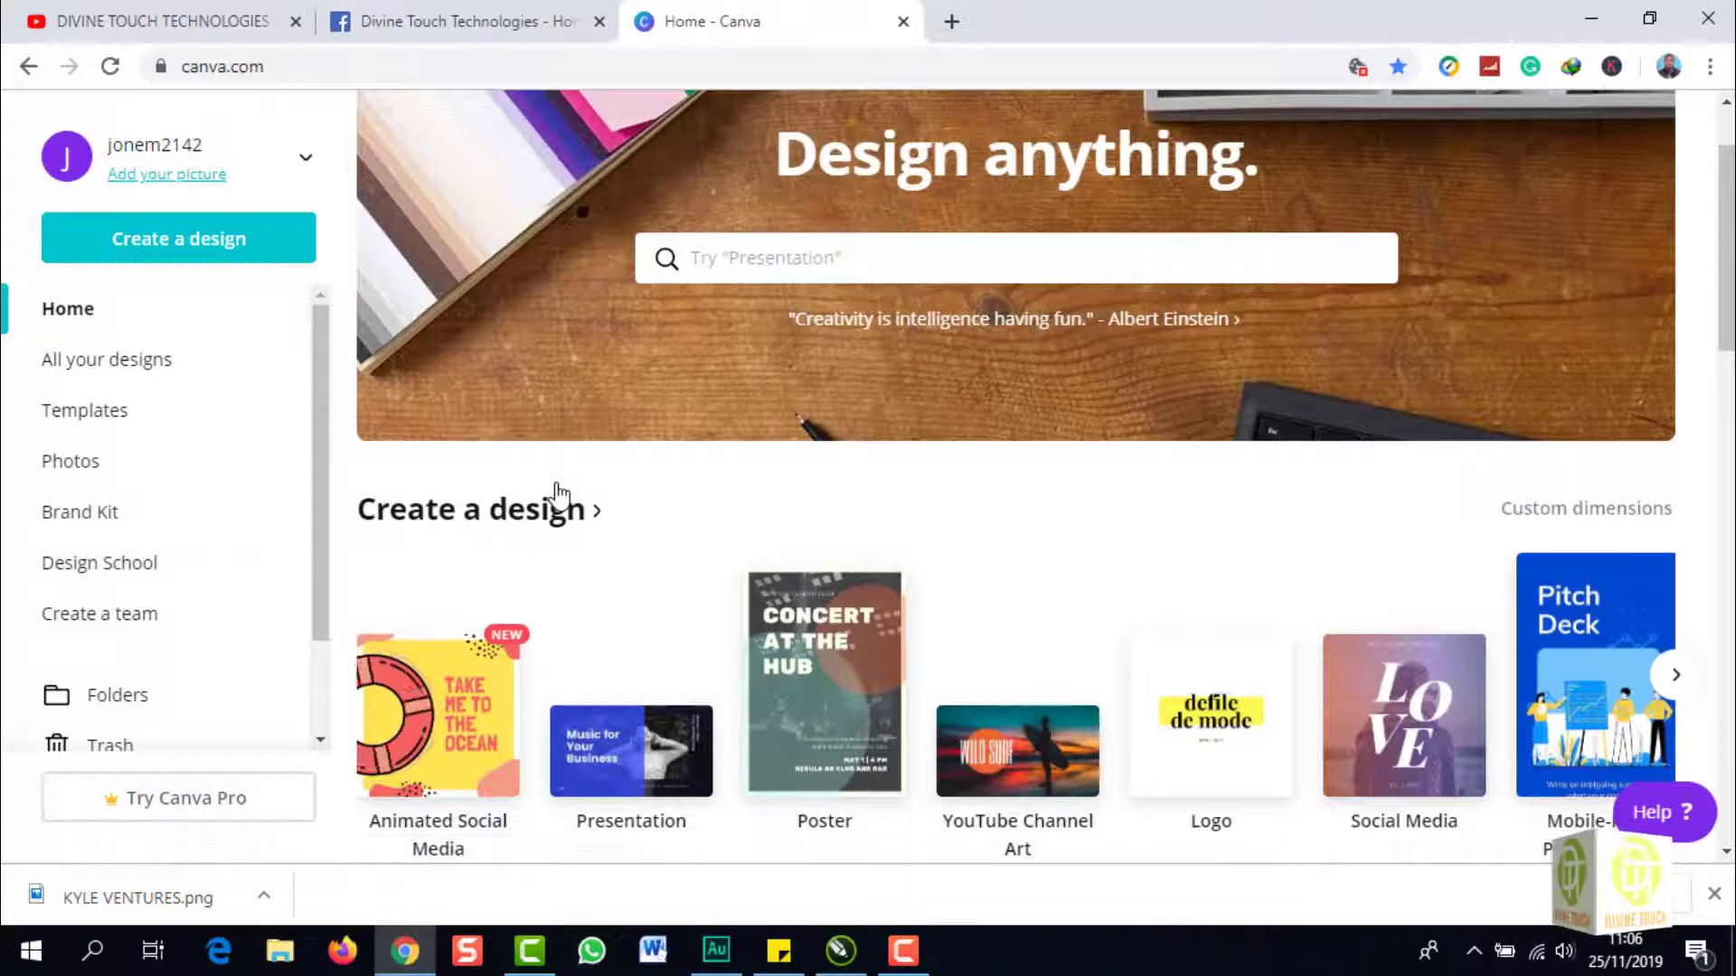
scroll(555, 481, down, 3)
scroll(559, 496, up, 1)
scroll(560, 495, up, 2)
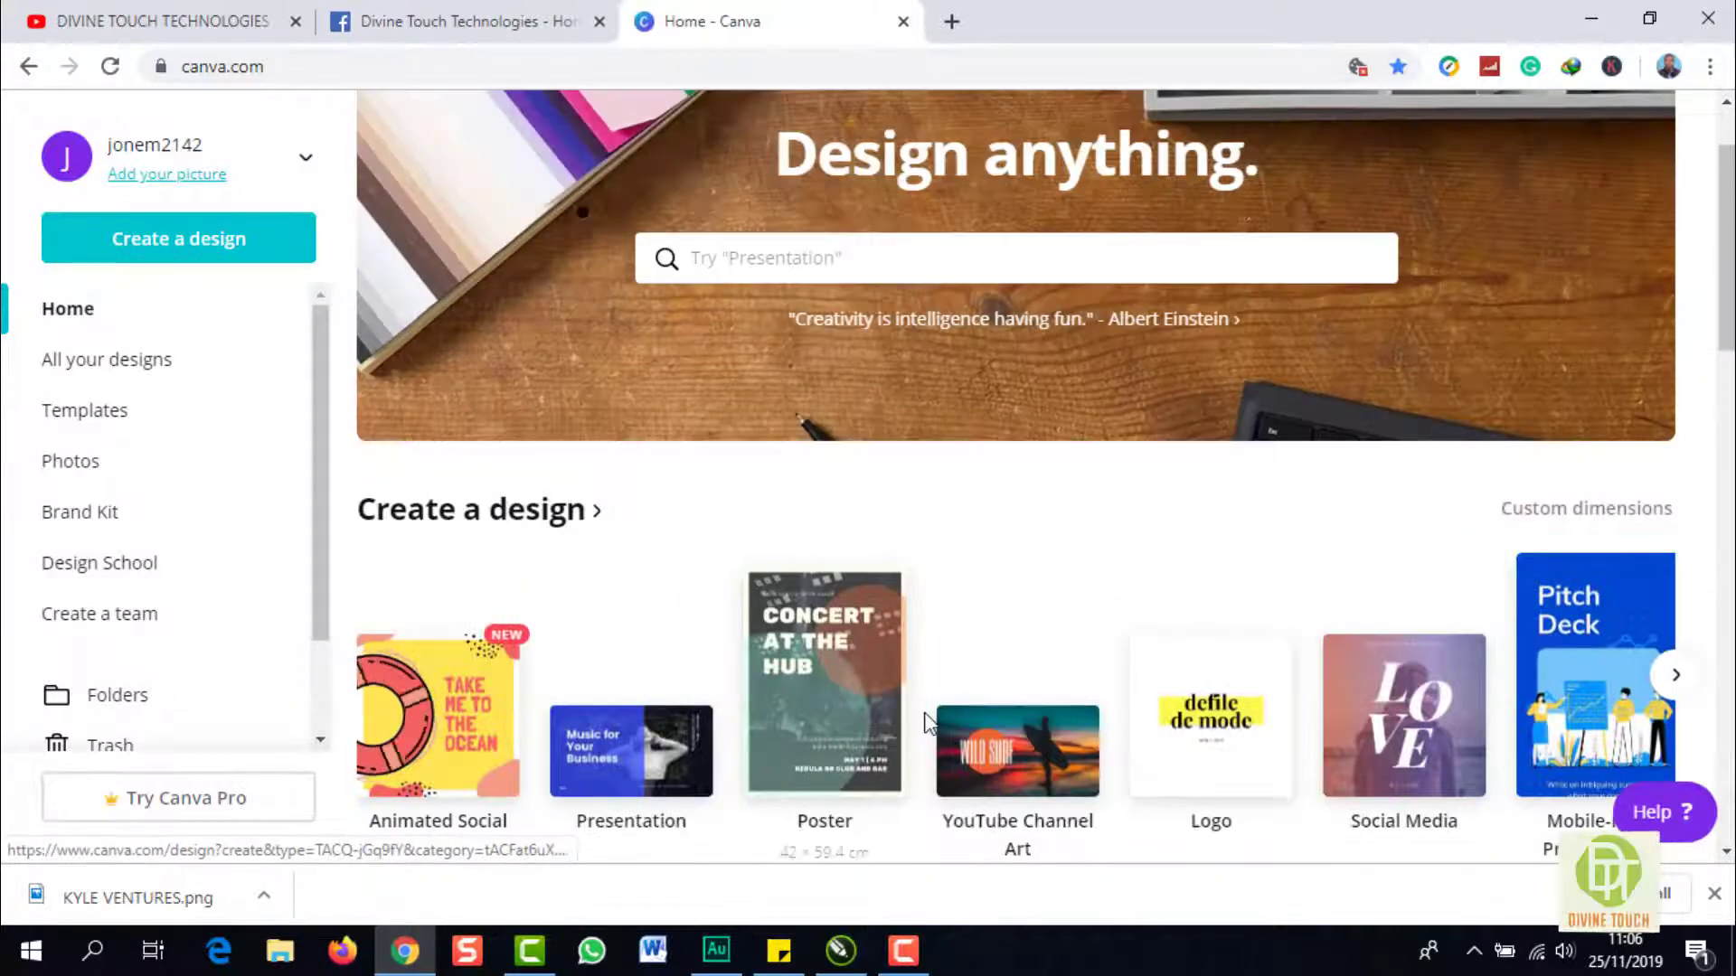
scroll(922, 720, down, 6)
scroll(922, 705, down, 6)
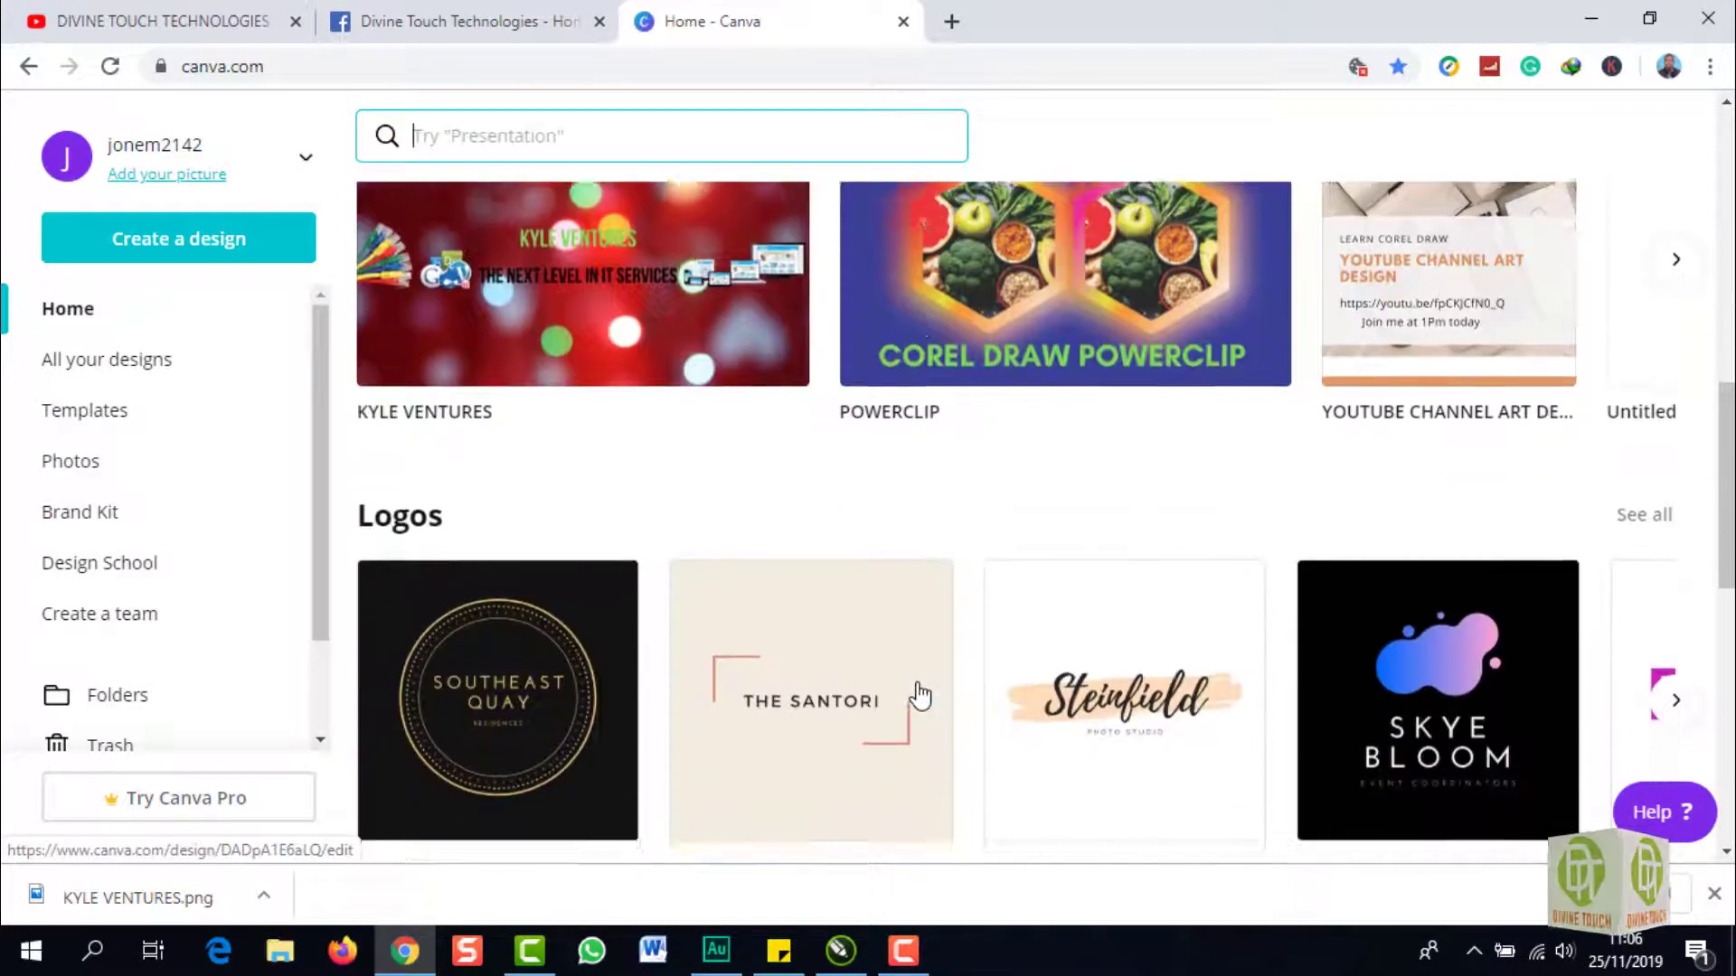
scroll(1130, 777, down, 6)
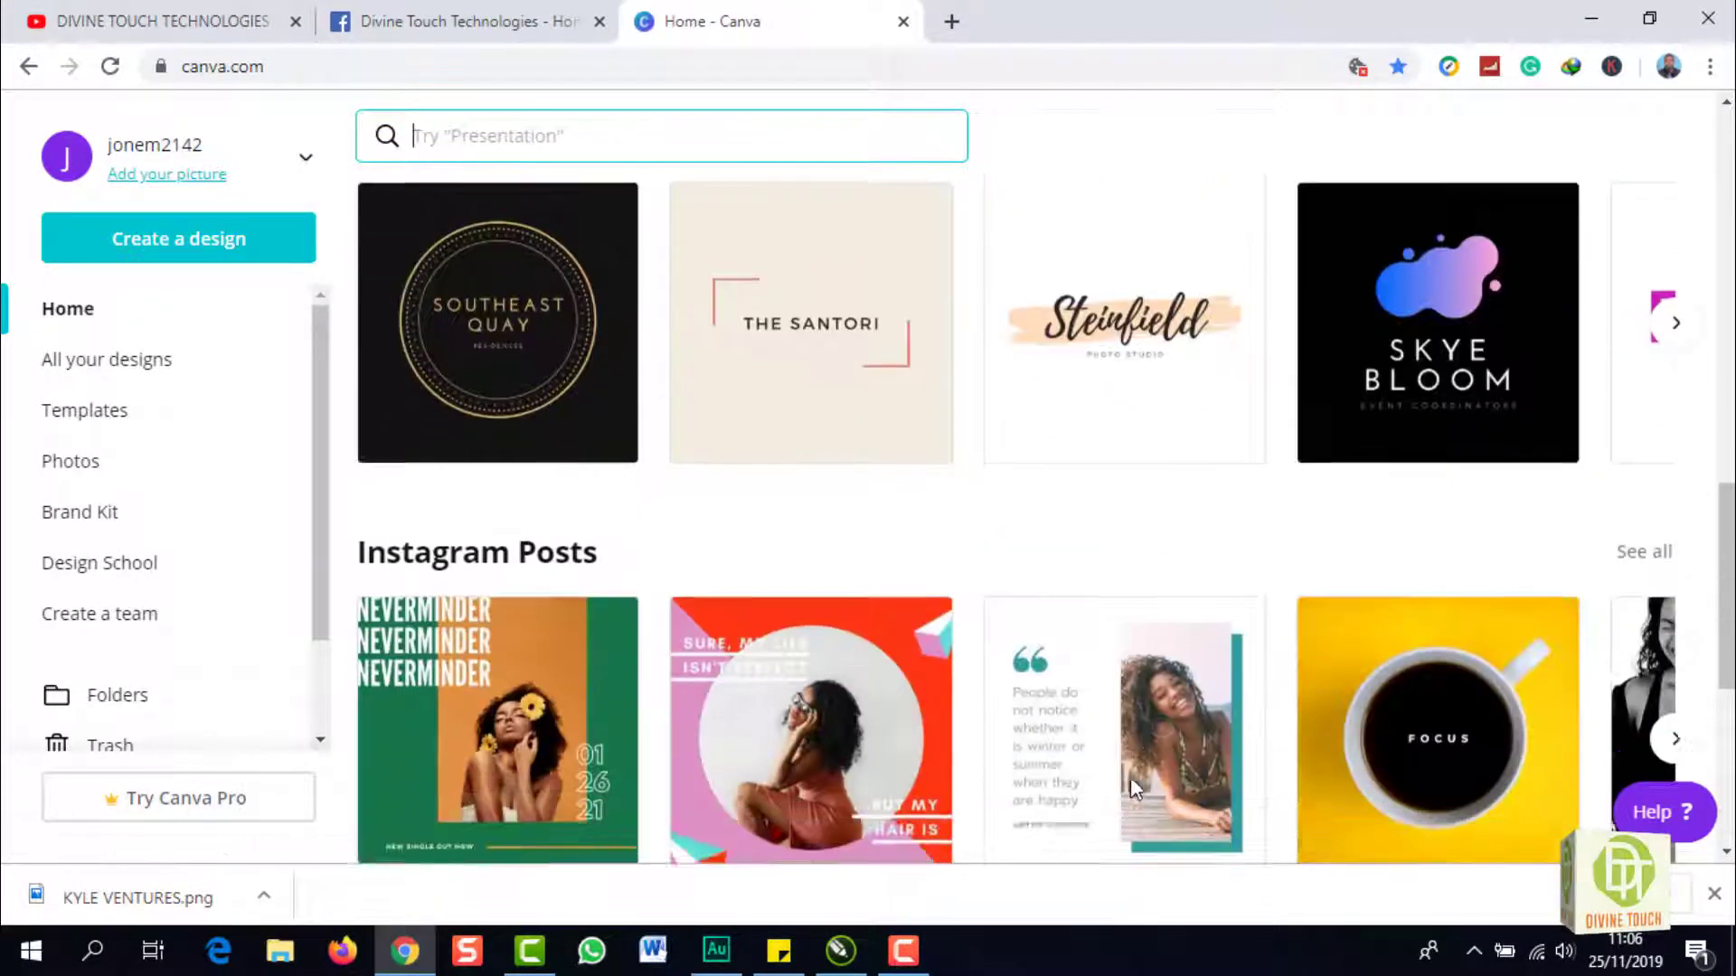
scroll(1127, 777, up, 6)
scroll(1130, 791, up, 8)
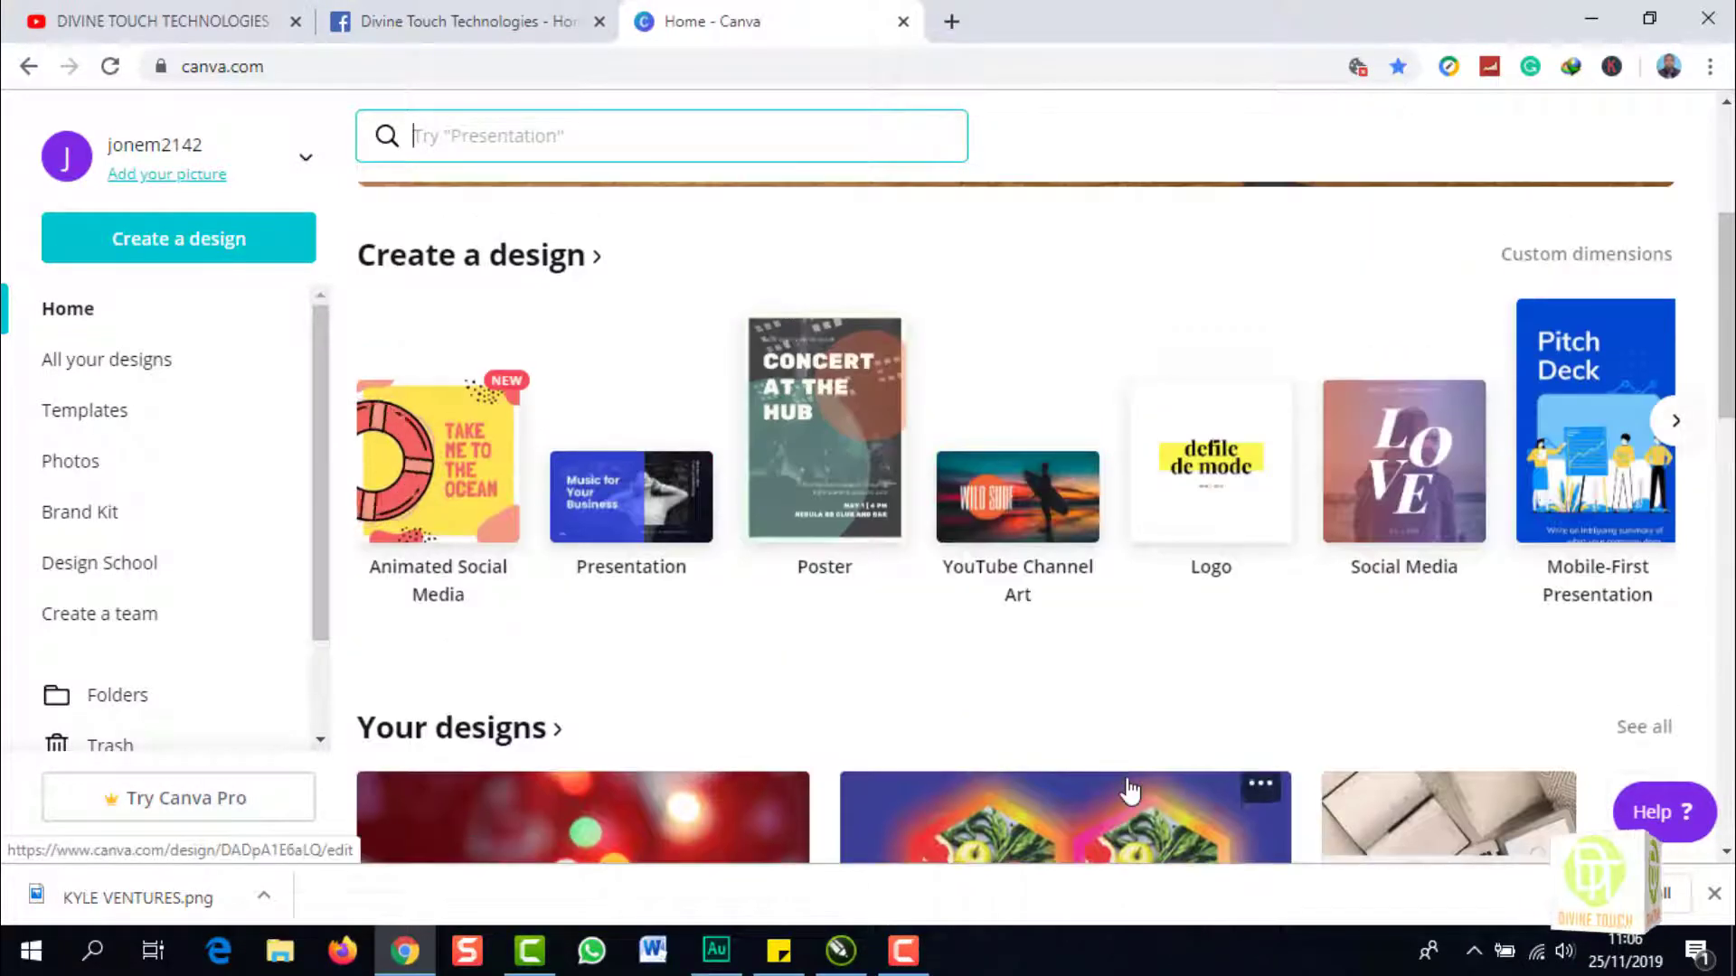
scroll(1130, 791, down, 3)
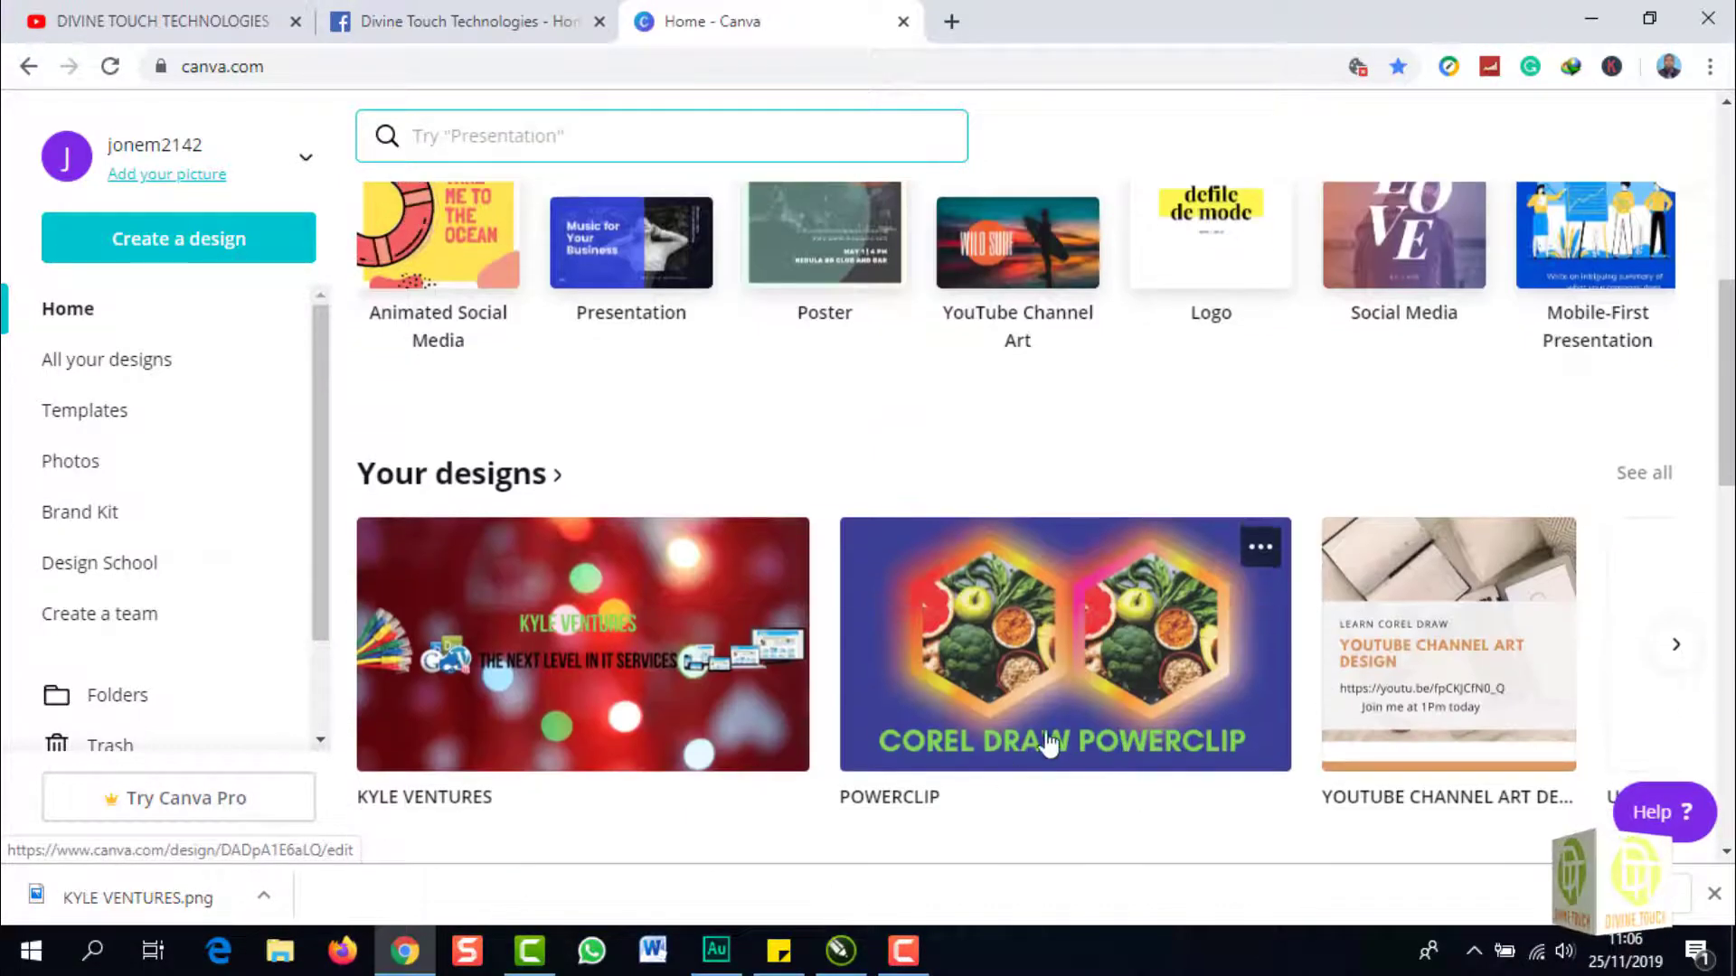
scroll(959, 796, up, 4)
scroll(957, 839, up, 1)
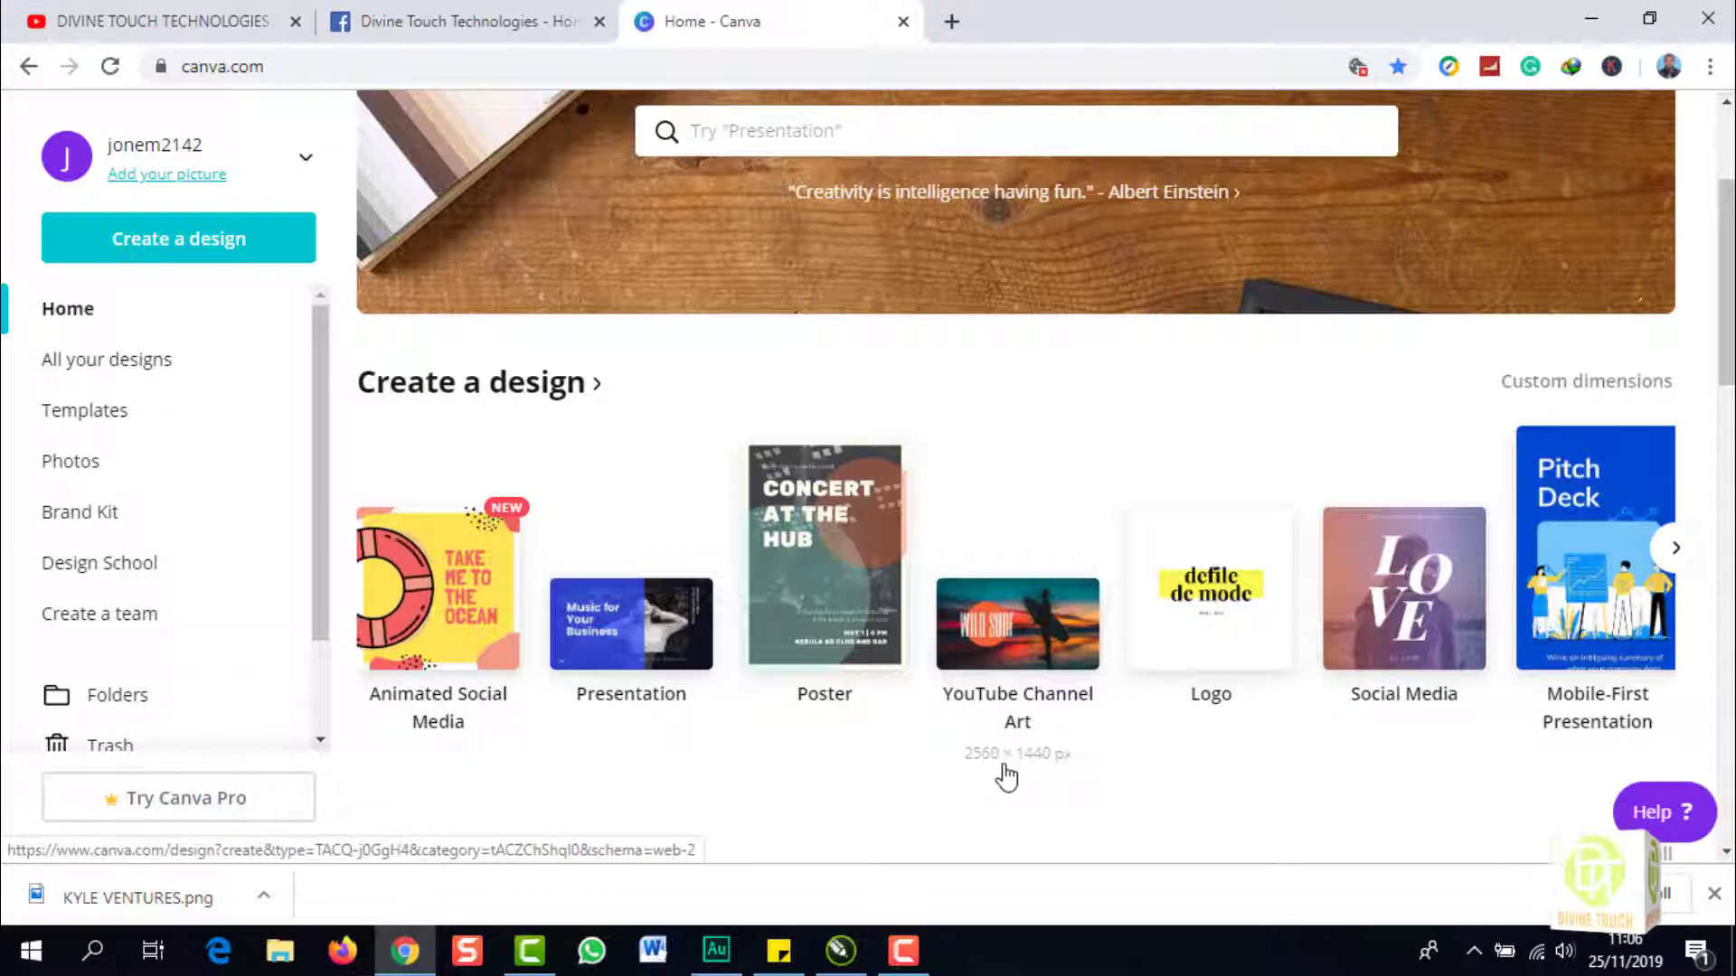
Create a new YouTube Channel Art design of 2560 × 1440 px and look through its templates
click(1001, 651)
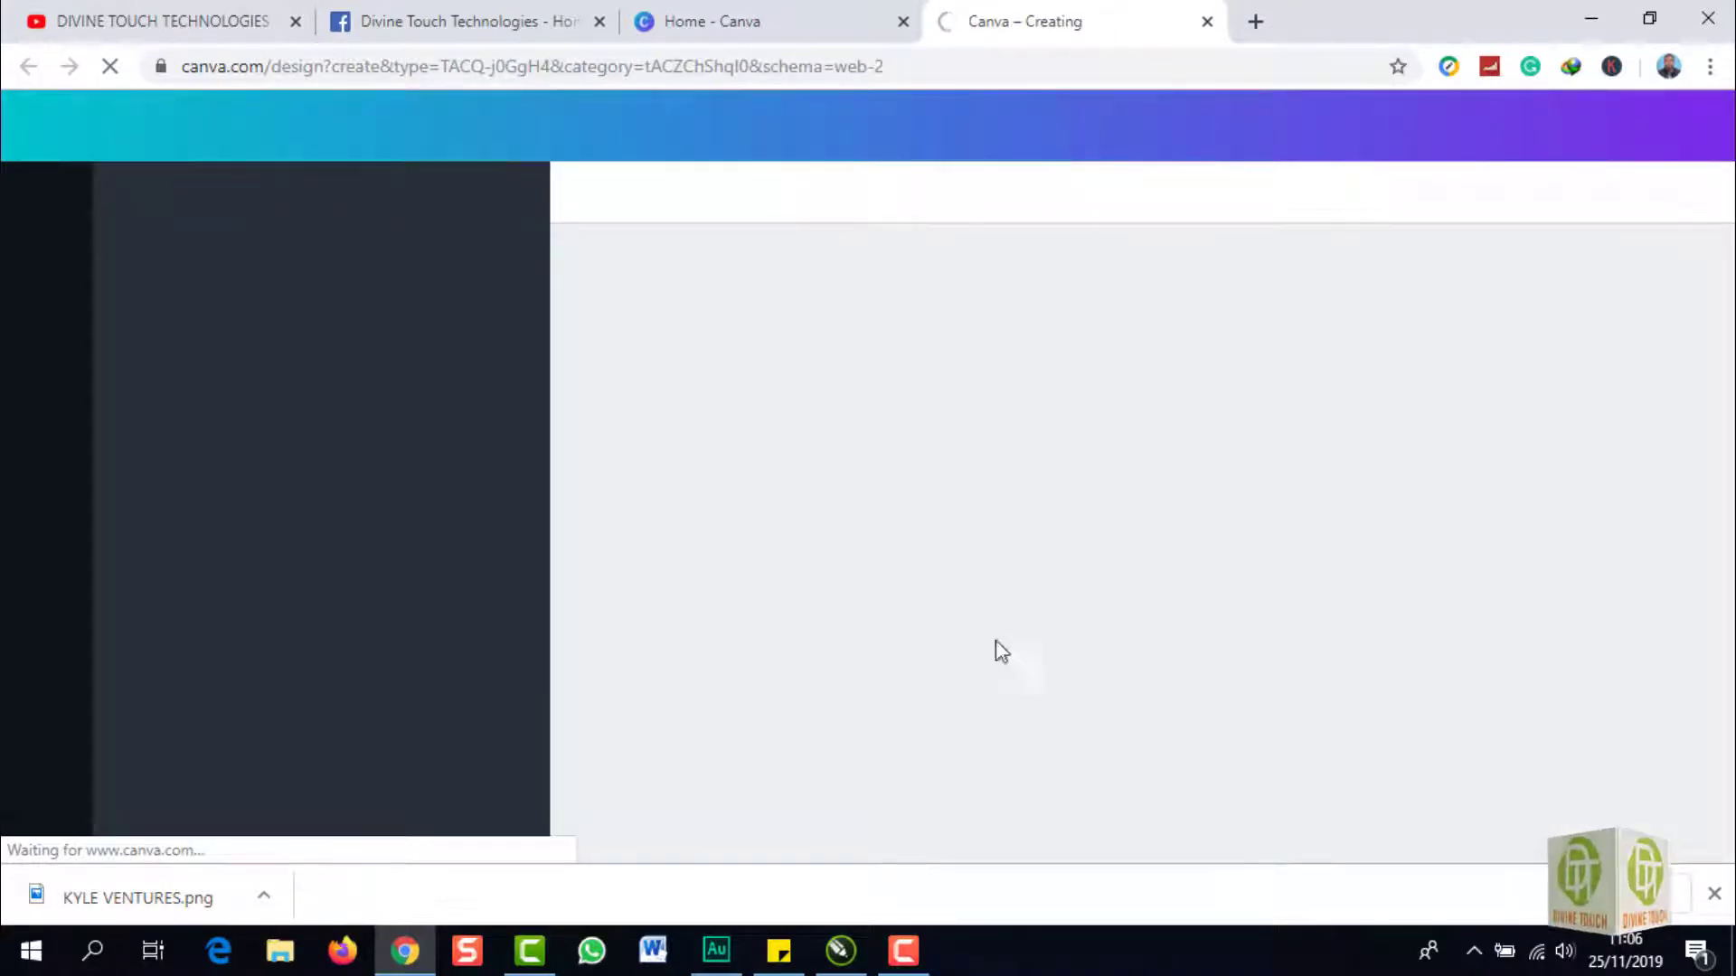
click(841, 951)
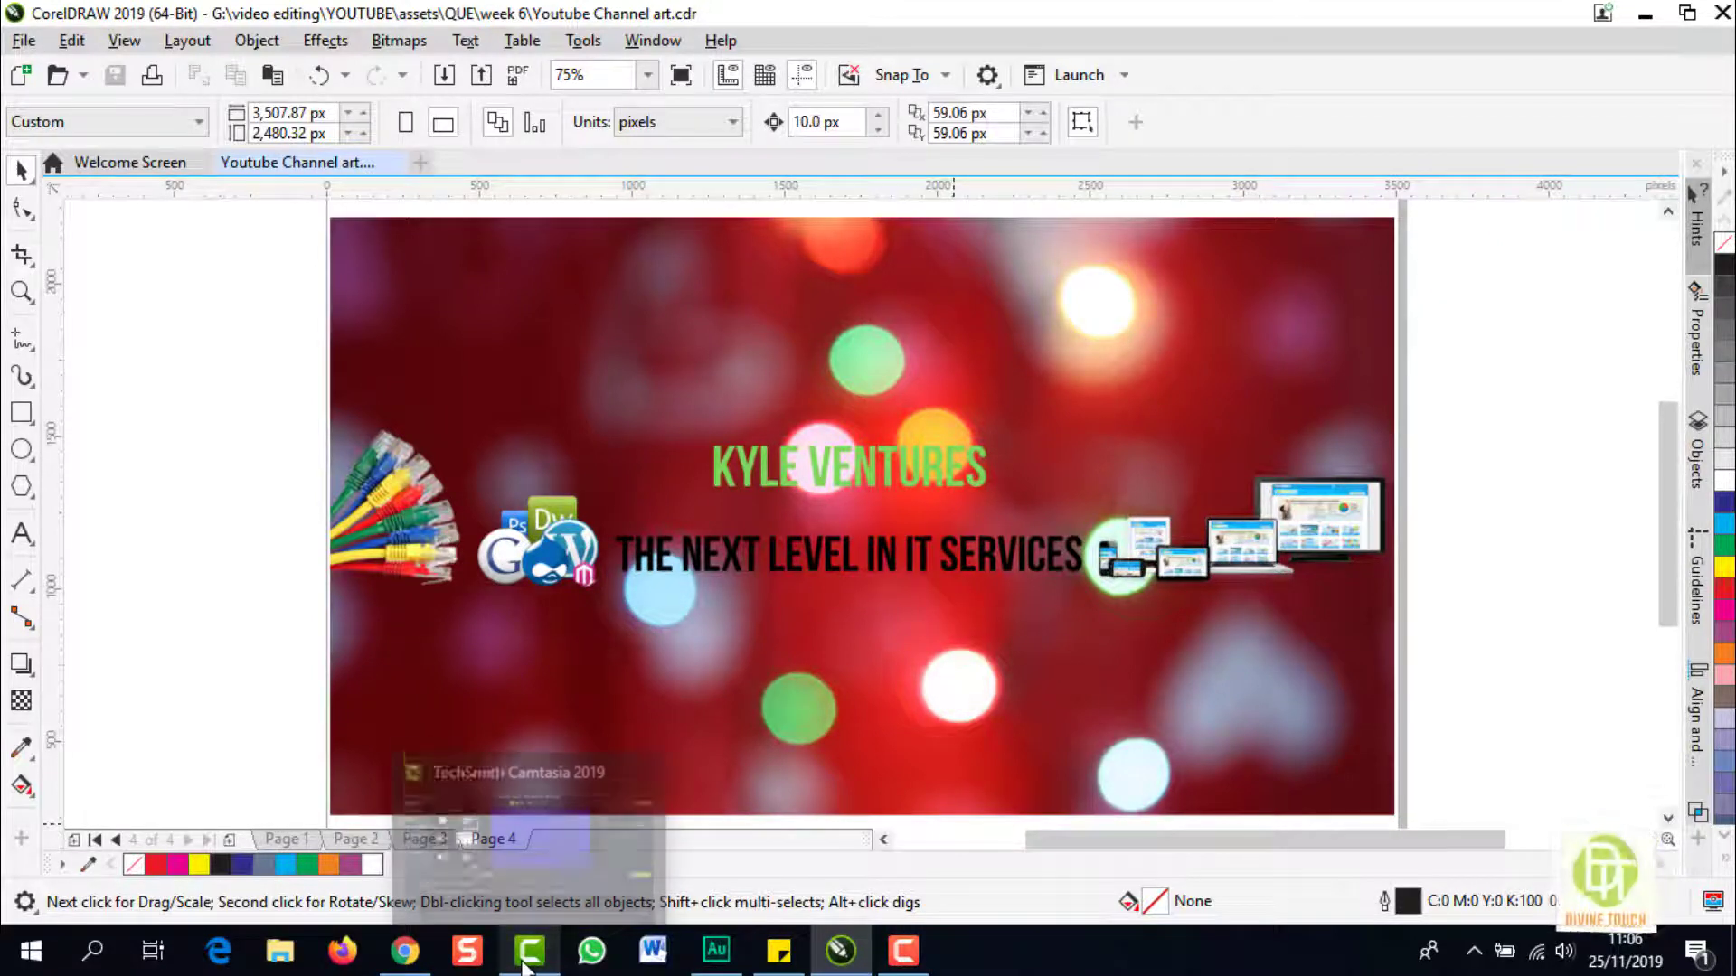
click(405, 950)
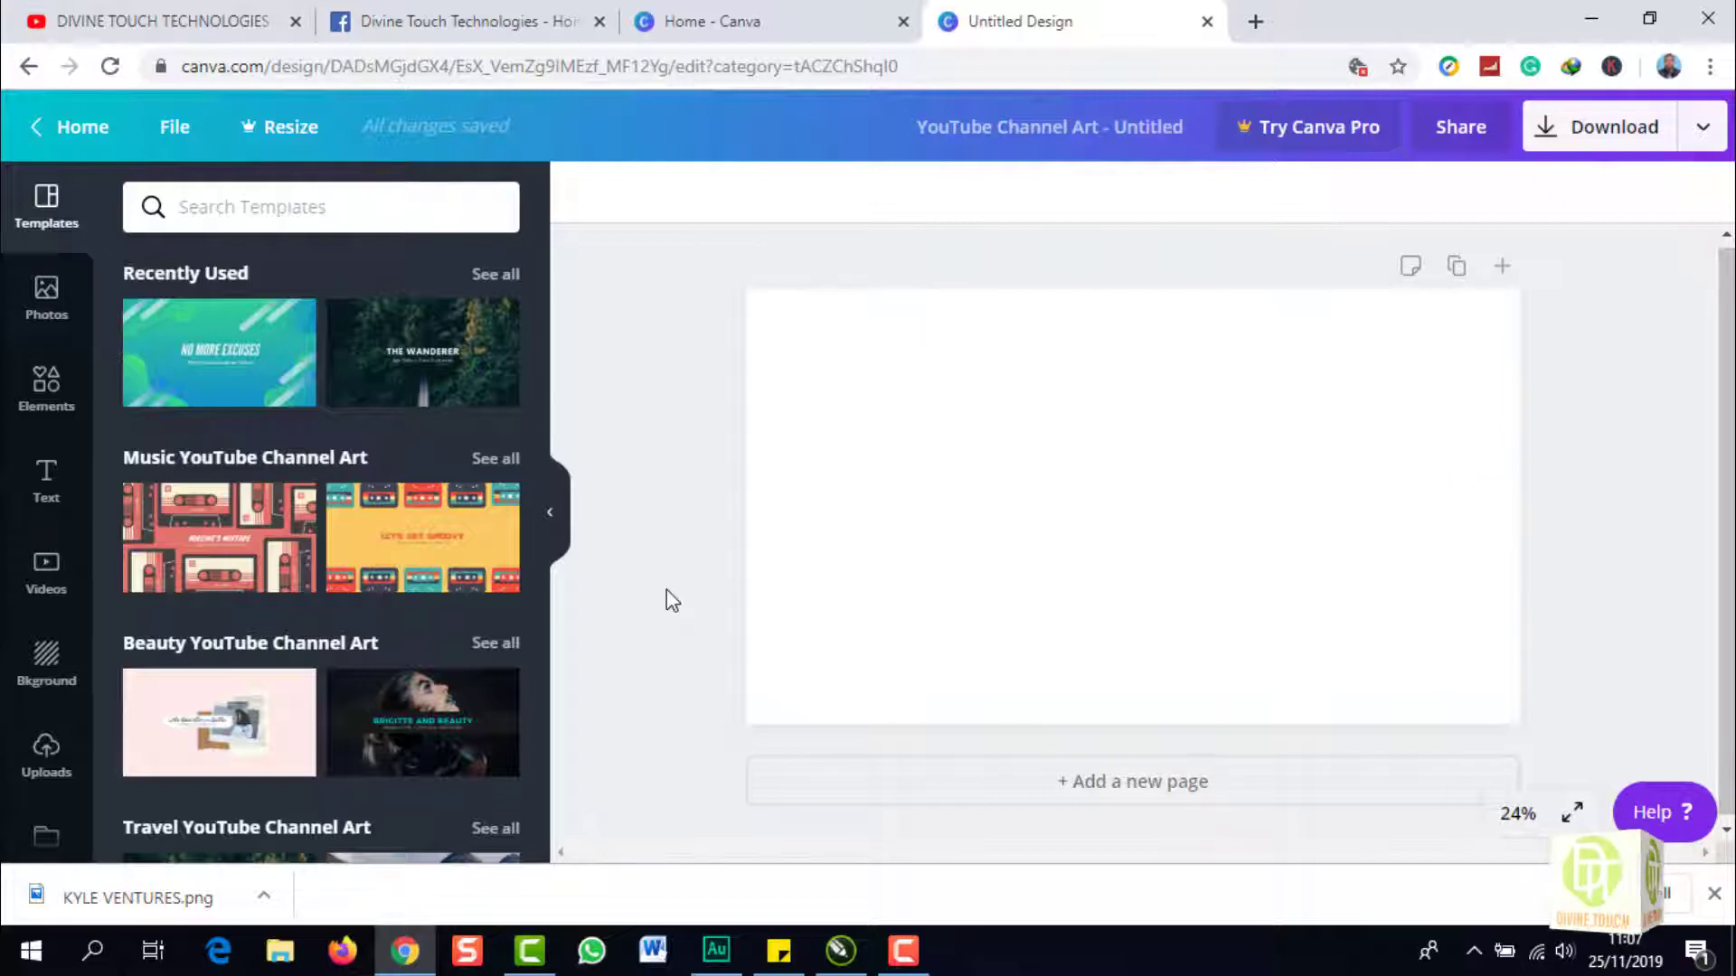
scroll(271, 572, down, 5)
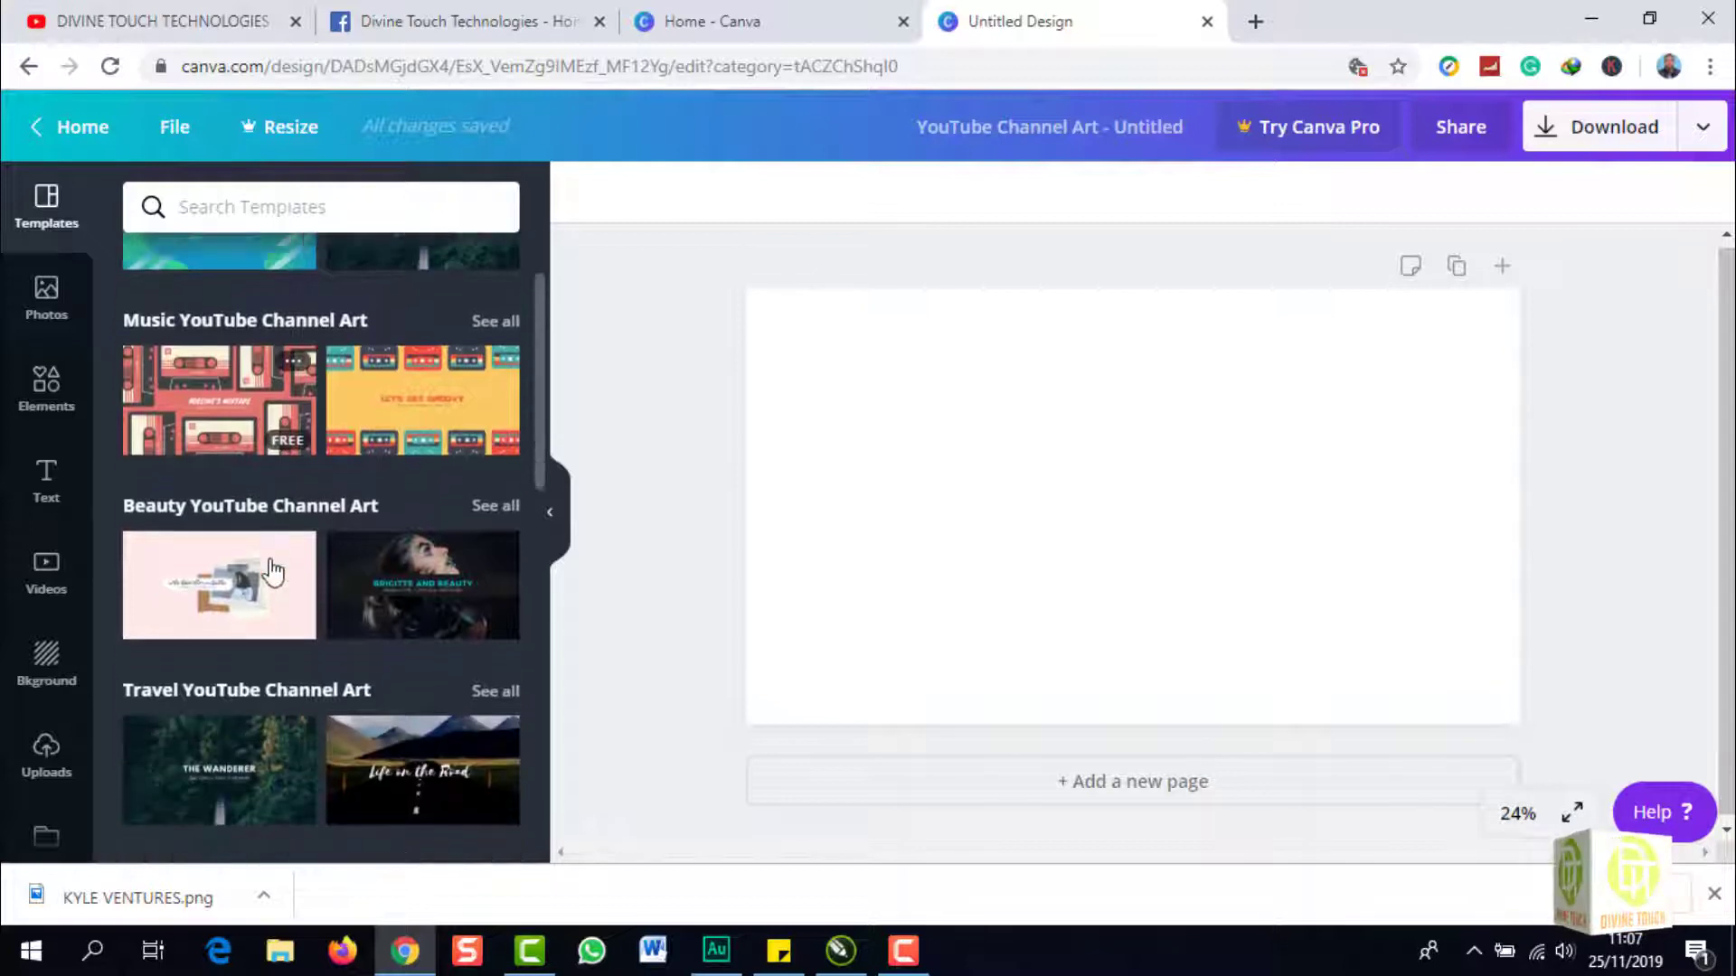
scroll(271, 573, down, 3)
scroll(271, 573, up, 2)
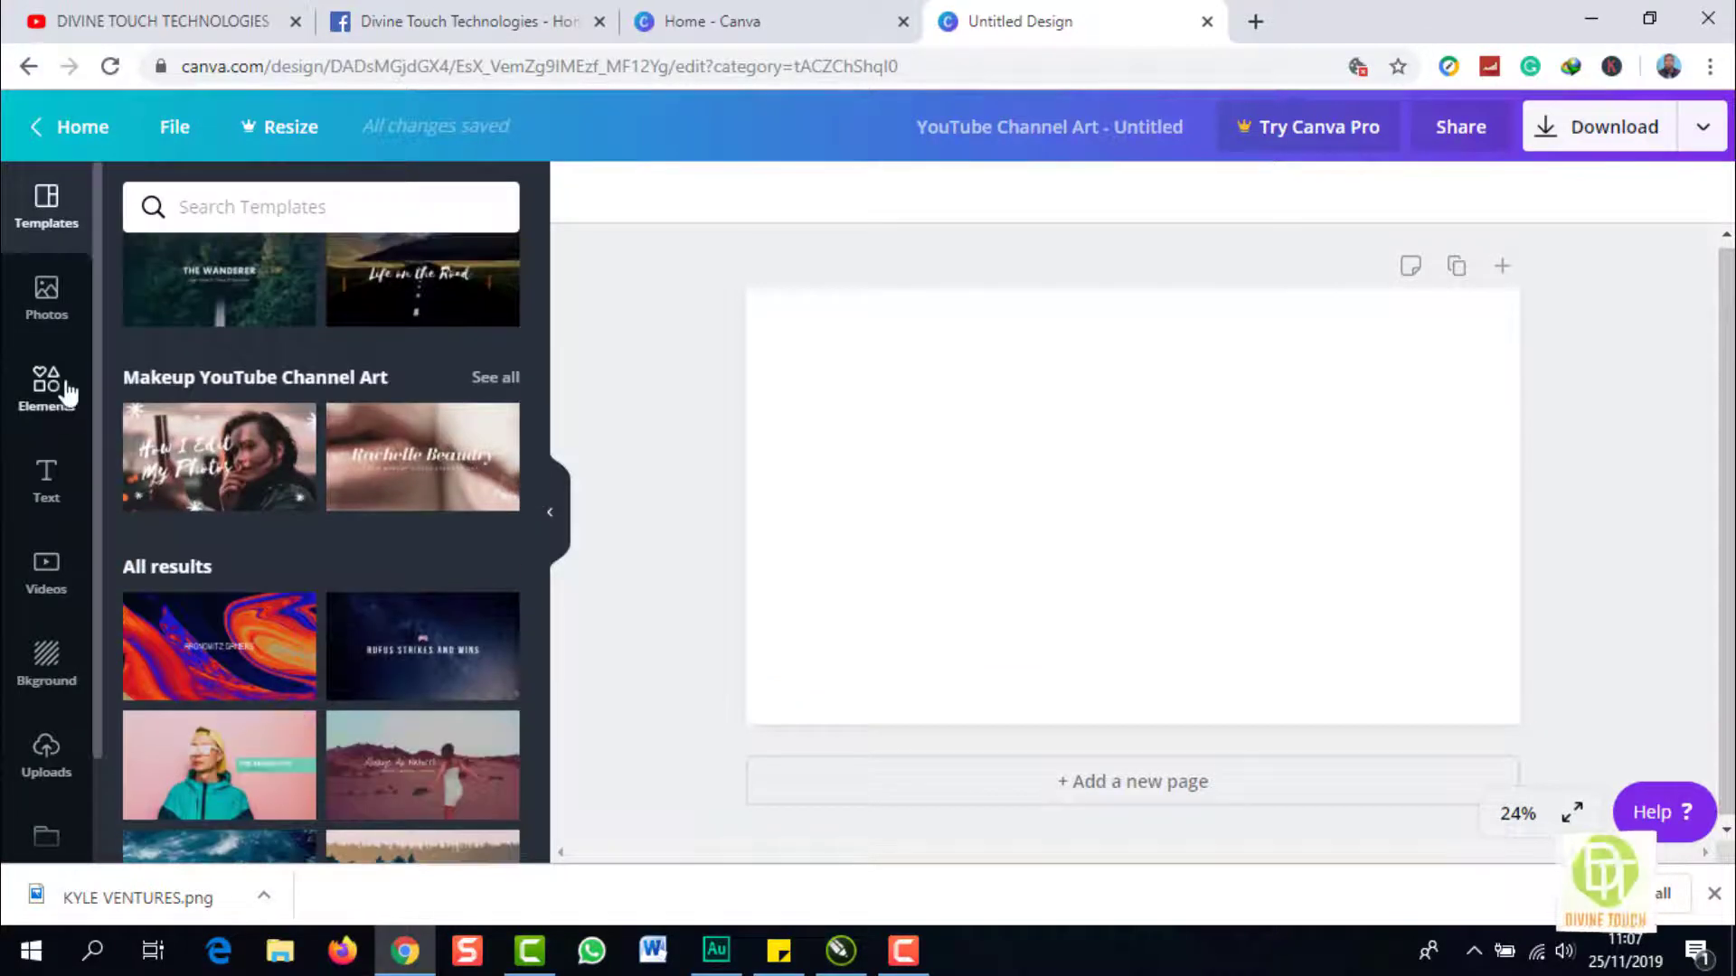
Insert the uploaded dark grey safe-area guide image and enlarge it to cover the whole banner page
click(52, 770)
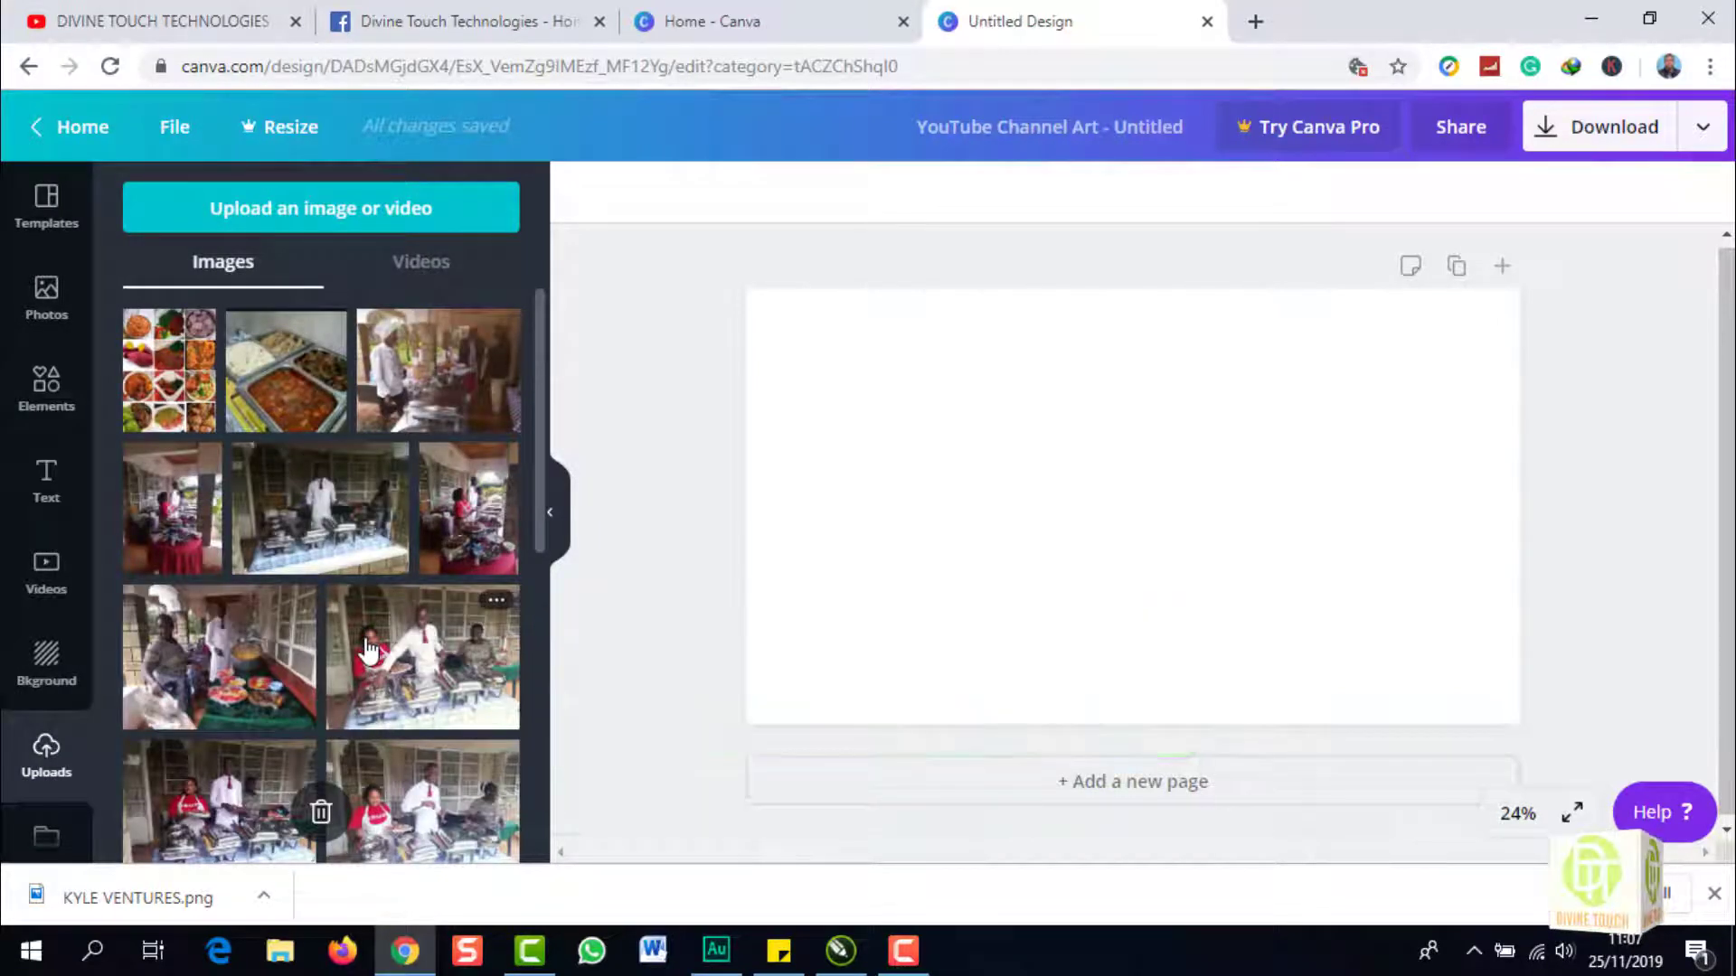
scroll(368, 649, down, 10)
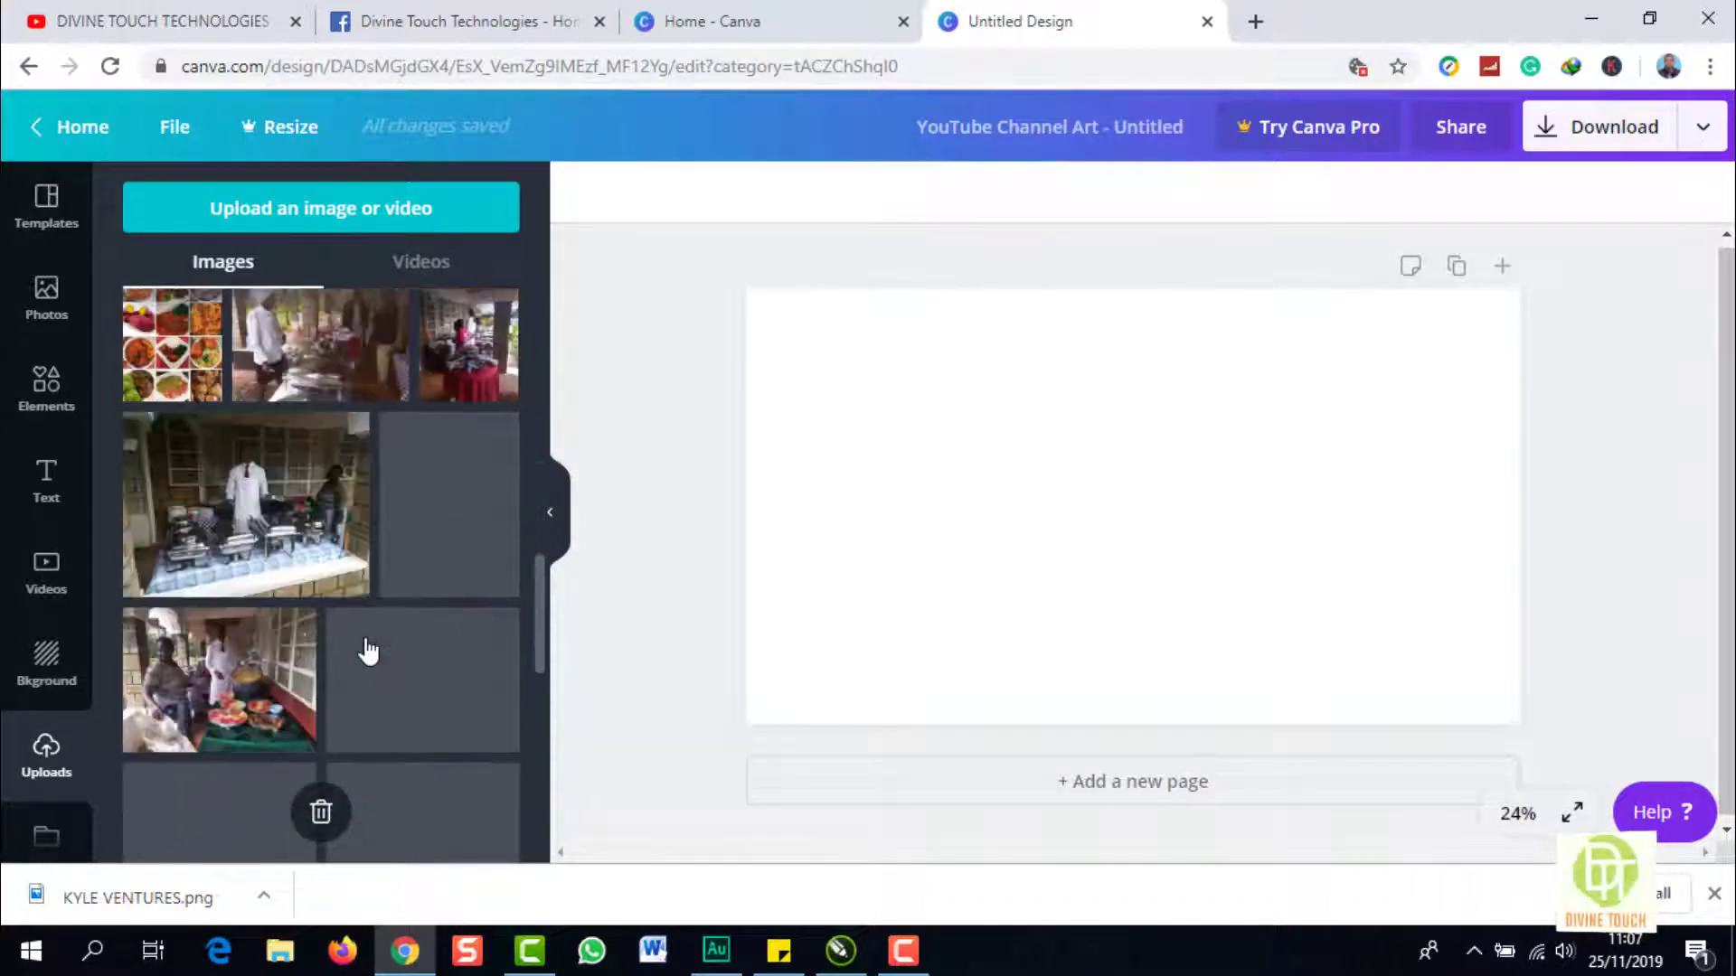
scroll(368, 649, down, 5)
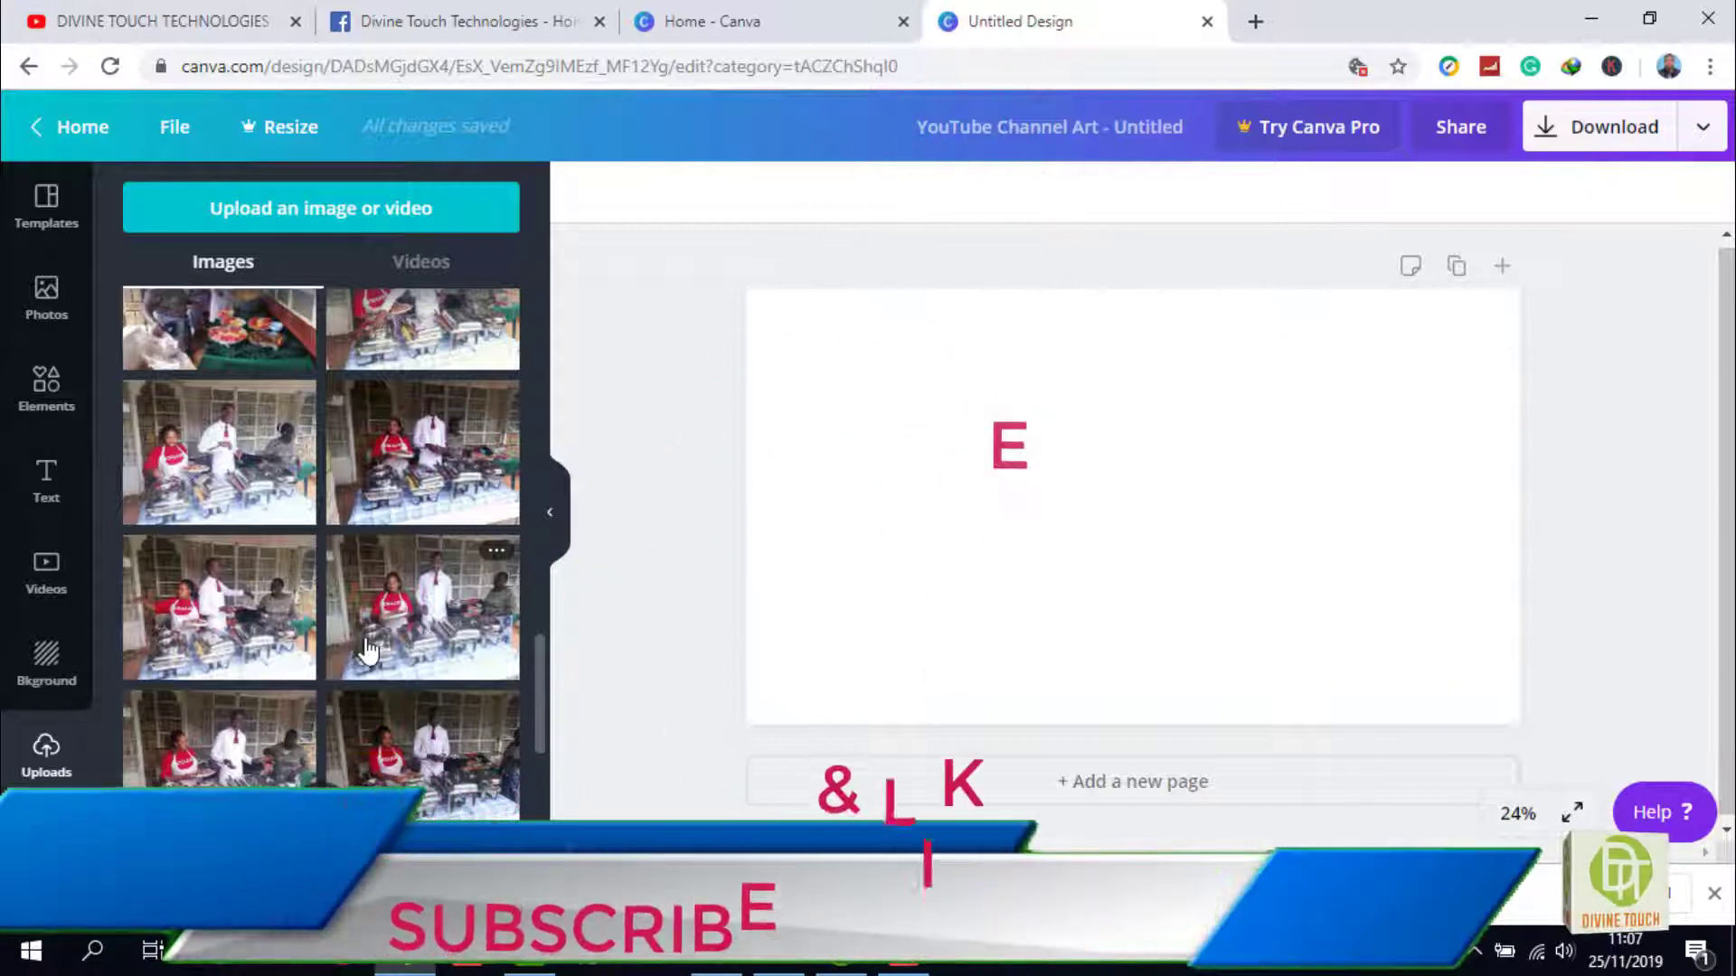
scroll(368, 649, down, 10)
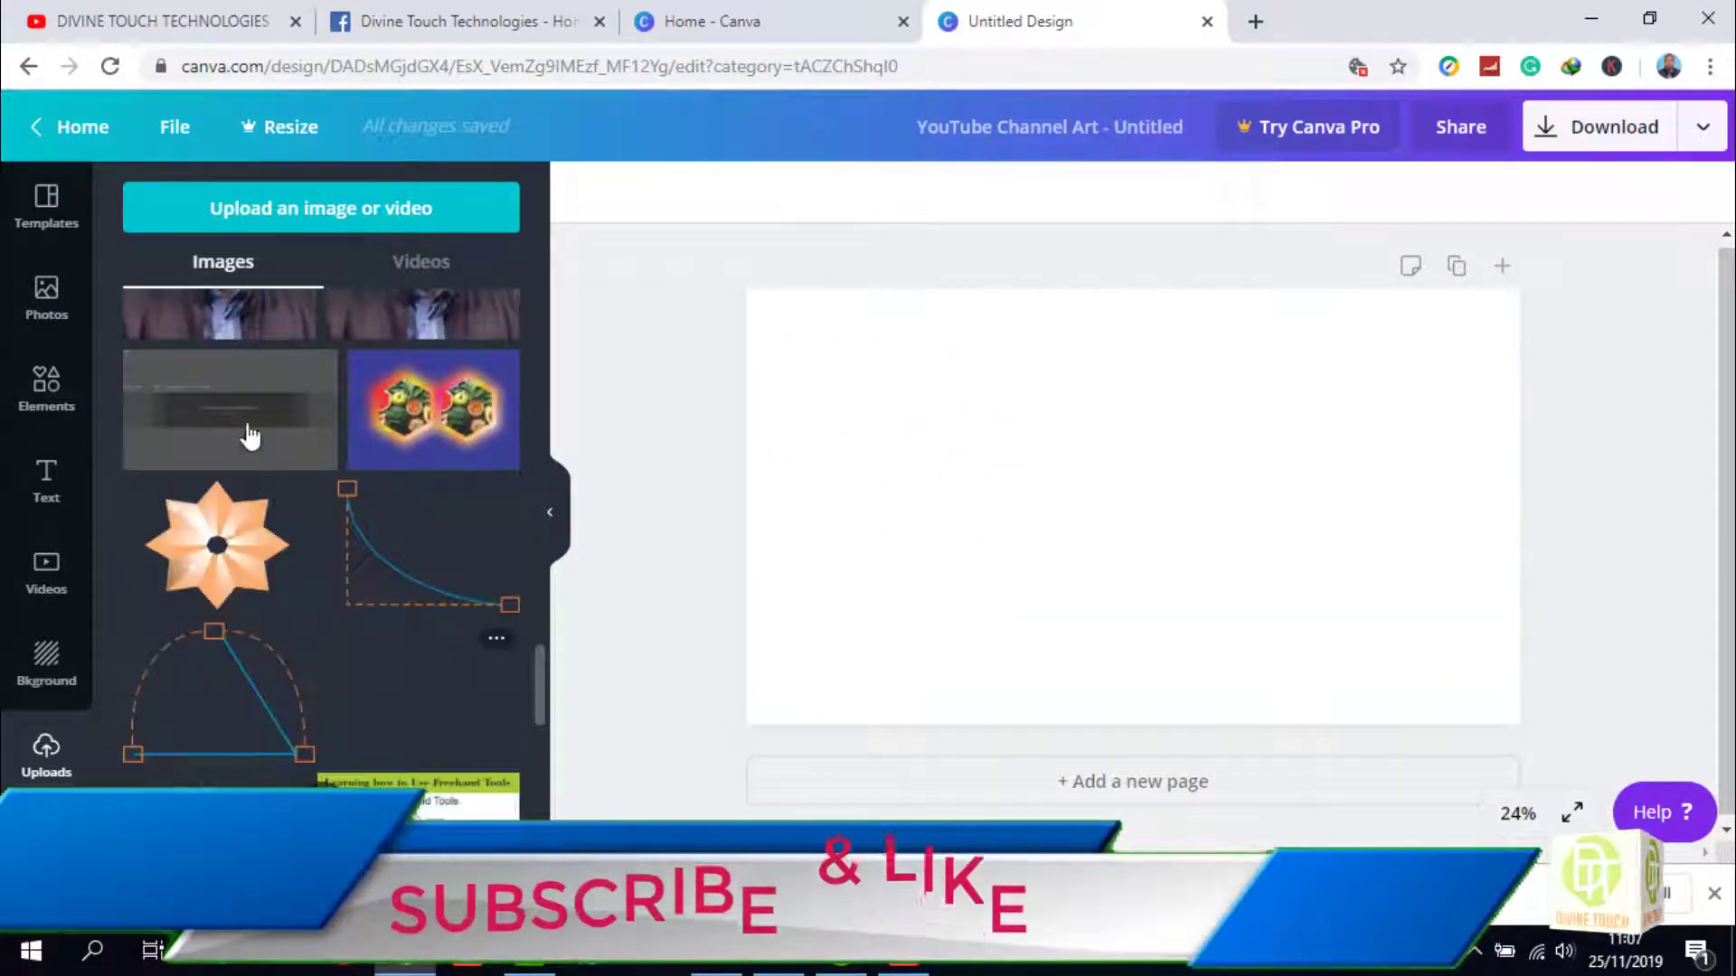
click(232, 418)
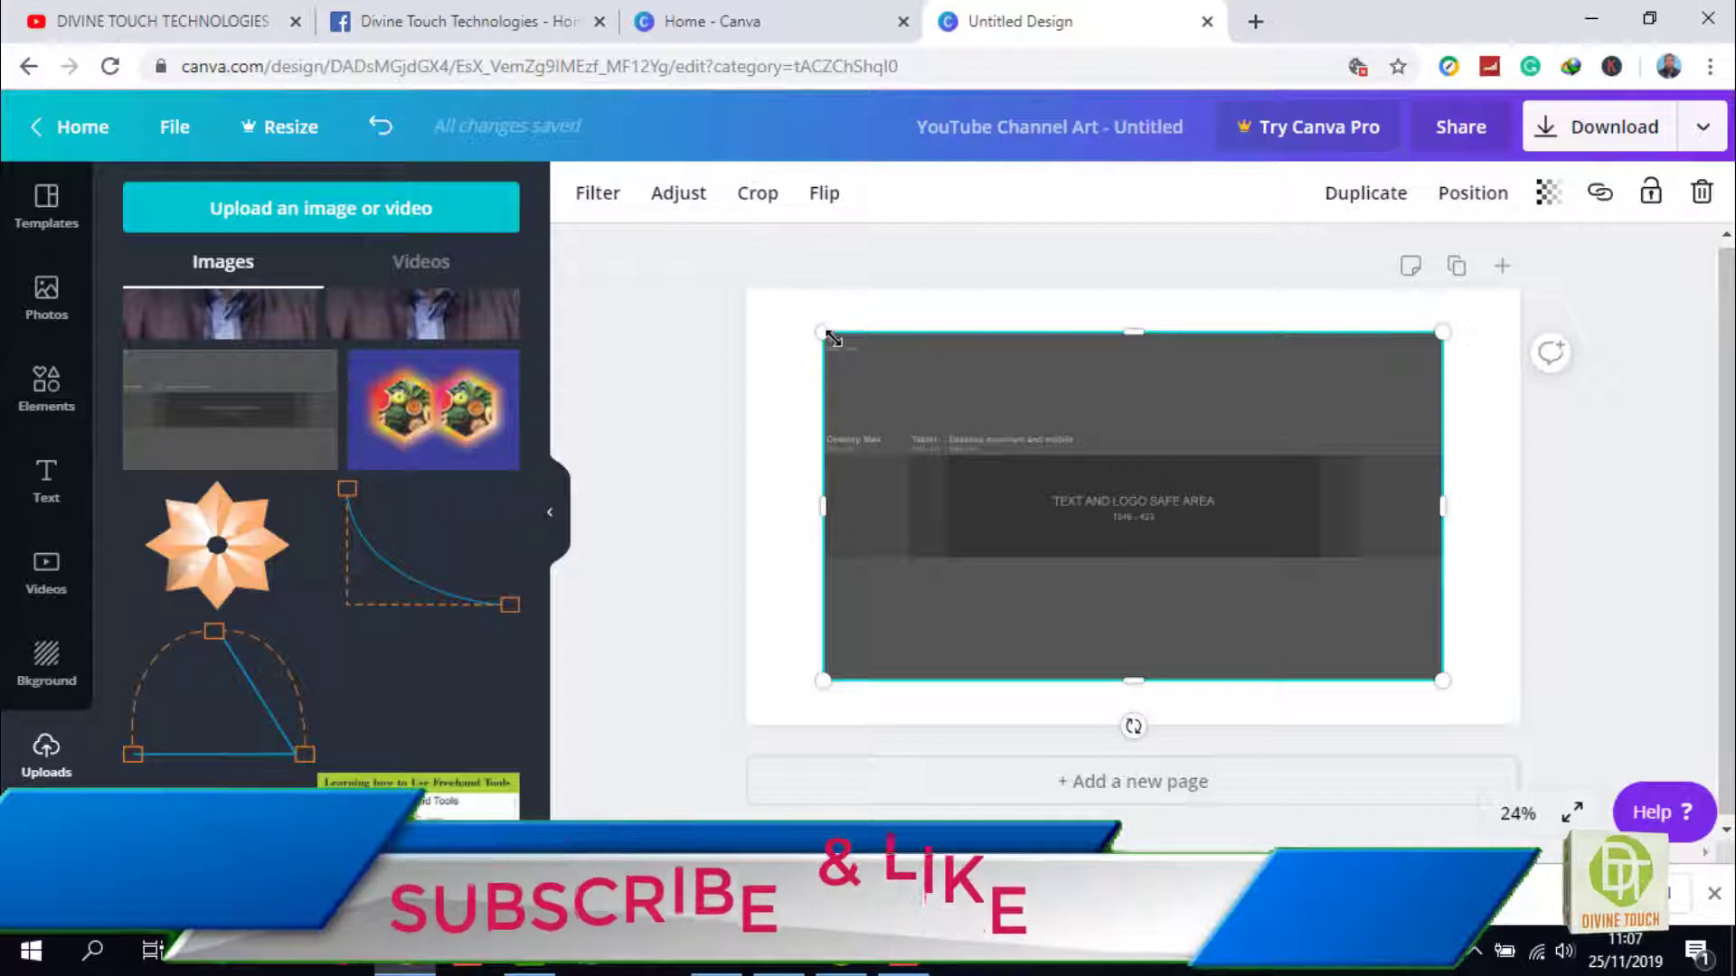
drag(816, 325, 738, 287)
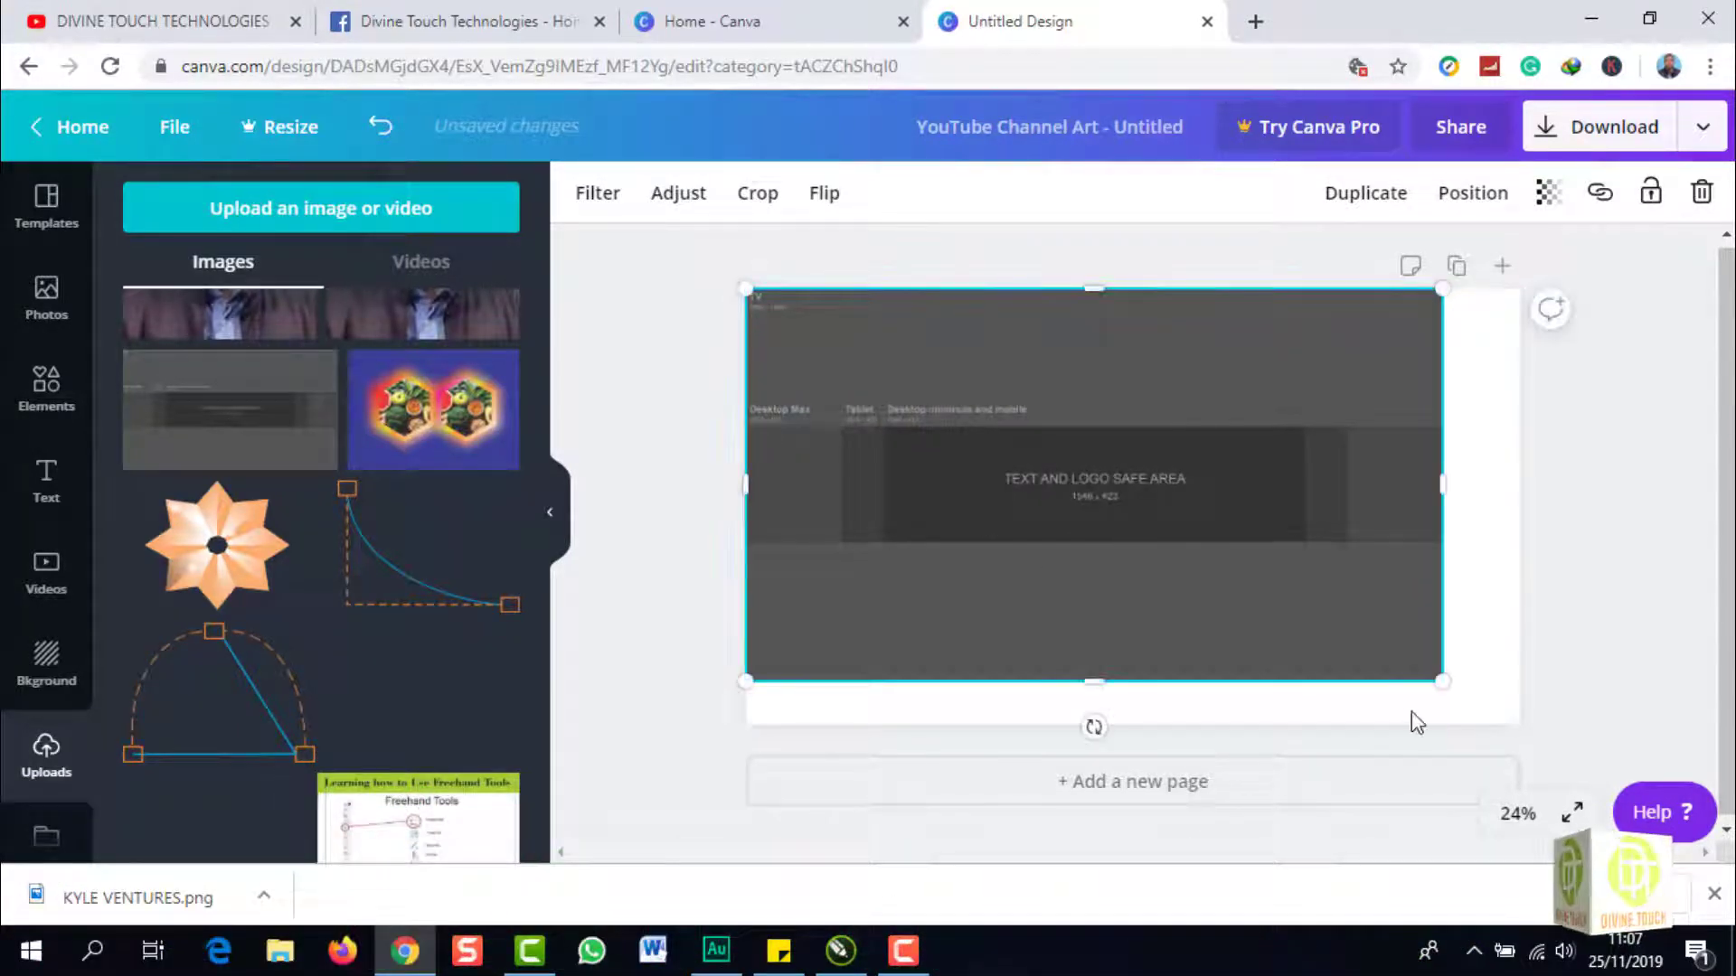
drag(1445, 683, 1522, 724)
mouse_move(1521, 723)
mouse_down()
mouse_move(1510, 714)
mouse_move(1520, 724)
mouse_up()
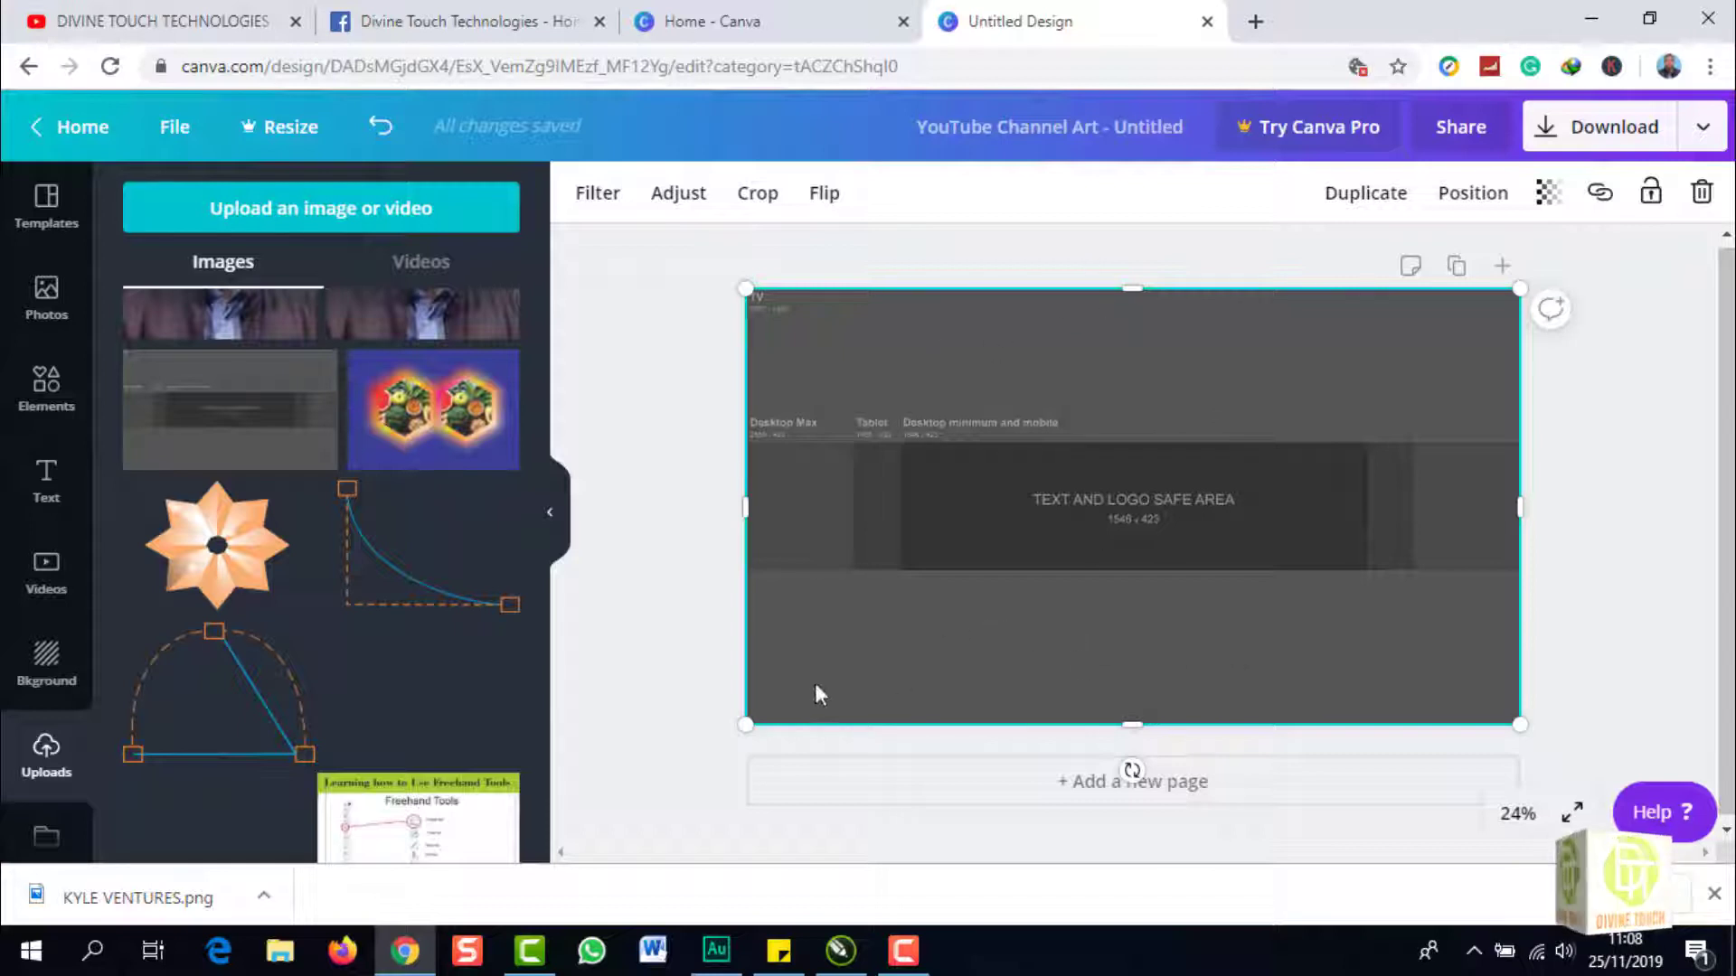
Look through the uploaded images and open the file picker for a new upload, closing it without choosing a file
scroll(208, 514, down, 4)
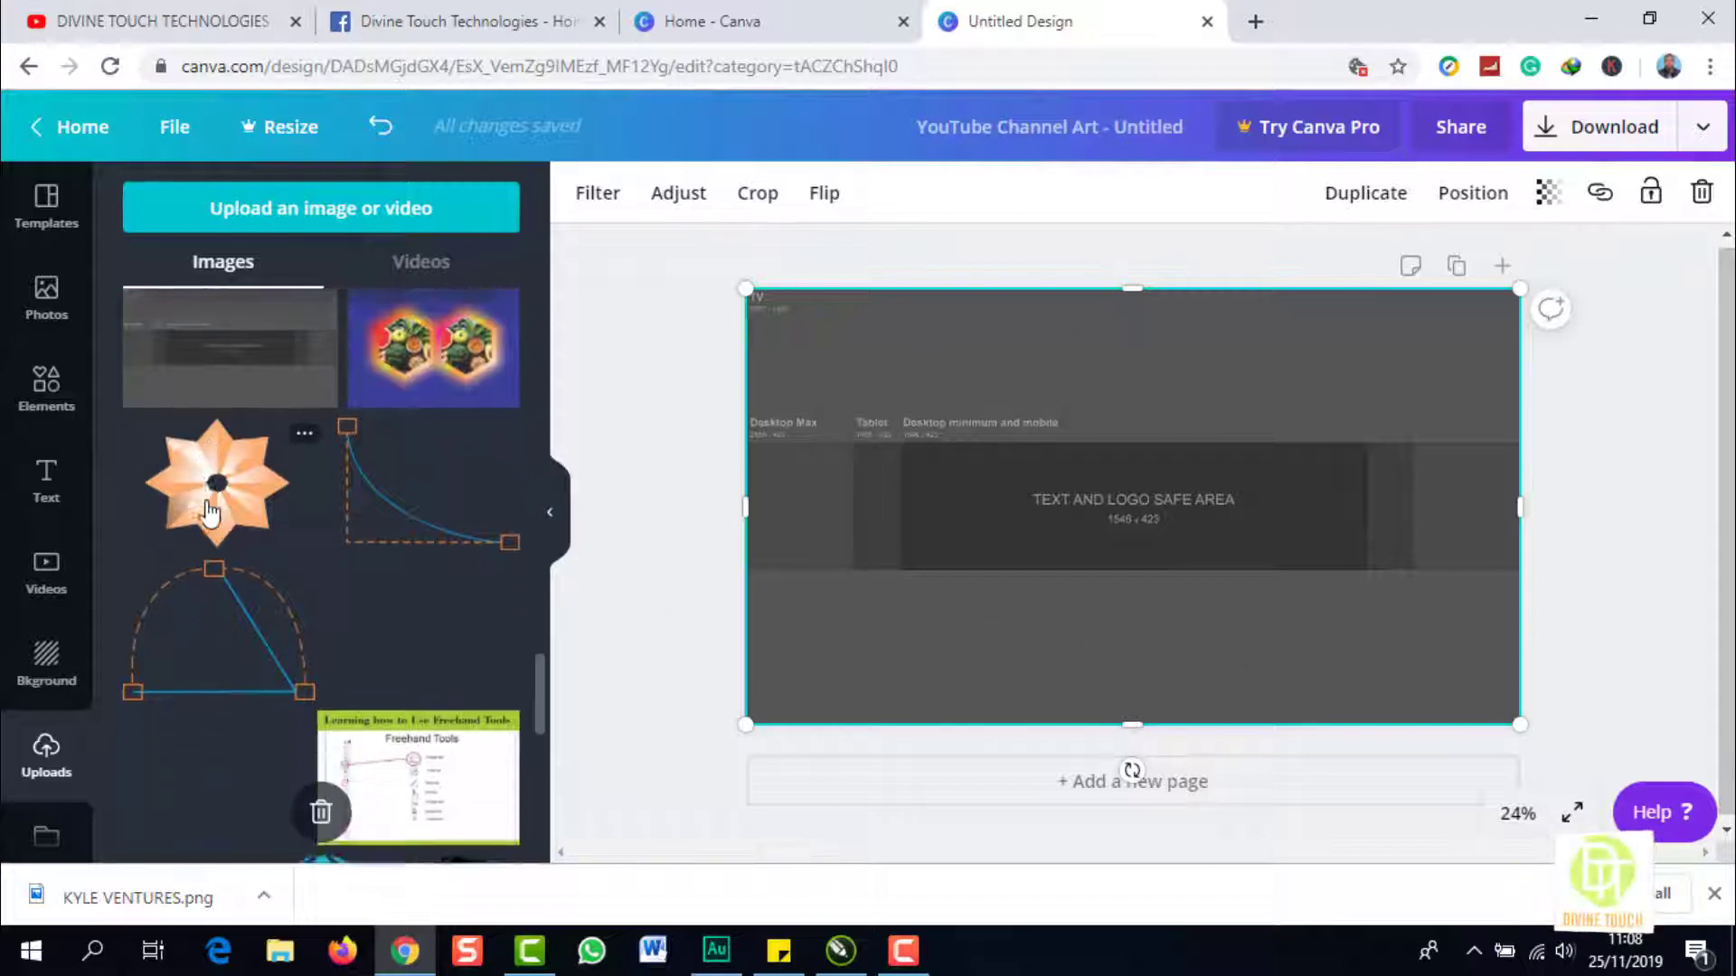
scroll(208, 514, down, 10)
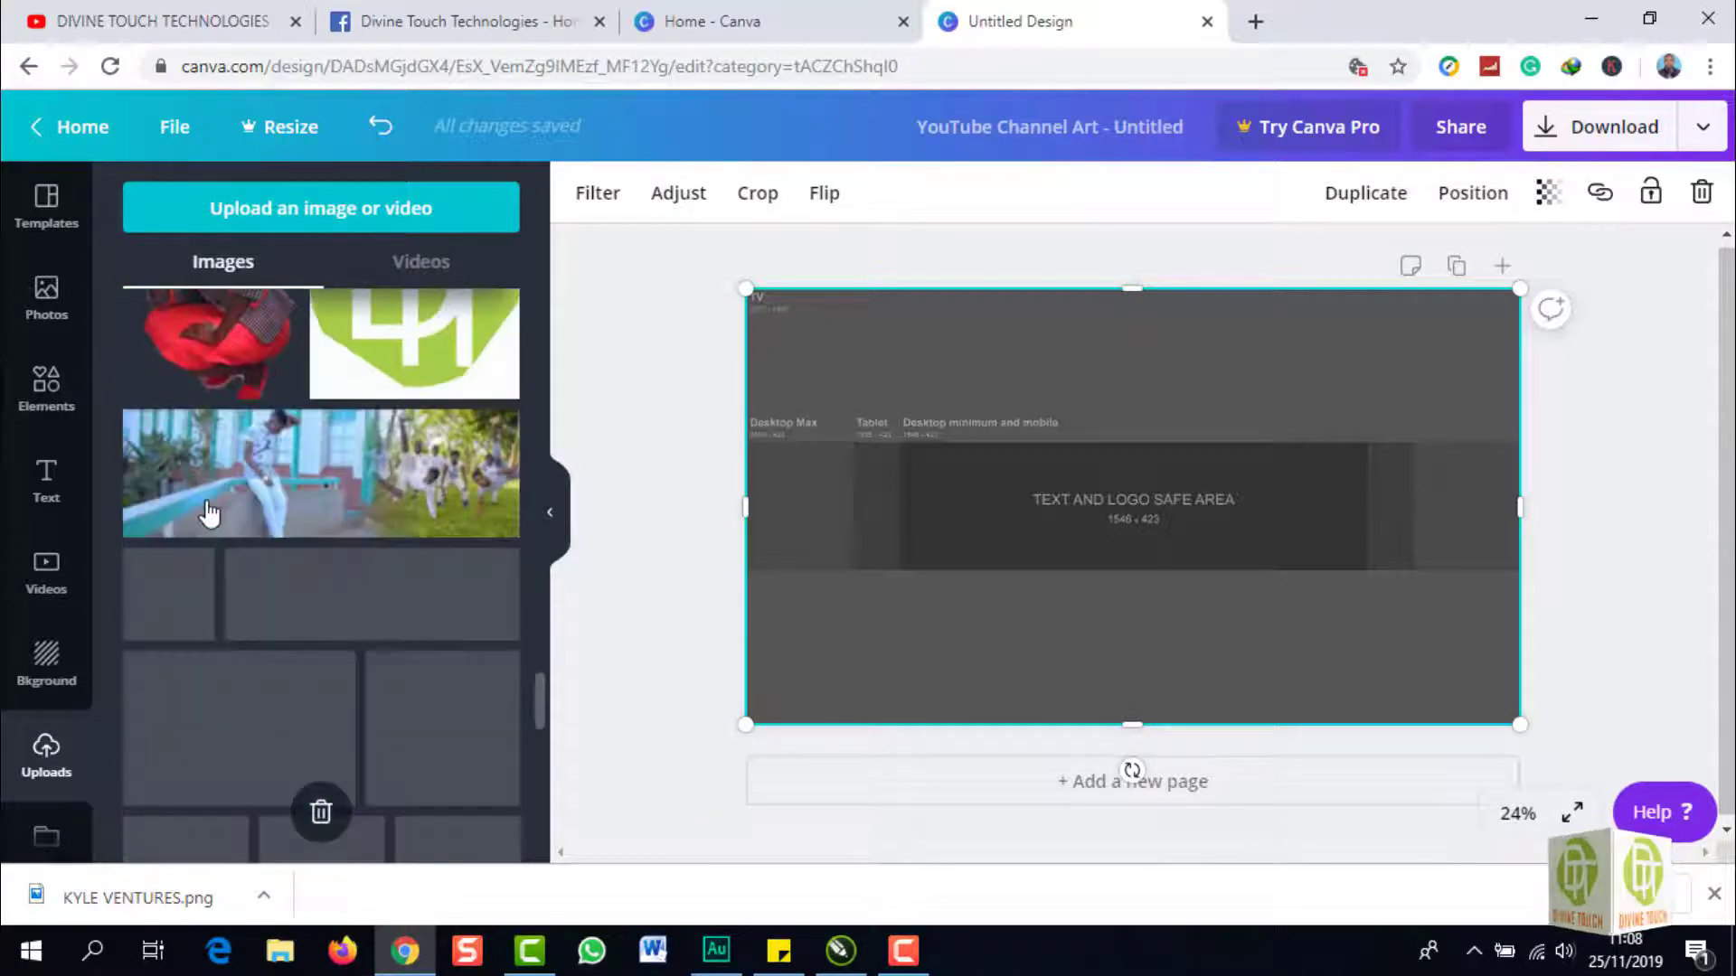
scroll(208, 513, down, 5)
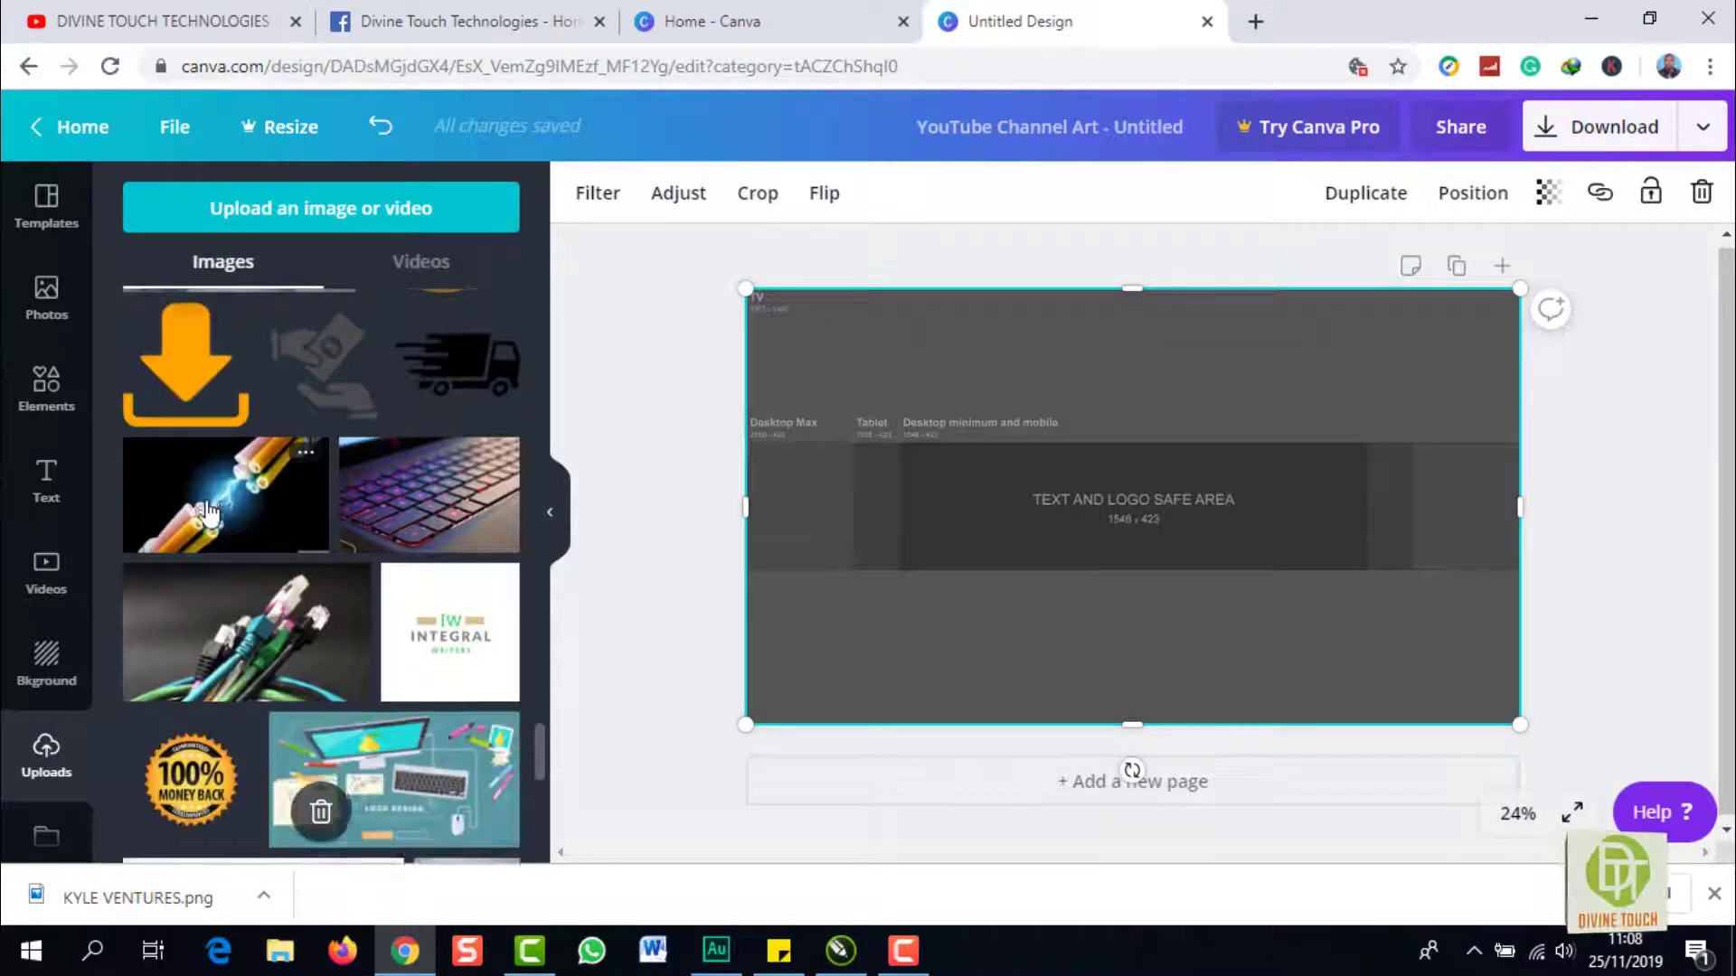
scroll(207, 513, down, 4)
mouse_move(210, 511)
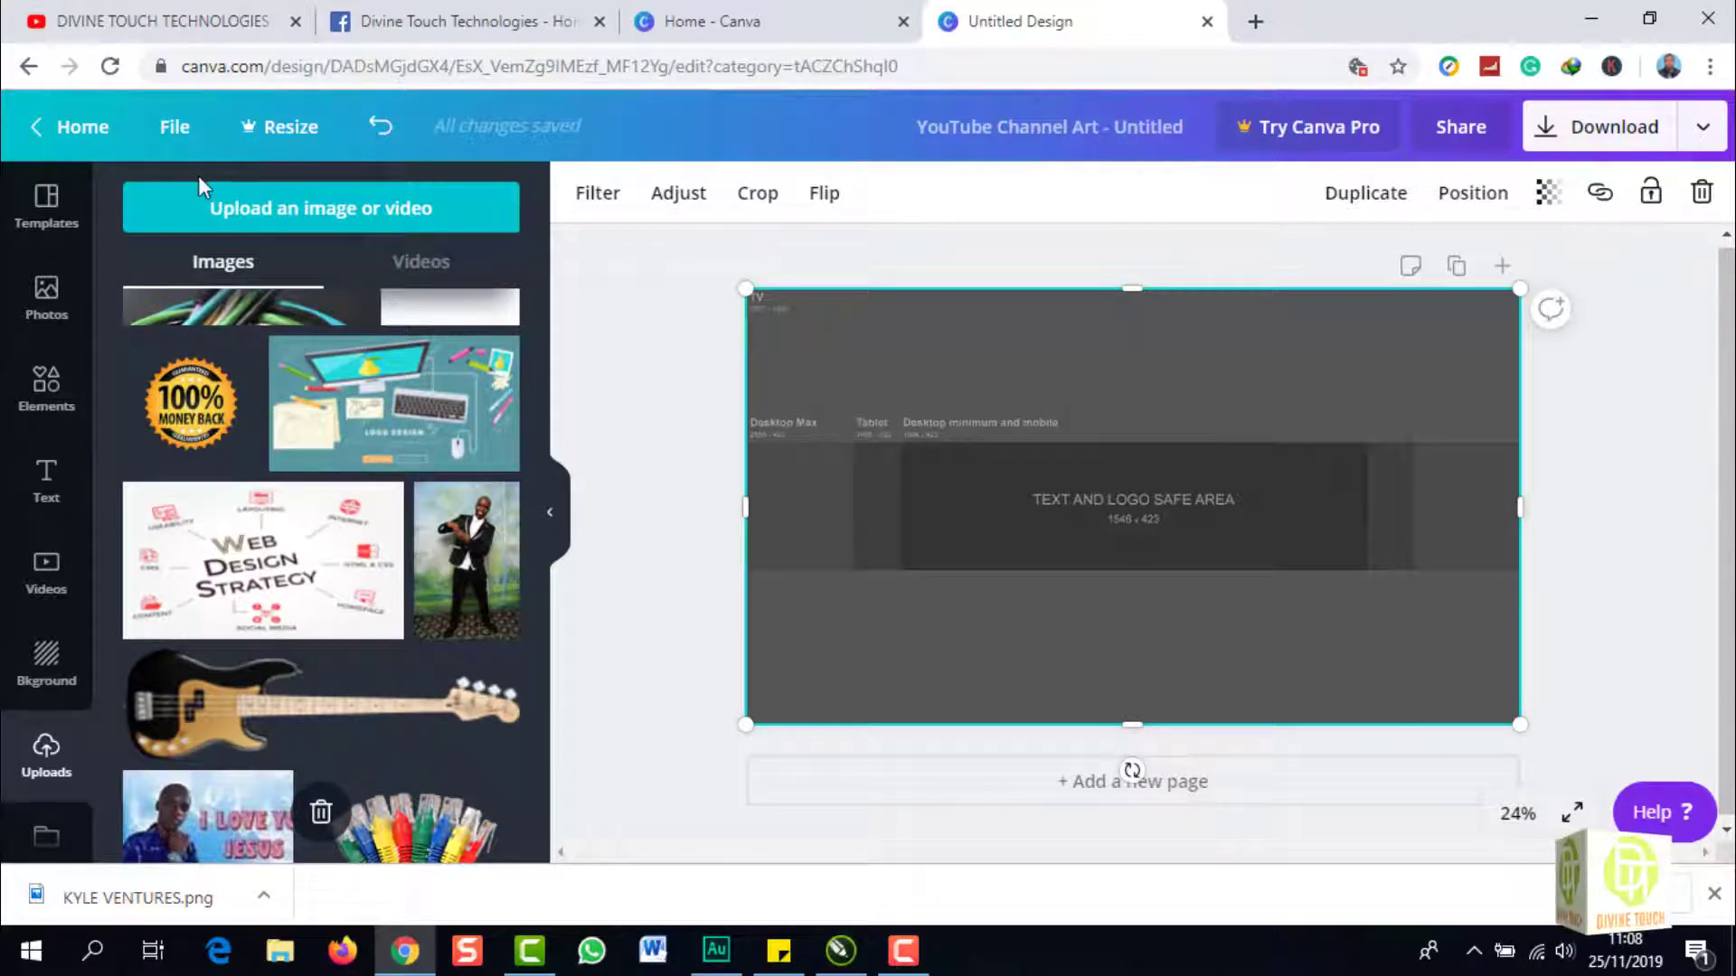
click(215, 217)
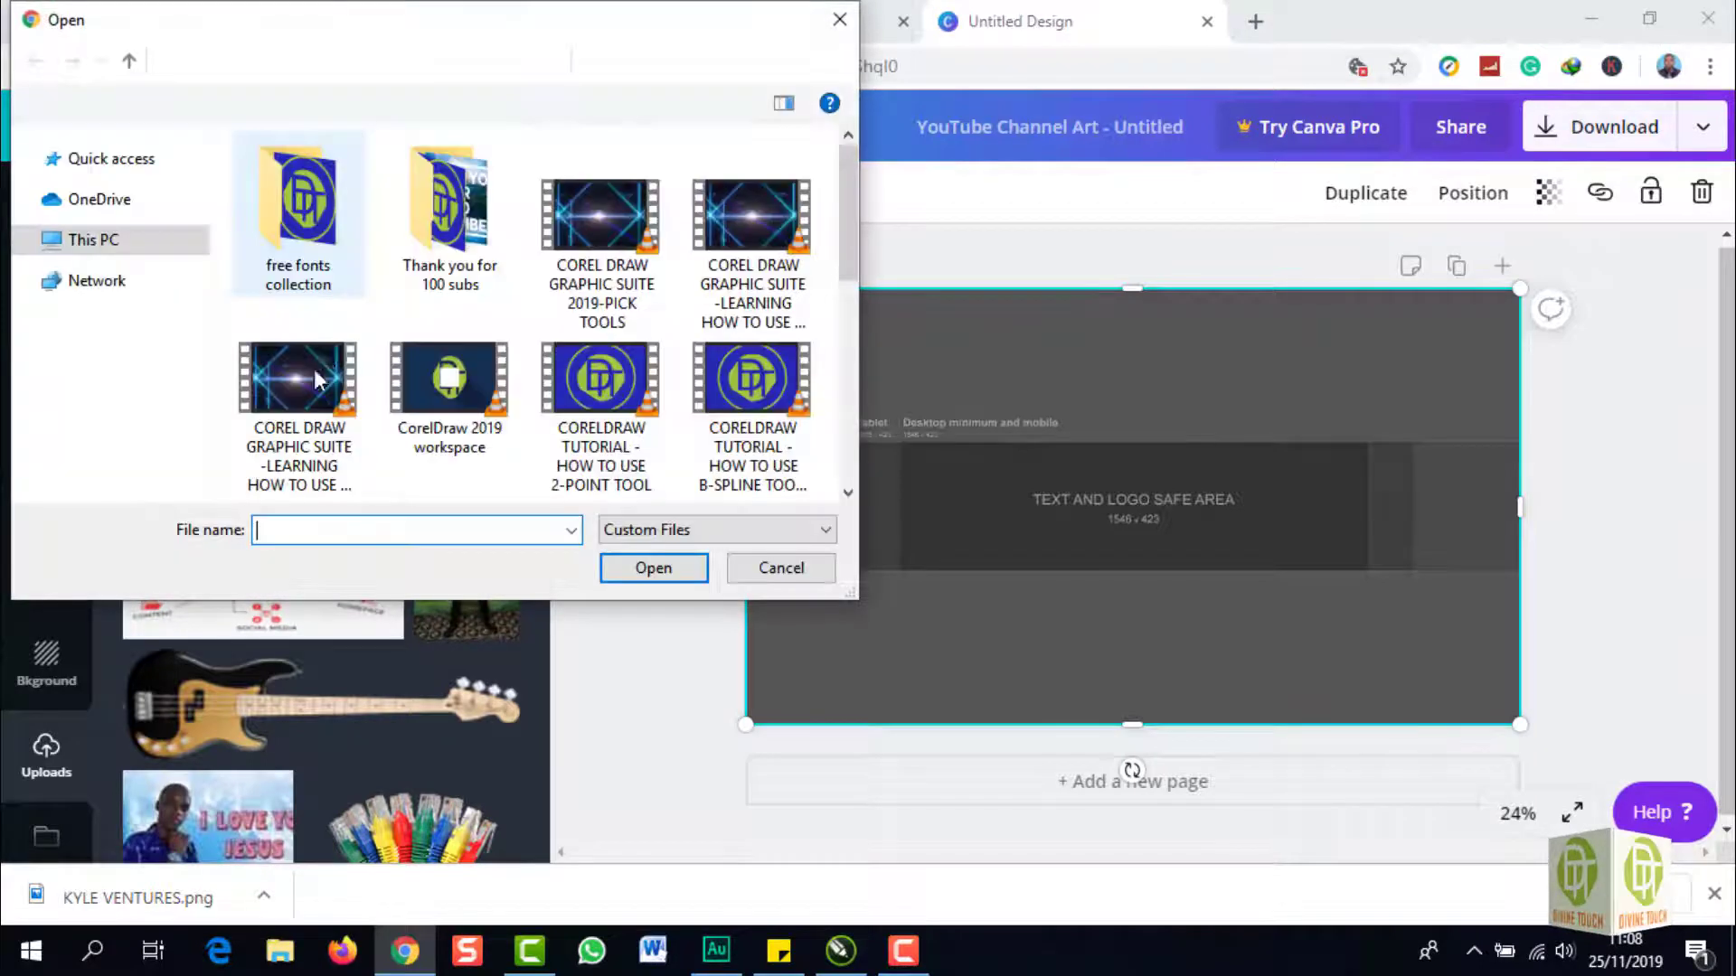
click(780, 568)
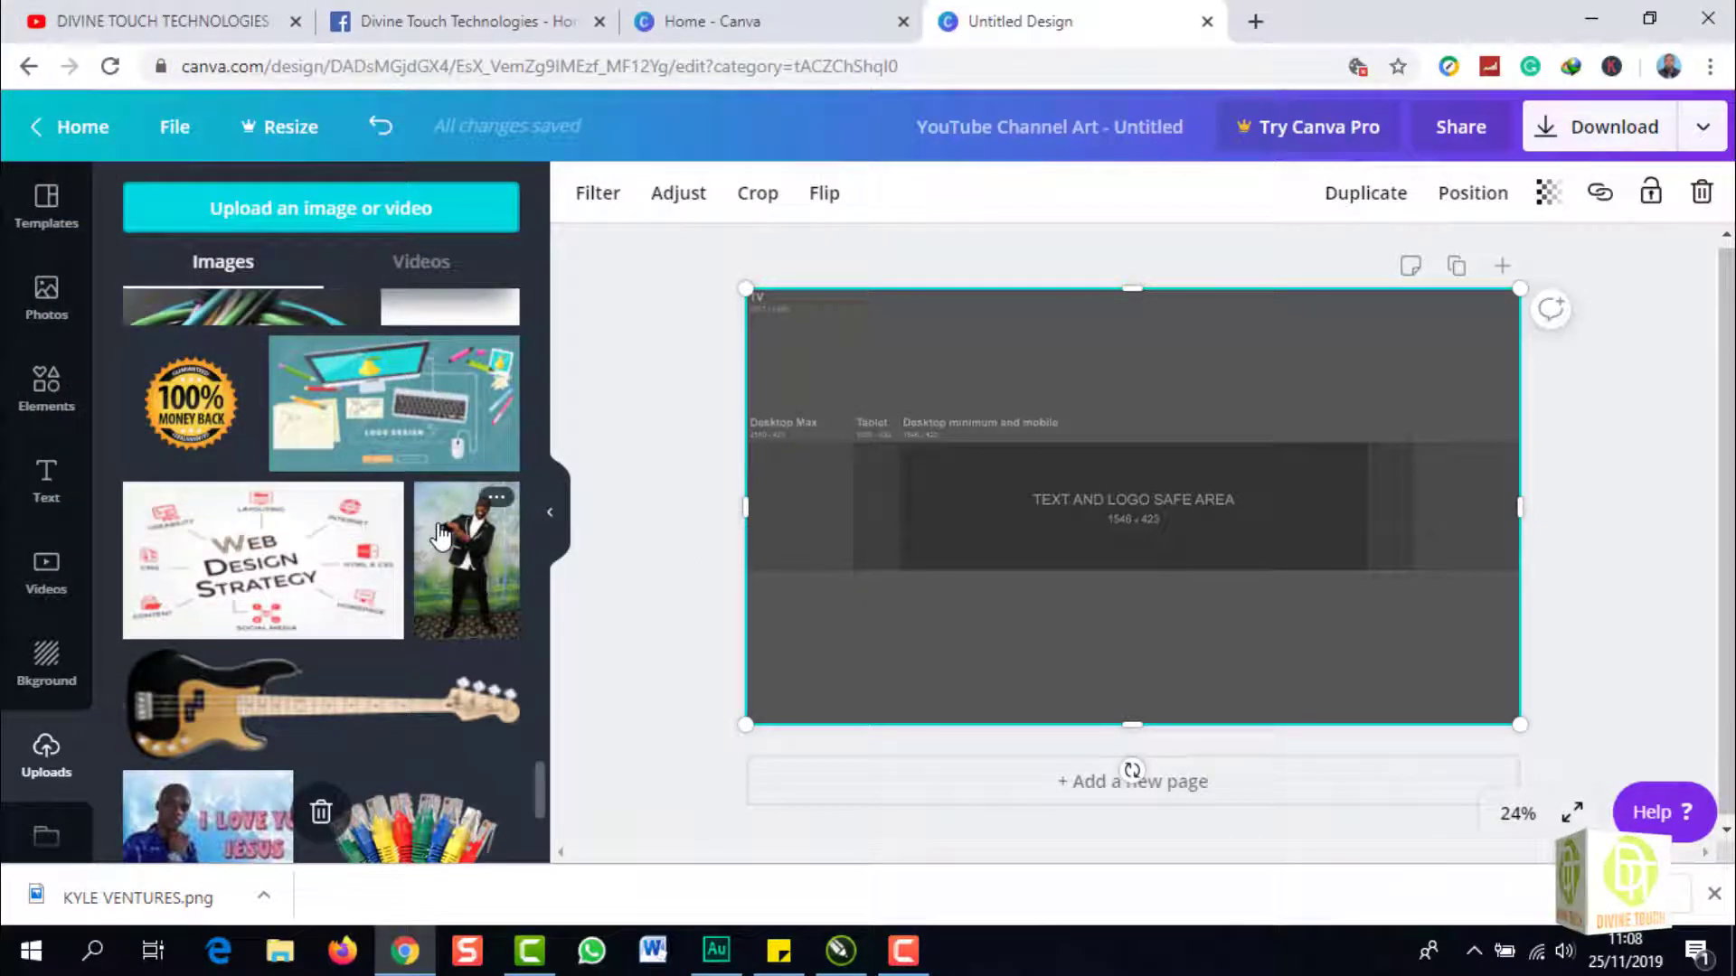
Insert the uploaded coloured network-plugs image, shrink and rotate it so the plugs face right, and place it at the left end of the guide's strip
scroll(440, 535, down, 4)
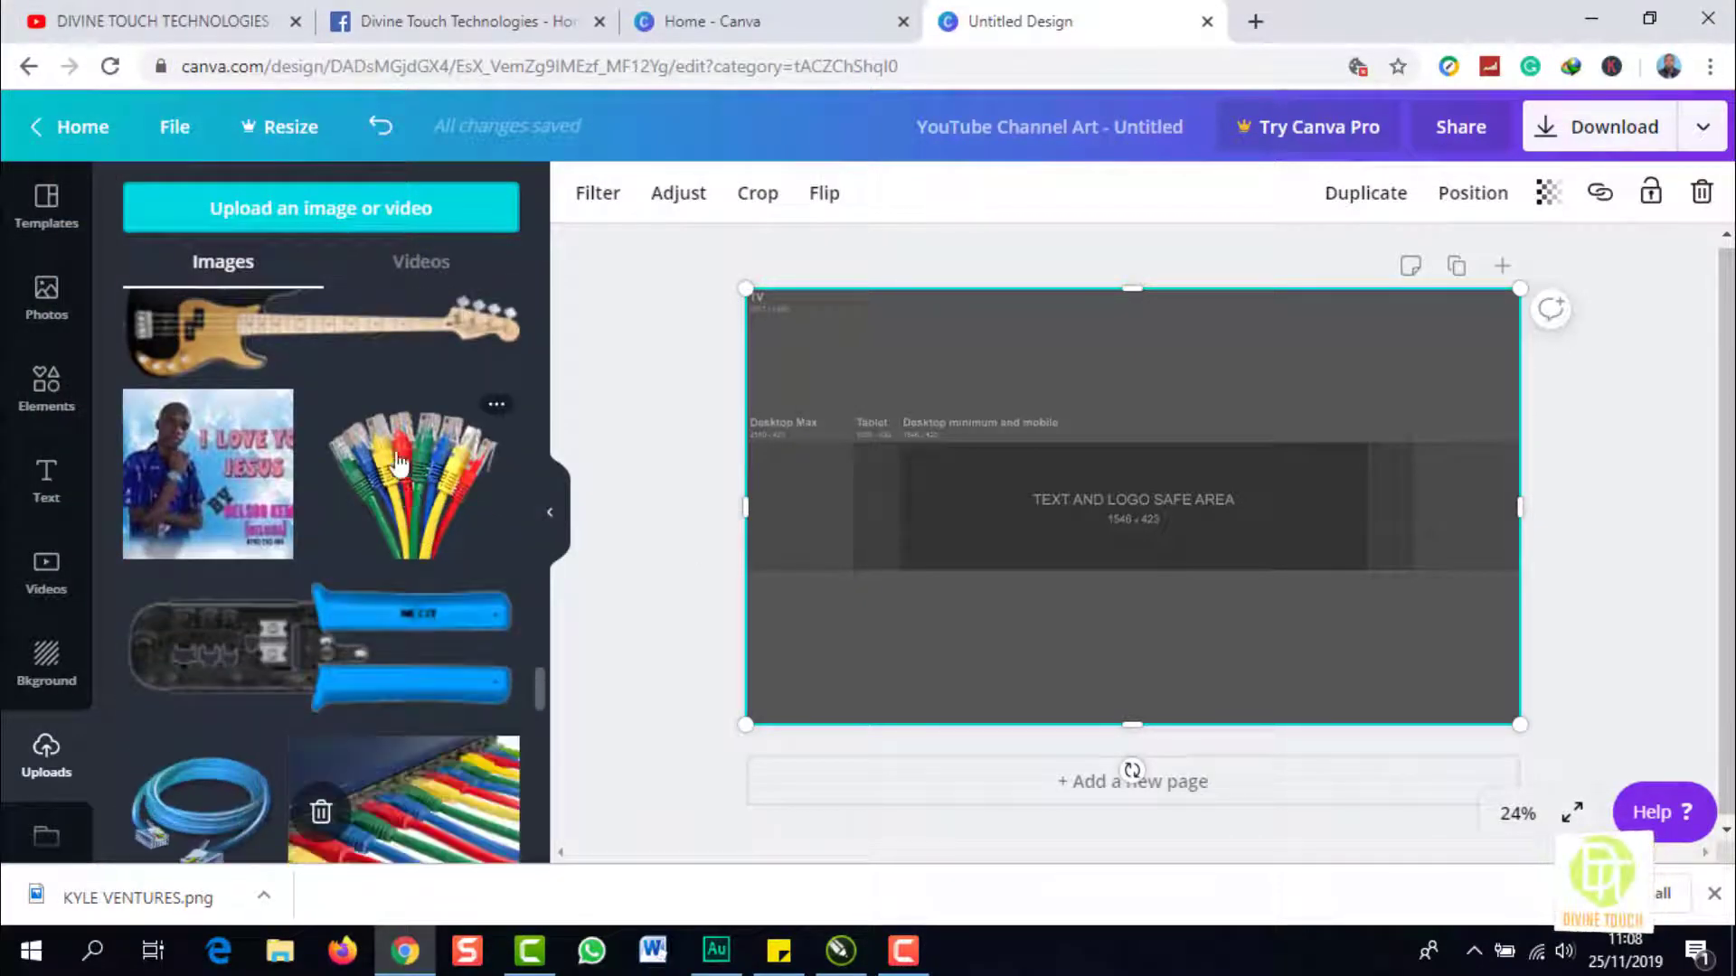
click(412, 491)
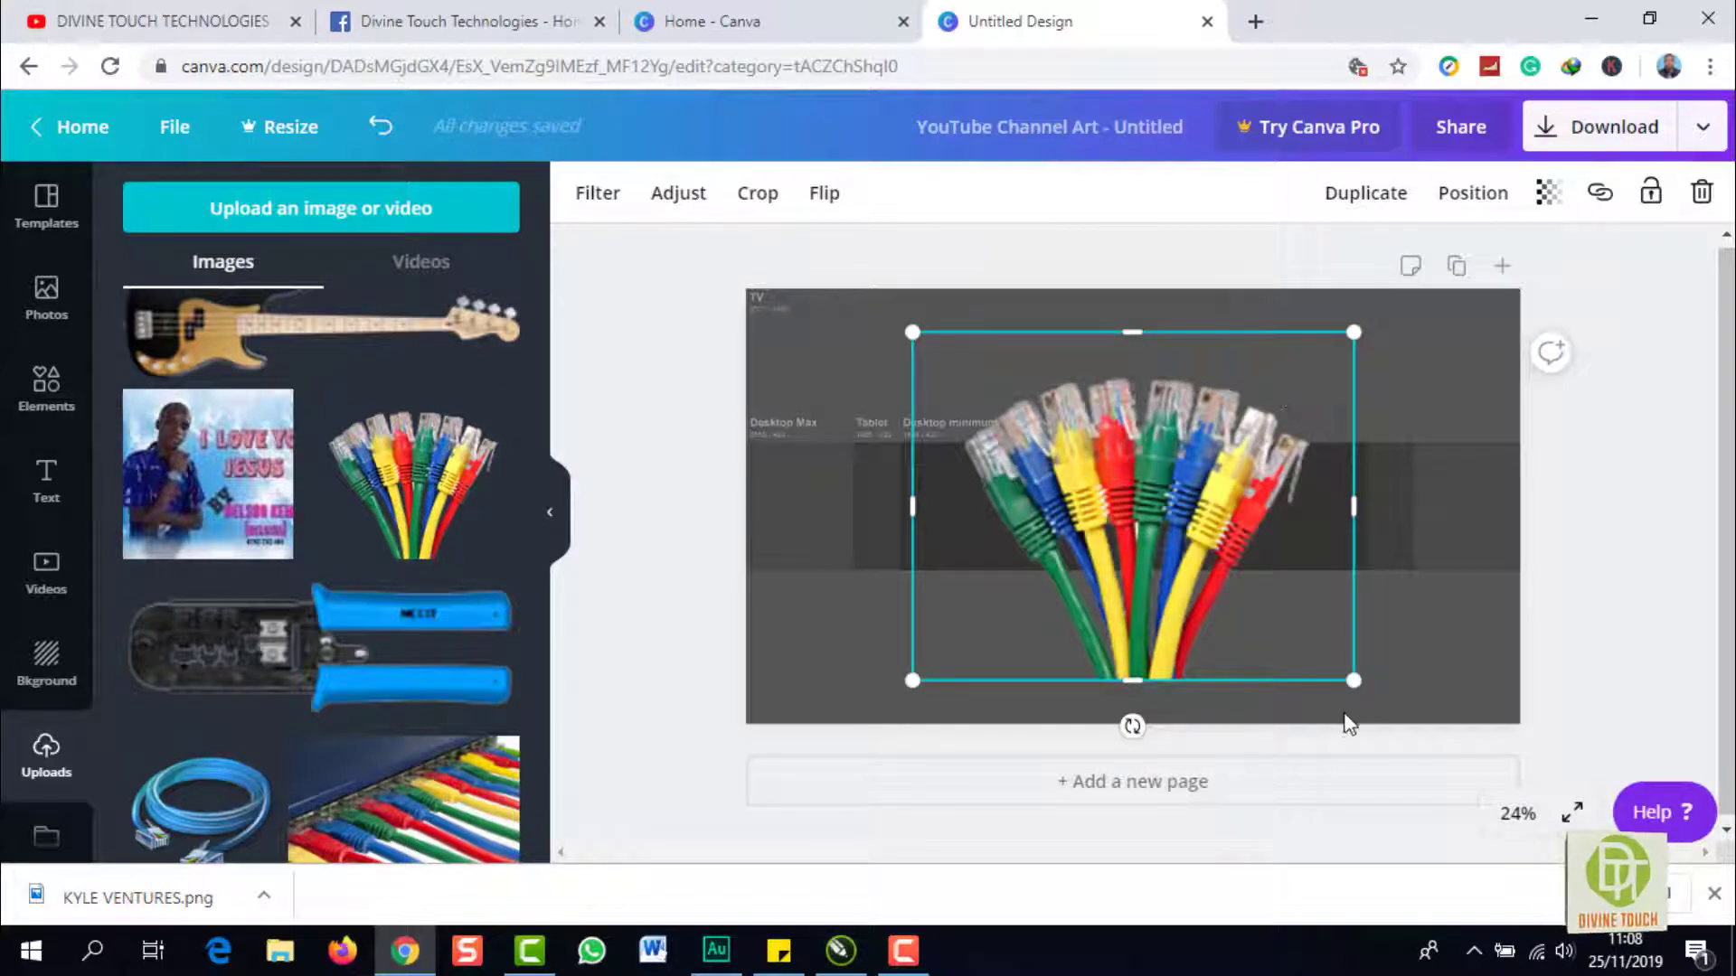
drag(1316, 653, 846, 418)
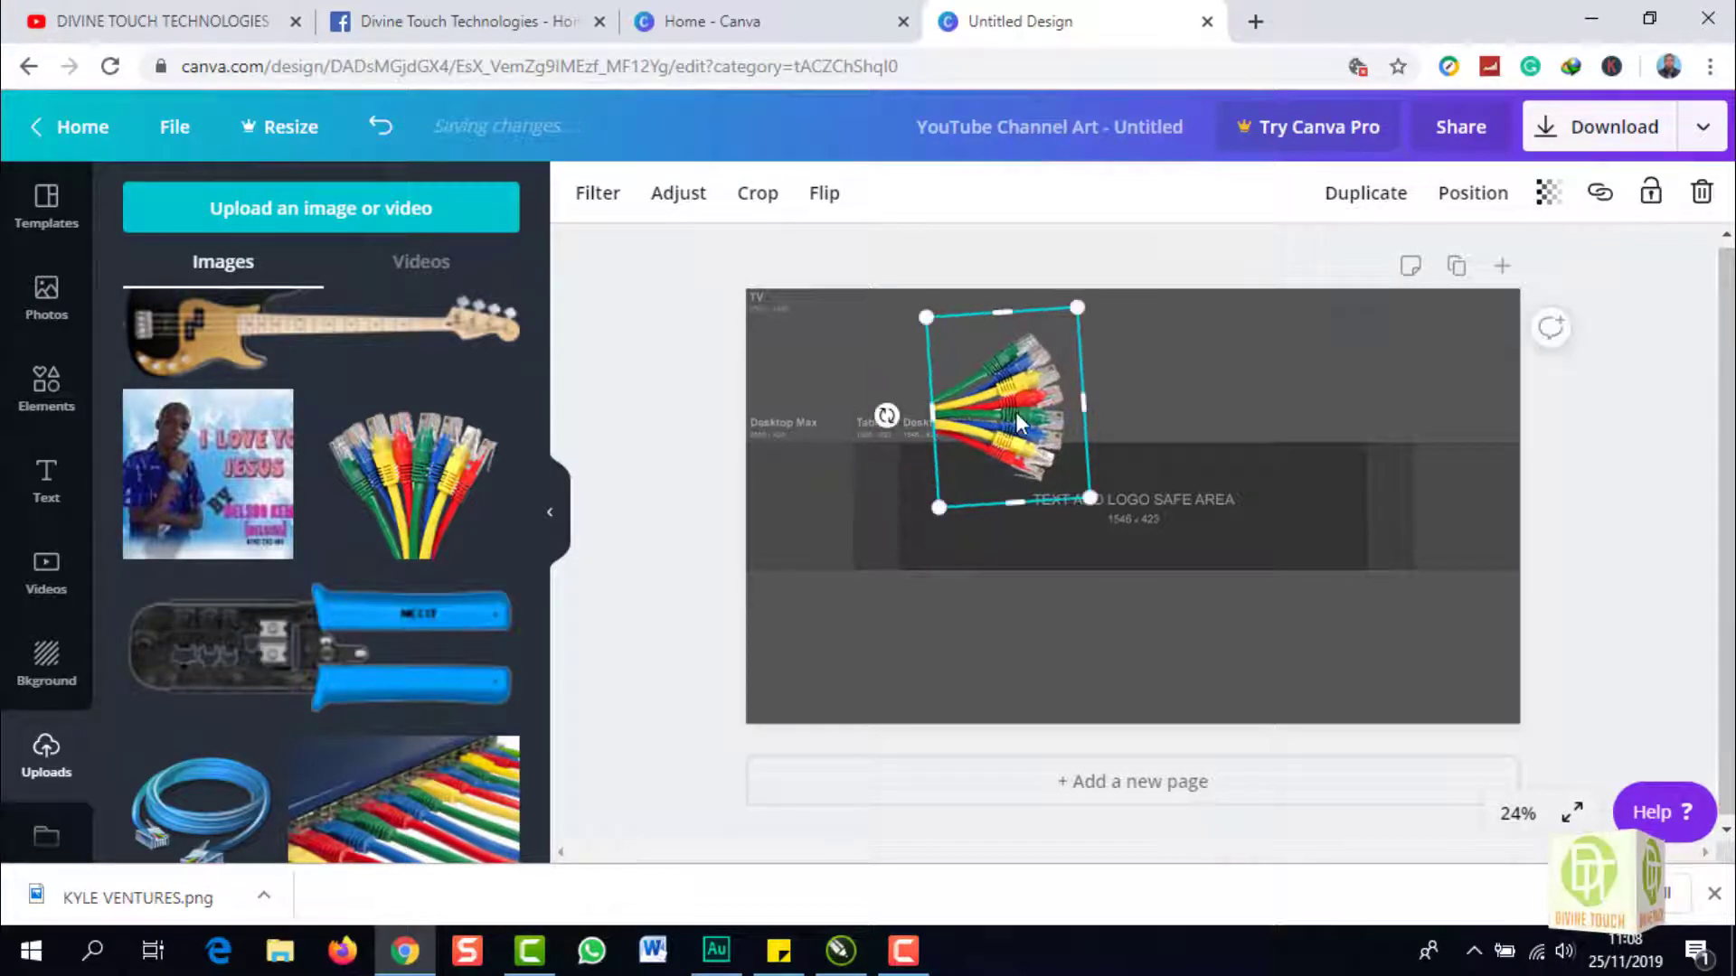
drag(1016, 412, 814, 497)
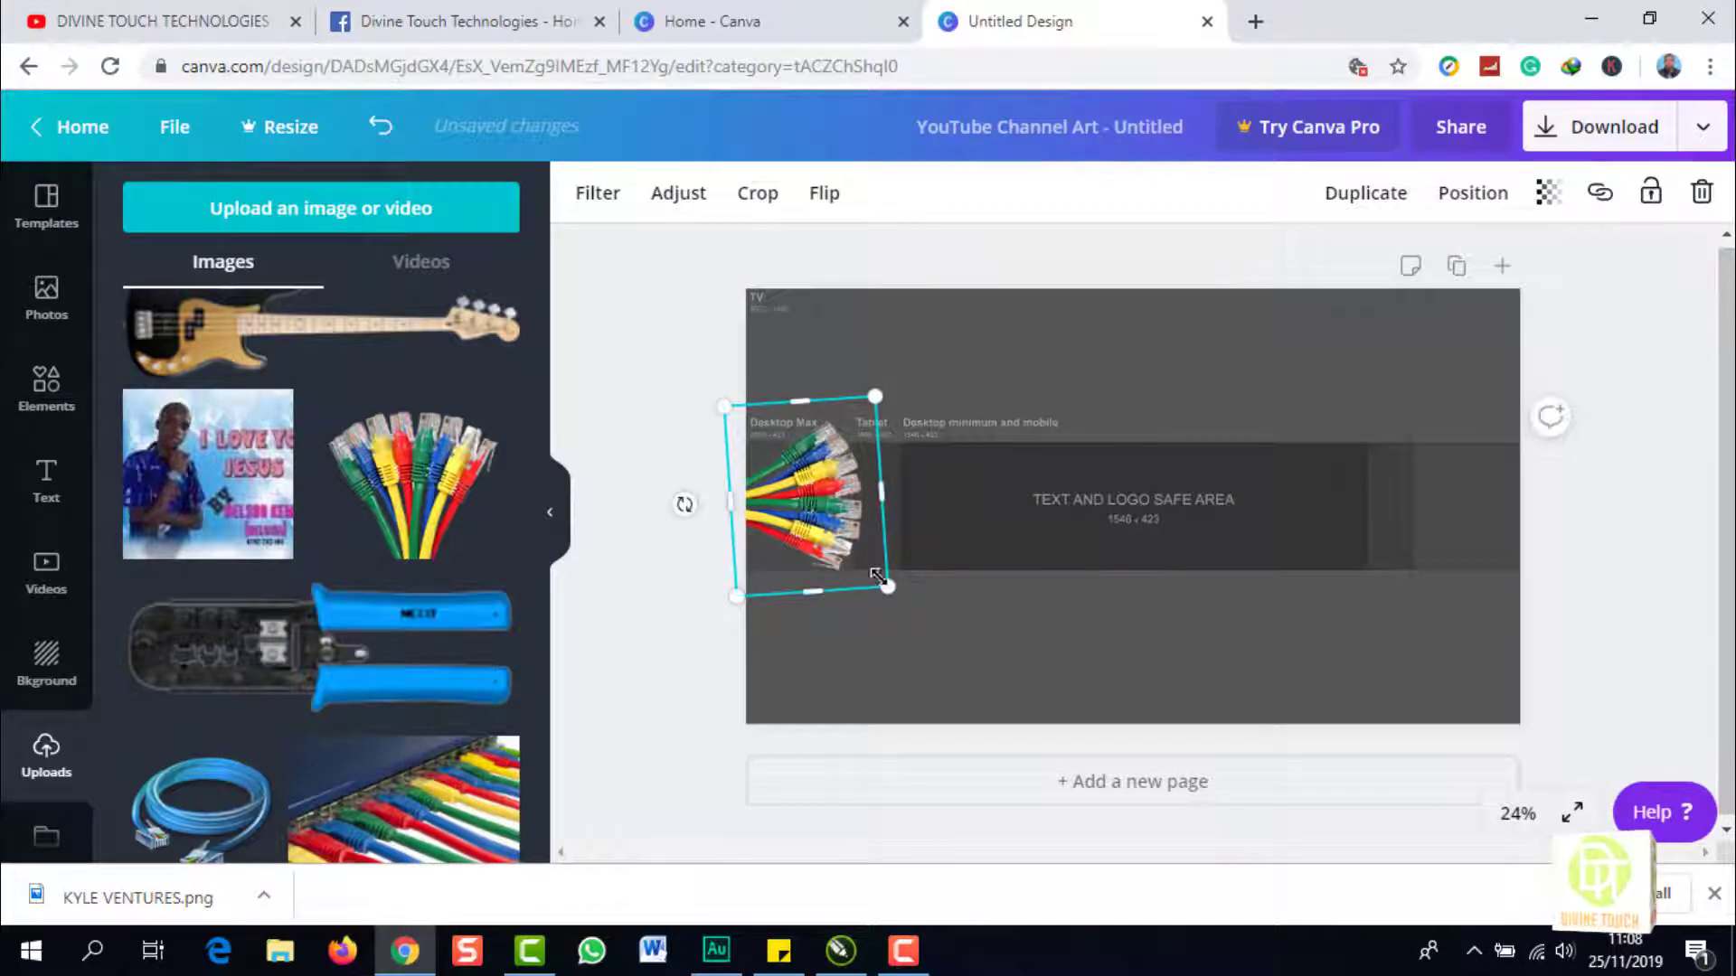
Resize the network-plugs image to about 506 × 399 px and centre it vertically on the banner
mouse_move(877, 576)
mouse_down()
mouse_move(857, 540)
mouse_move(857, 561)
mouse_up()
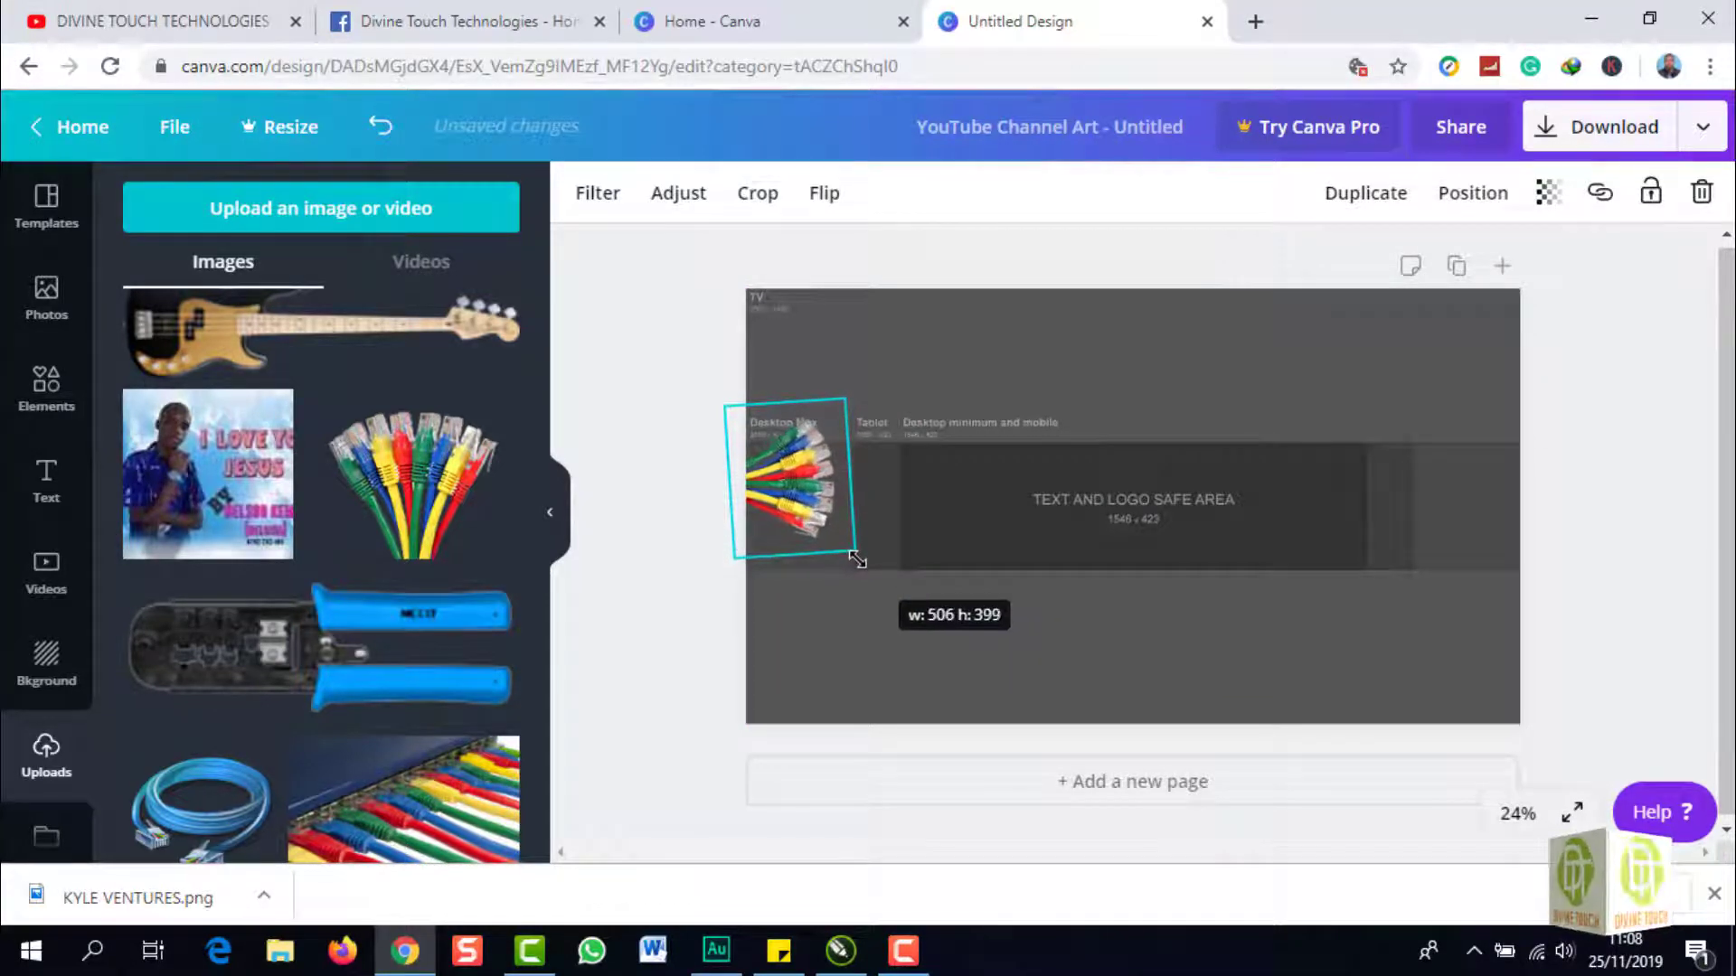
drag(800, 480, 799, 505)
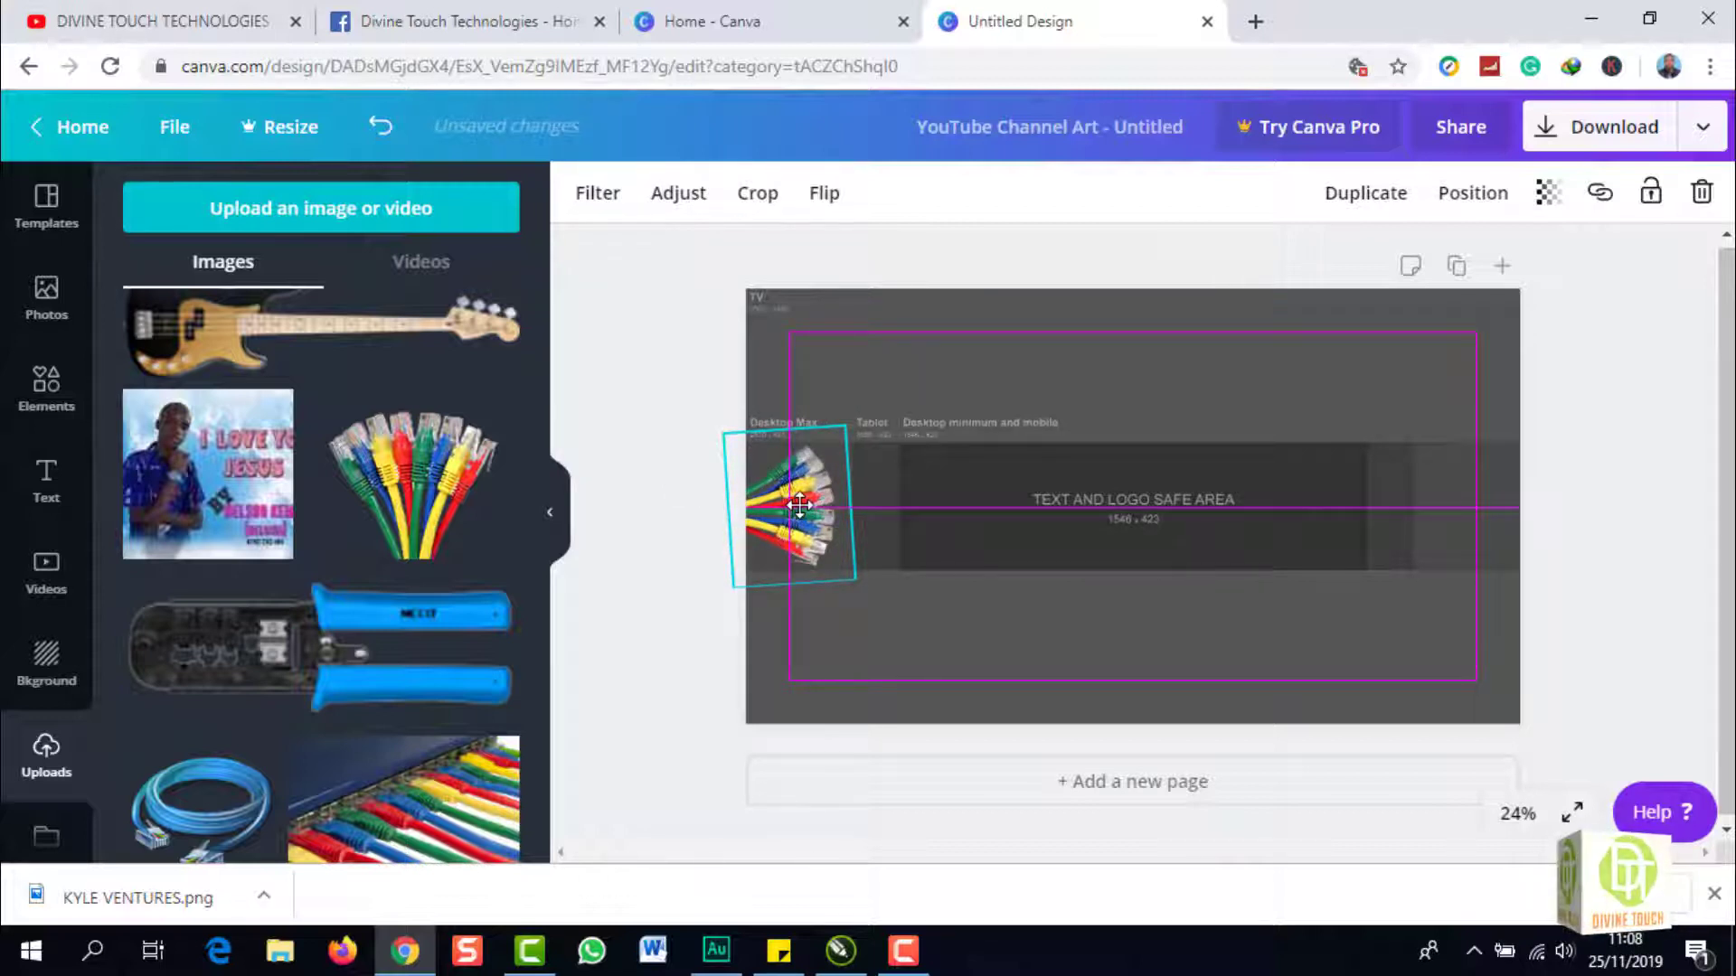
drag(799, 505, 799, 505)
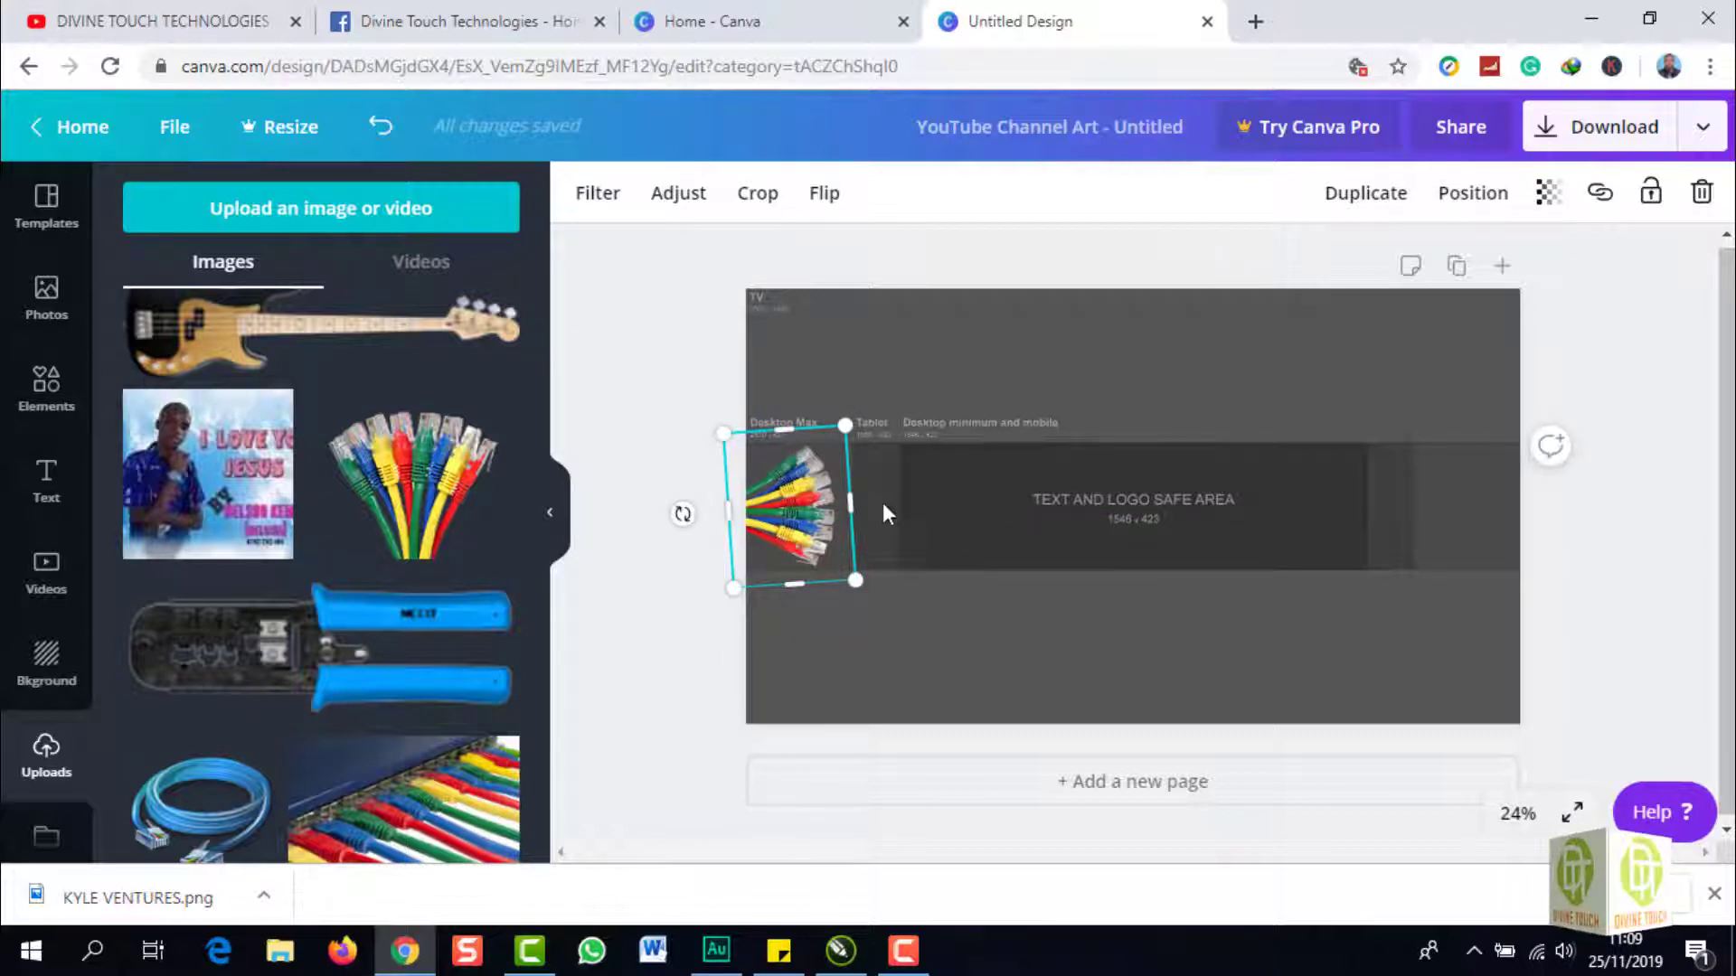
drag(819, 517, 813, 516)
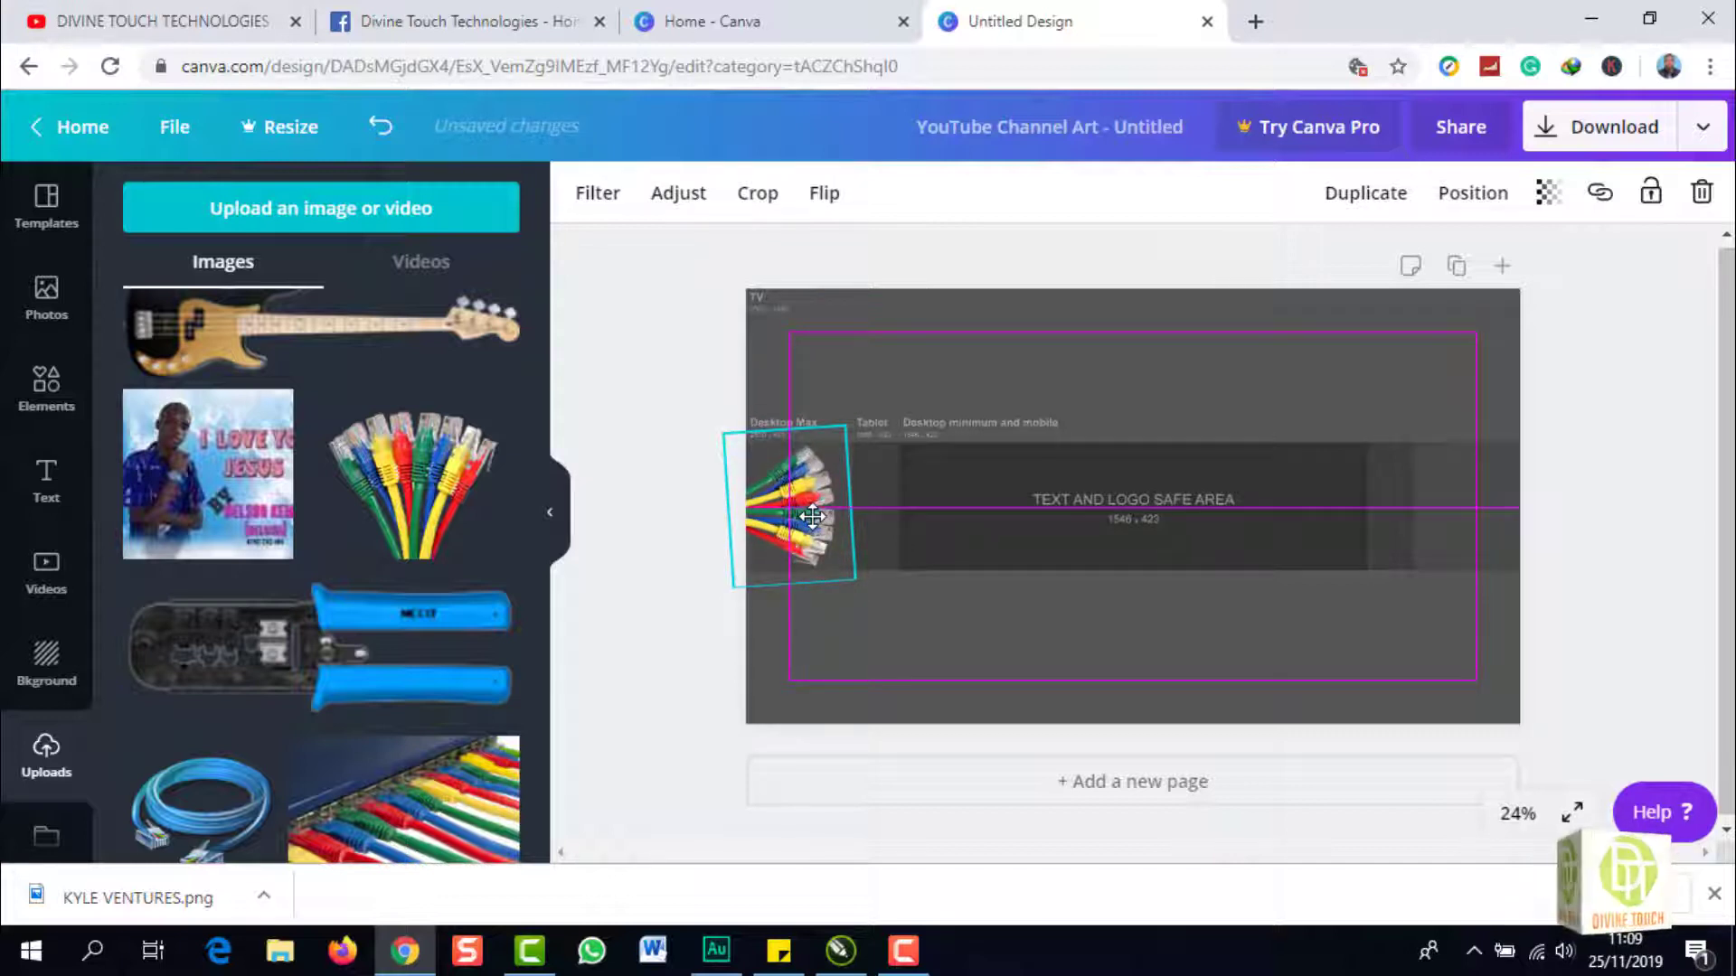
drag(812, 516, 813, 517)
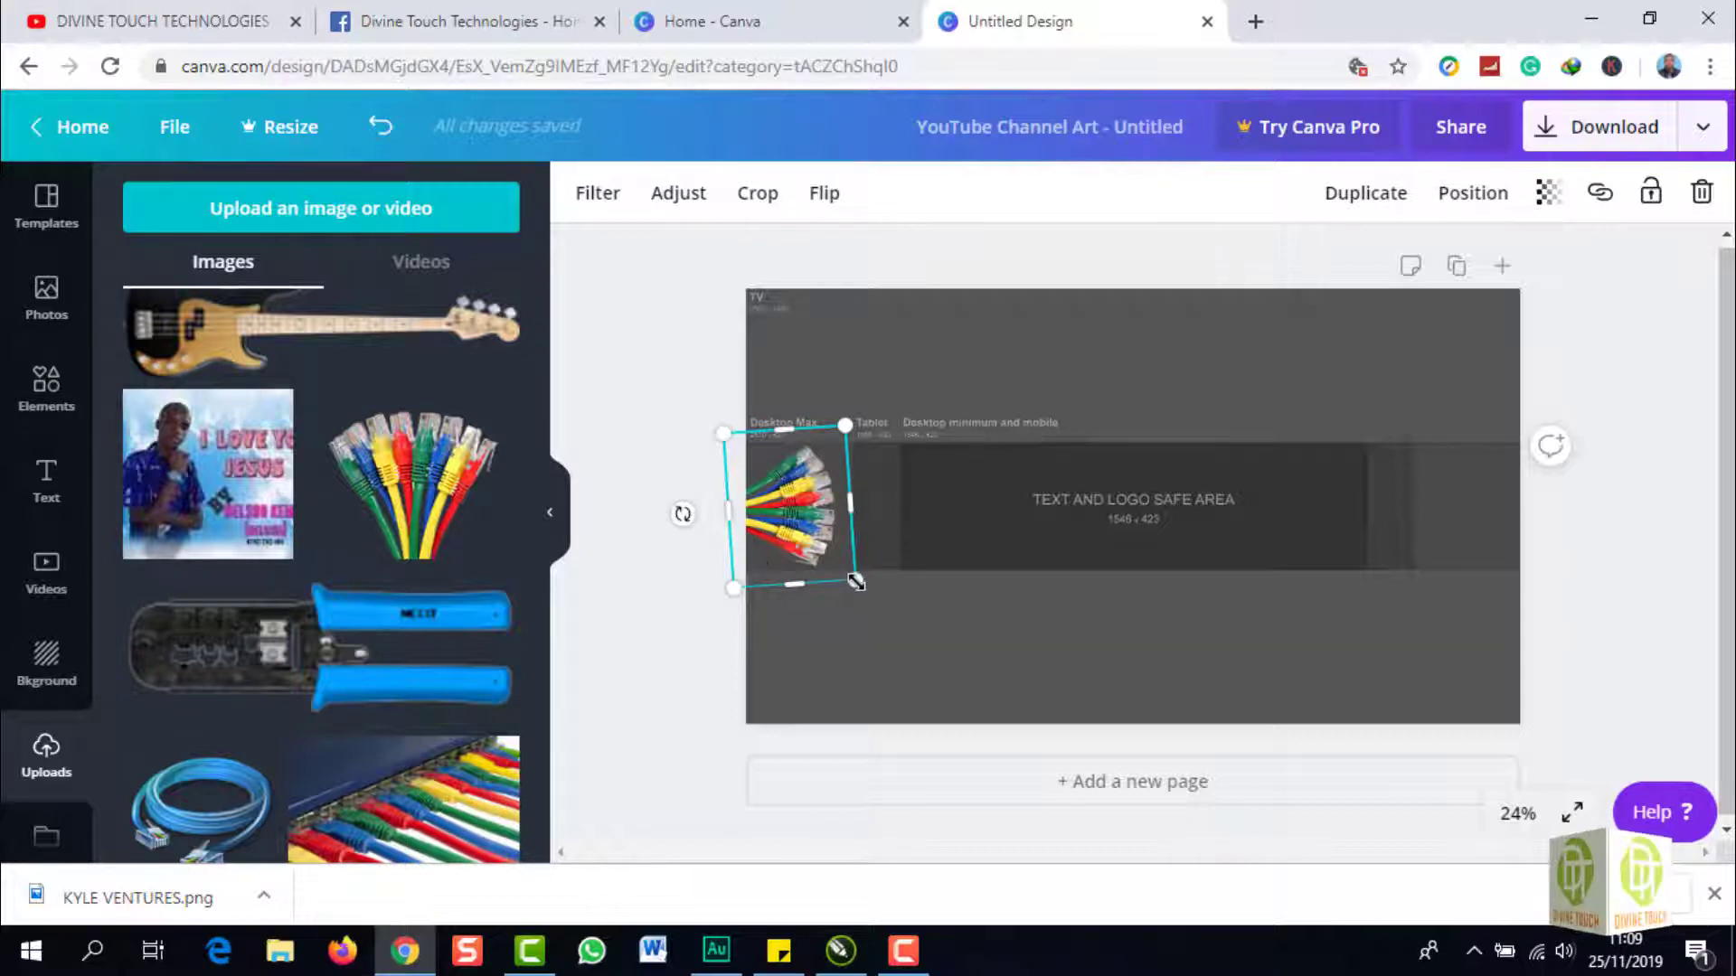
Shrink the network-plugs image further to fit the guide strip's height and align it with the page's left edge
drag(852, 580, 842, 566)
mouse_move(790, 501)
mouse_down()
mouse_move(875, 509)
mouse_move(812, 502)
mouse_up()
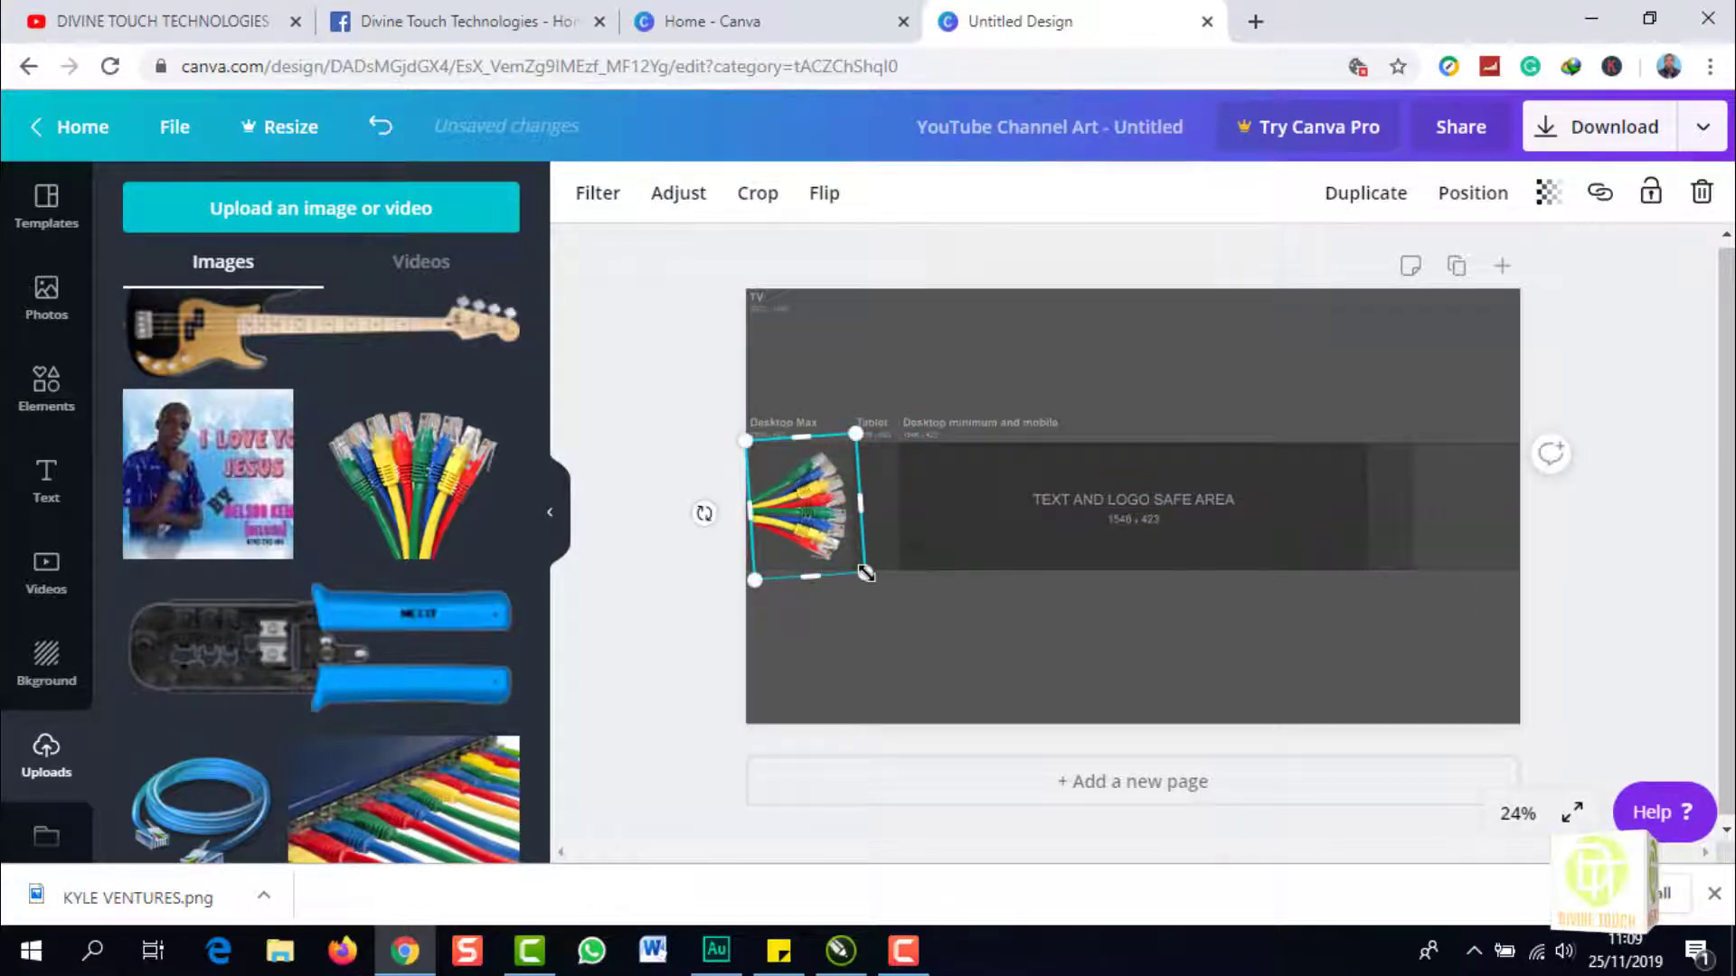
mouse_move(866, 573)
mouse_down()
mouse_move(854, 560)
mouse_move(863, 576)
mouse_up()
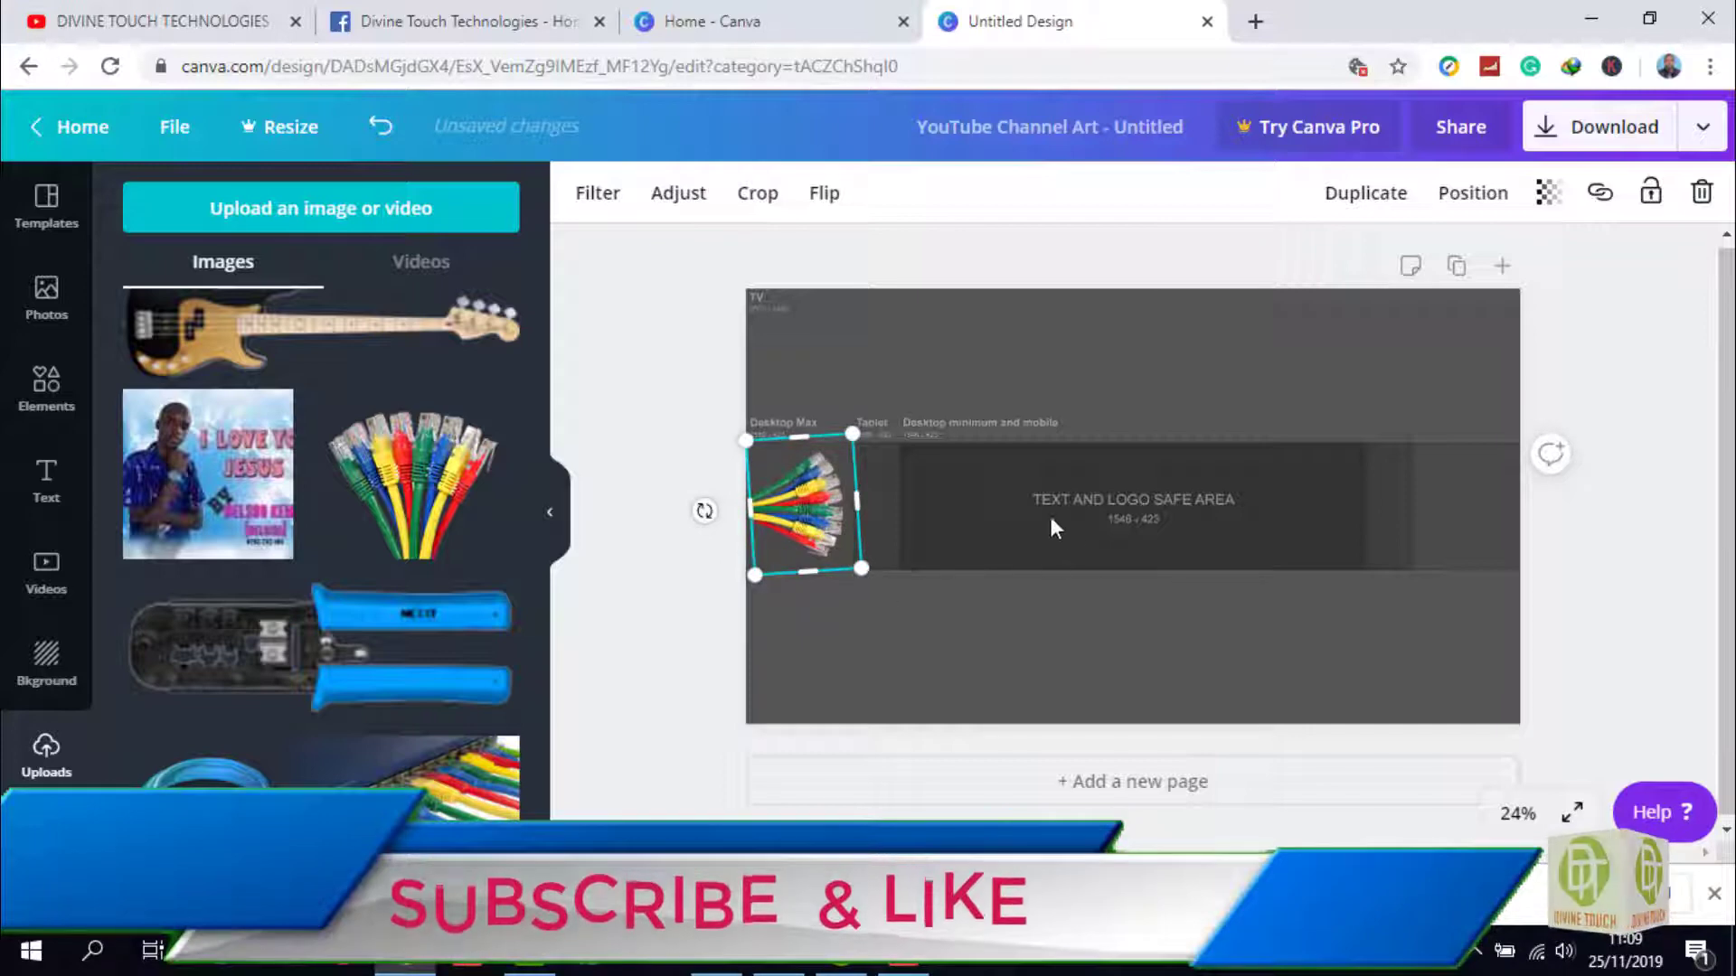
click(632, 568)
Insert the uploaded Ps, Dw and WordPress logo cluster, shrink it and place it just right of the network plugs inside the strip
scroll(349, 543, down, 4)
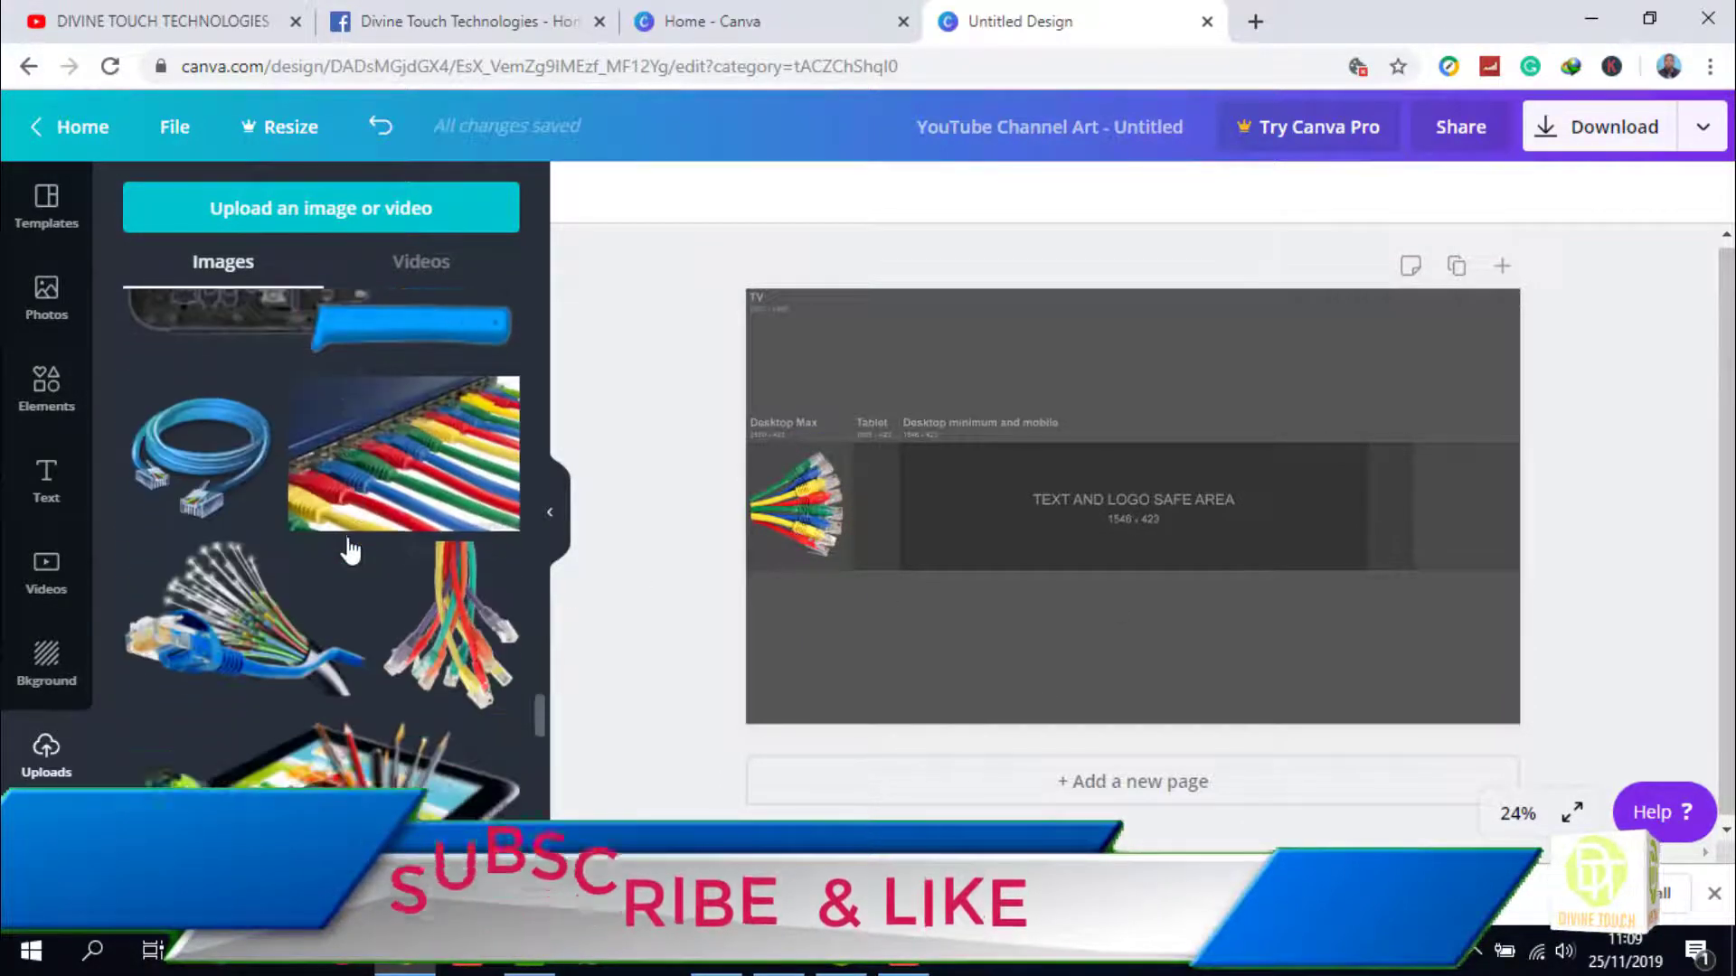
scroll(349, 548, down, 6)
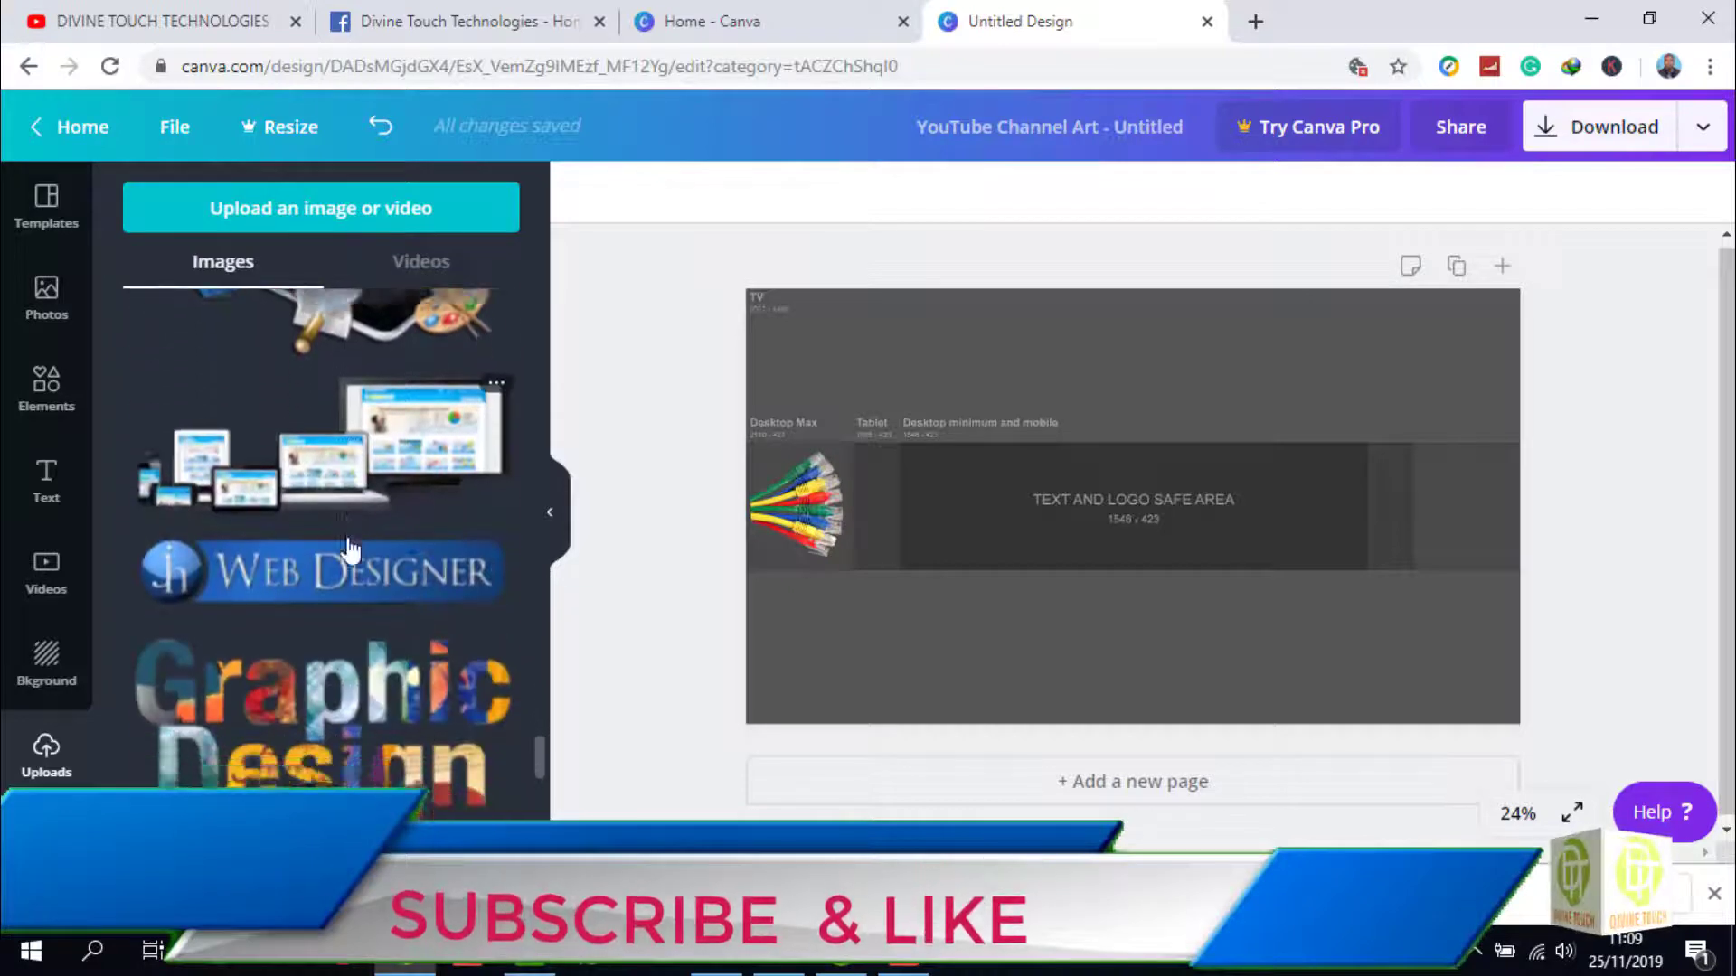
scroll(349, 548, down, 8)
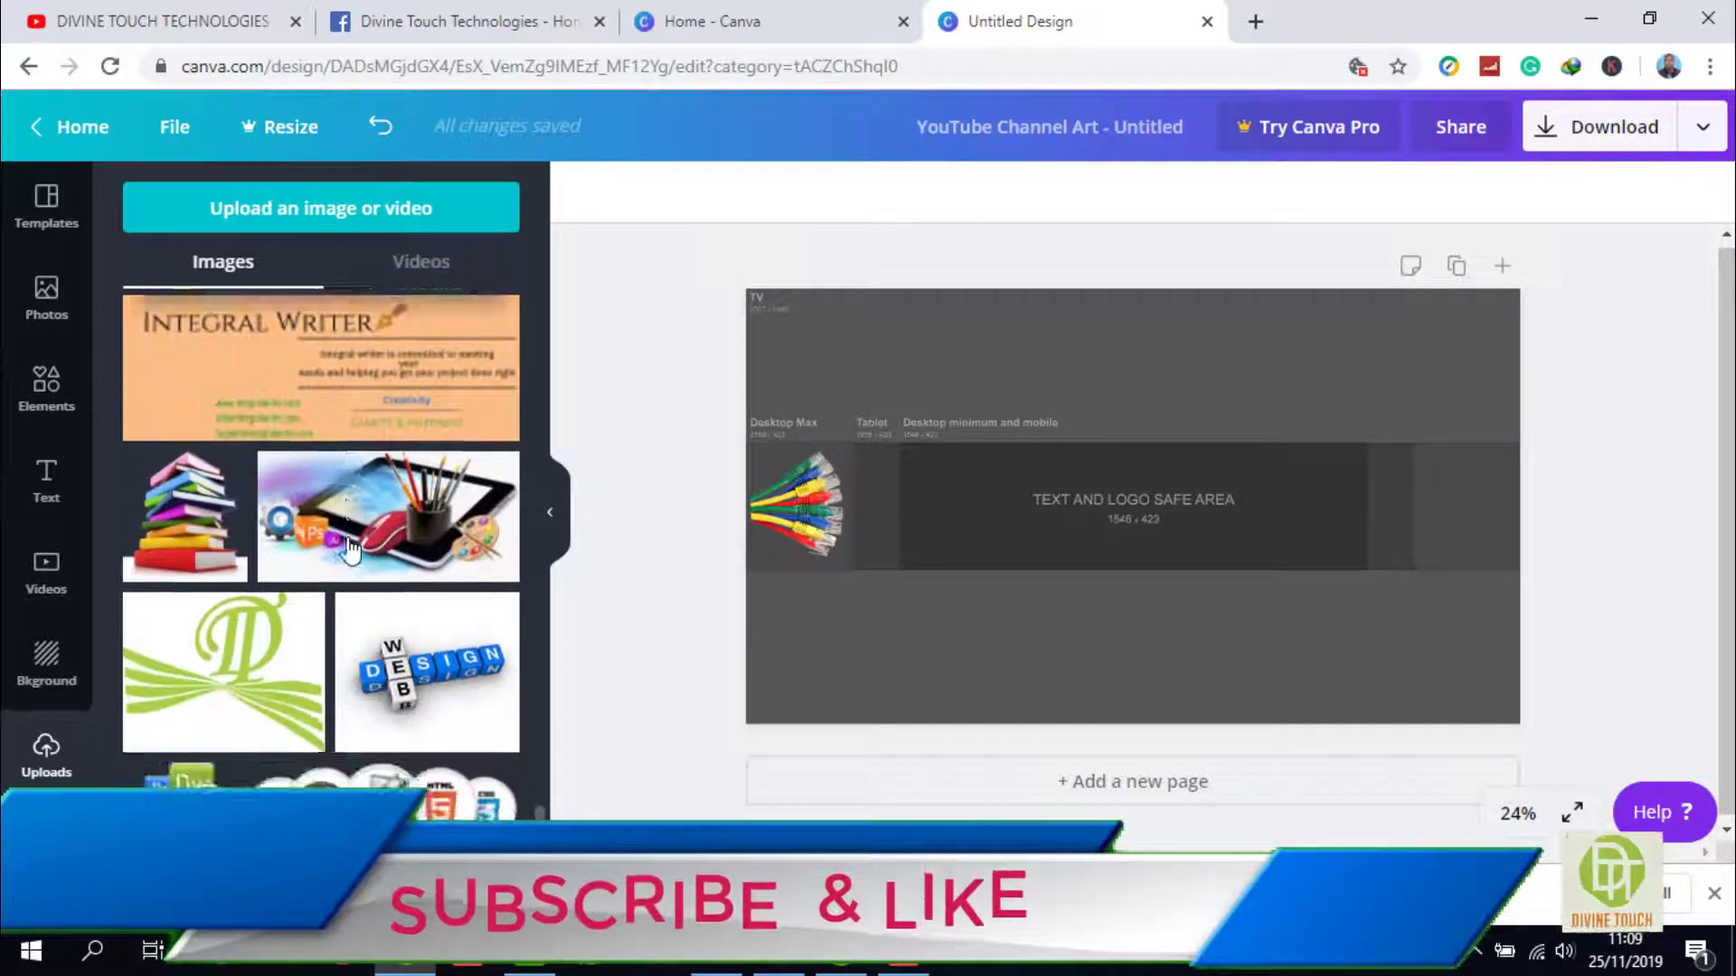
click(178, 632)
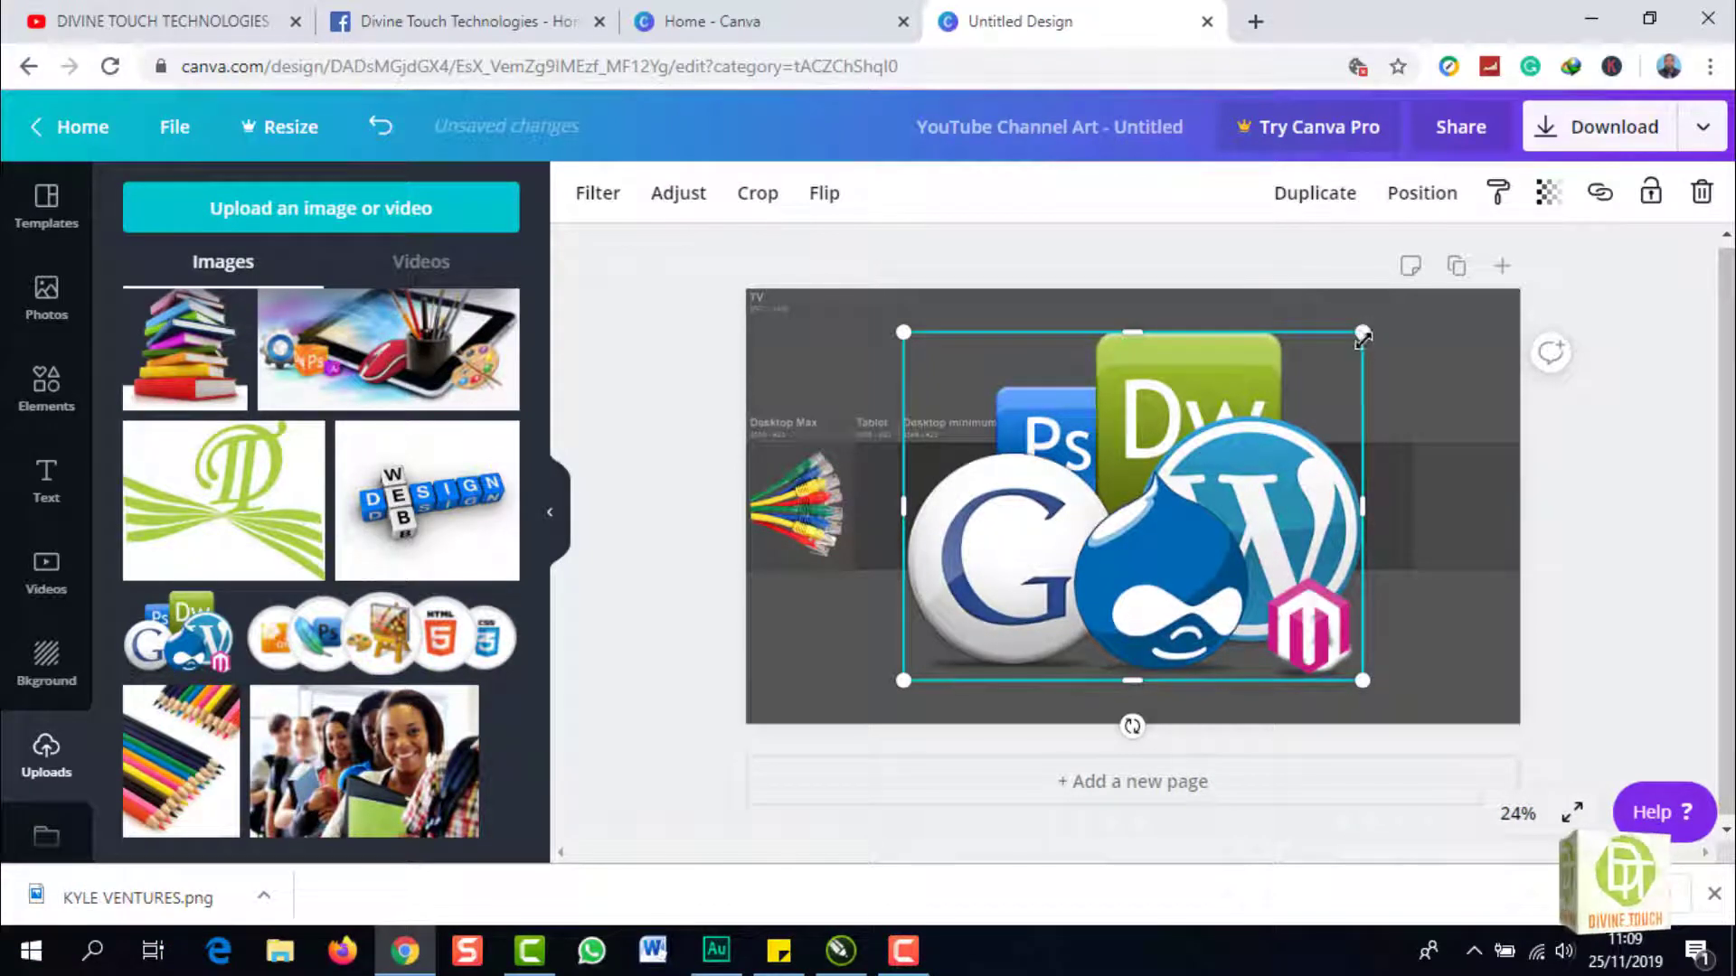
drag(1362, 336, 1065, 558)
drag(994, 627, 946, 517)
drag(1024, 441, 927, 509)
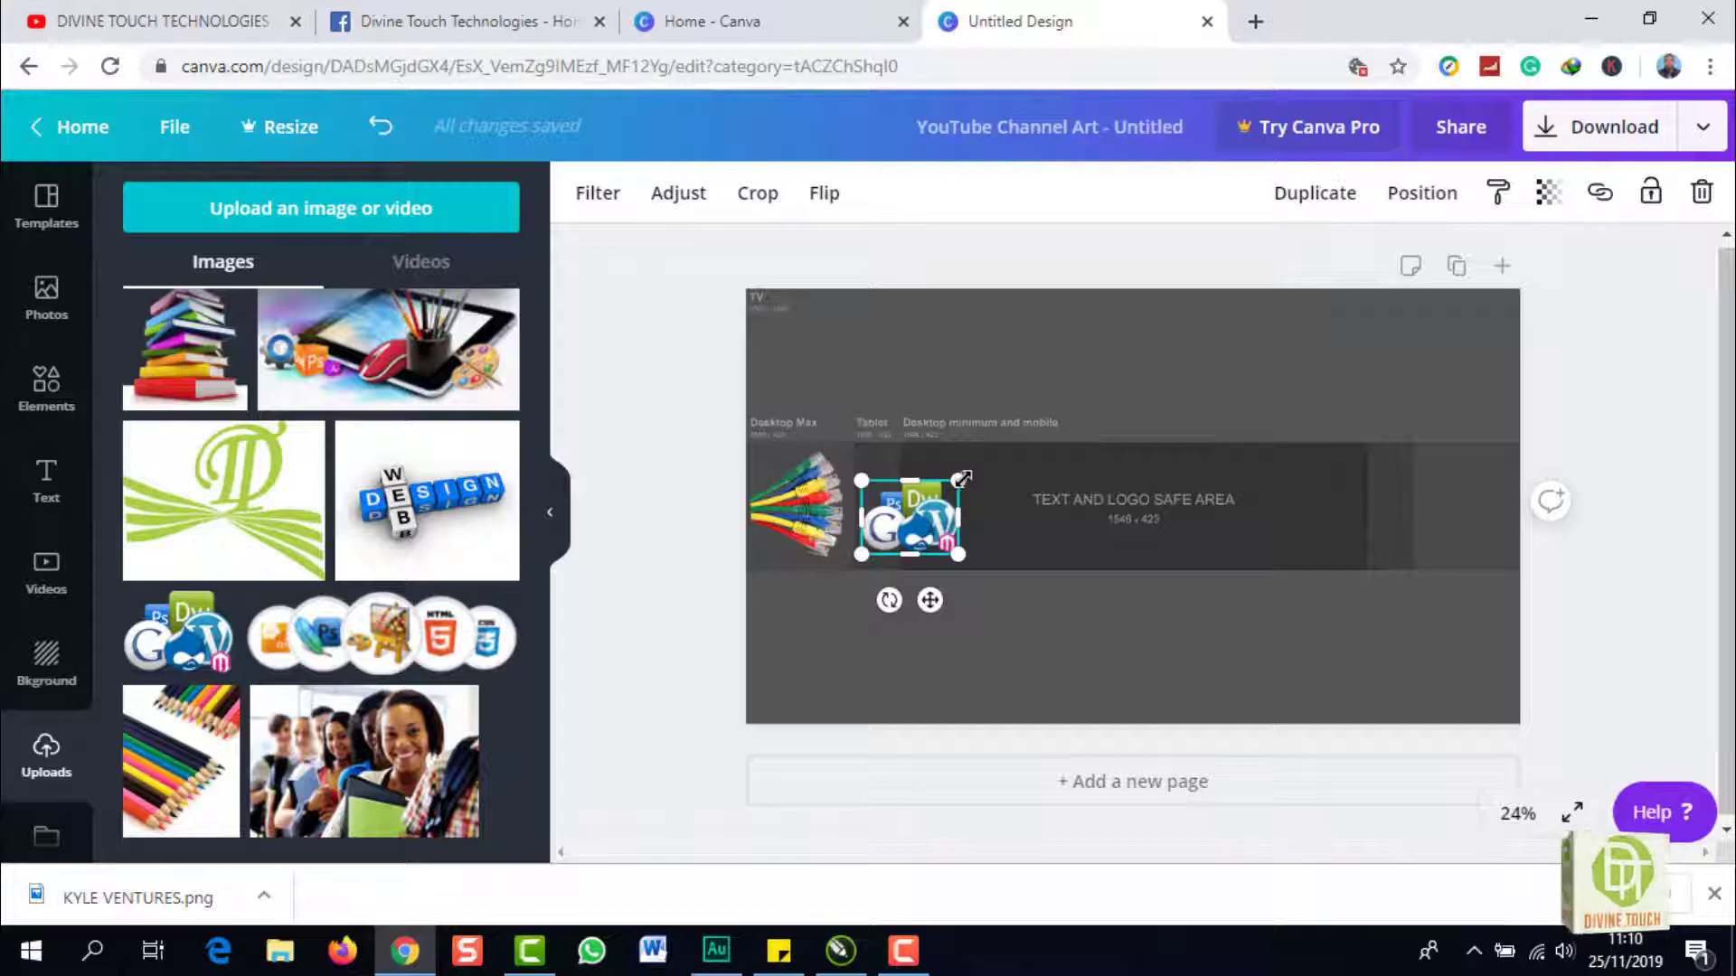
drag(962, 479, 902, 523)
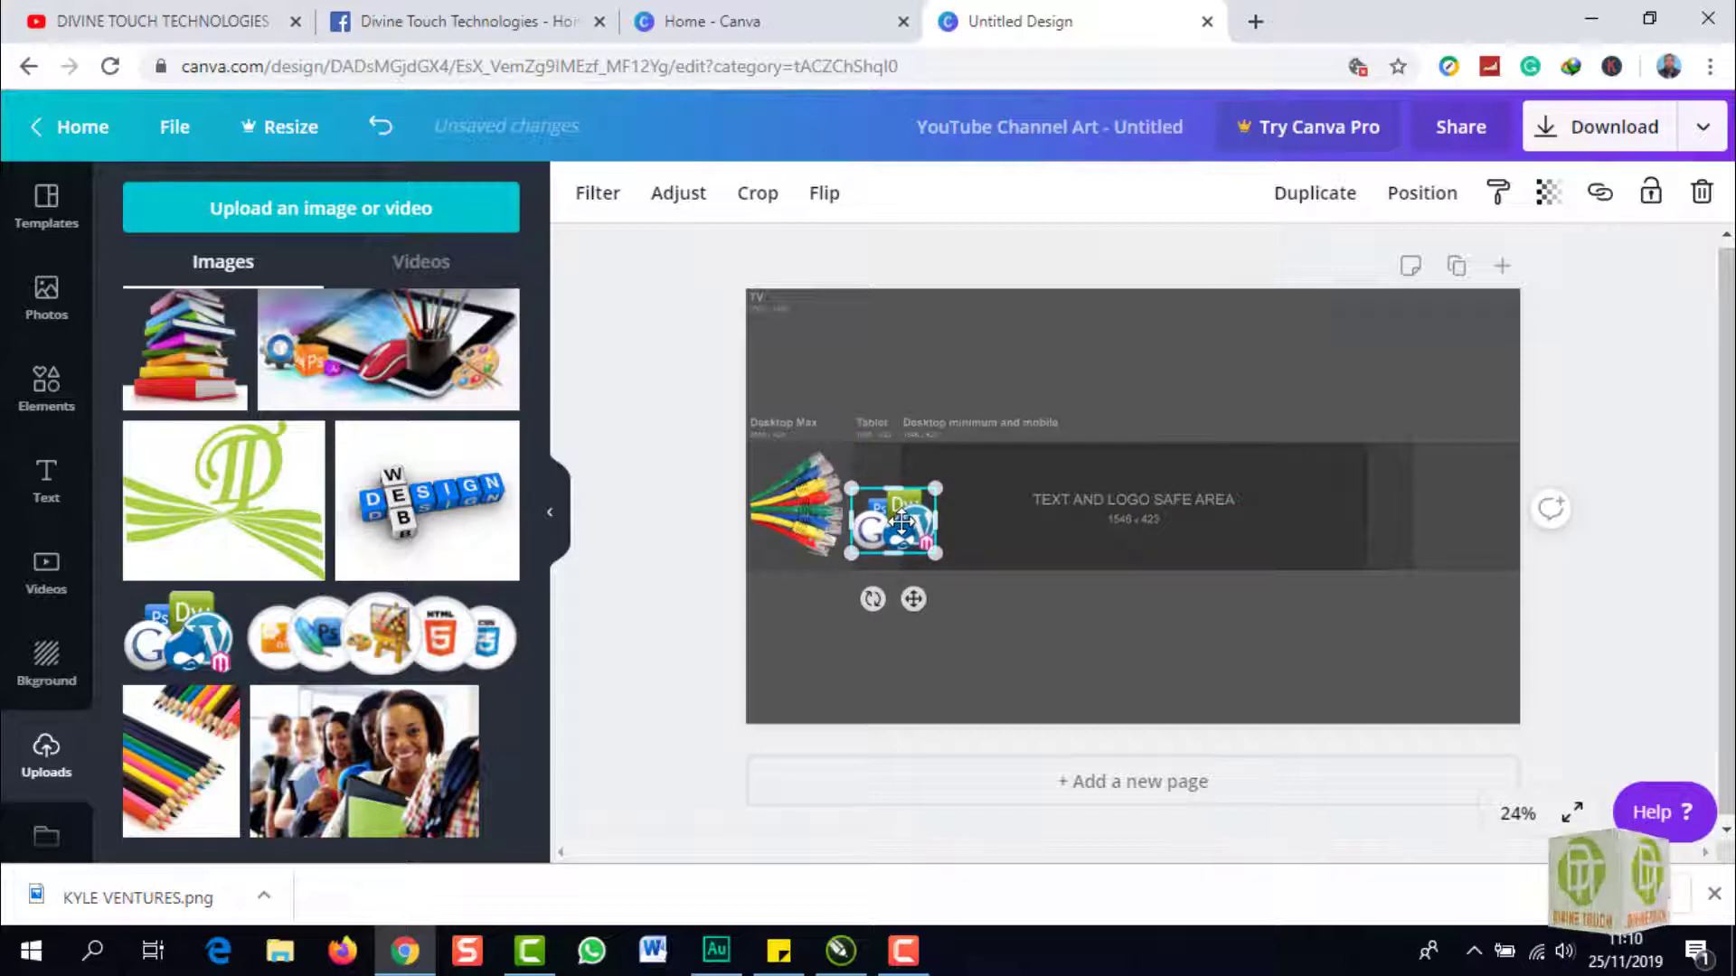
click(651, 525)
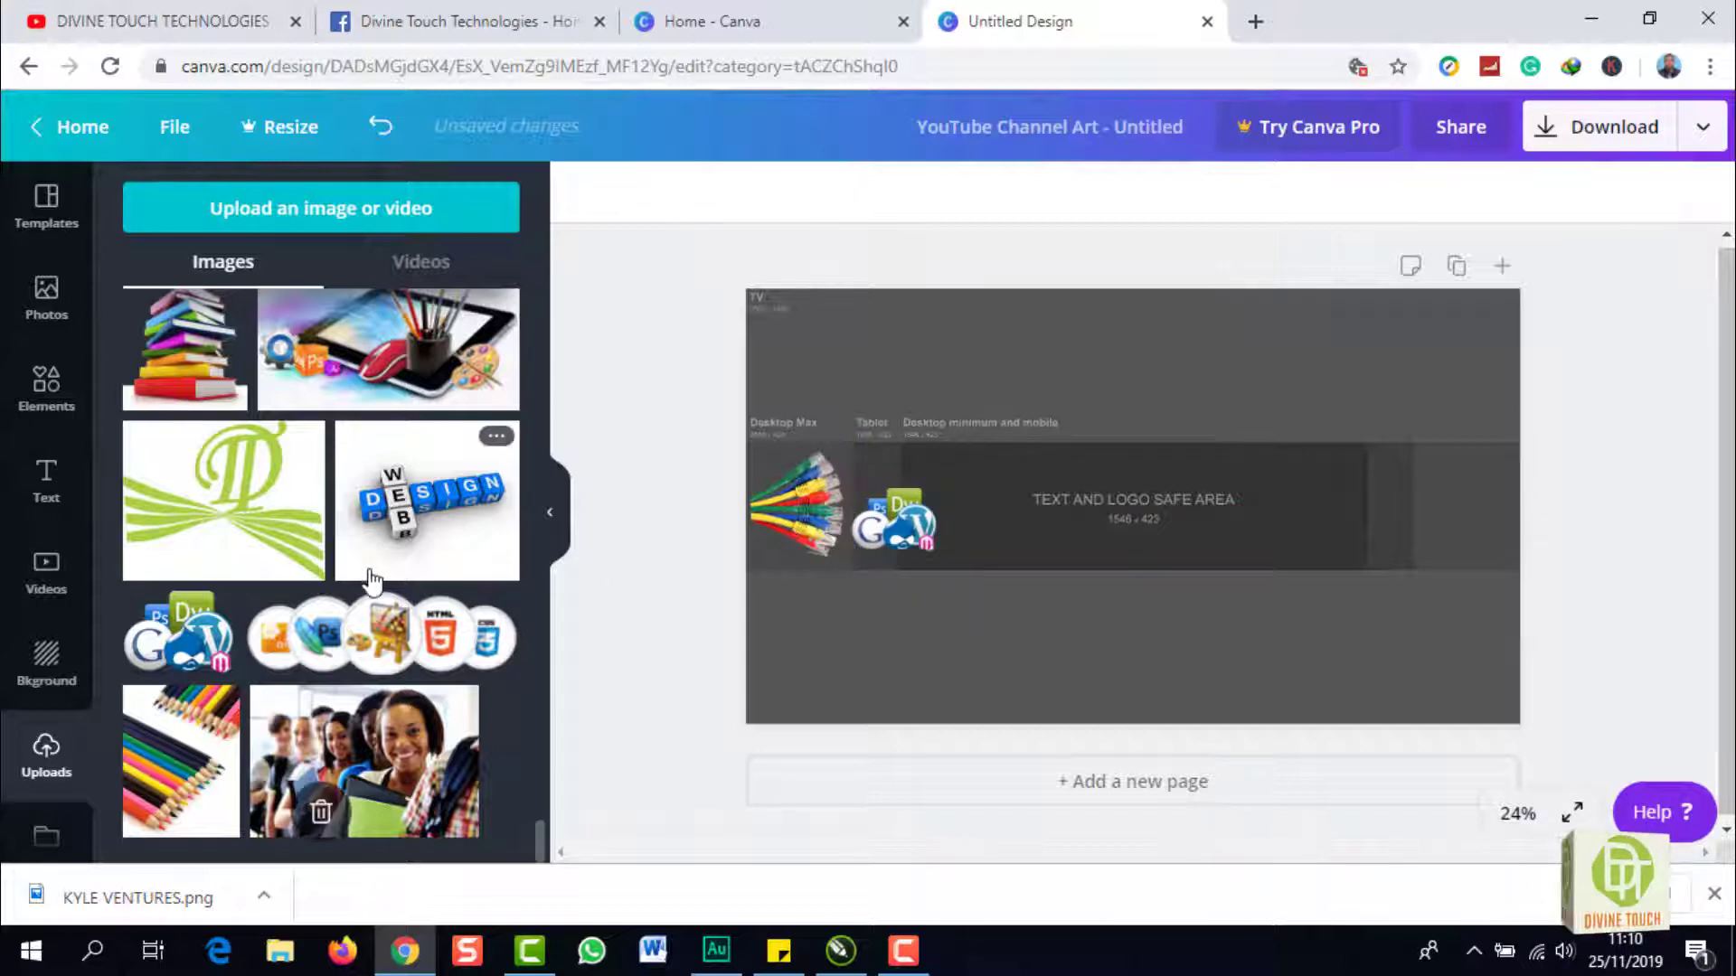
Insert the uploaded image of monitor, laptop, tablets and phones, shrink it and place it at the right end of the guide's strip
scroll(371, 581, up, 10)
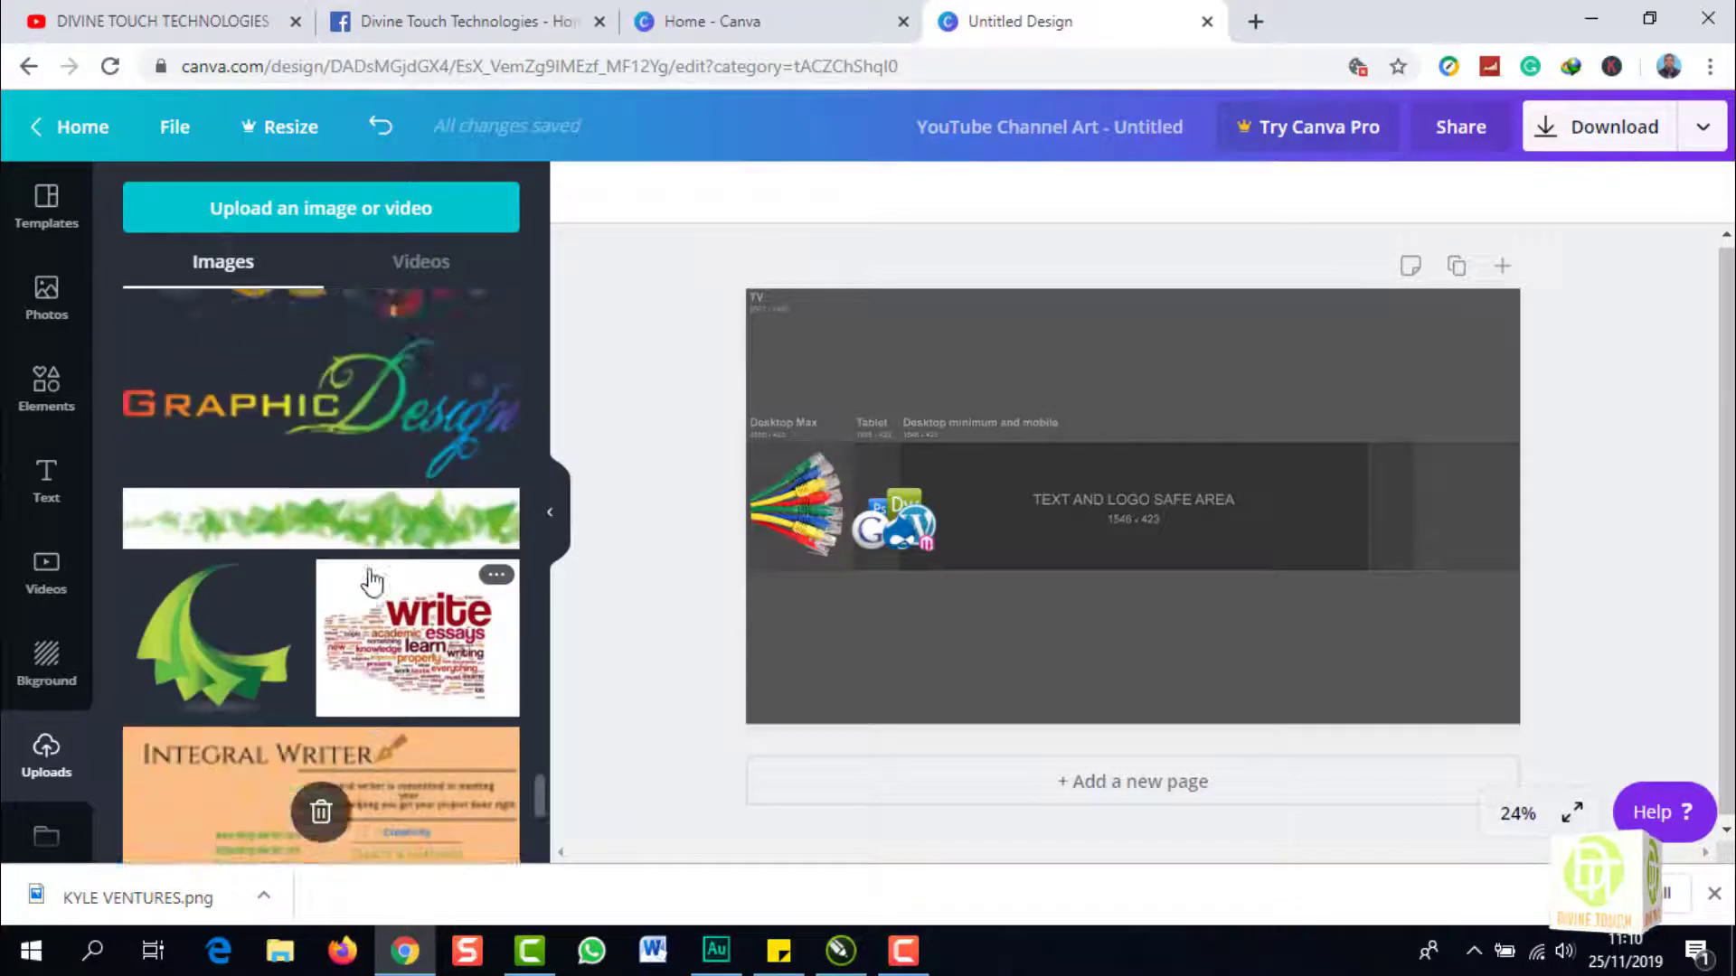
scroll(371, 581, up, 3)
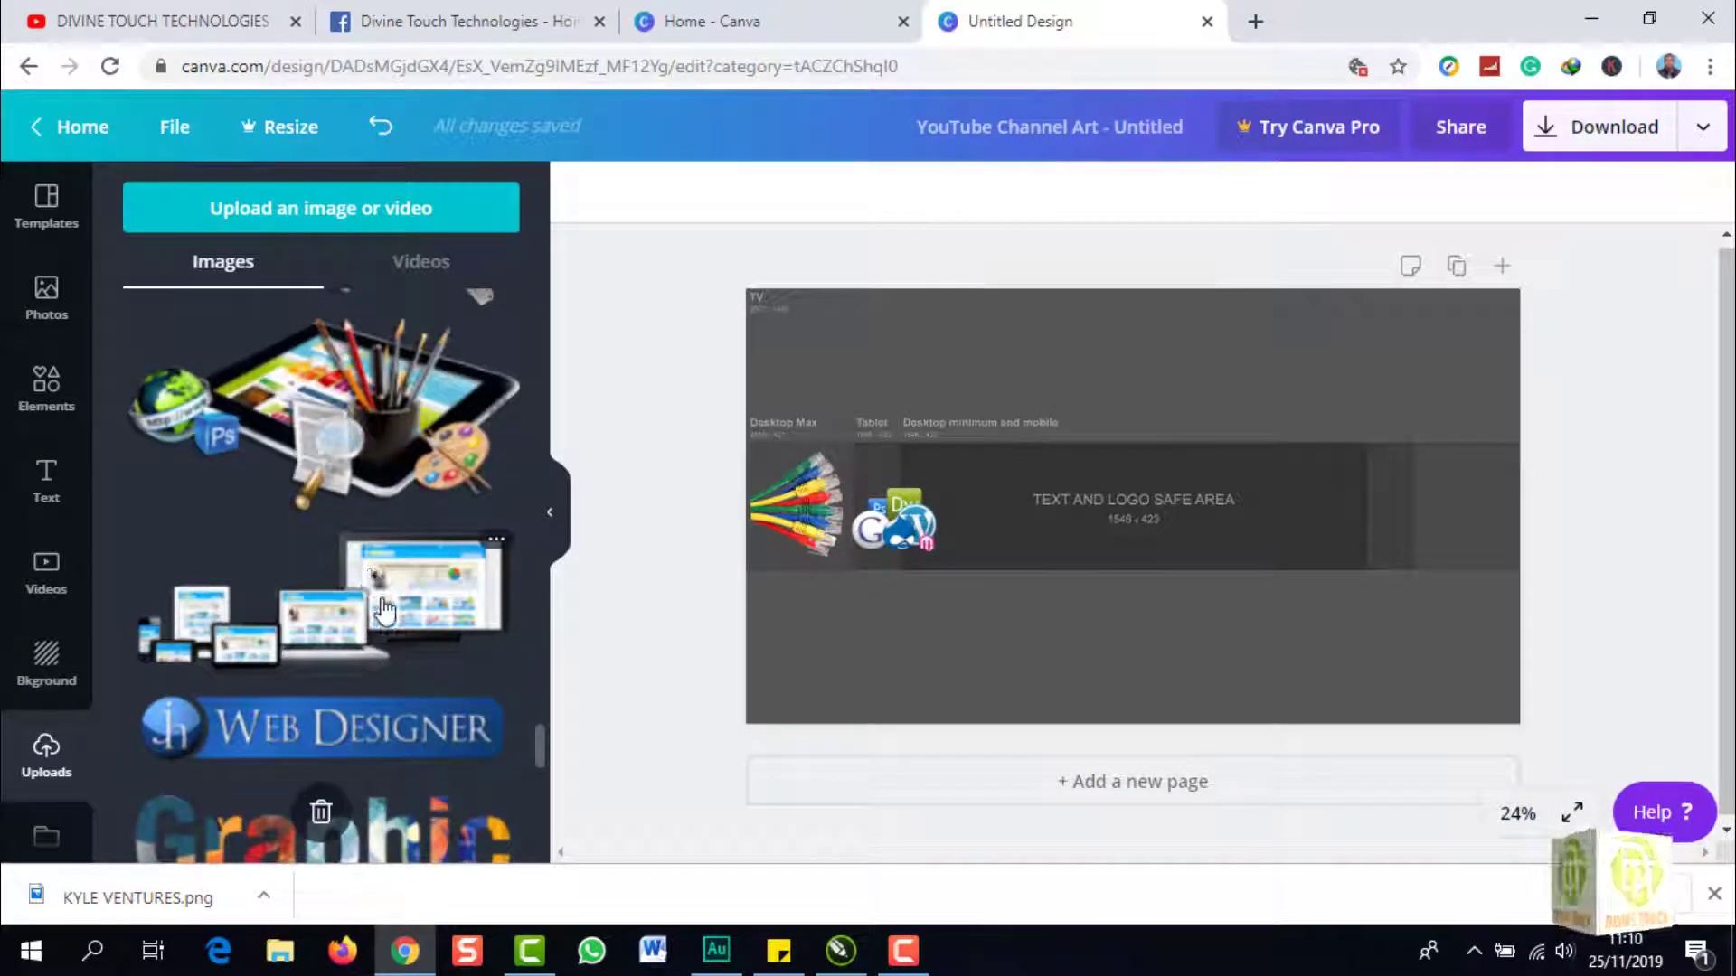
click(371, 579)
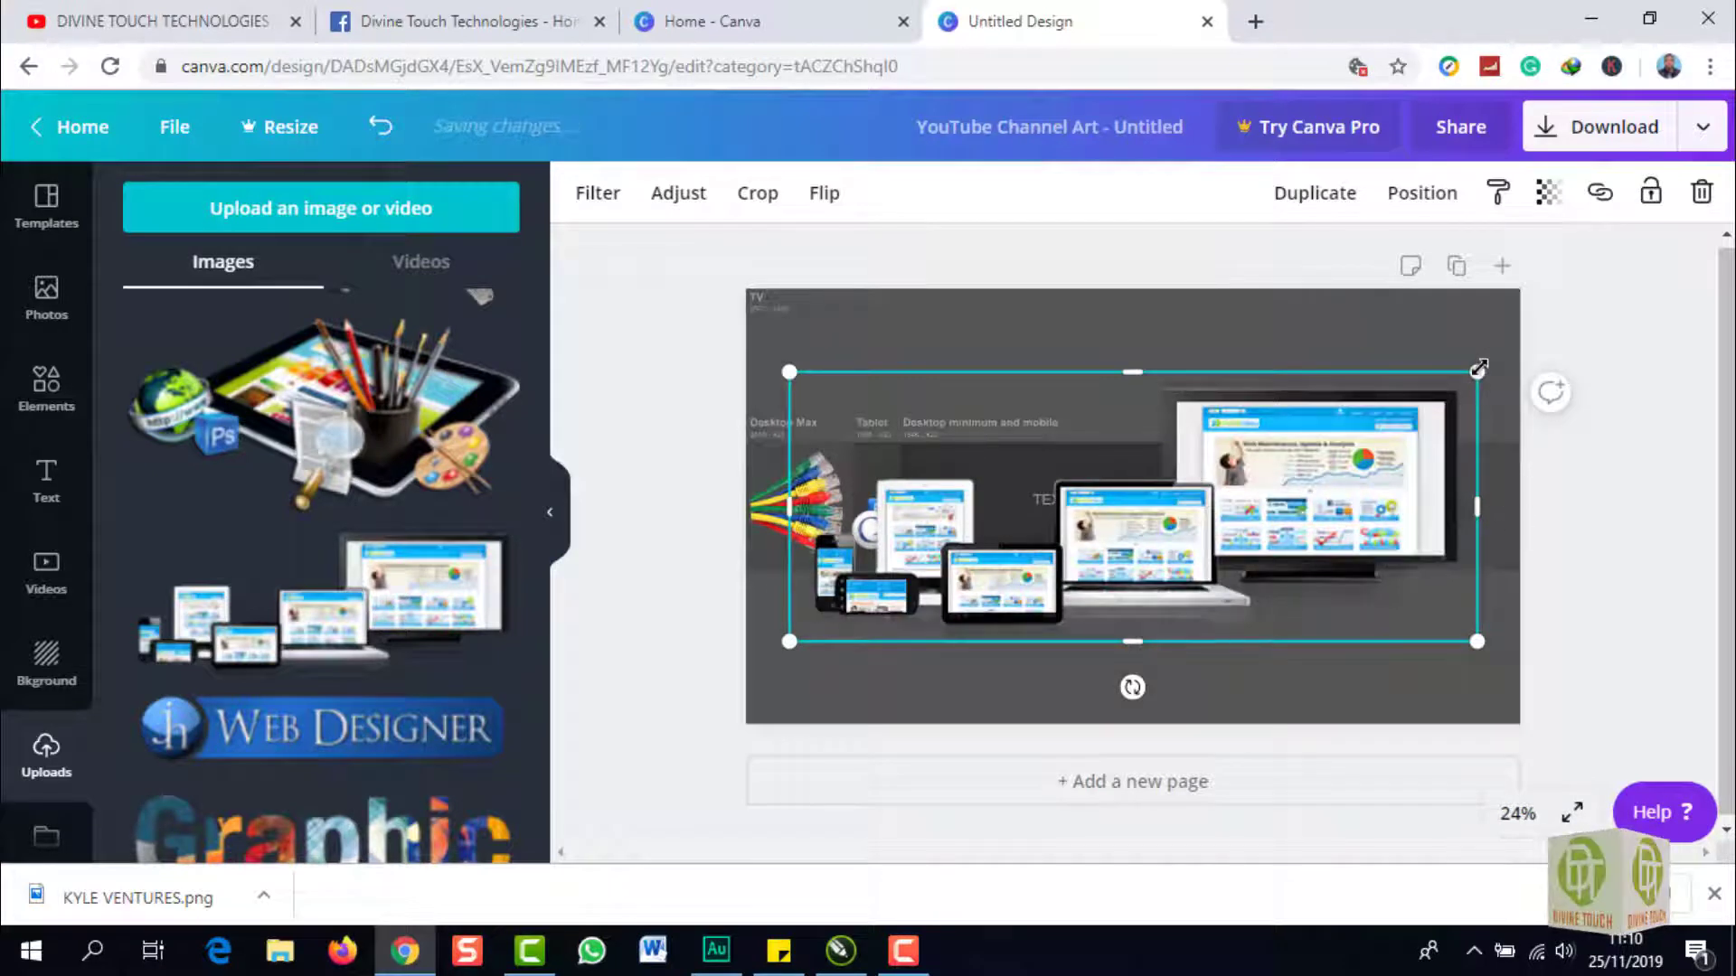
drag(1443, 406, 1090, 612)
drag(972, 612, 1428, 543)
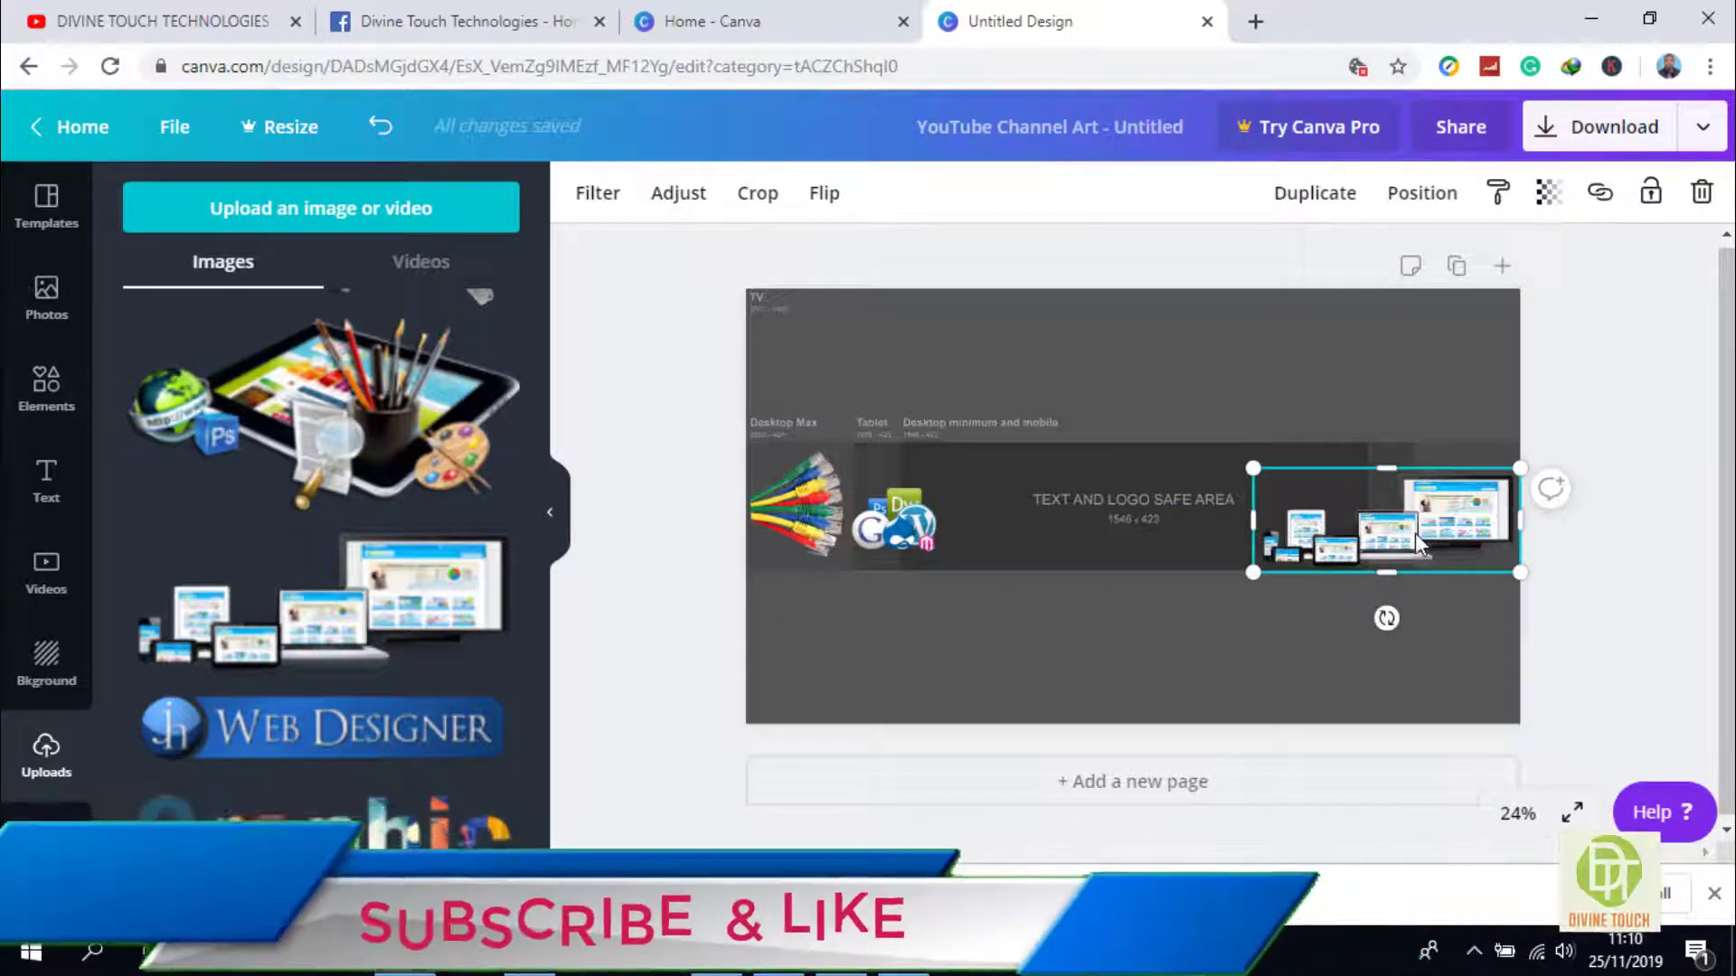
Move the monitor, laptop, tablets and phones image up so it sits inside the guide strip at the page's right edge
drag(1416, 543, 1414, 520)
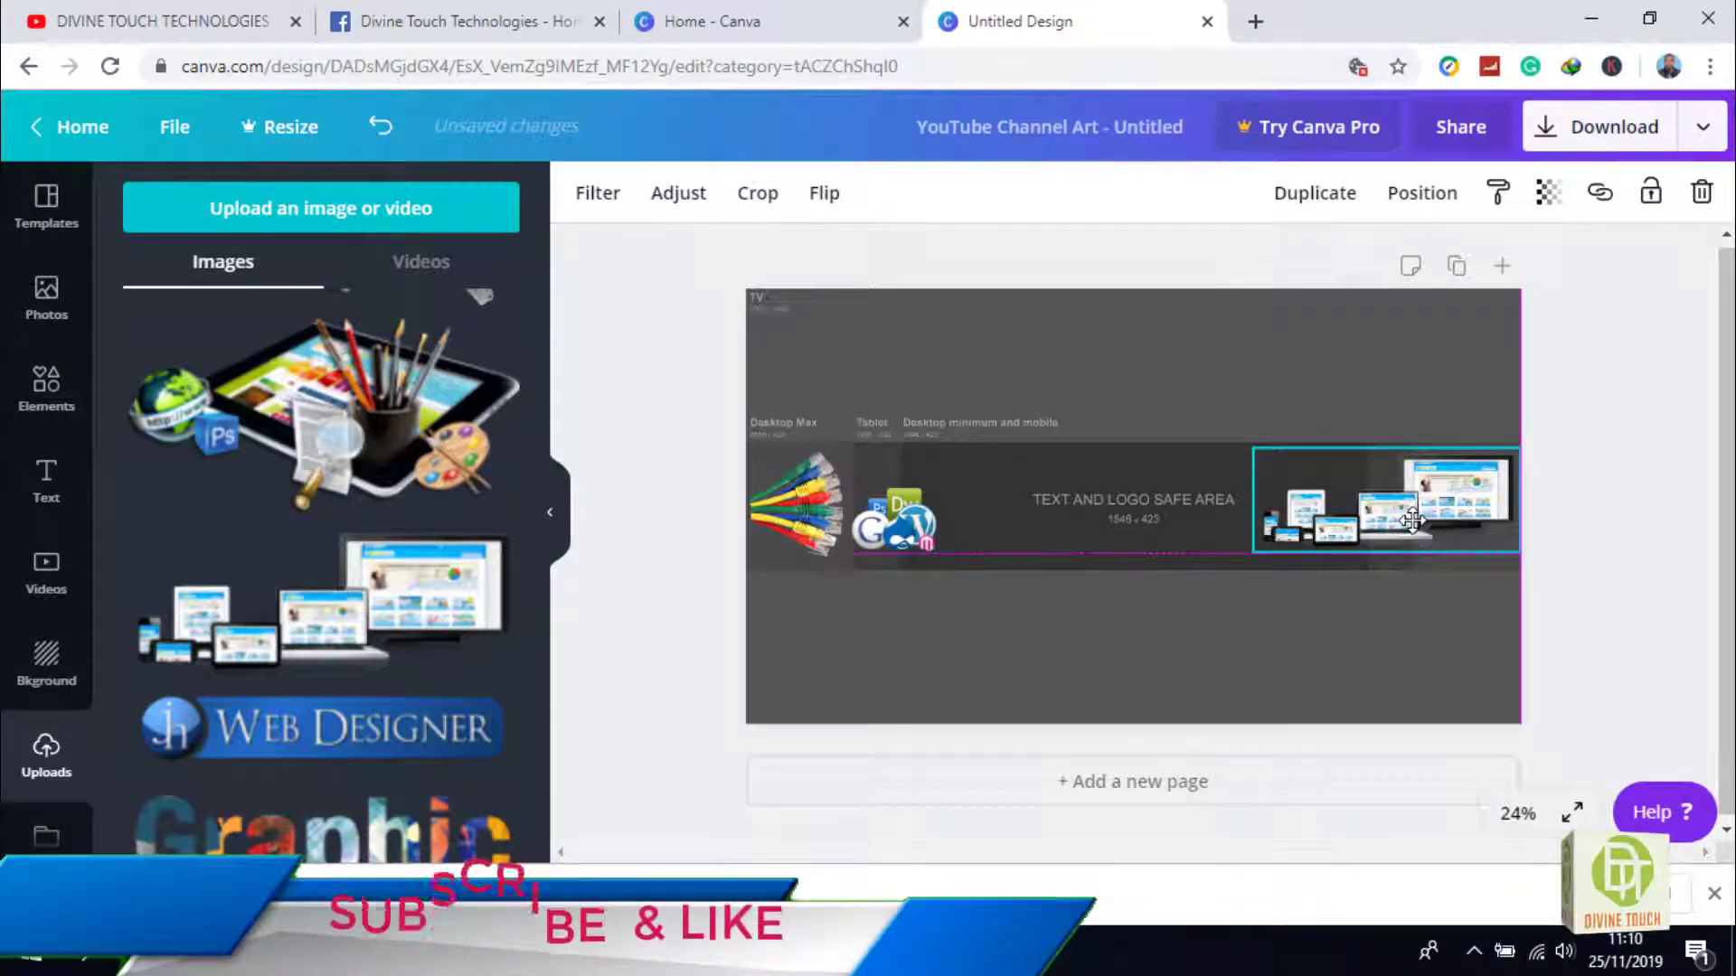
drag(1412, 521, 1412, 522)
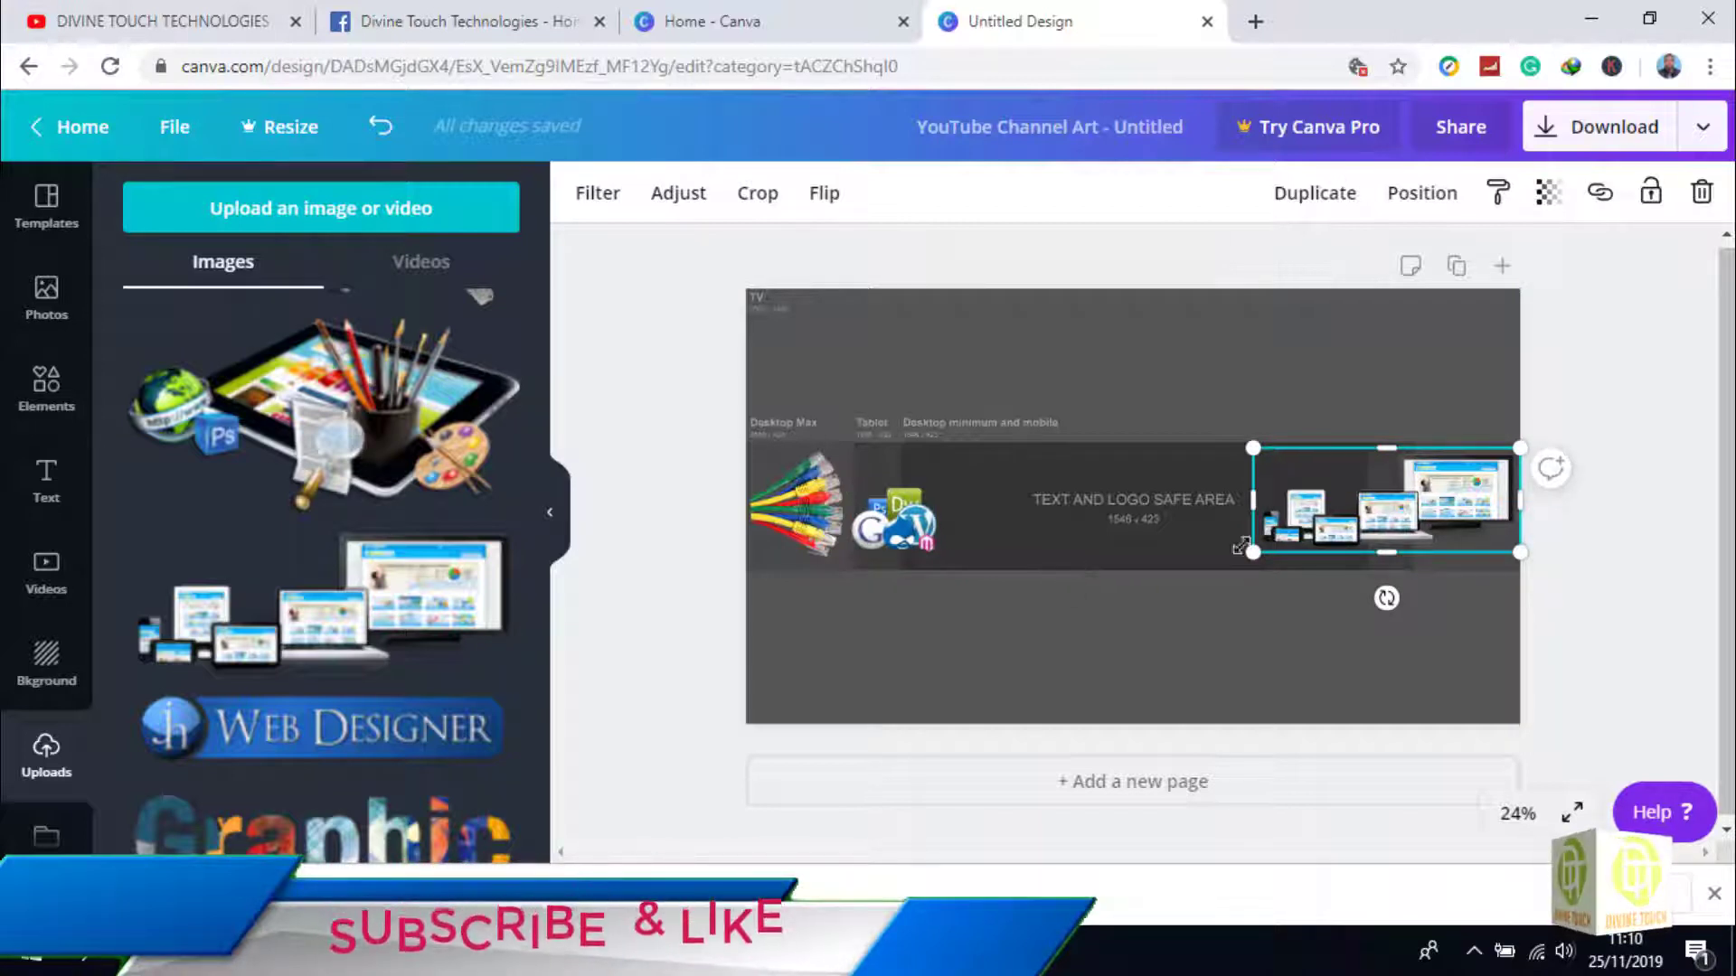
drag(1361, 523, 1360, 518)
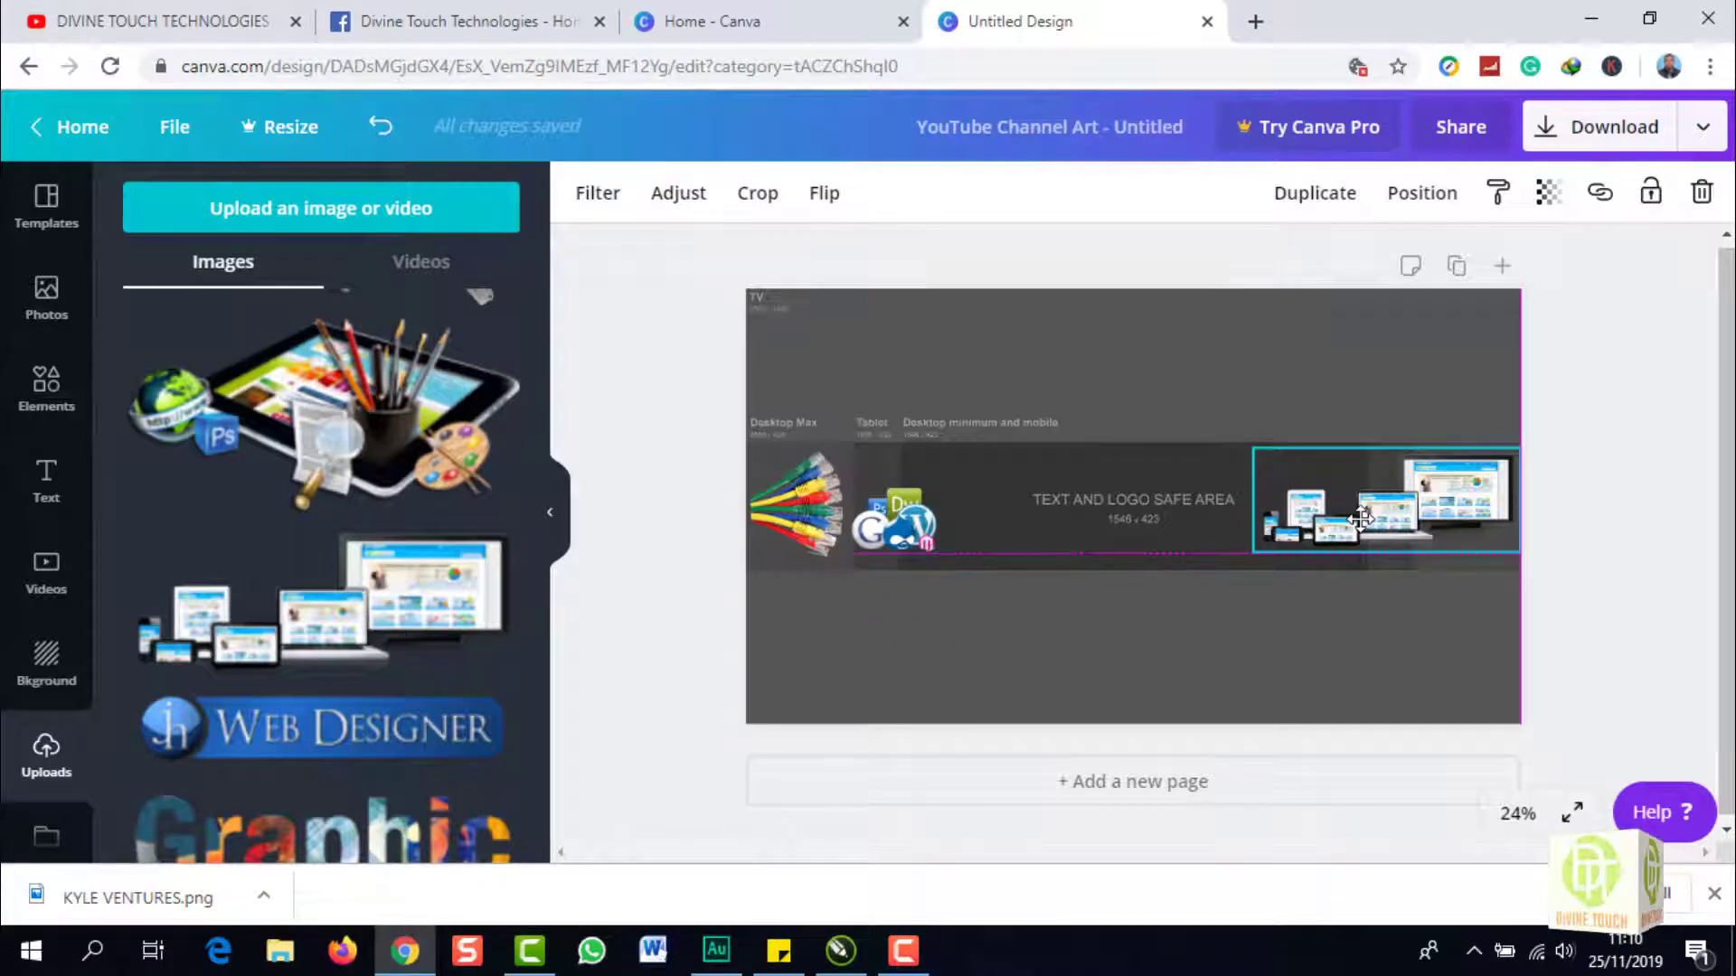
drag(1361, 518, 1360, 518)
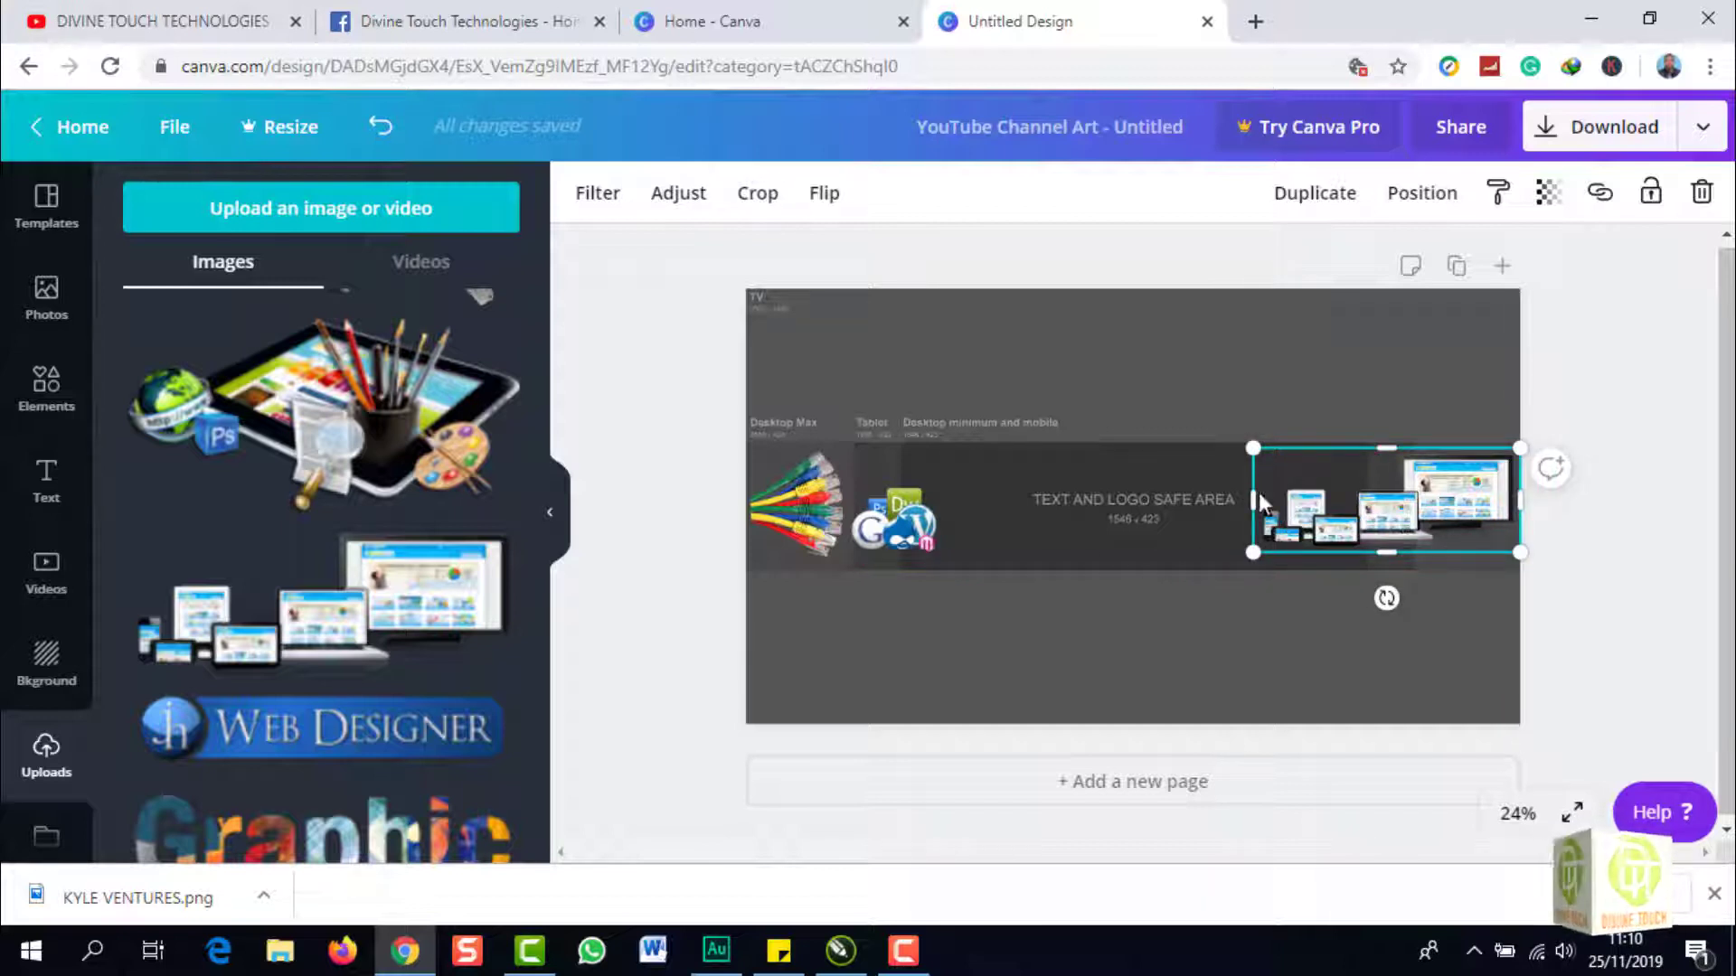
click(687, 422)
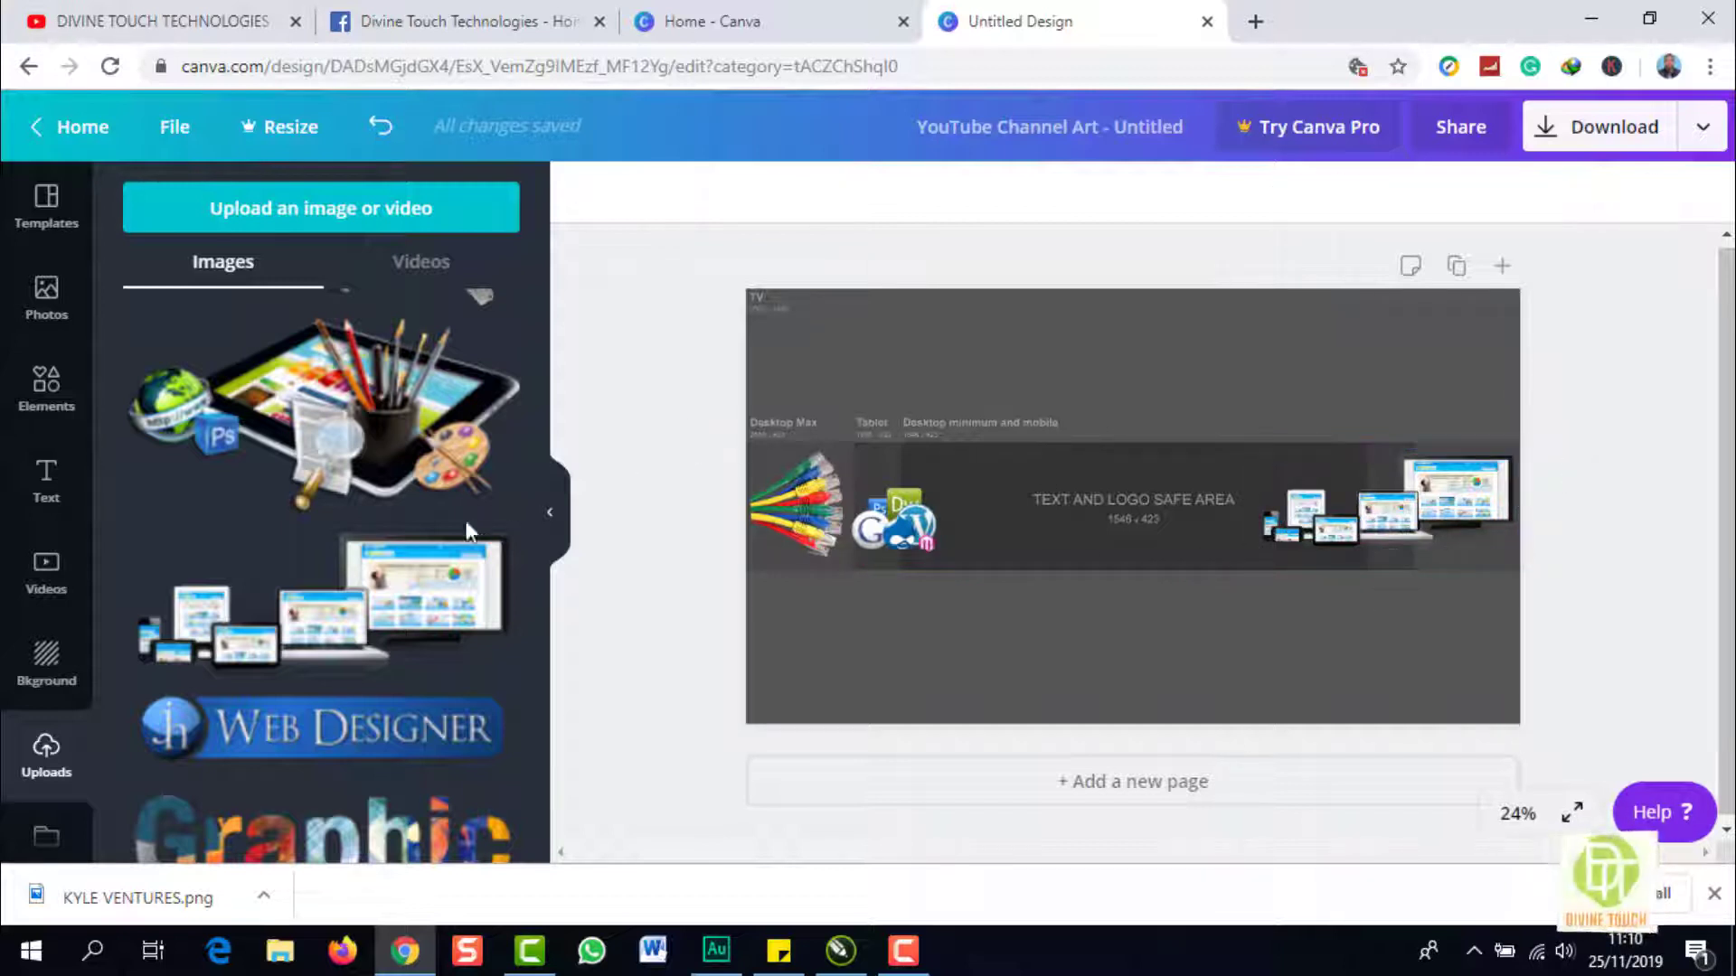
mouse_move(351, 546)
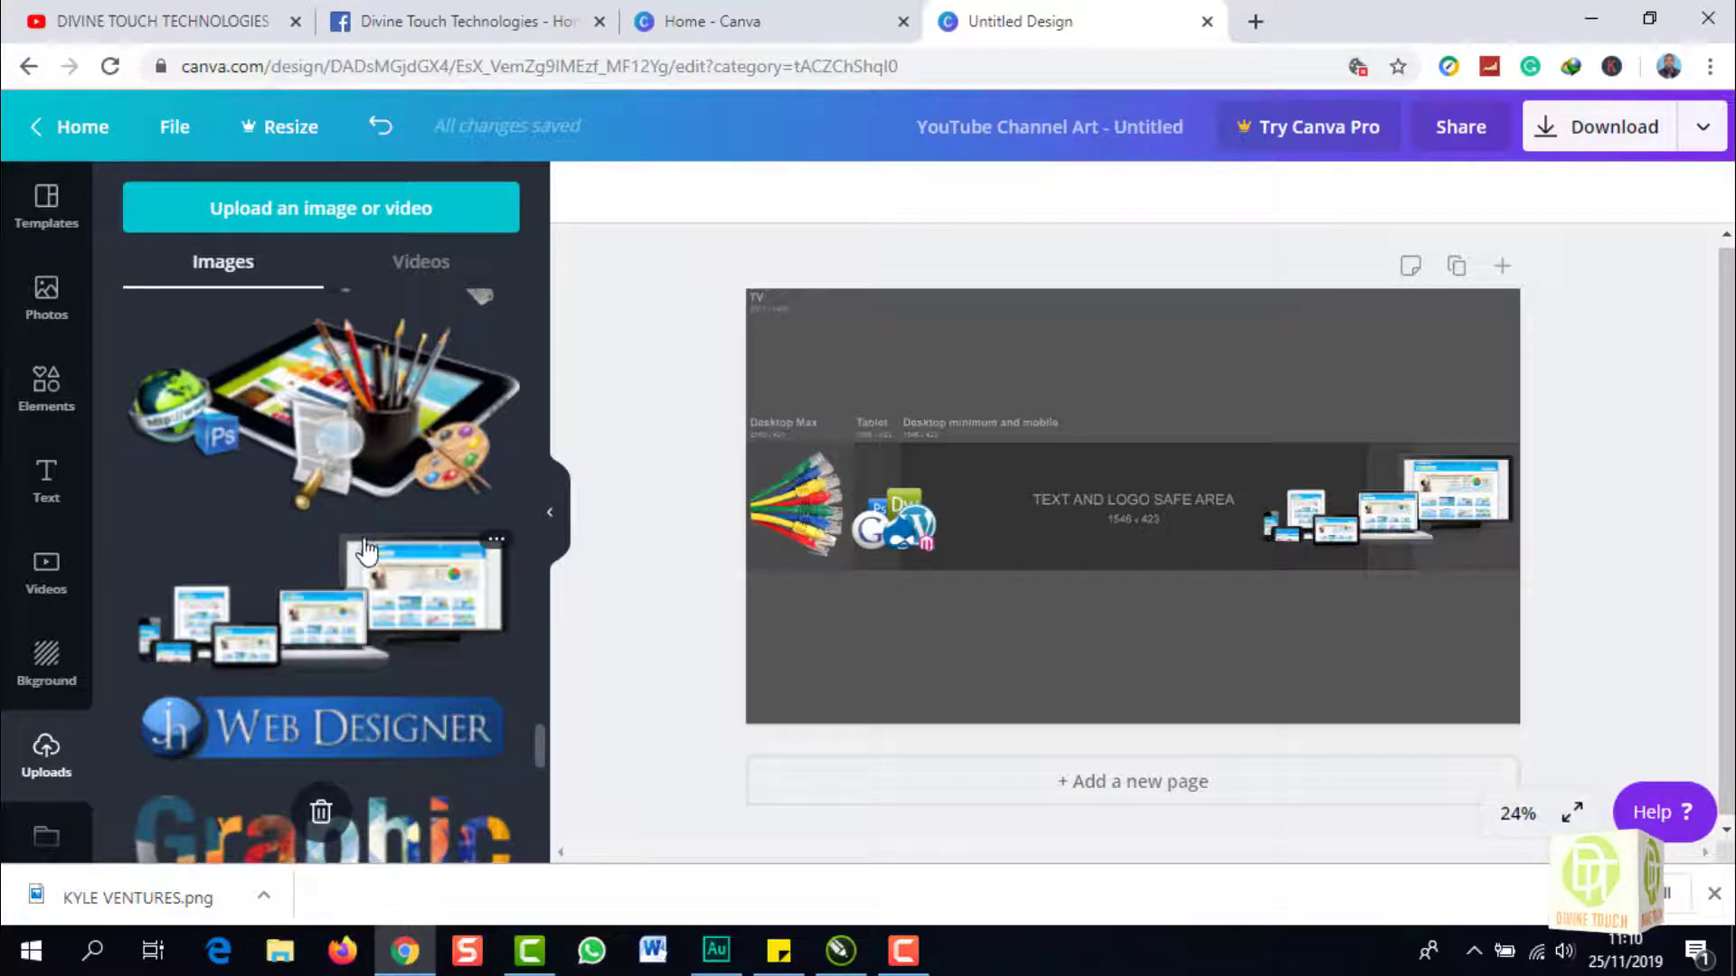
scroll(357, 549, down, 10)
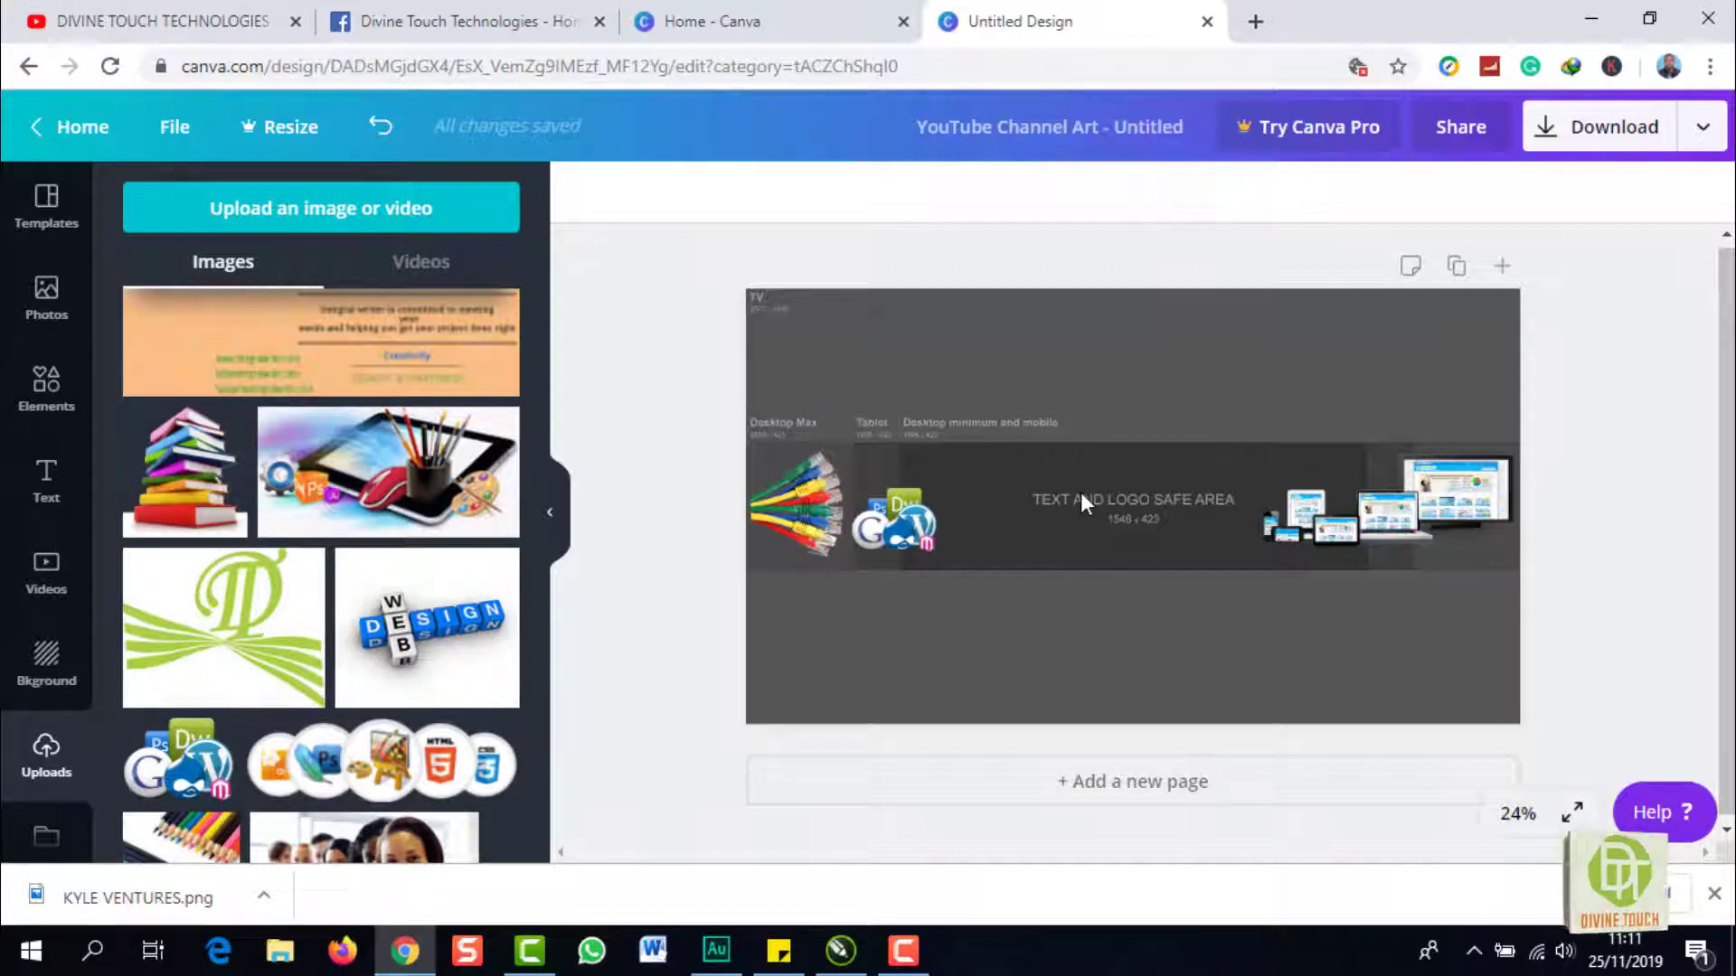
Insert the "Thanks Giving Dinner" font combination onto the banner
click(55, 479)
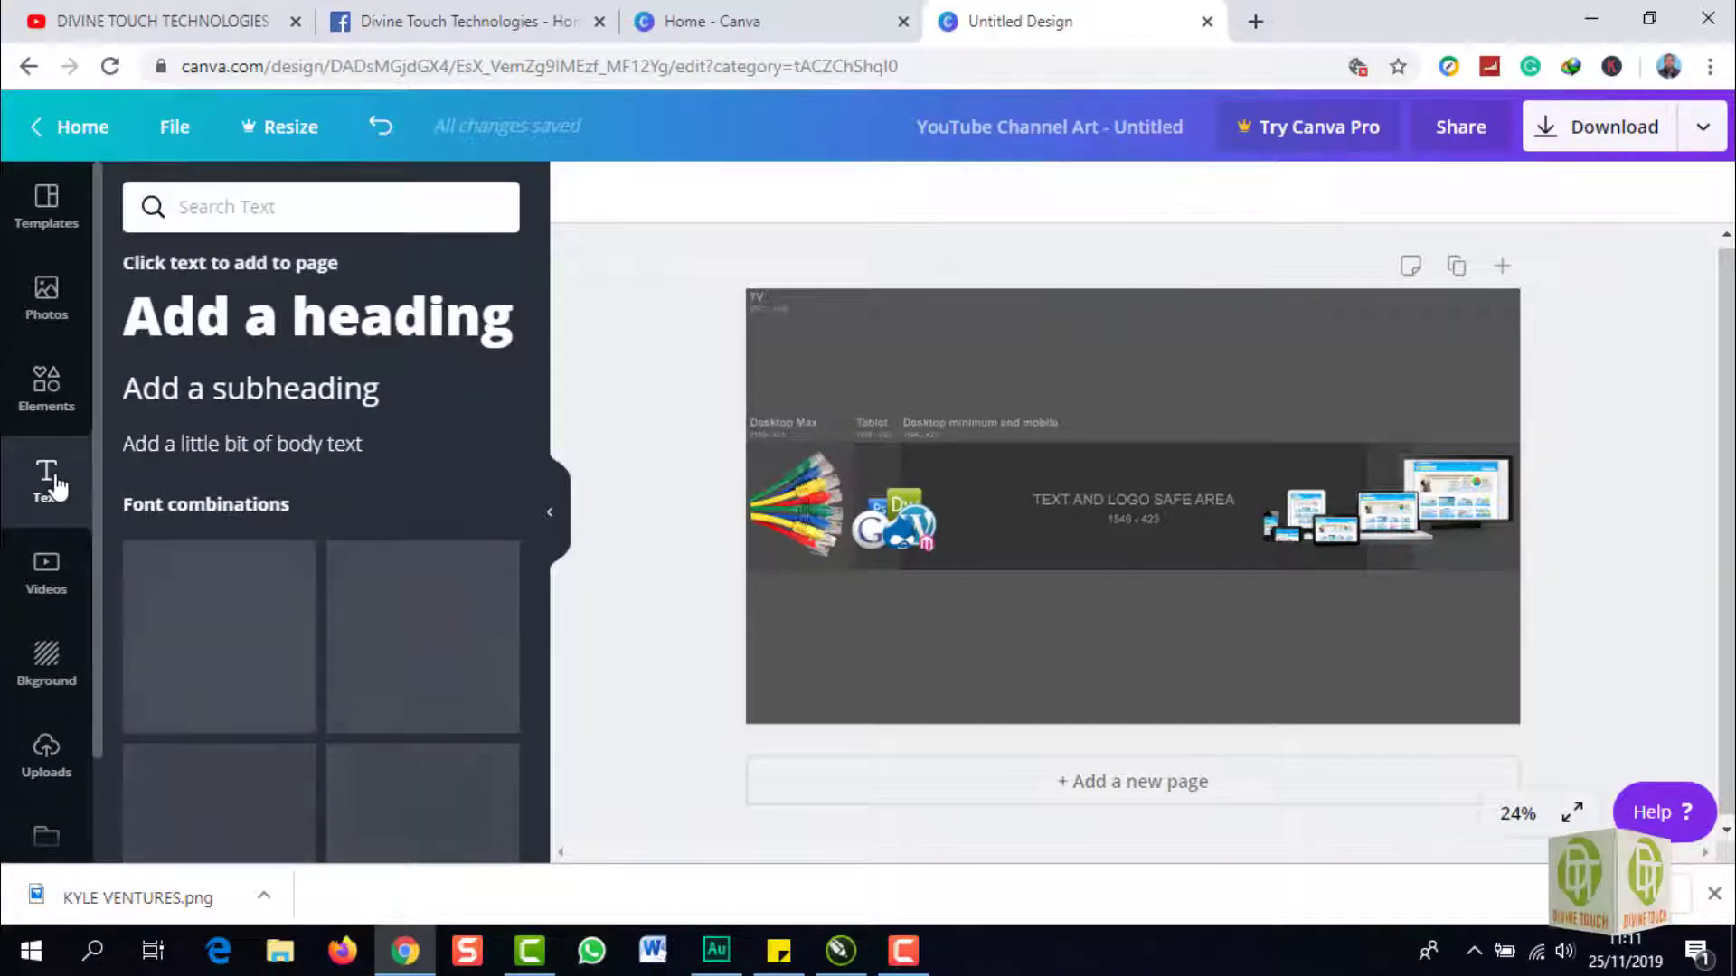
scroll(294, 570, down, 3)
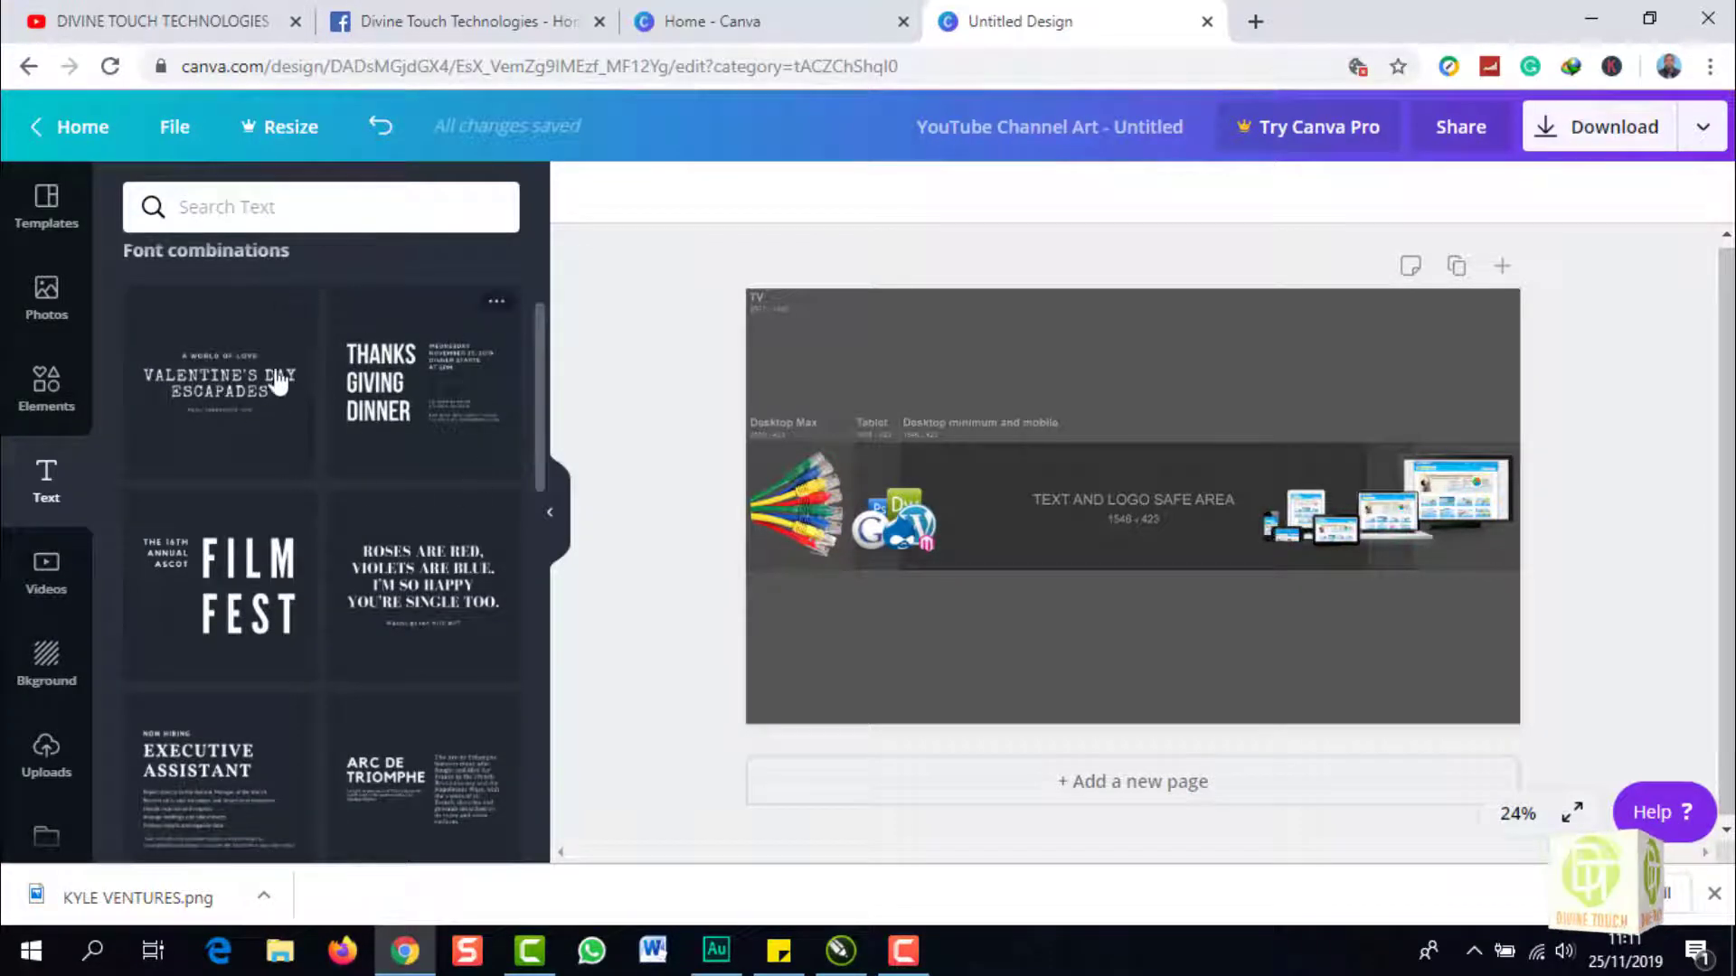
click(404, 392)
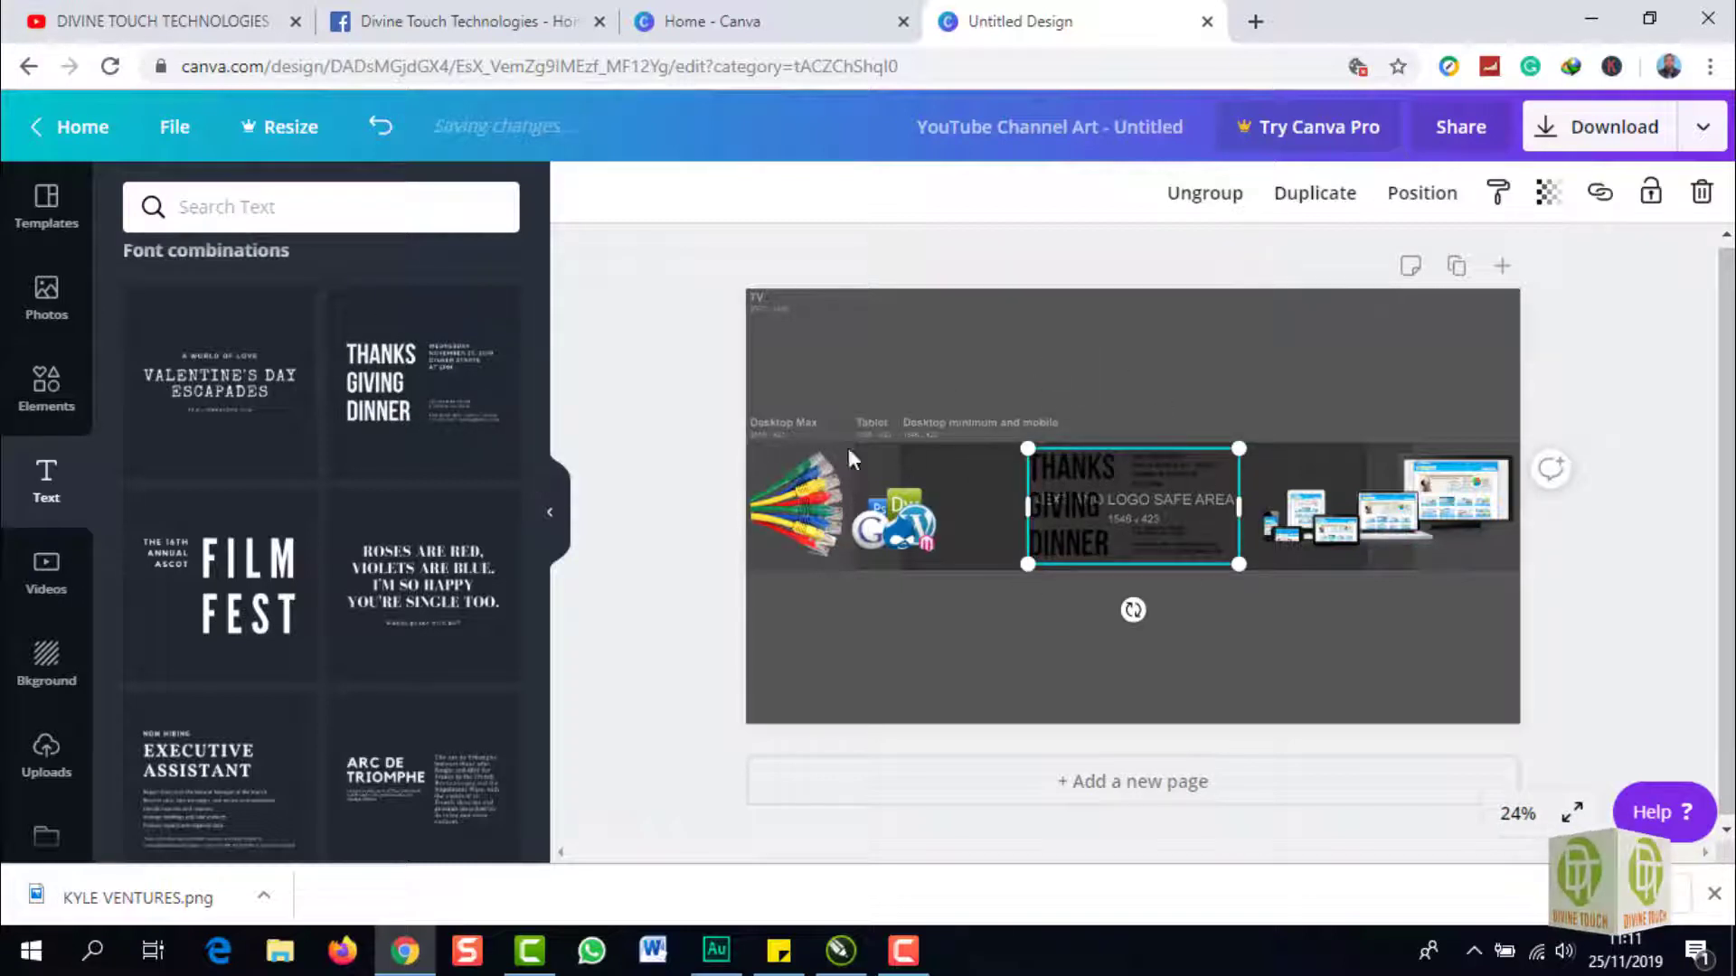
Delete the small text blocks beside the THANKS GIVING DINNER heading and widen the heading's box so it fits on one line
click(1151, 463)
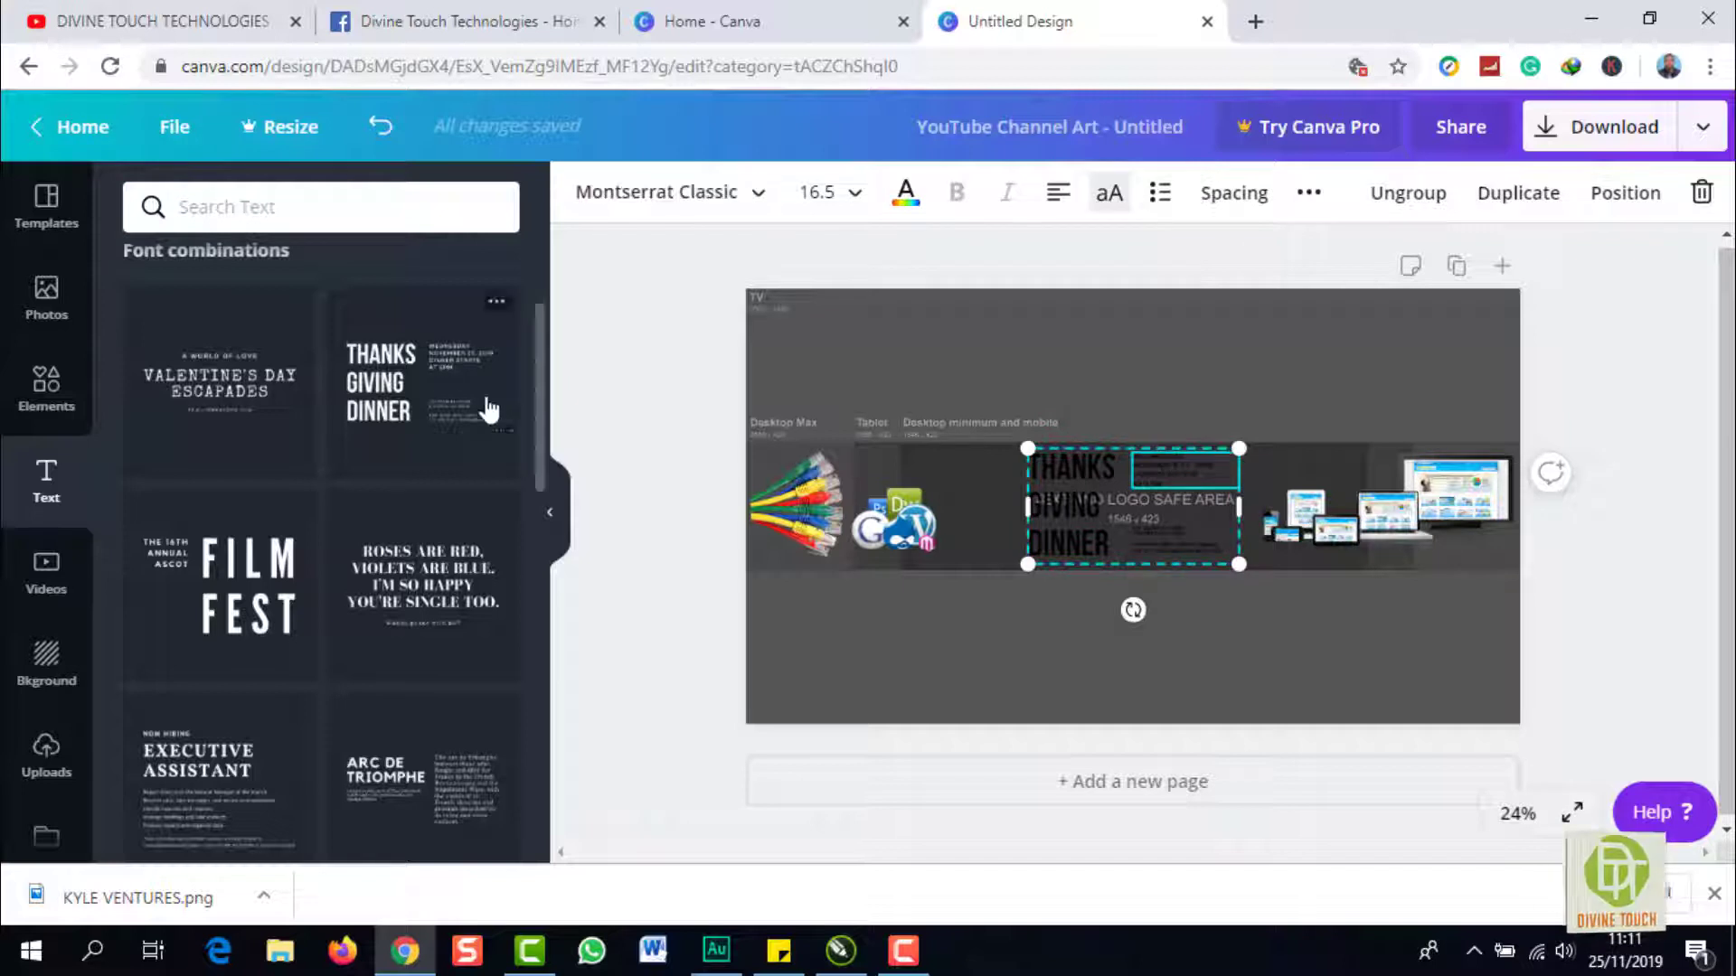
click(1189, 503)
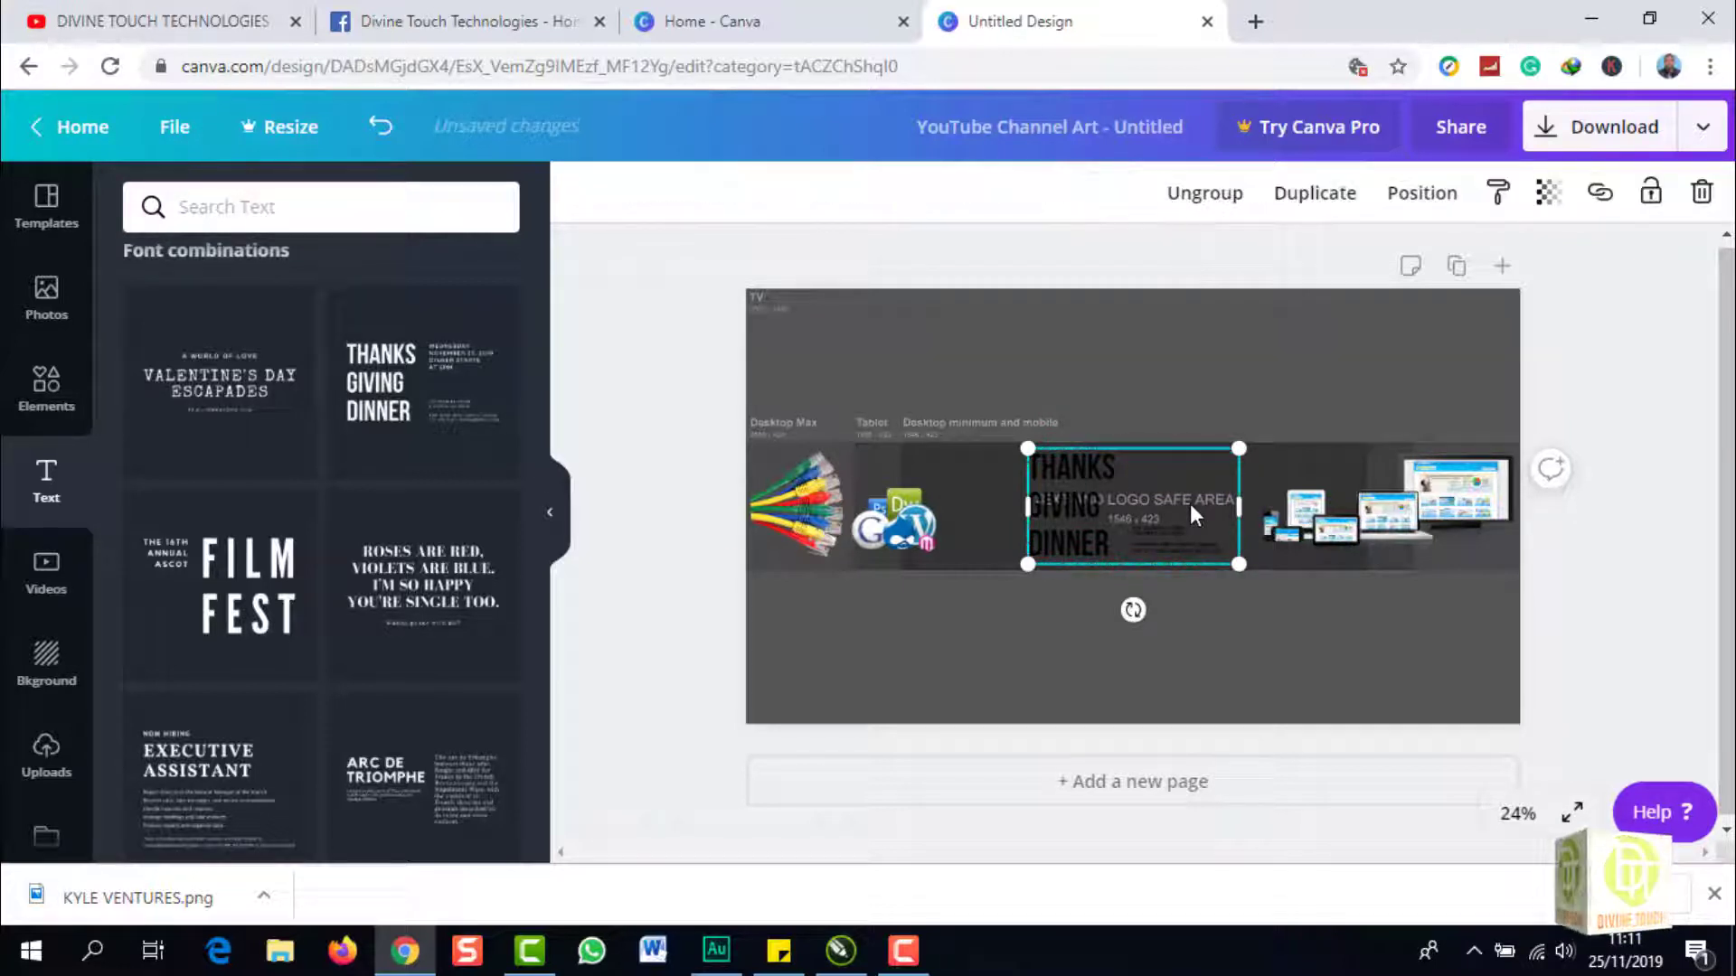
click(1170, 540)
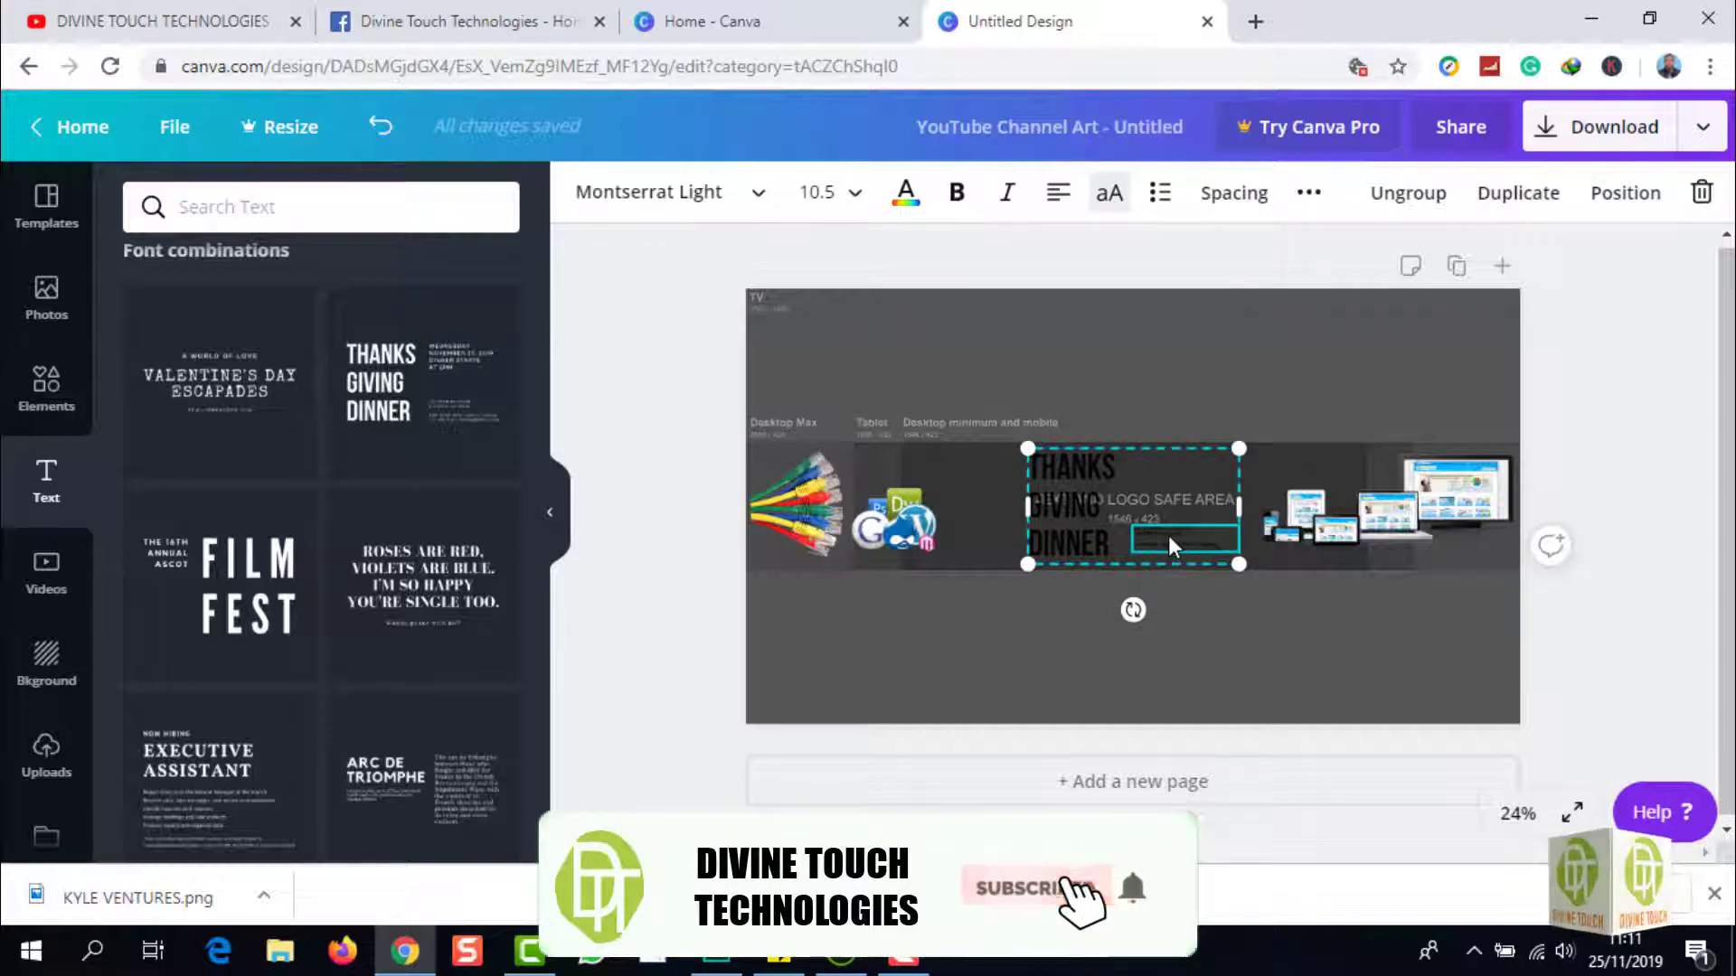
click(1168, 536)
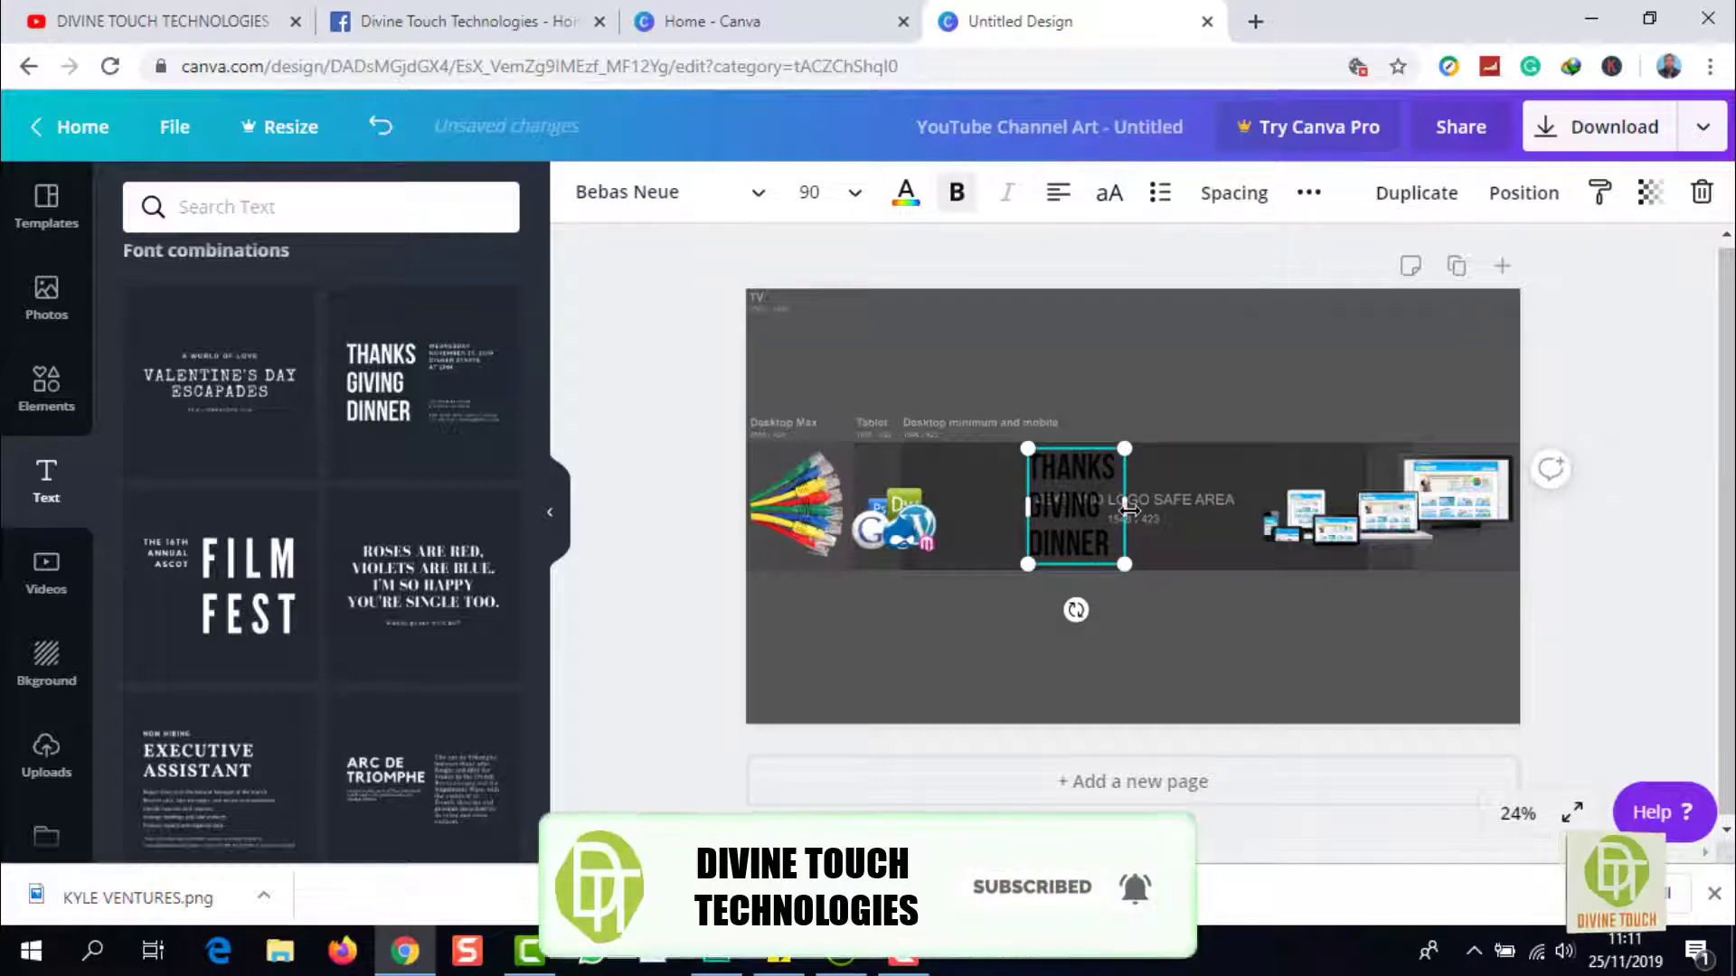
drag(1129, 509, 1295, 507)
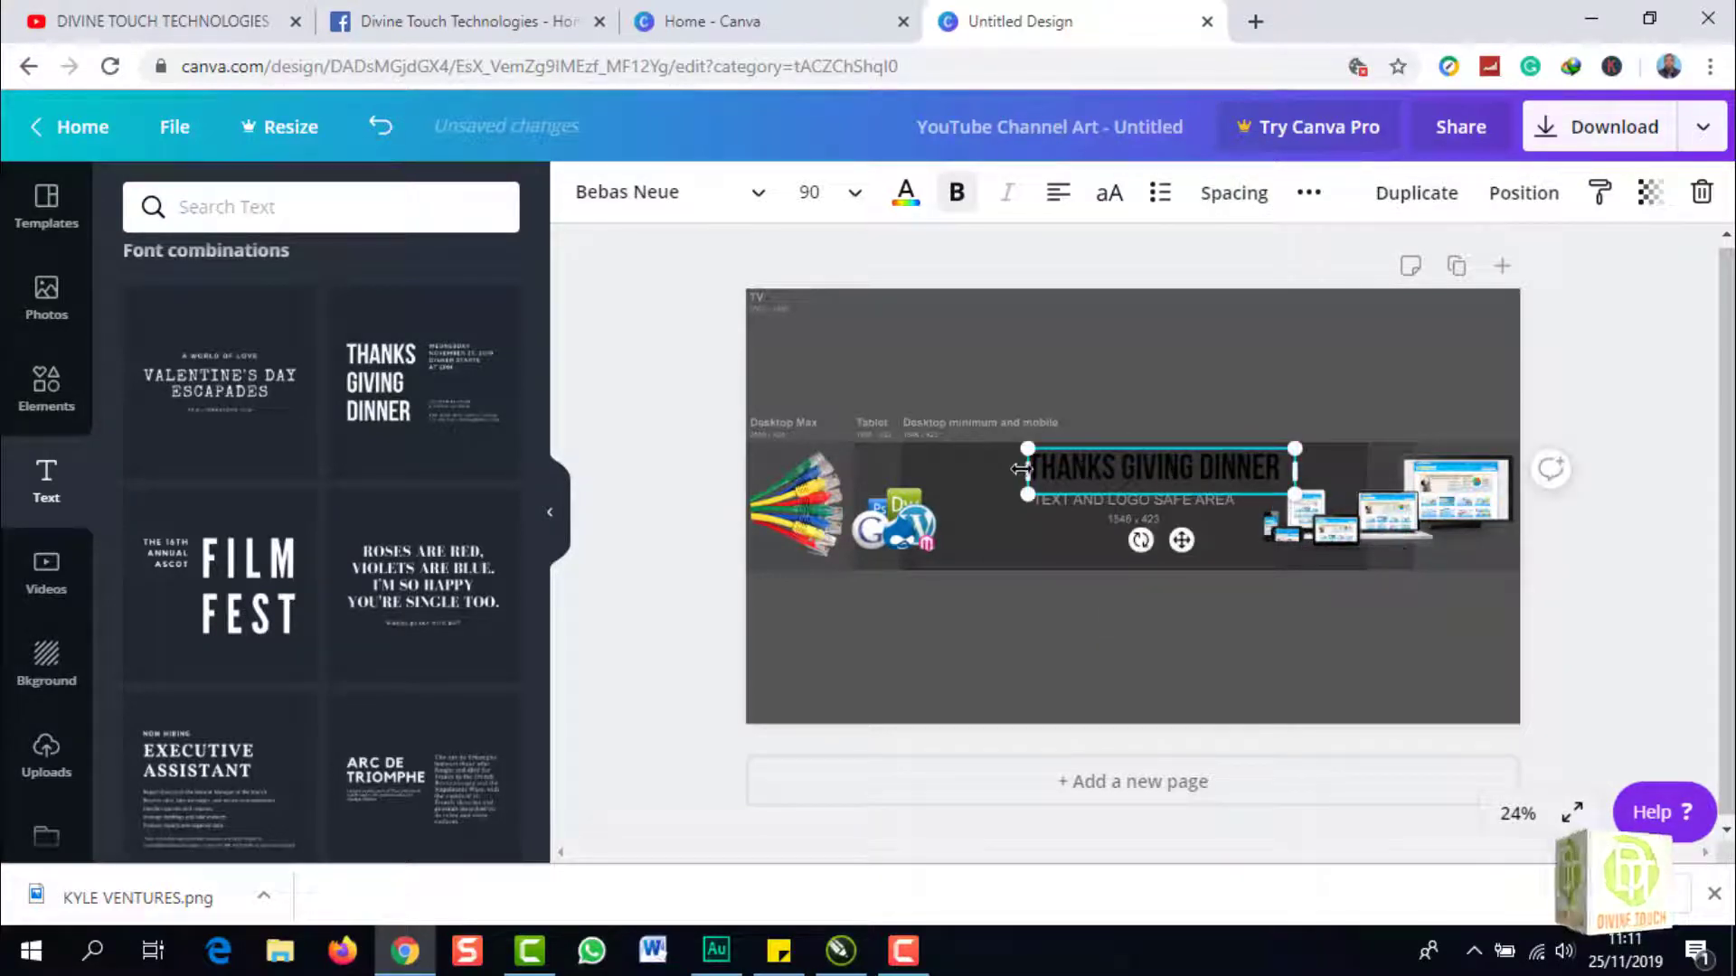
drag(990, 460, 963, 460)
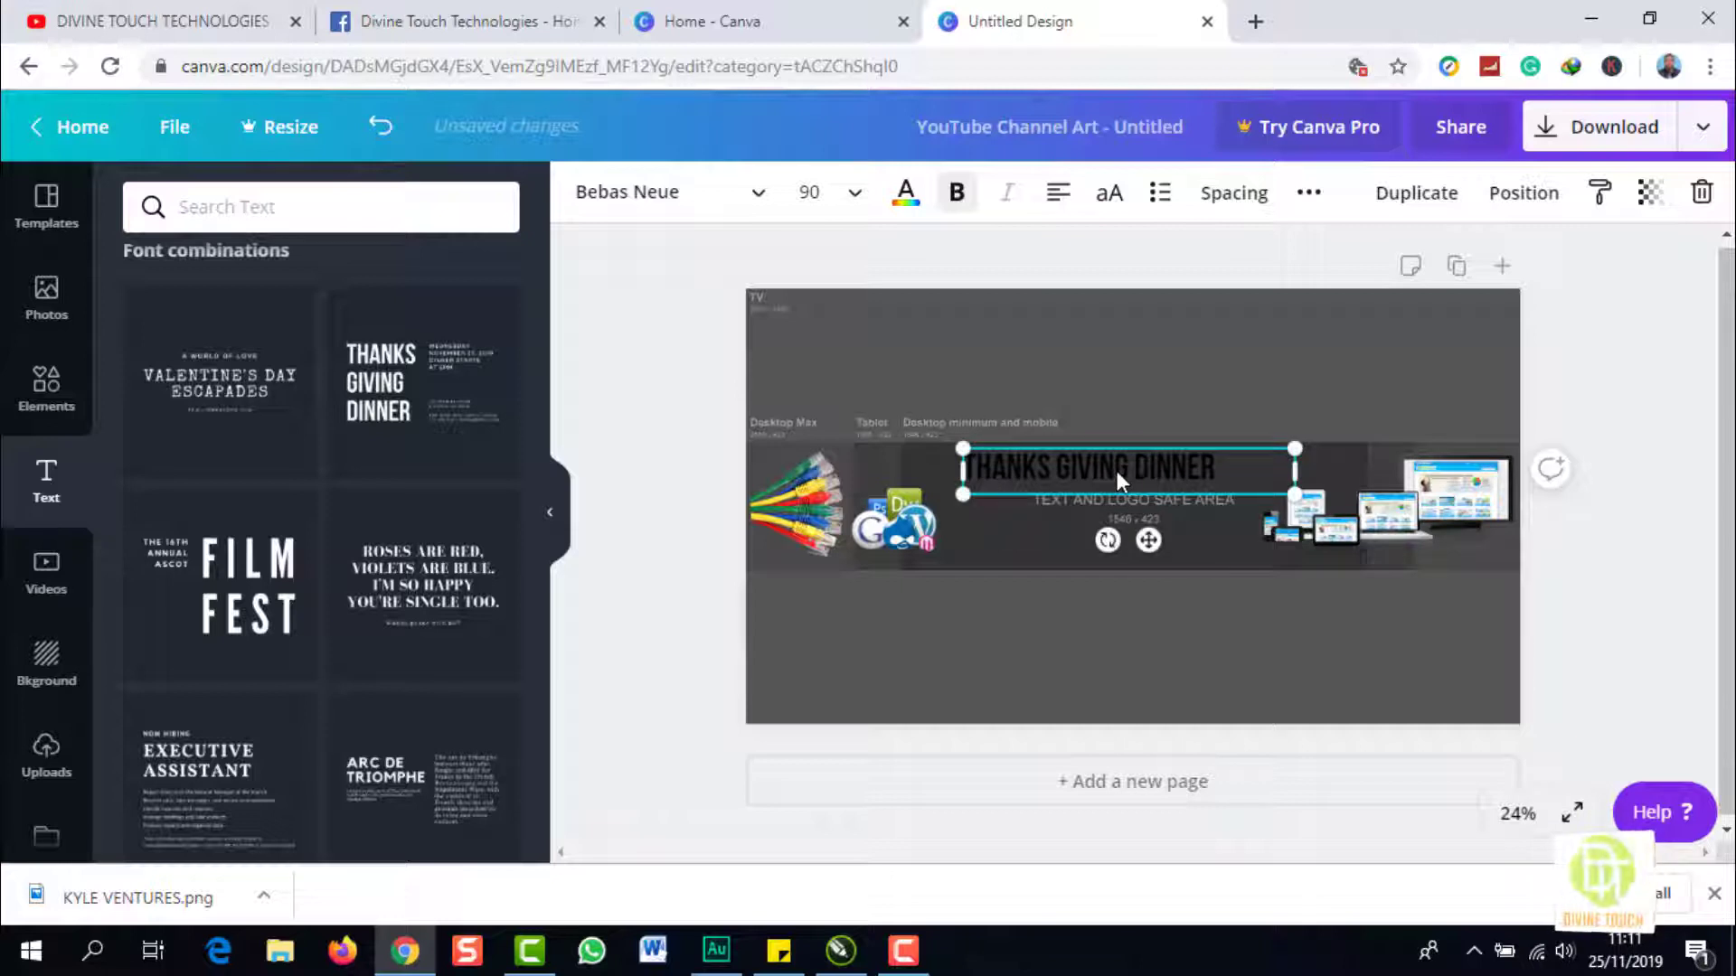
Replace the heading's text with KYLE VENTURES and centre-align it
double_click(1116, 470)
drag(1231, 472, 889, 466)
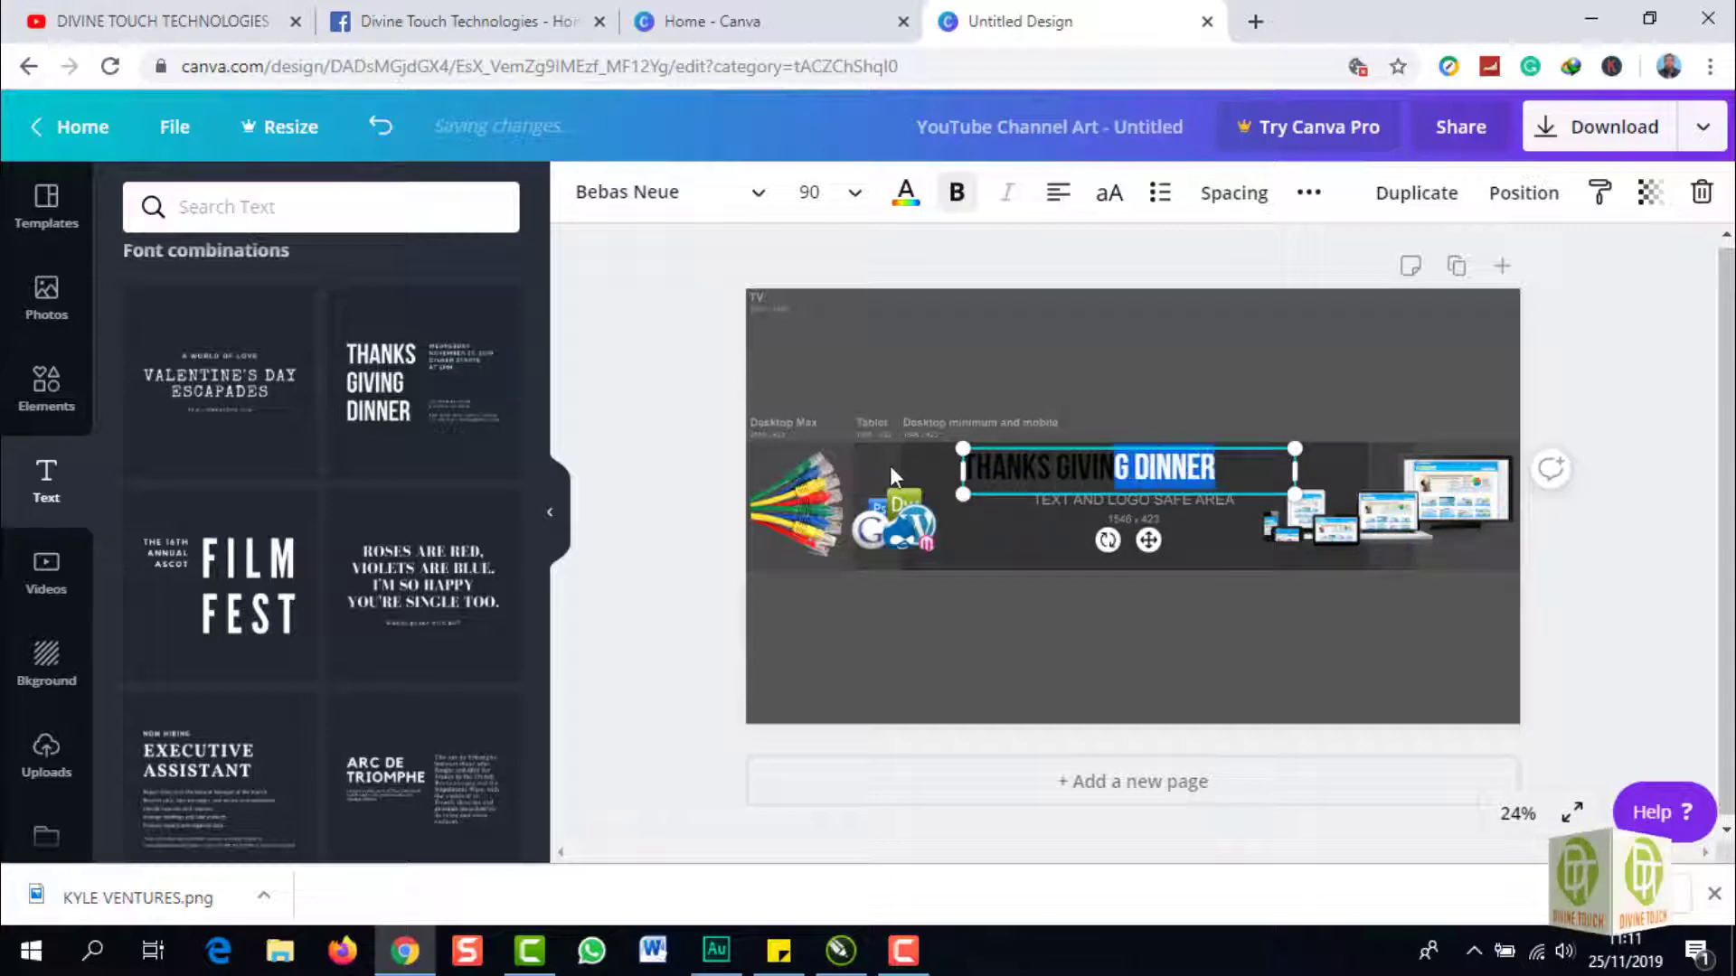
click(1120, 466)
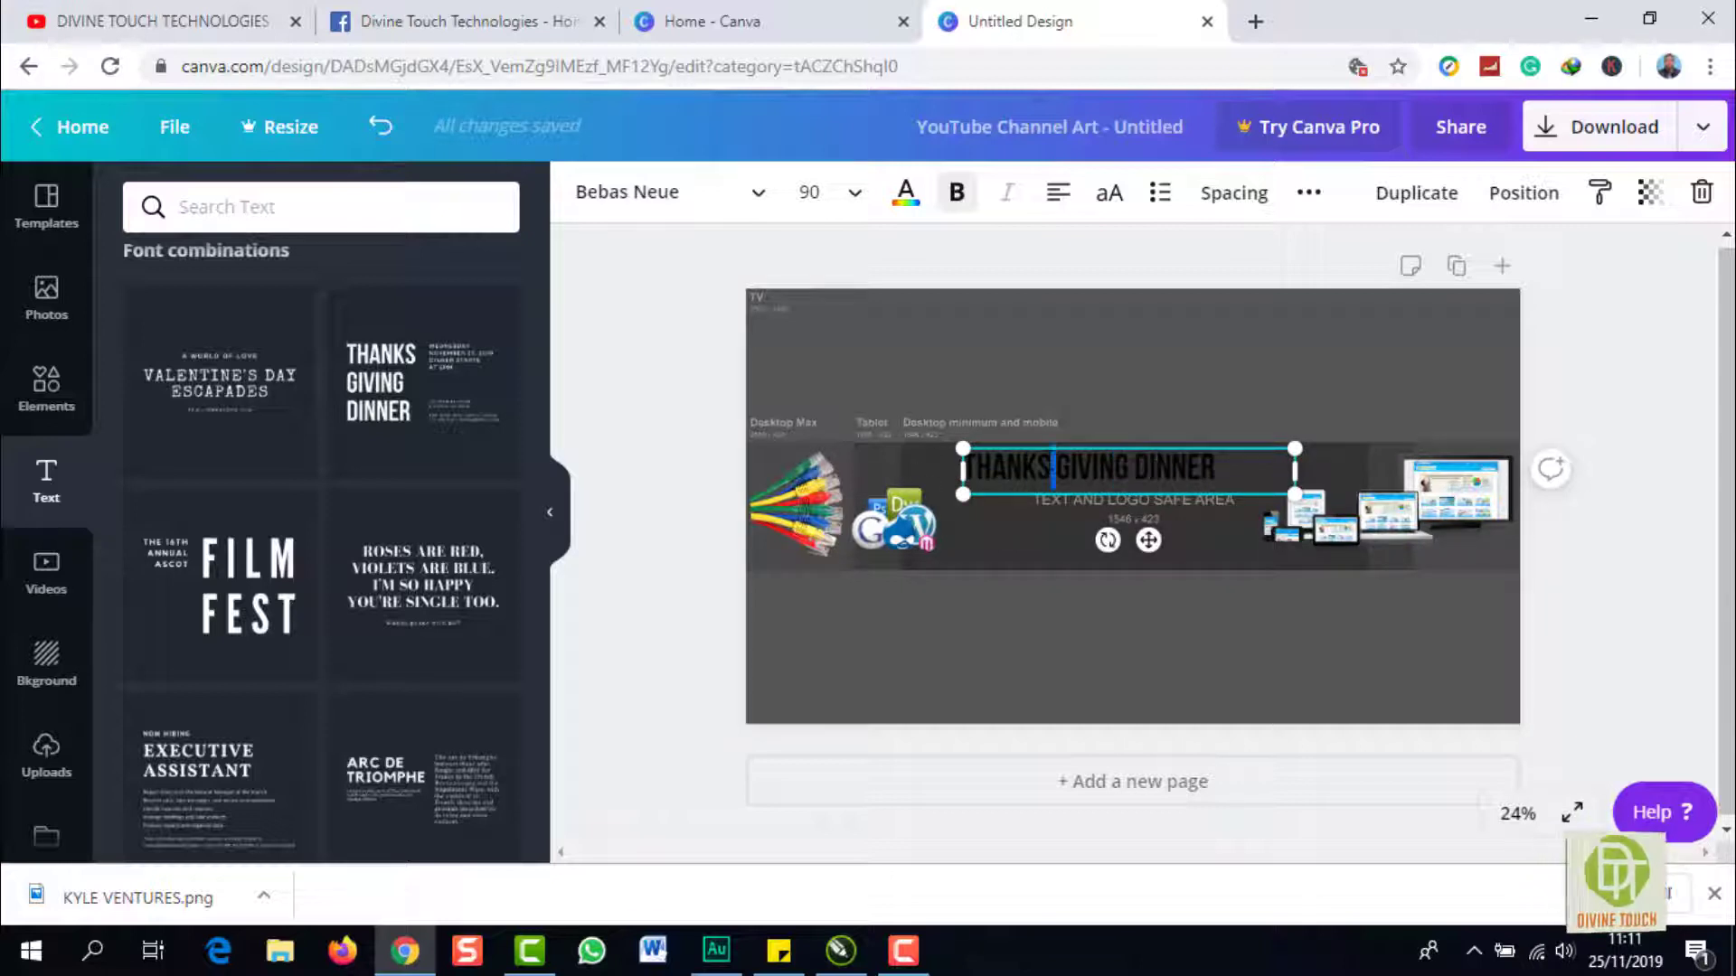
triple_click(1049, 465)
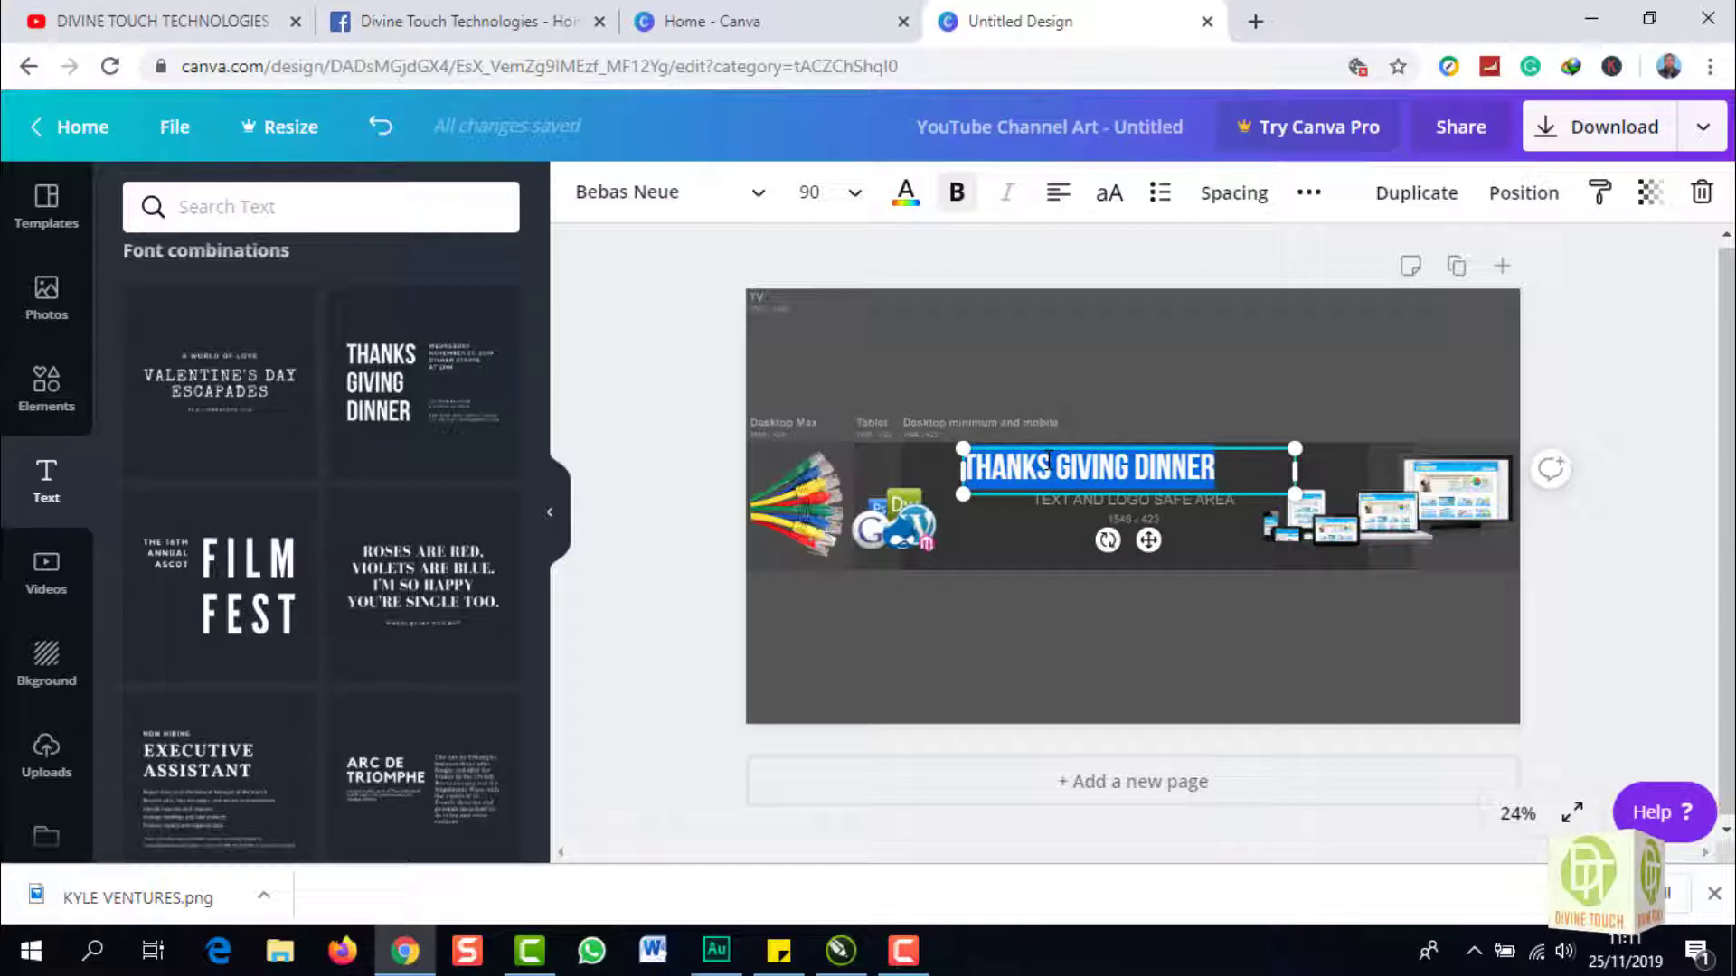
key(BackSpace)
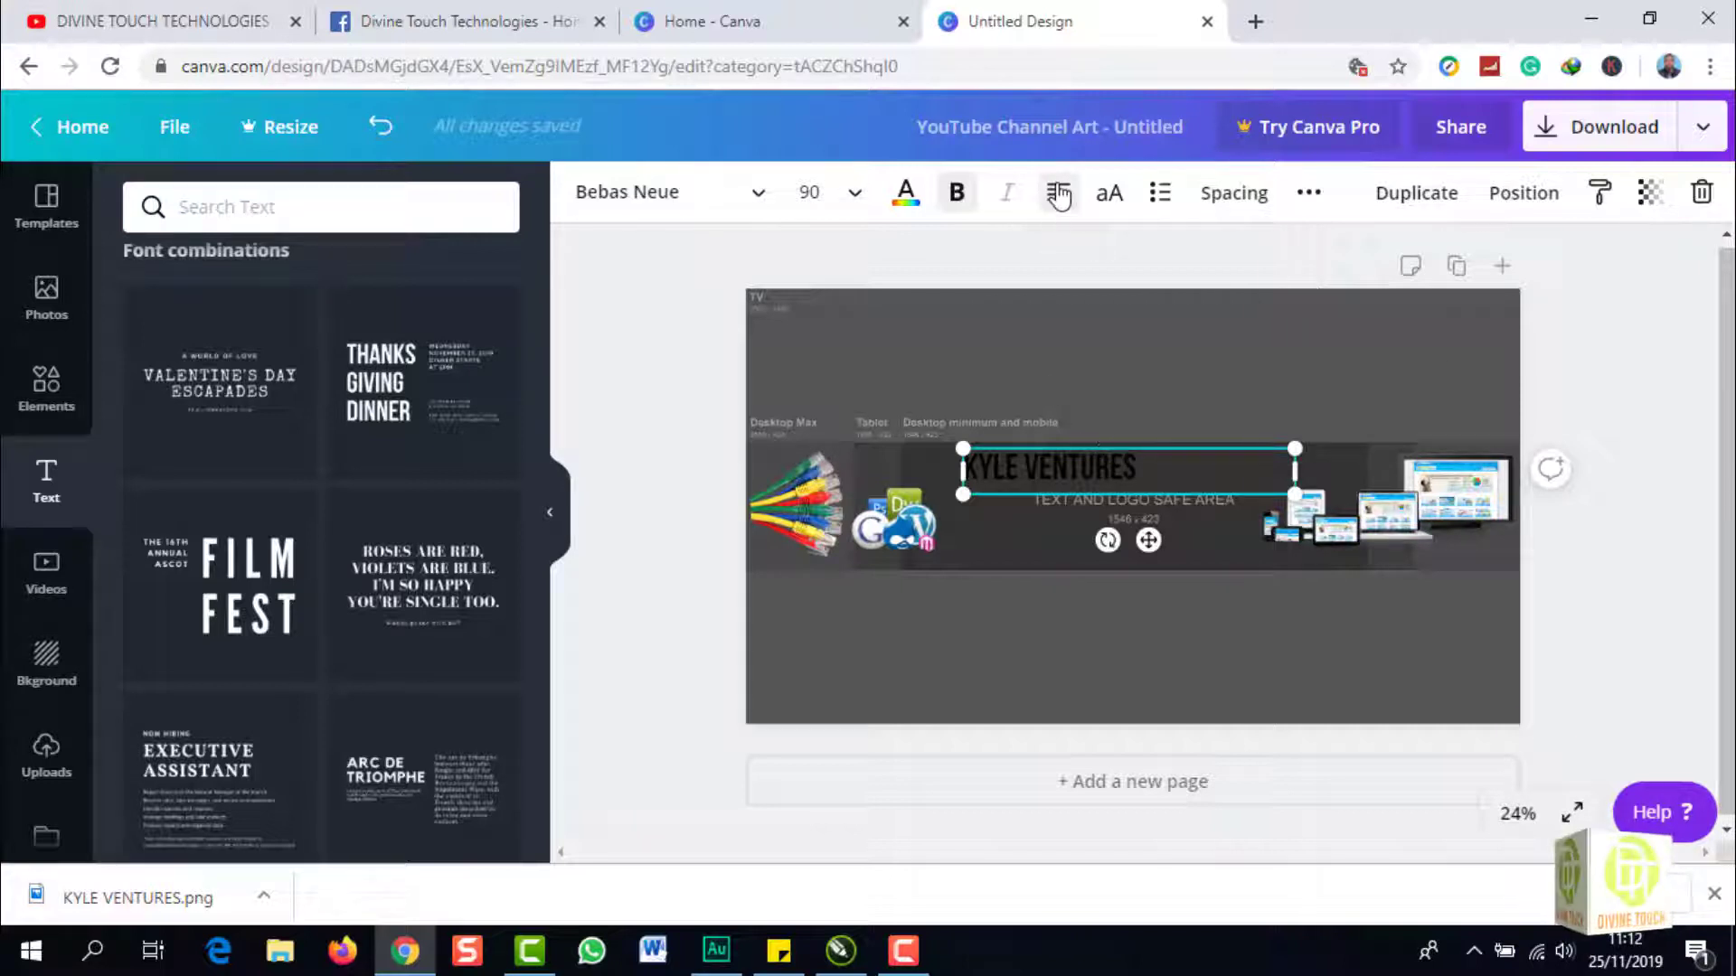
click(1058, 193)
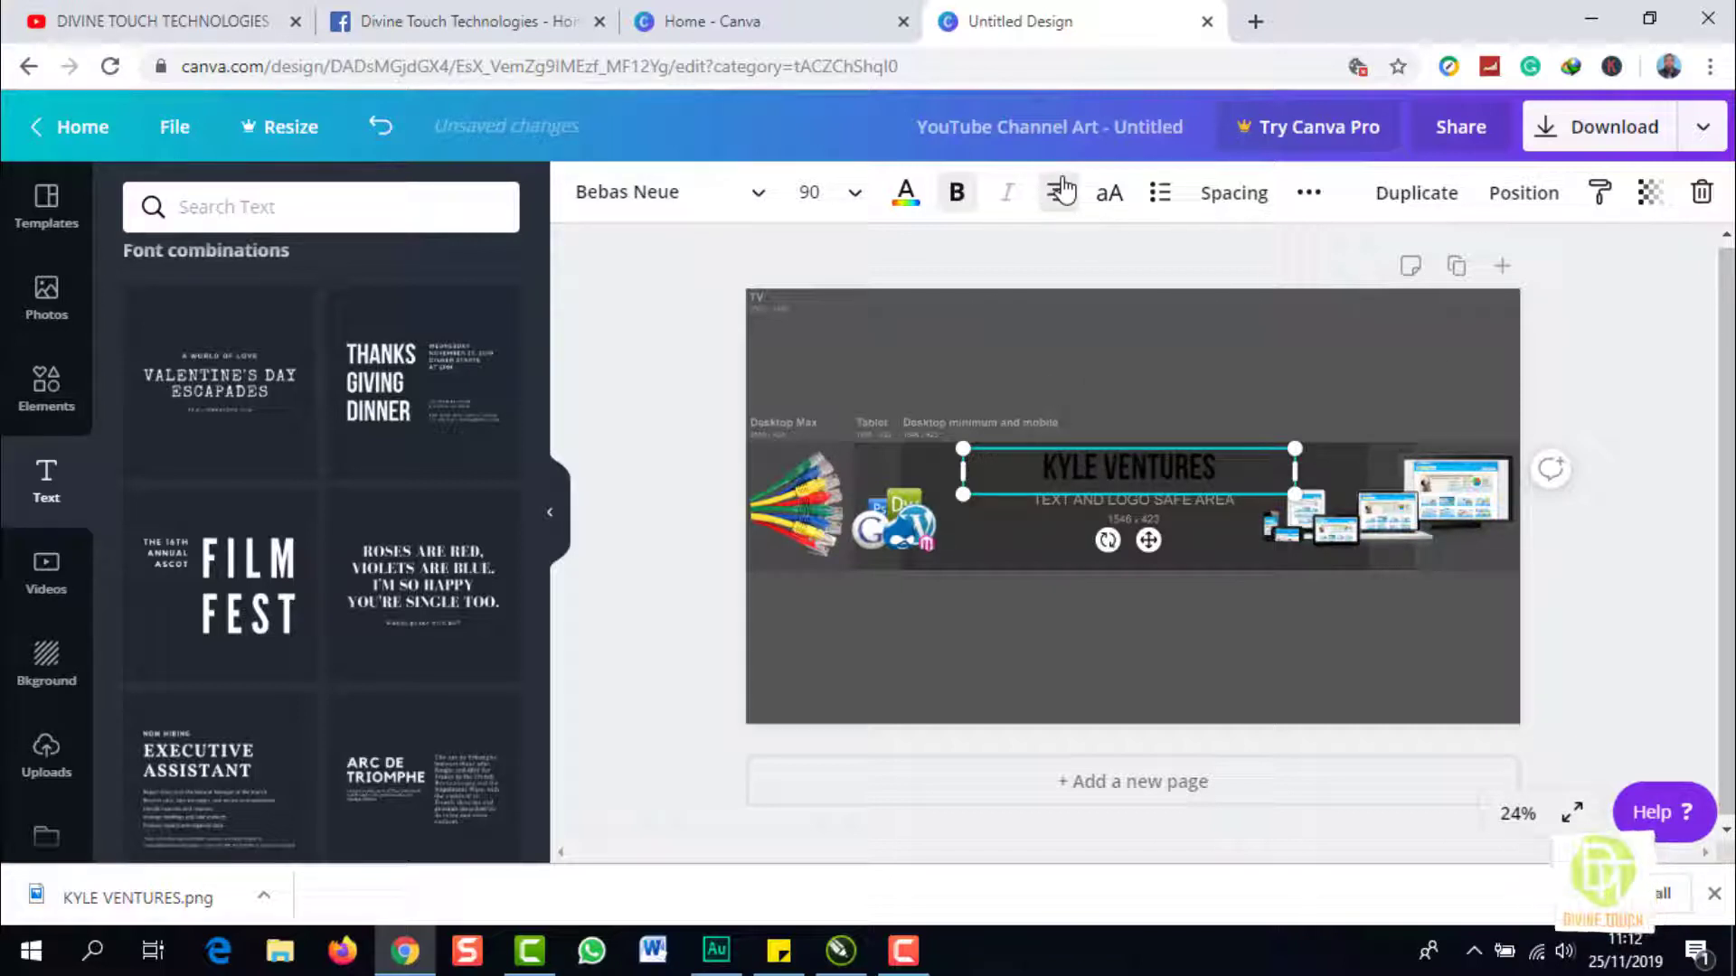
Copy the KYLE VENTURES heading, paste it and place the duplicate just below the original inside the guide strip
right_click(1143, 447)
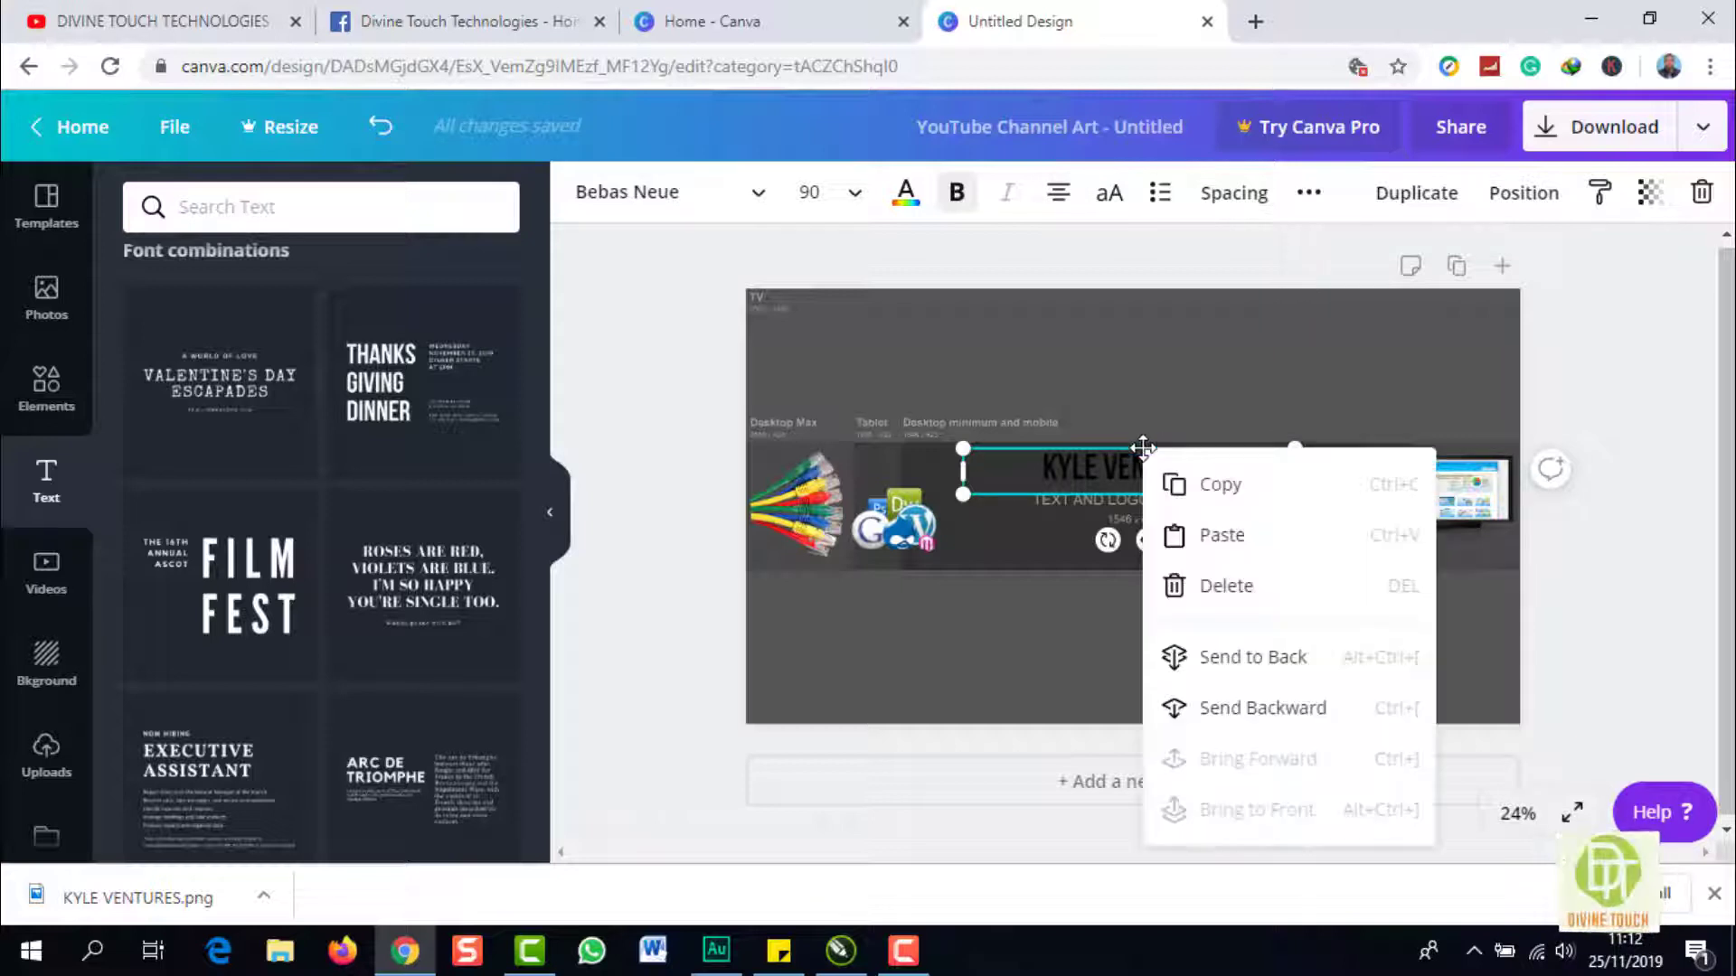
click(1219, 489)
click(1025, 535)
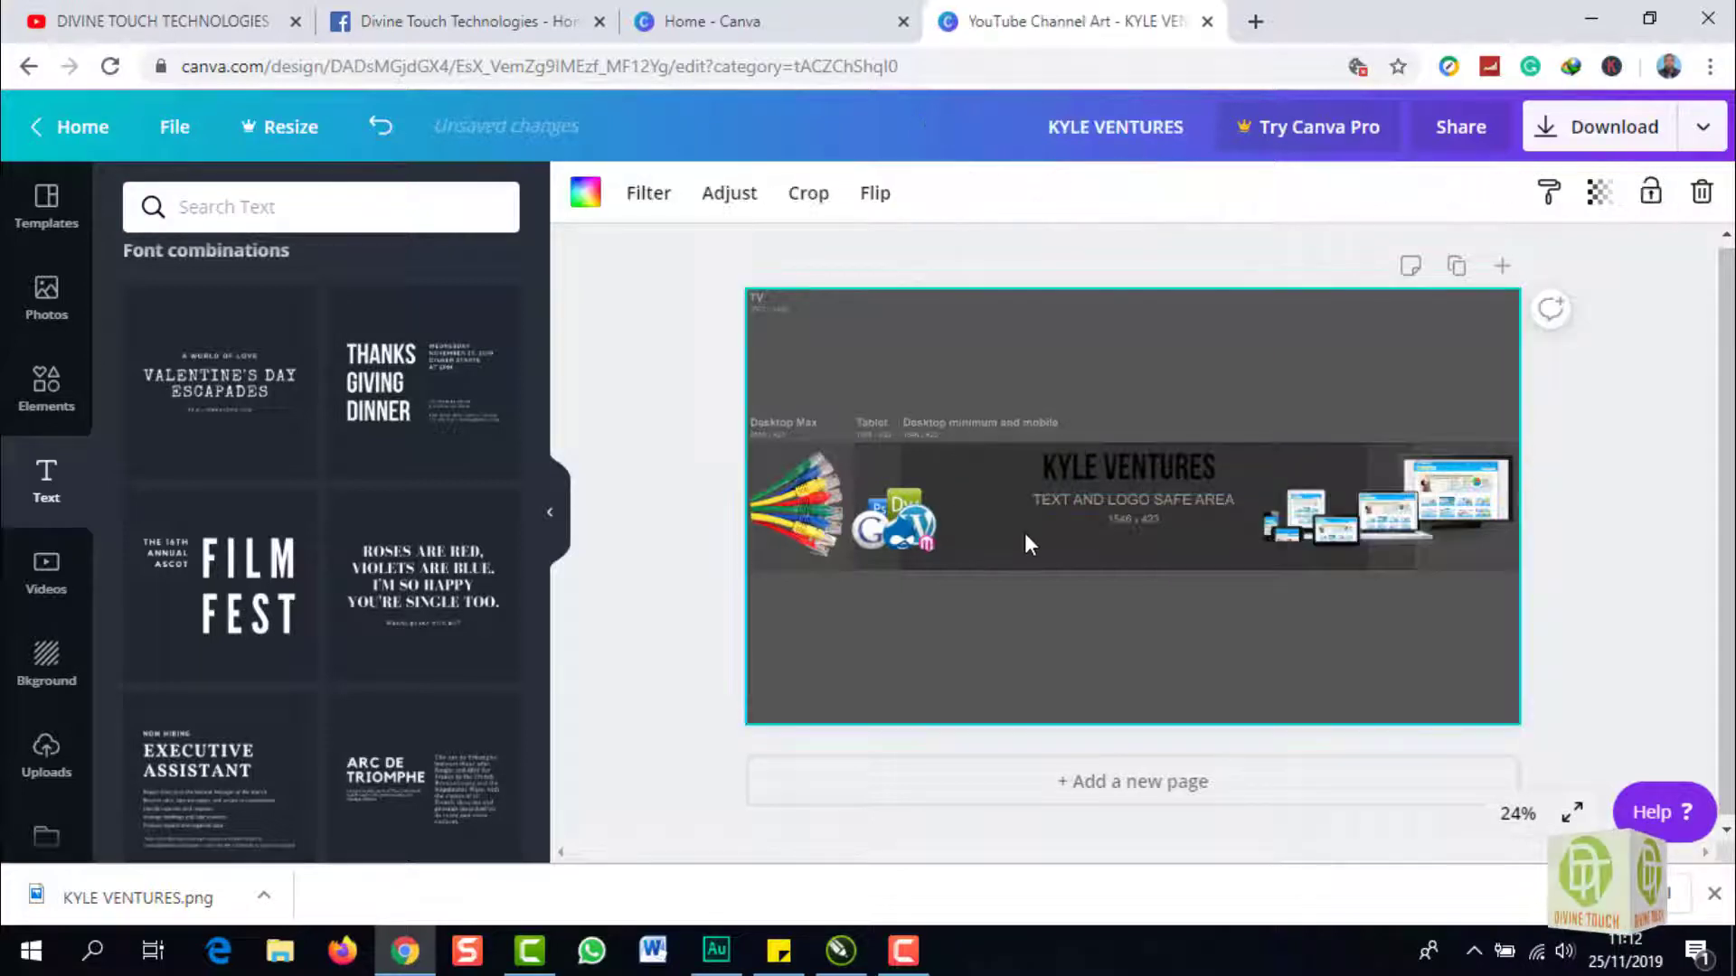
right_click(1025, 535)
click(1097, 625)
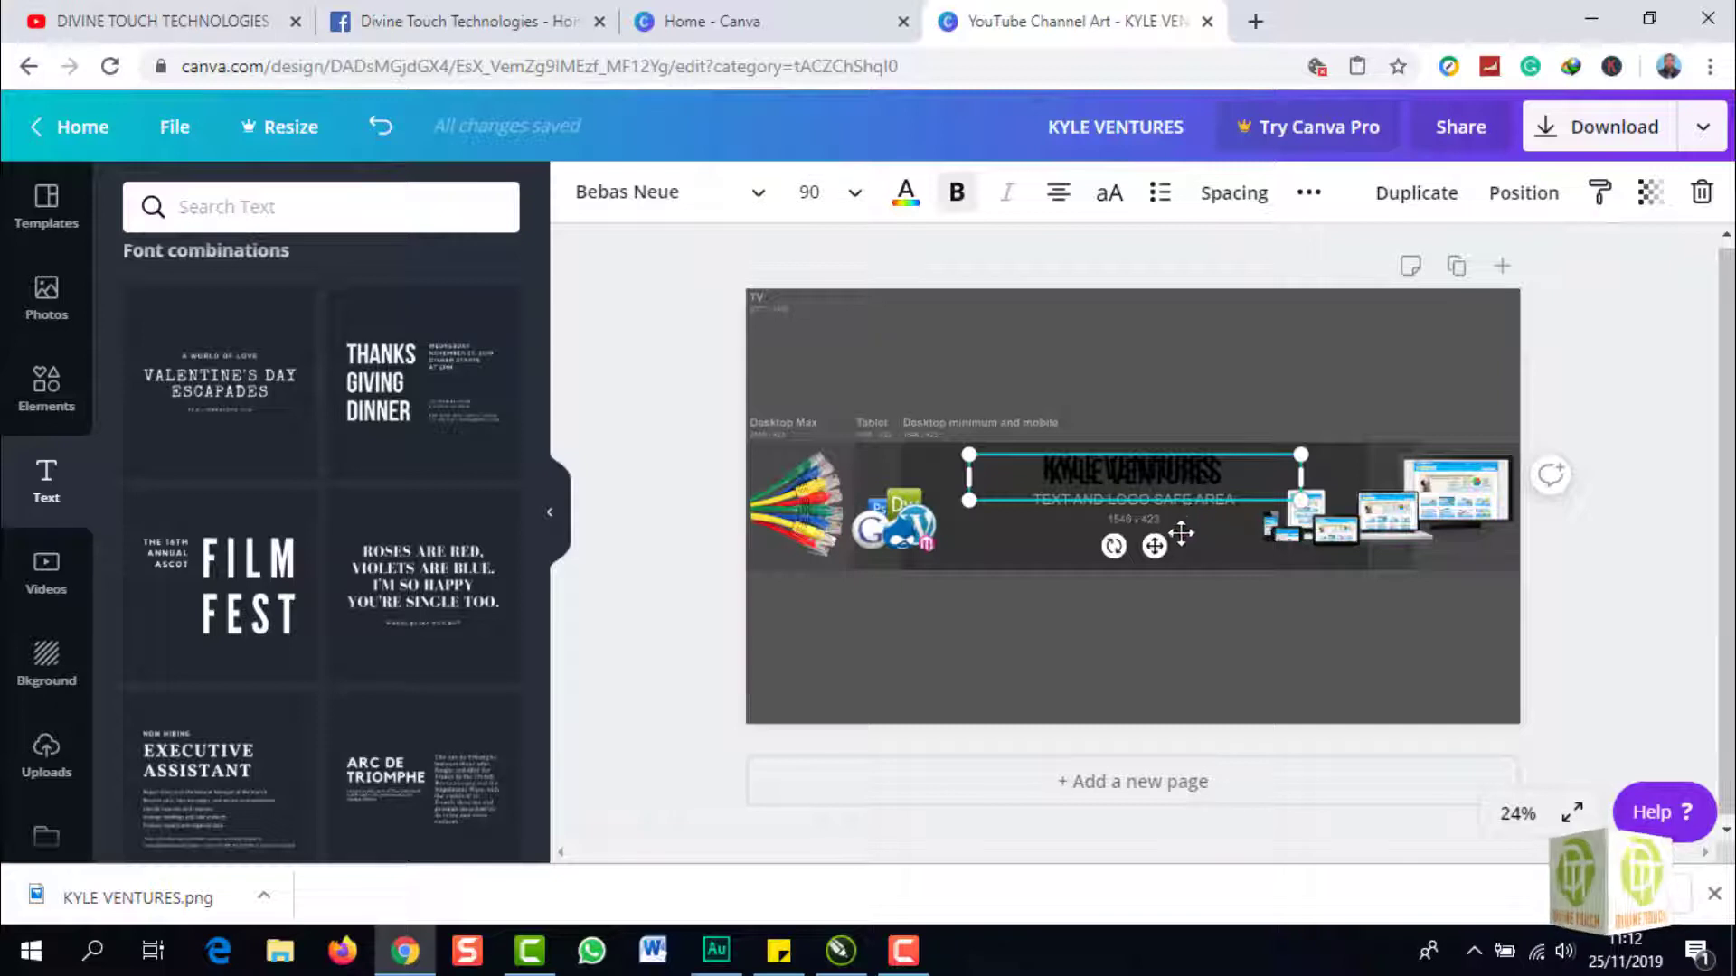
drag(1182, 533, 1155, 558)
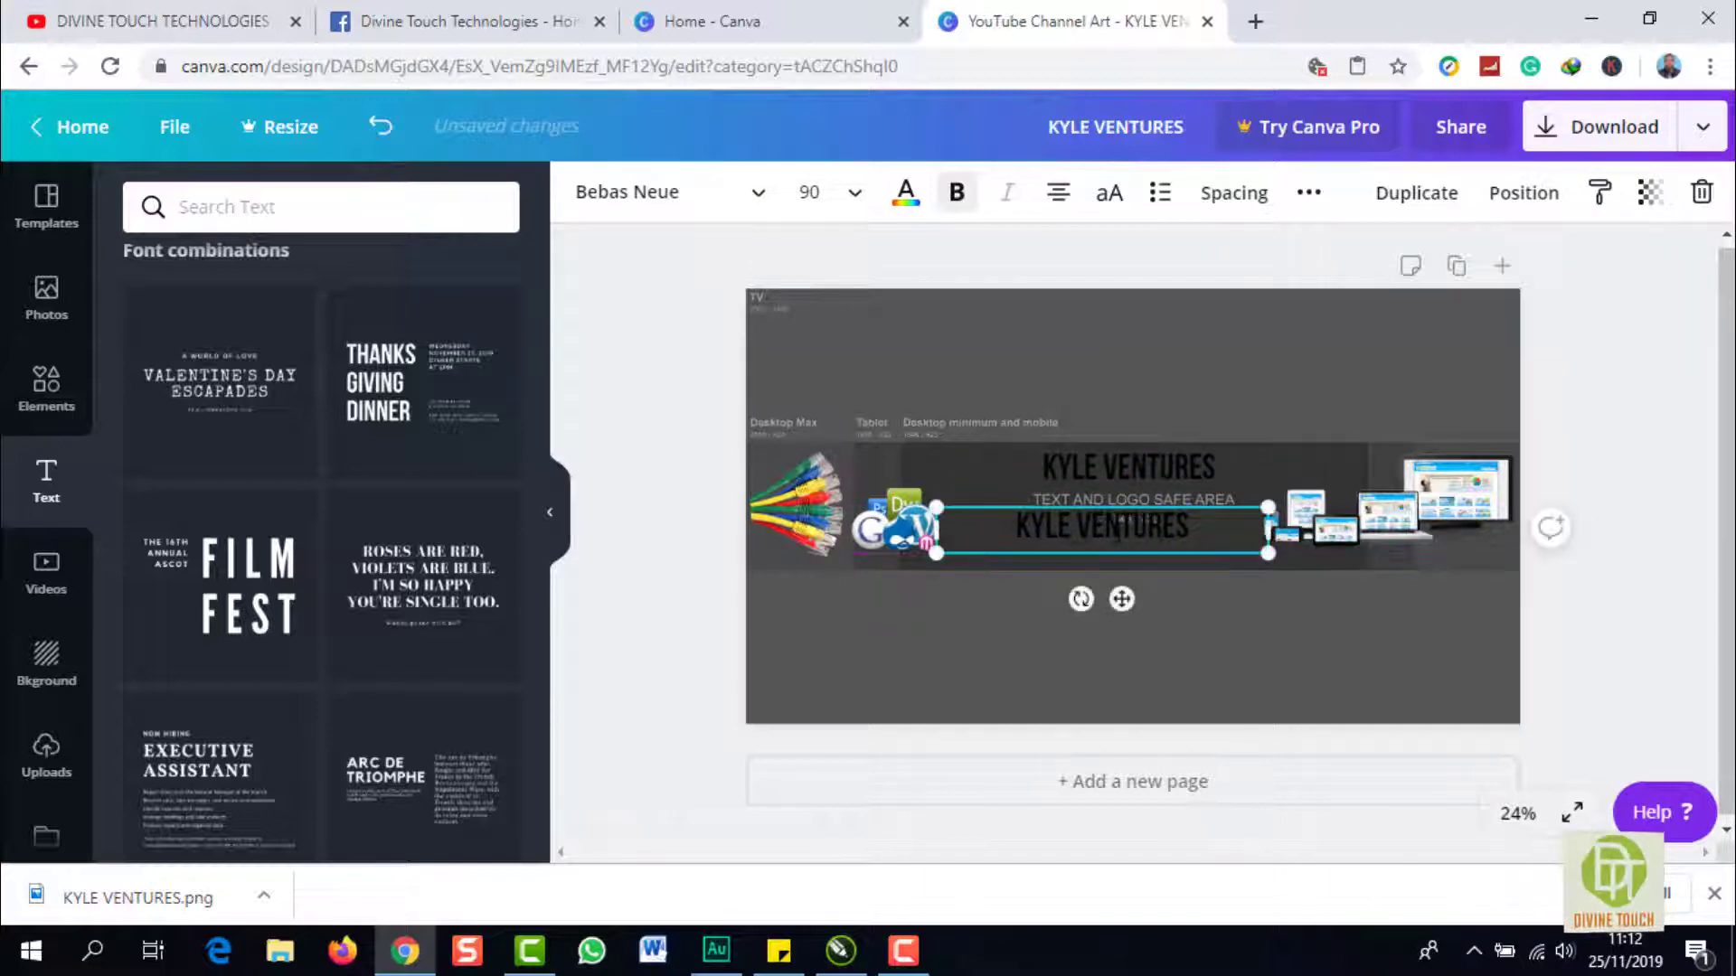
Replace the duplicate heading's text with THE NEXT LEVEL IN IT SERVICES and widen its box so it fits on one line
double_click(1120, 529)
key(ctrl+a)
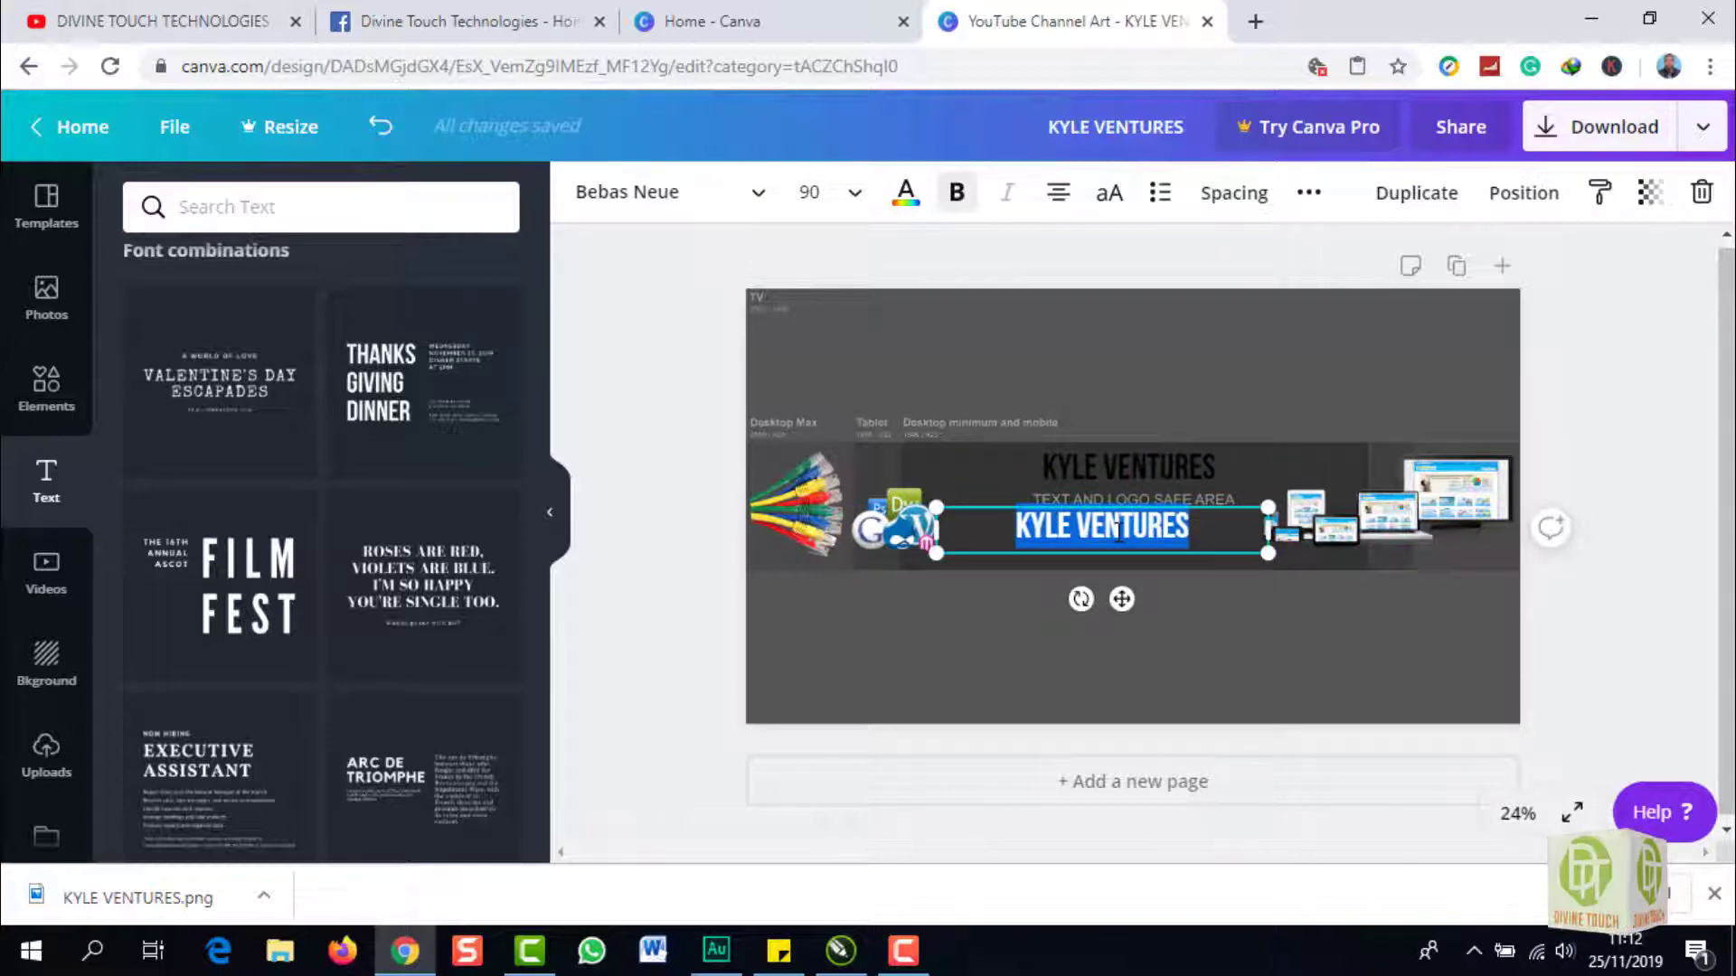
click(849, 951)
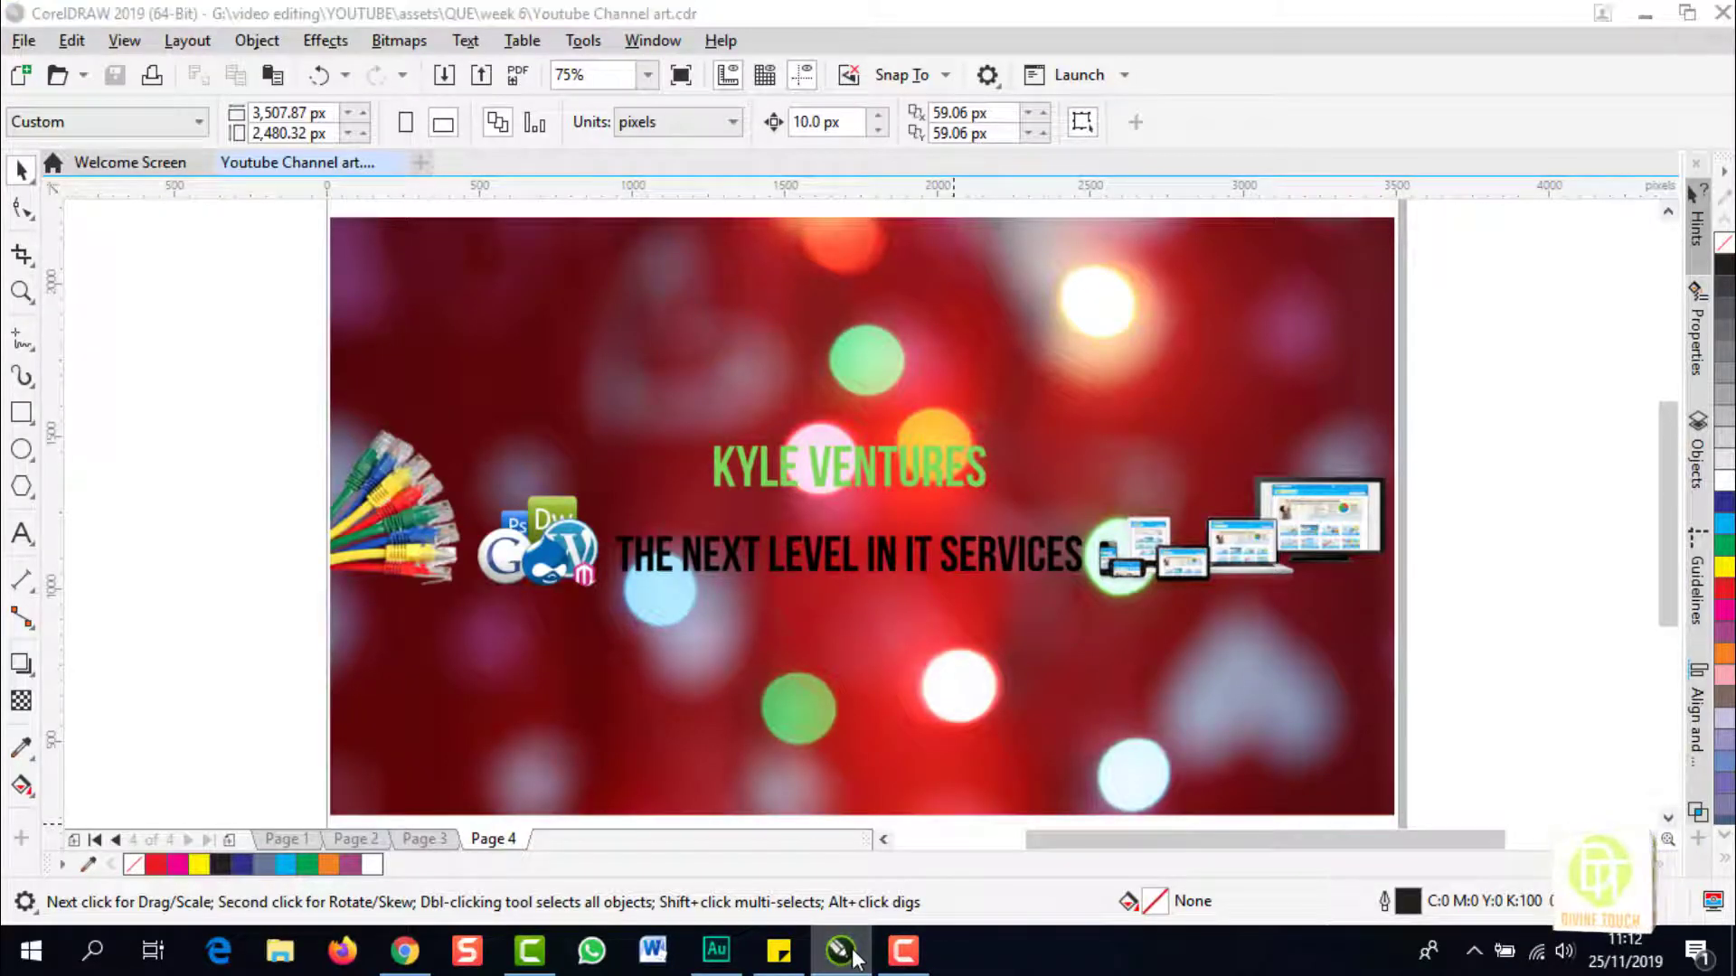
click(848, 952)
text(THE)
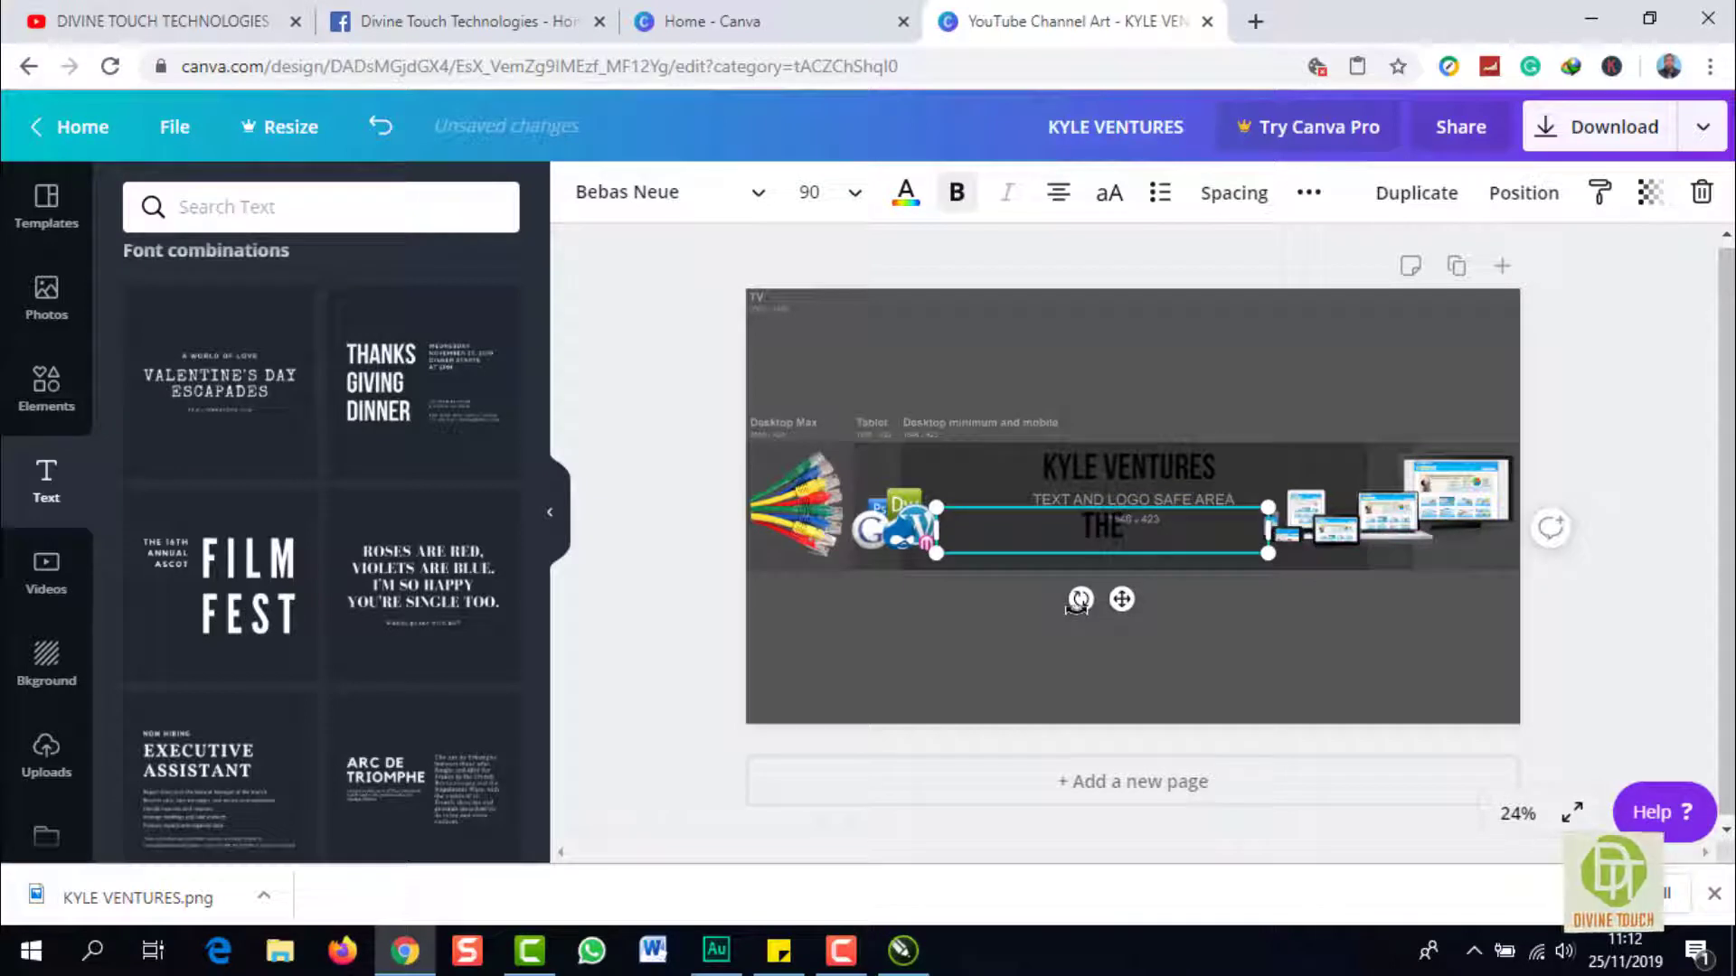
text( NEXT)
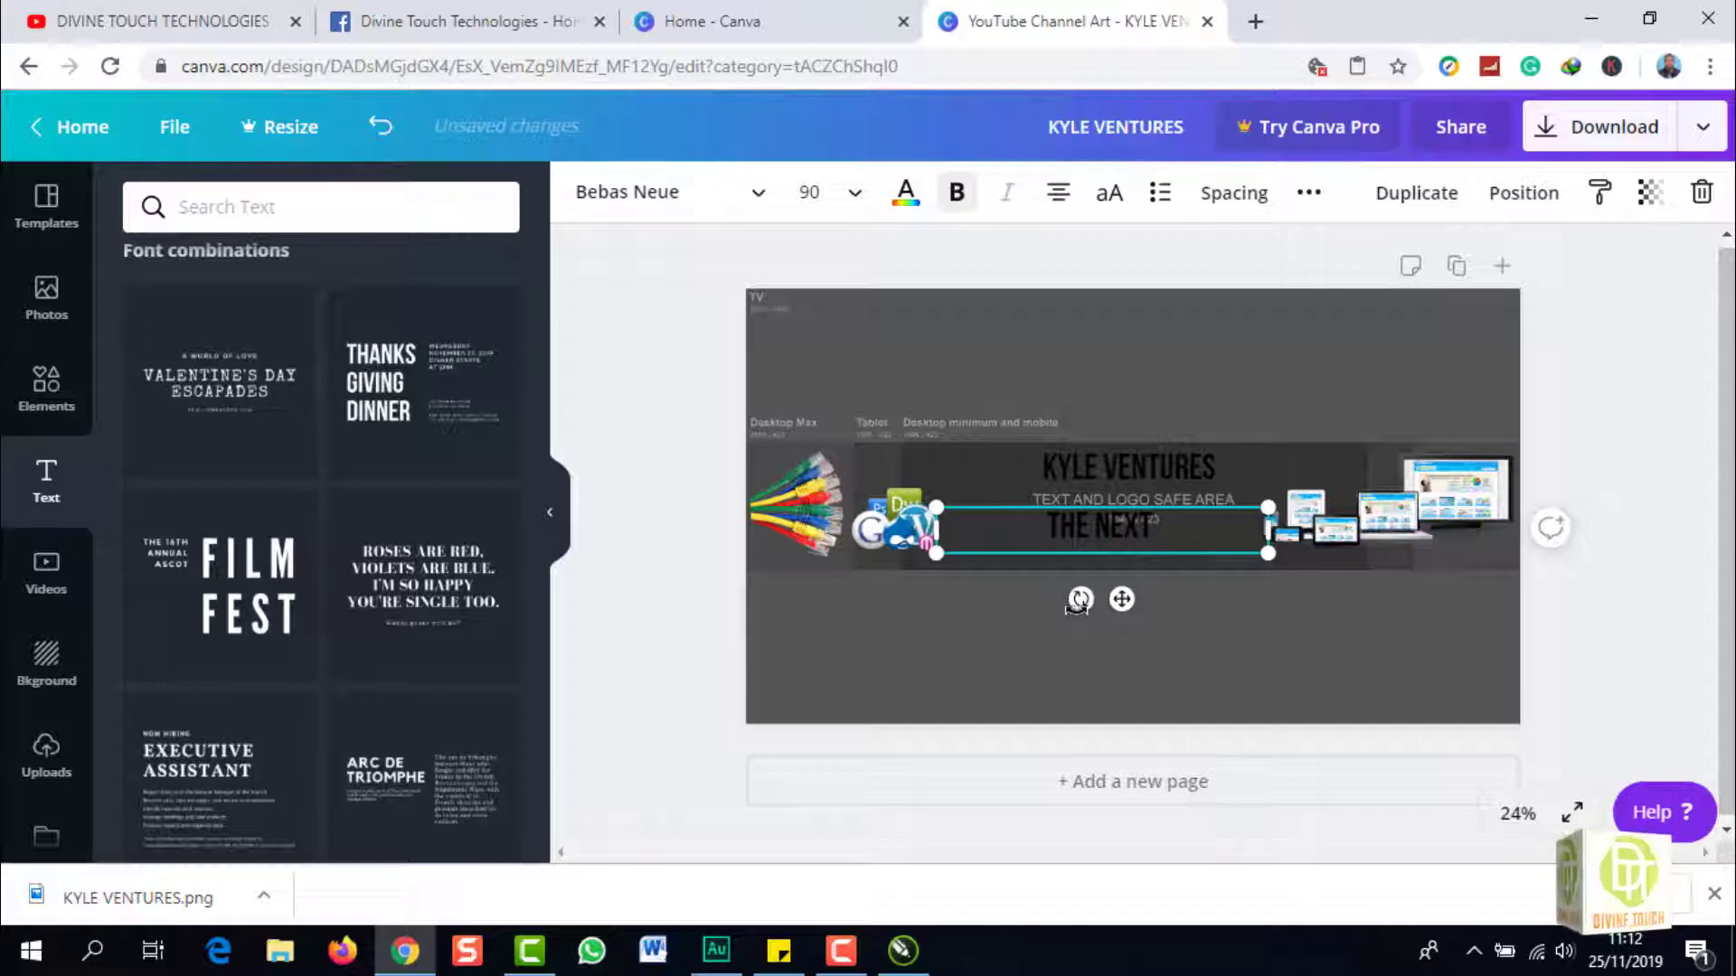
text( LE)
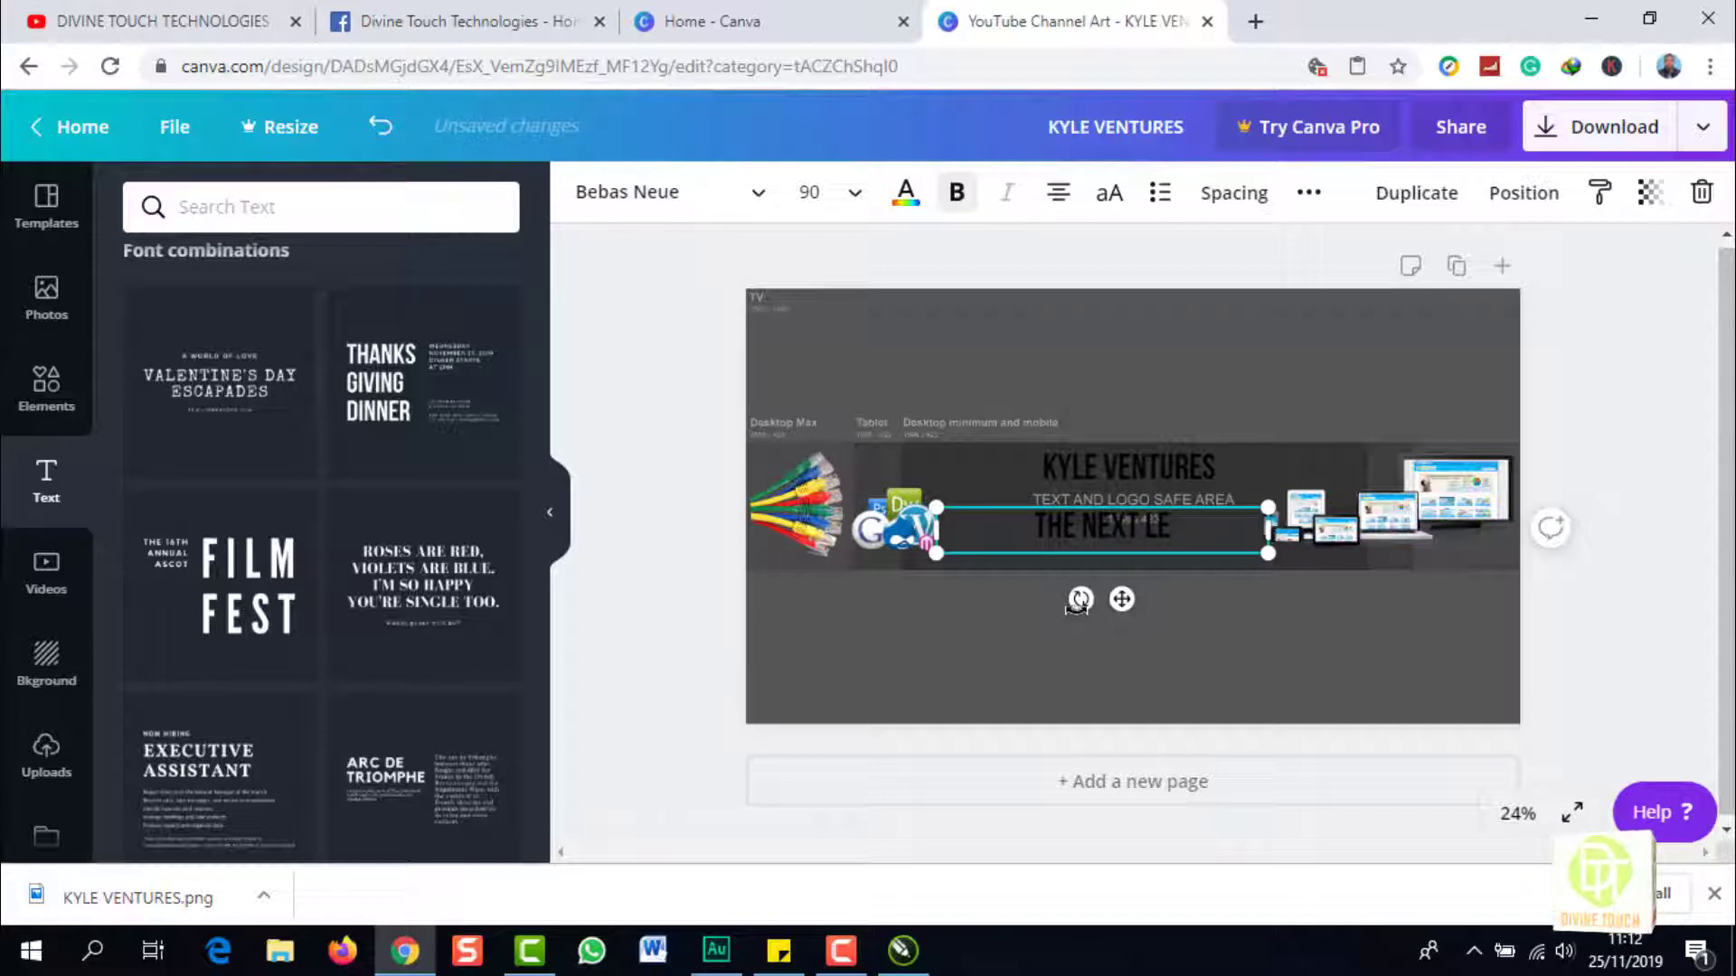
text(VEL)
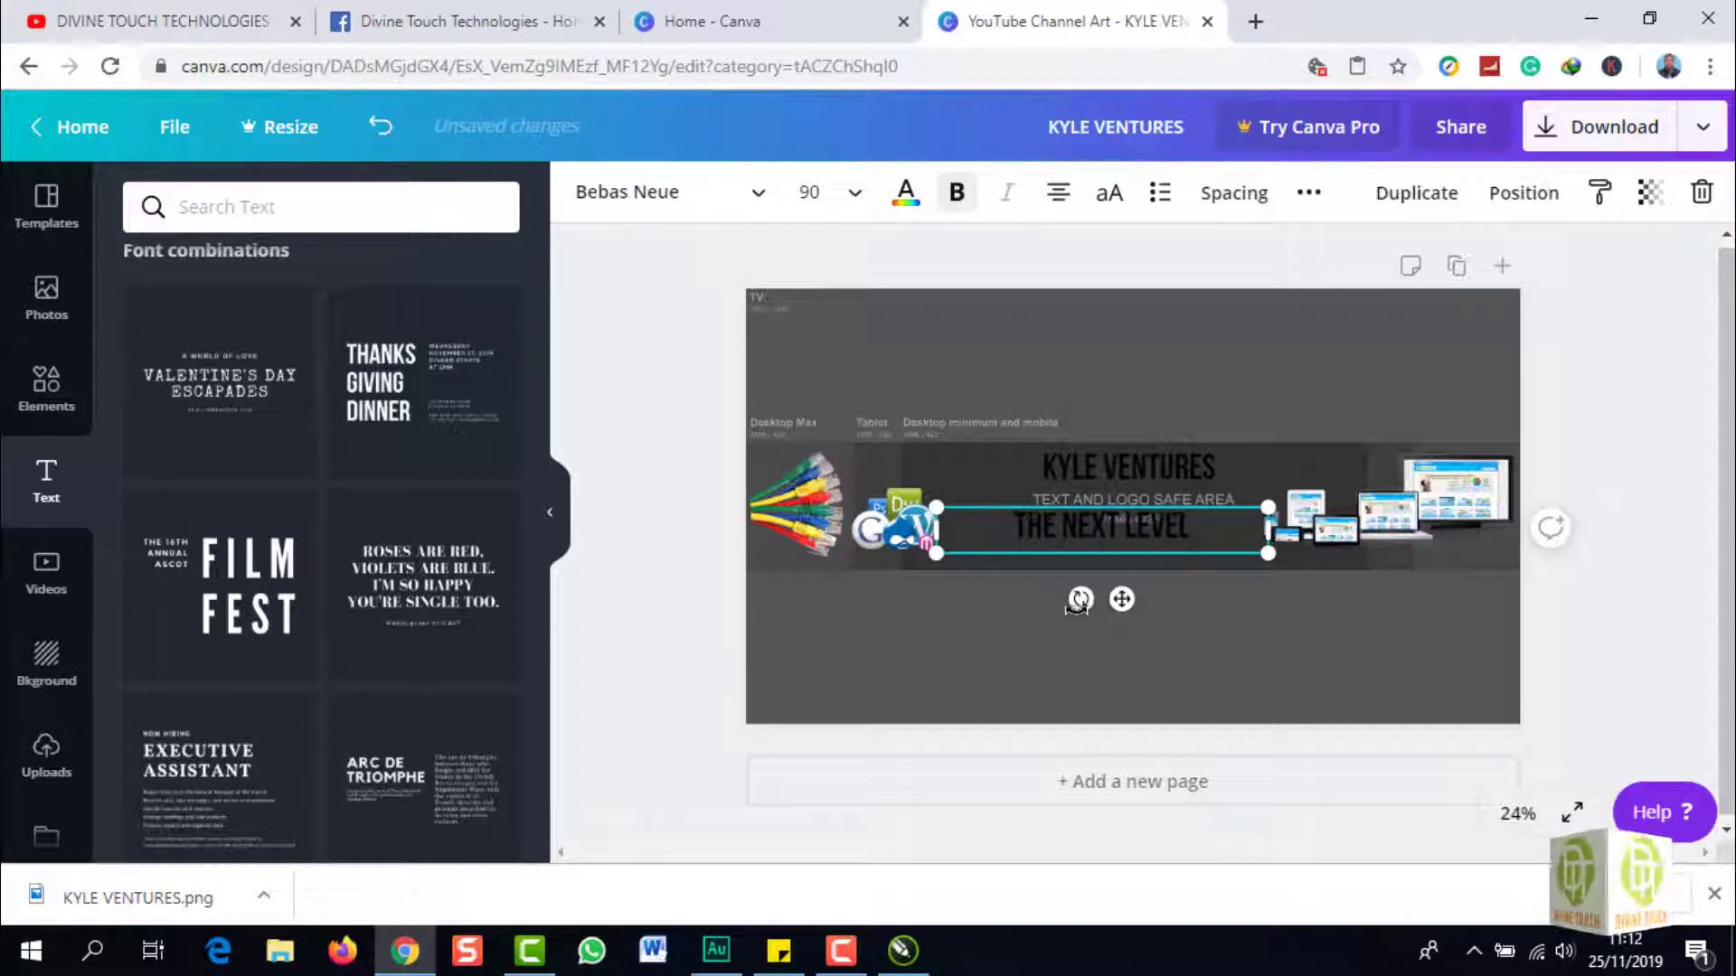
text( IN)
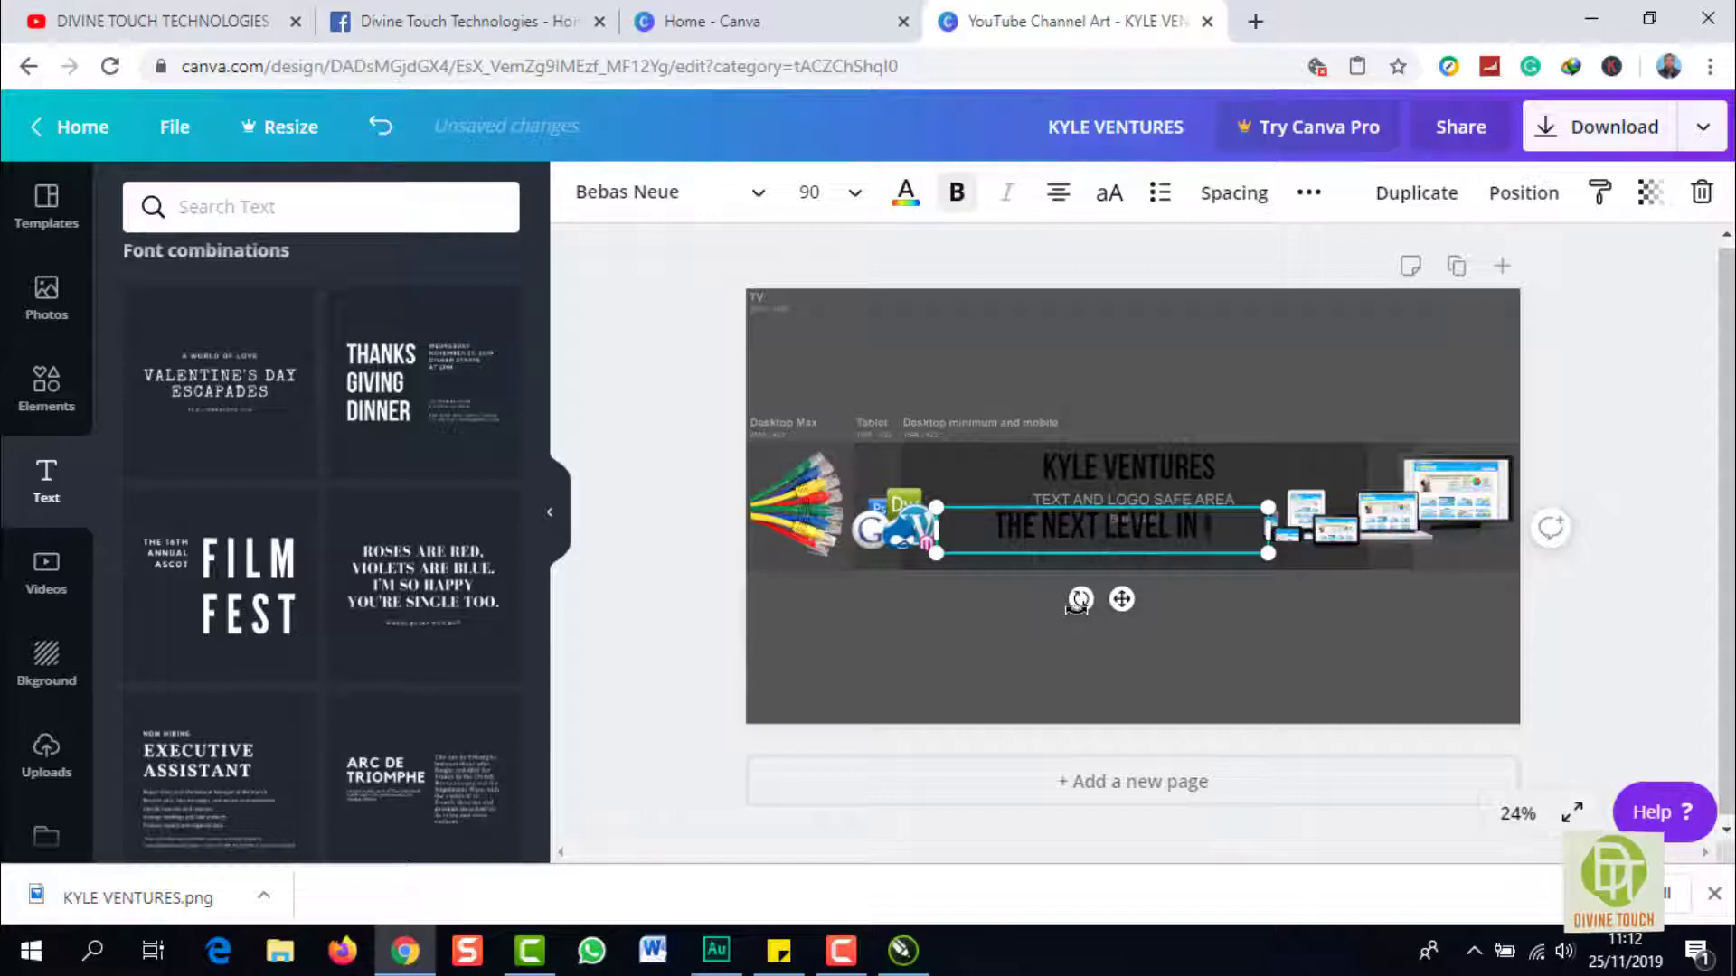
text( IT SER)
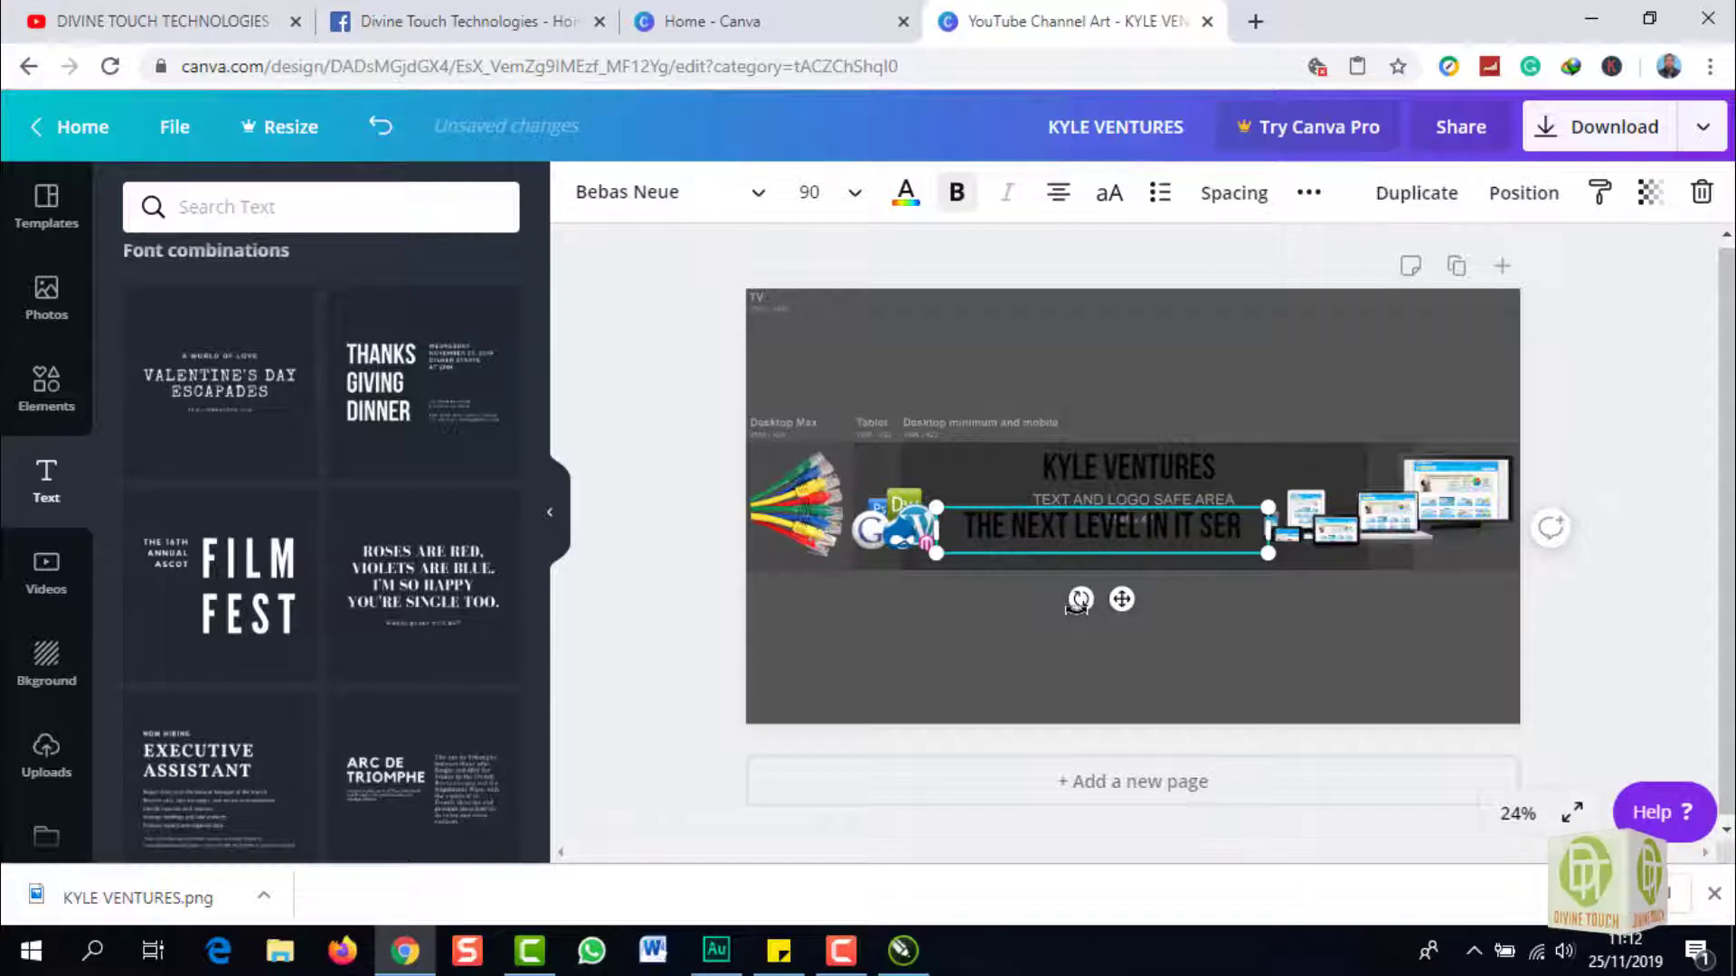
text(VICES)
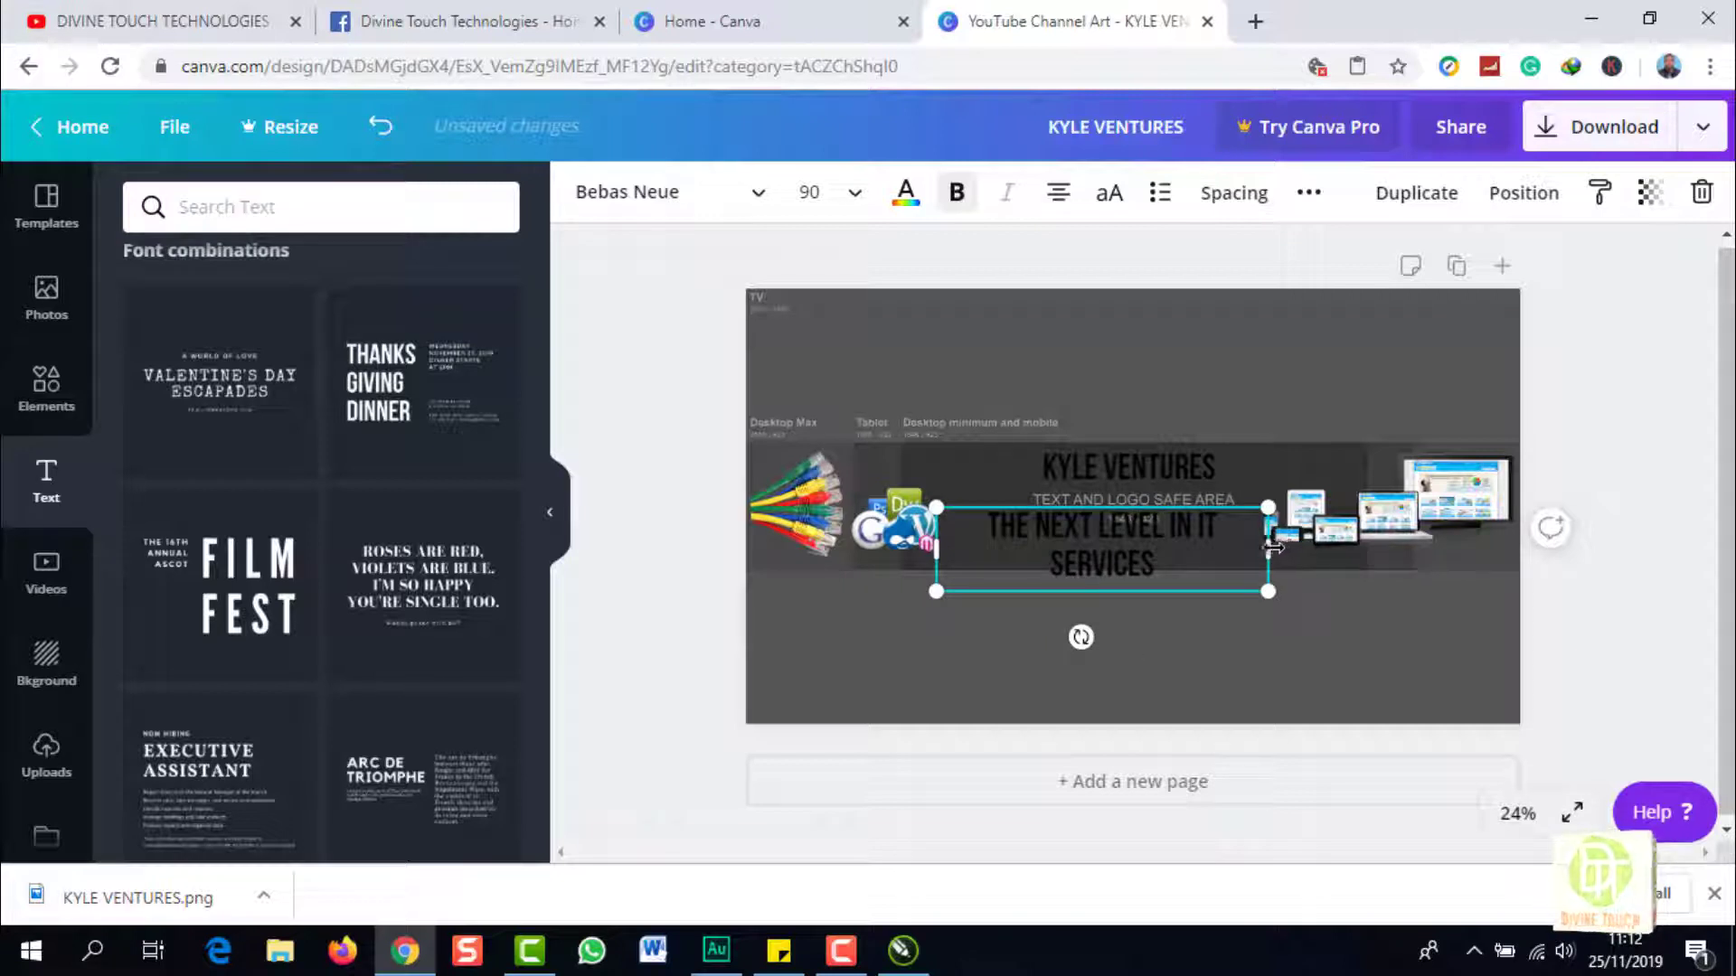
drag(1273, 546, 1356, 540)
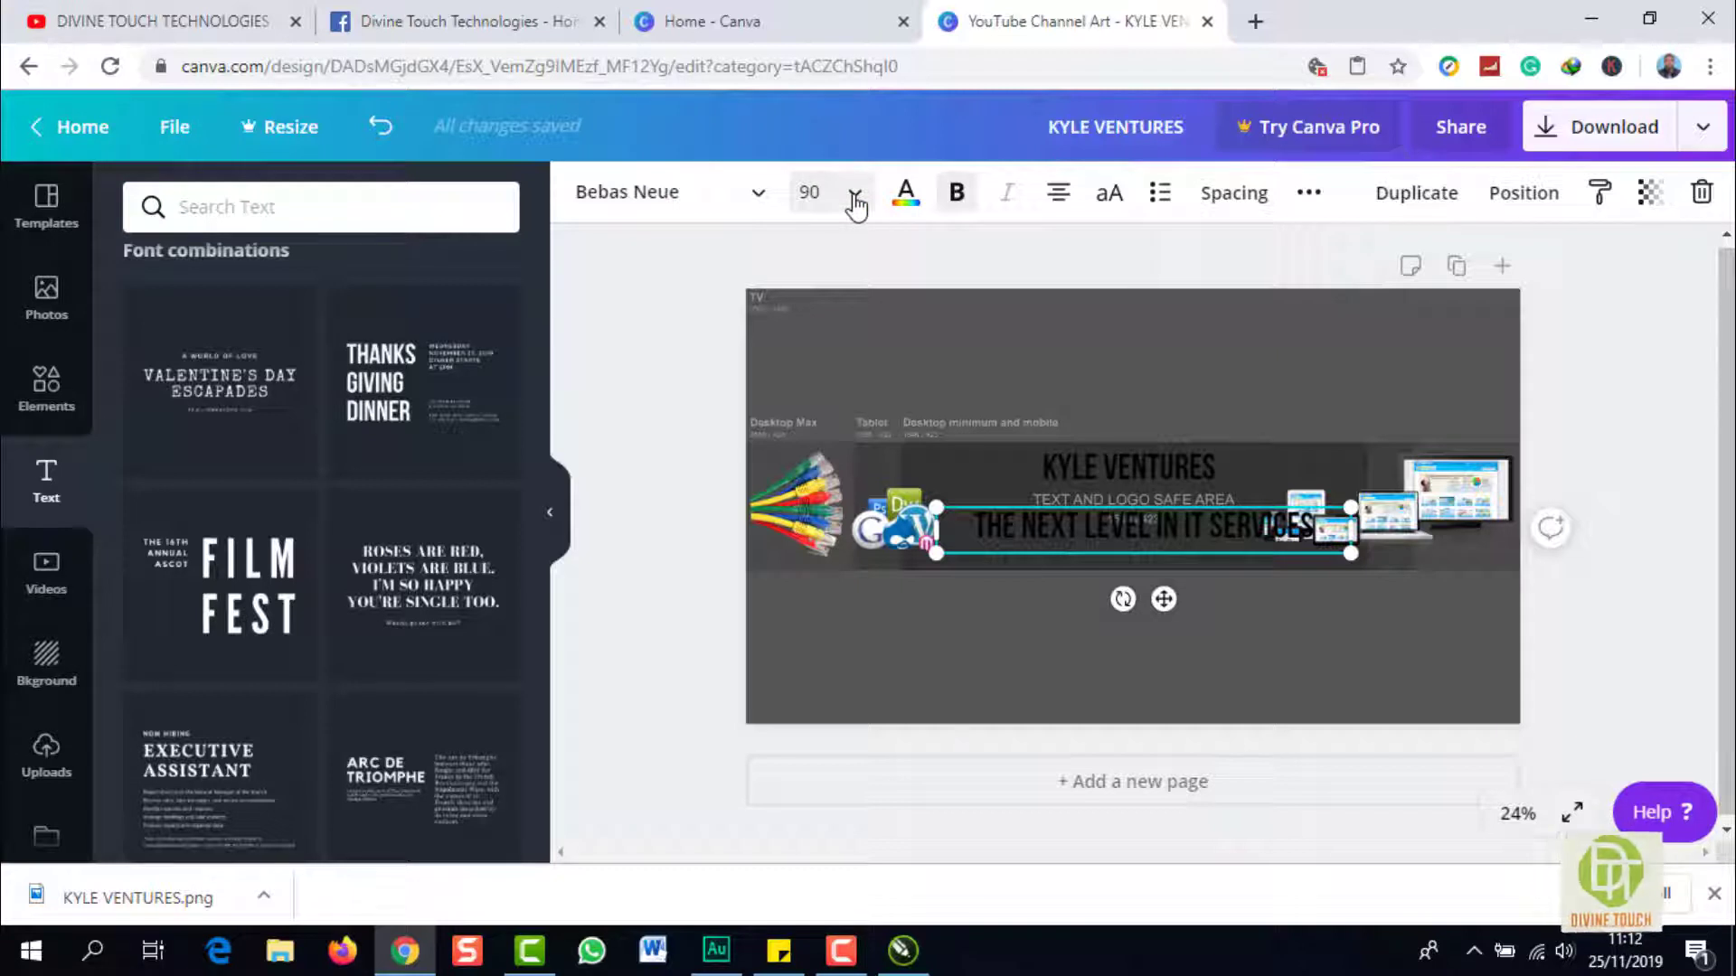
Set the THE NEXT LEVEL IN IT SERVICES tagline to size 80, move it slightly down and left, and narrow its box
click(854, 193)
drag(937, 356, 934, 588)
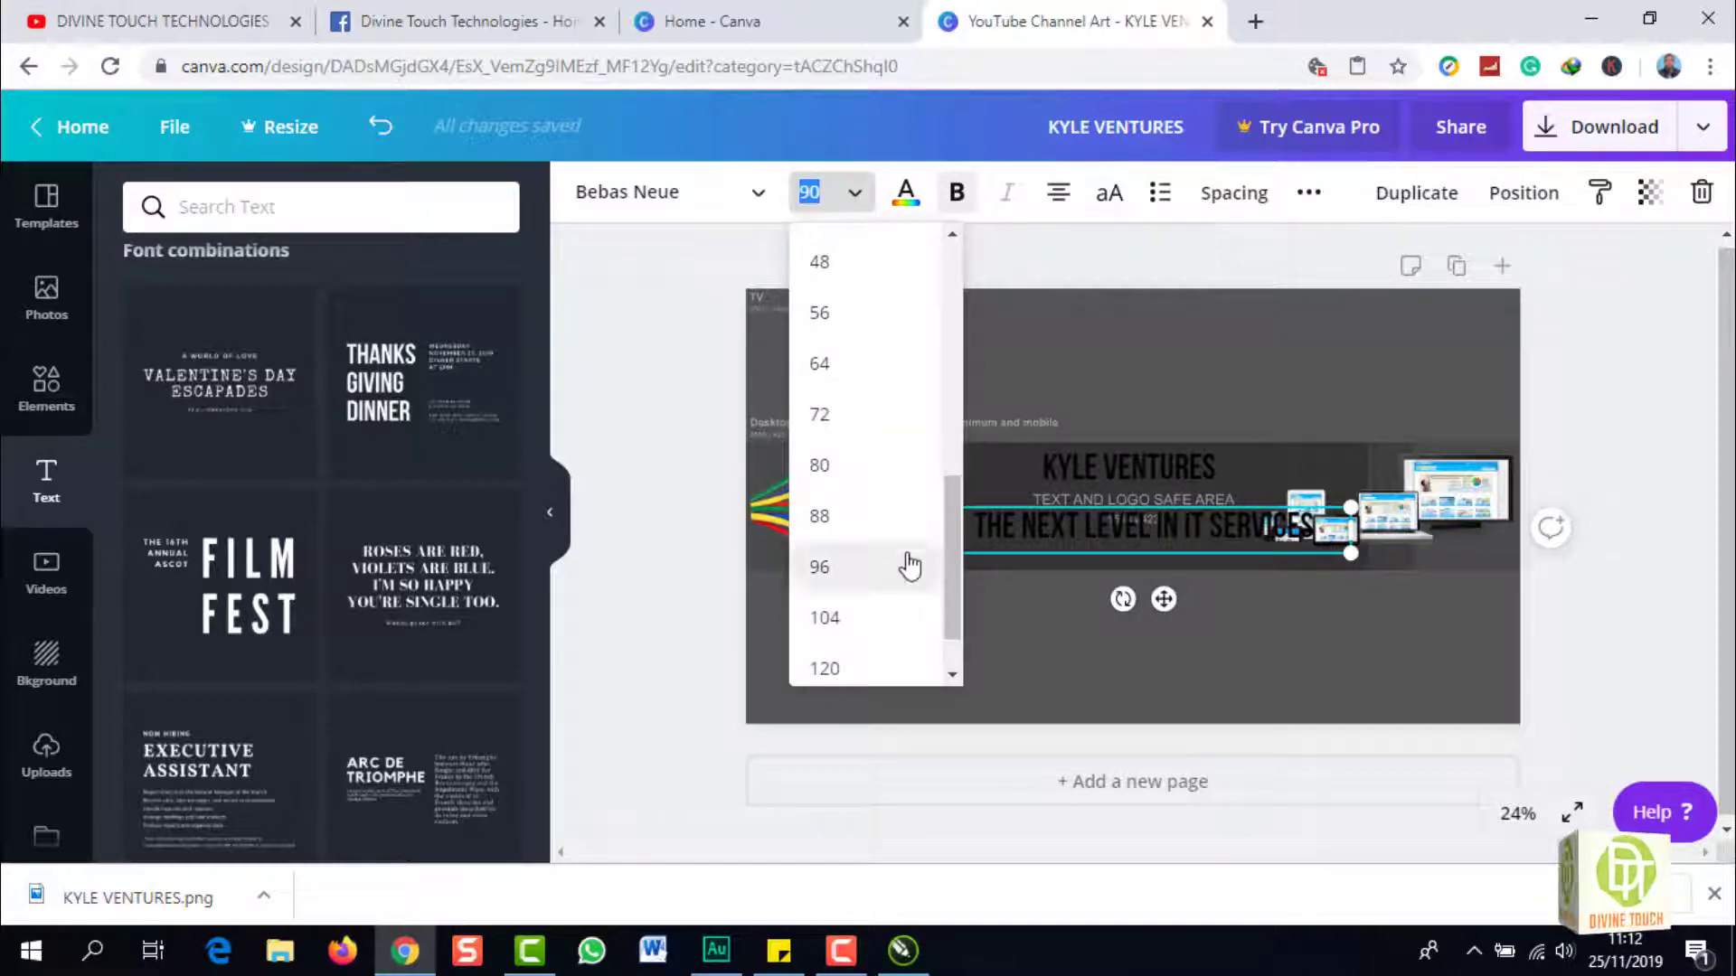
click(819, 465)
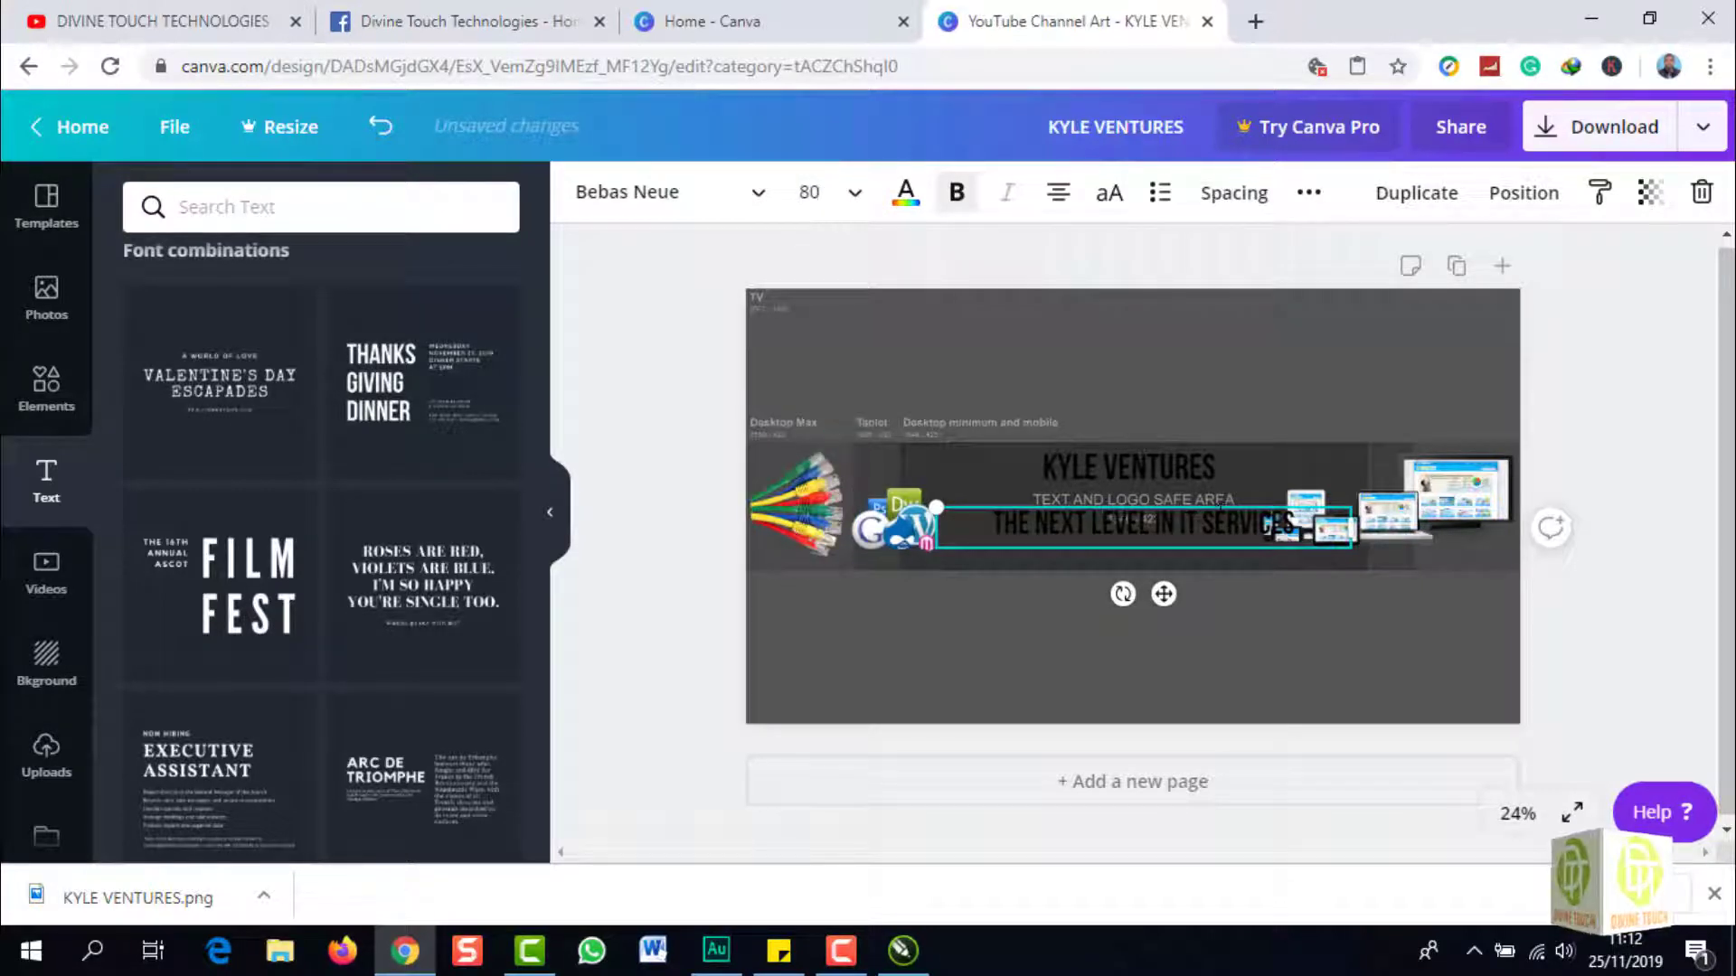
drag(1220, 502, 1205, 517)
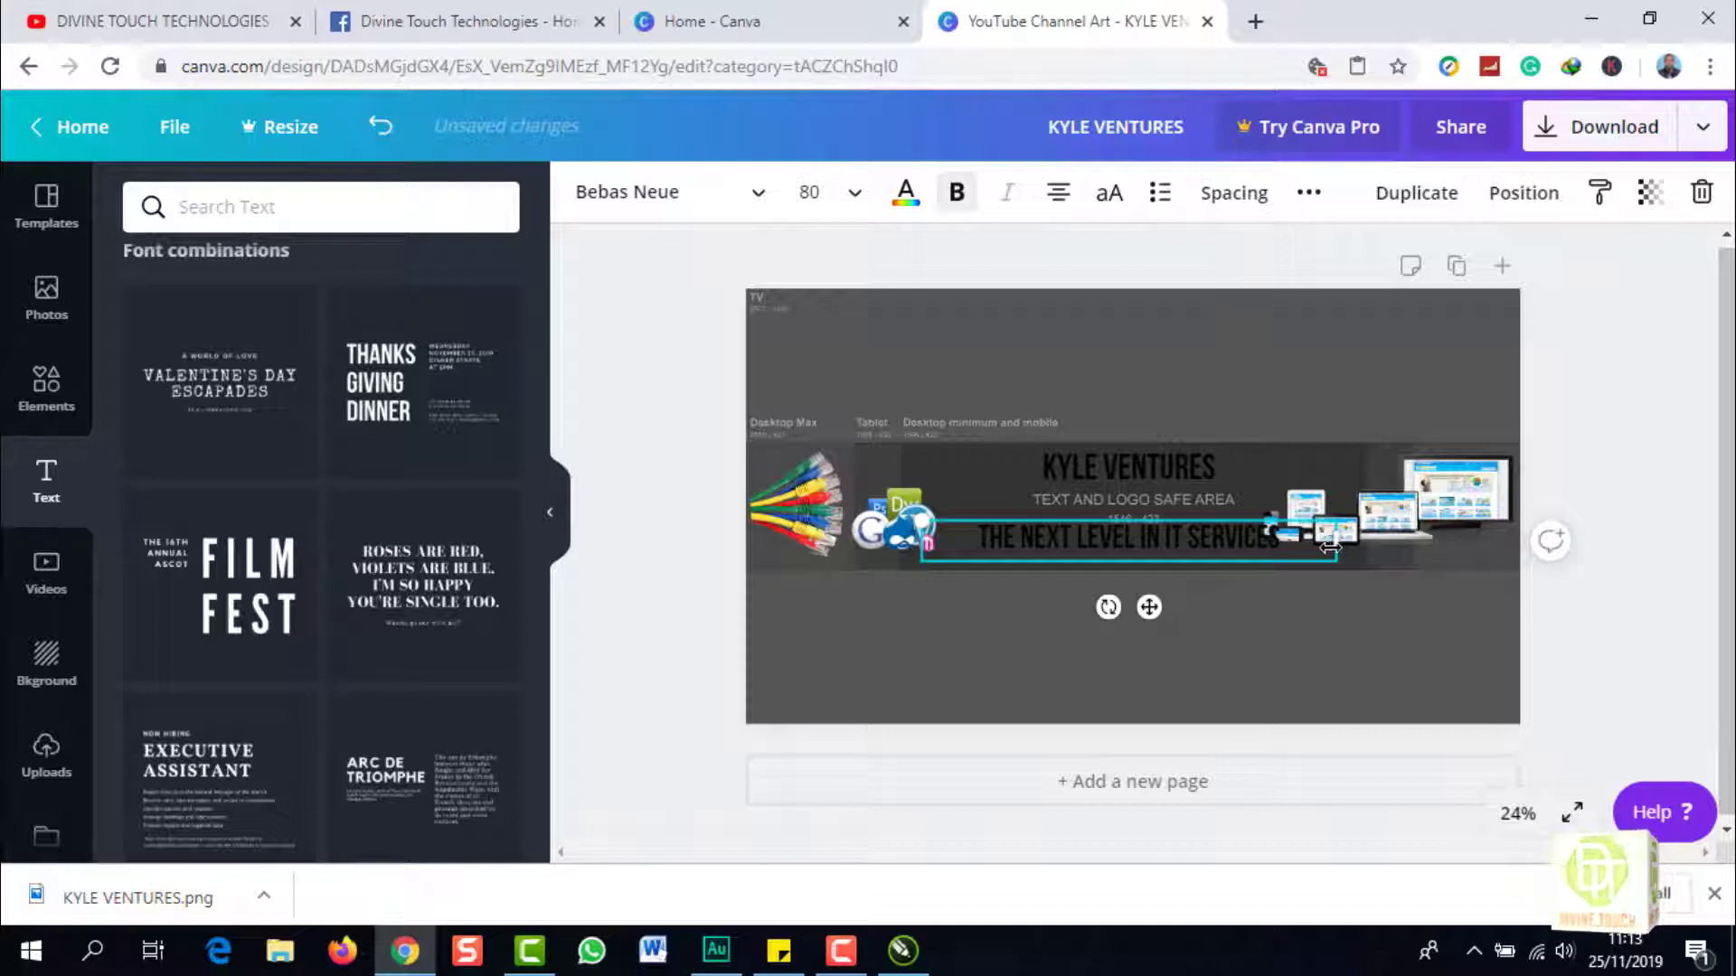
drag(1330, 547, 1287, 549)
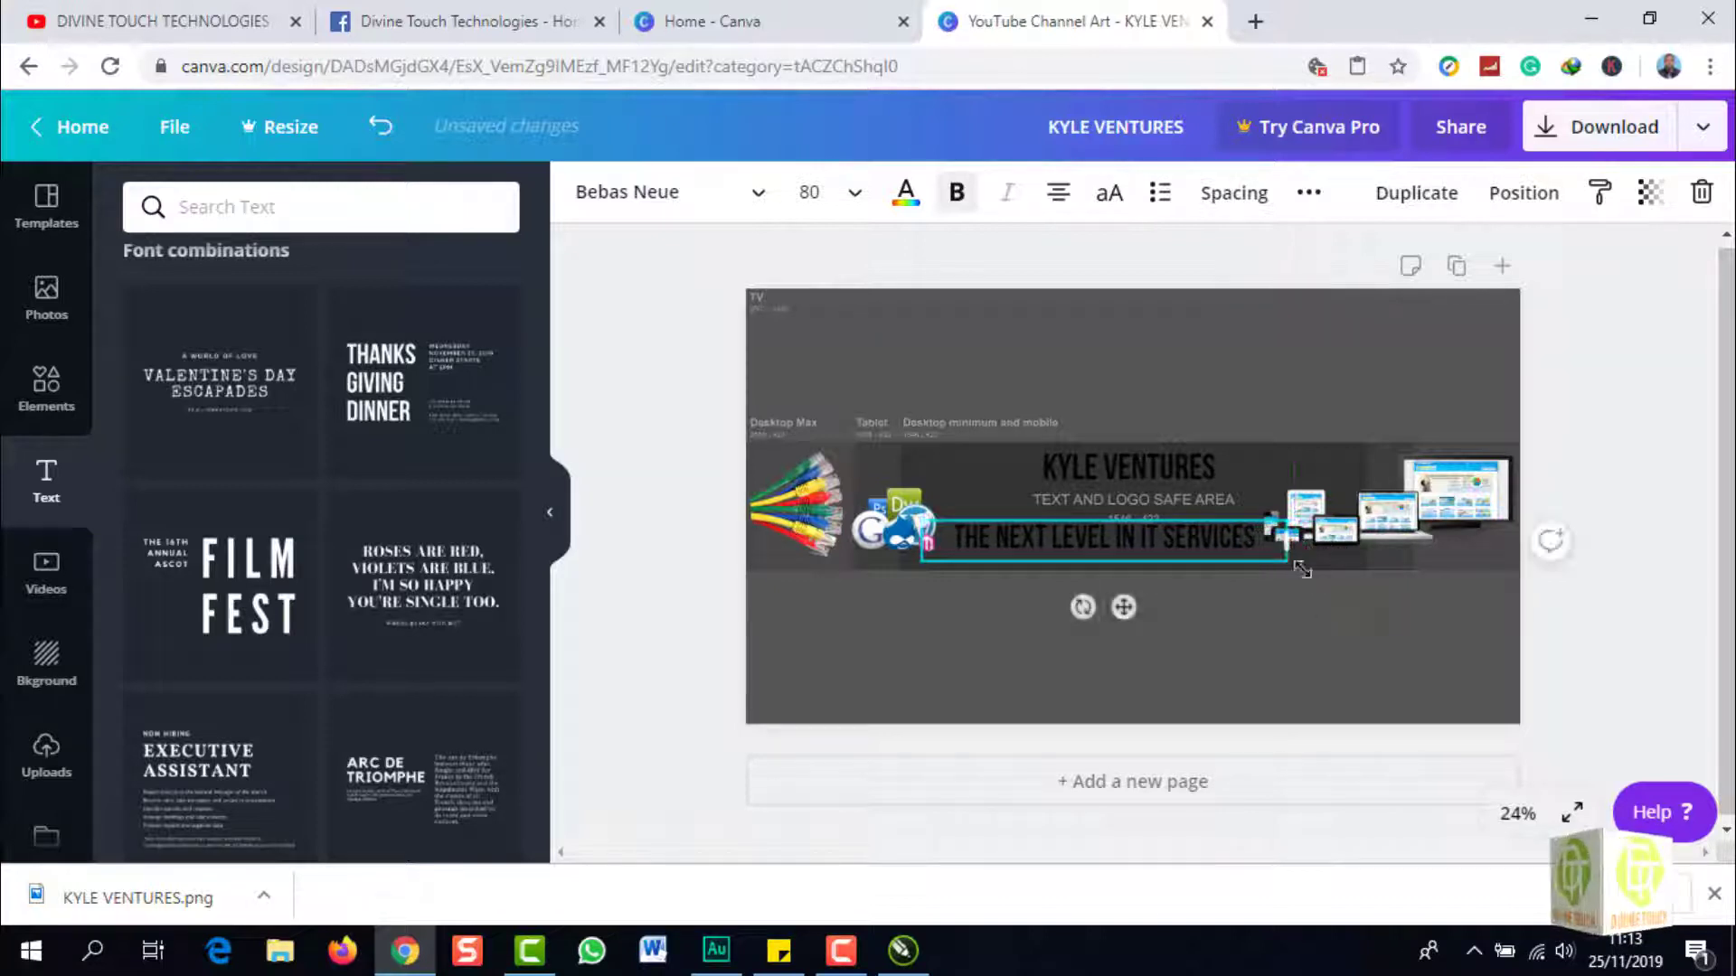
click(1608, 619)
Shrink the devices image slightly so that it clears the end of the tagline
click(1324, 542)
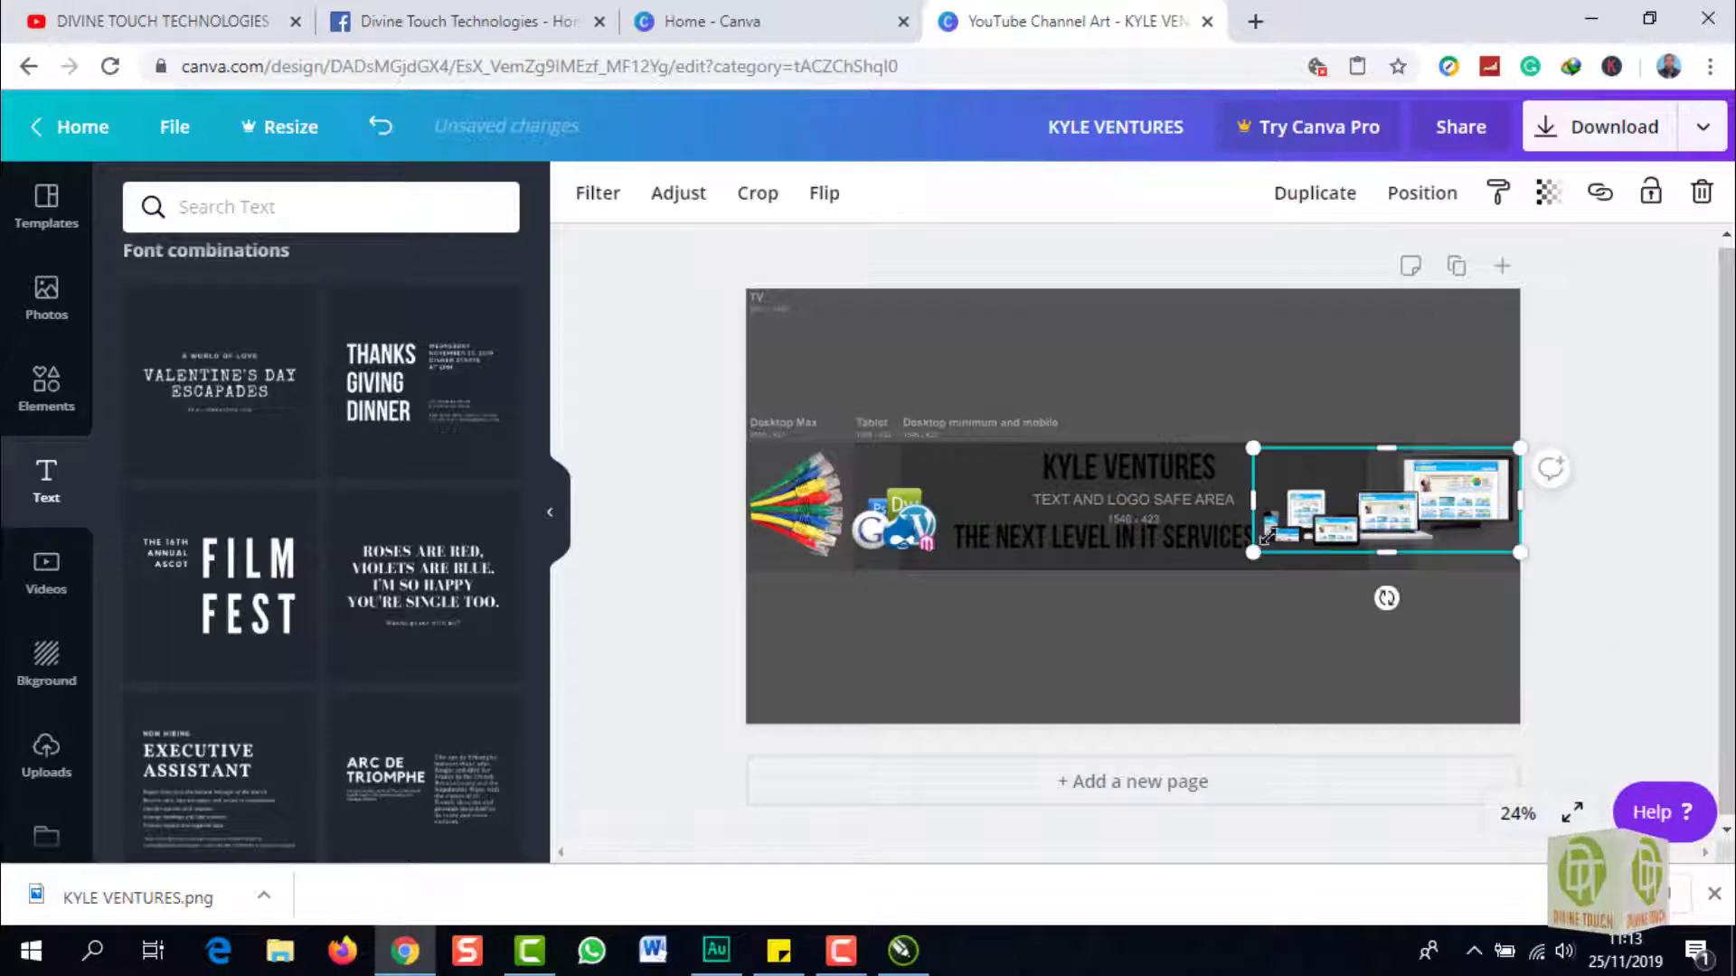
drag(1258, 555, 1275, 544)
click(1599, 577)
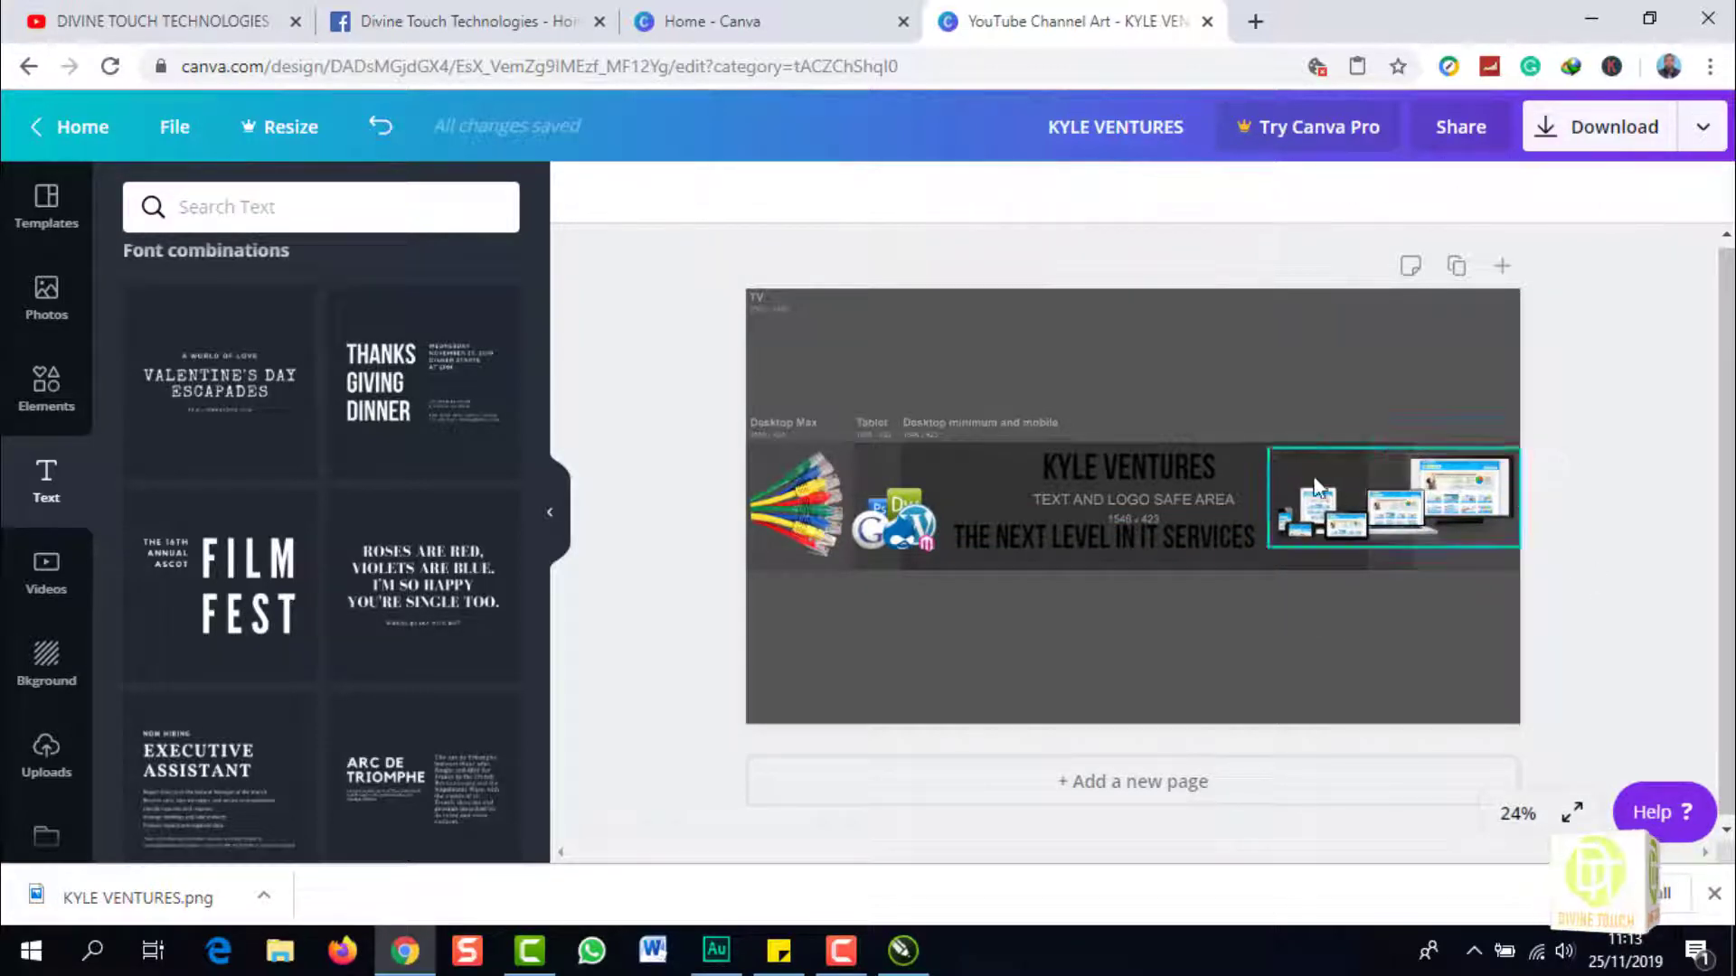
Move the KYLE VENTURES heading slightly up and left to sit over the tagline, and colour its text blue from the default colours
click(1158, 466)
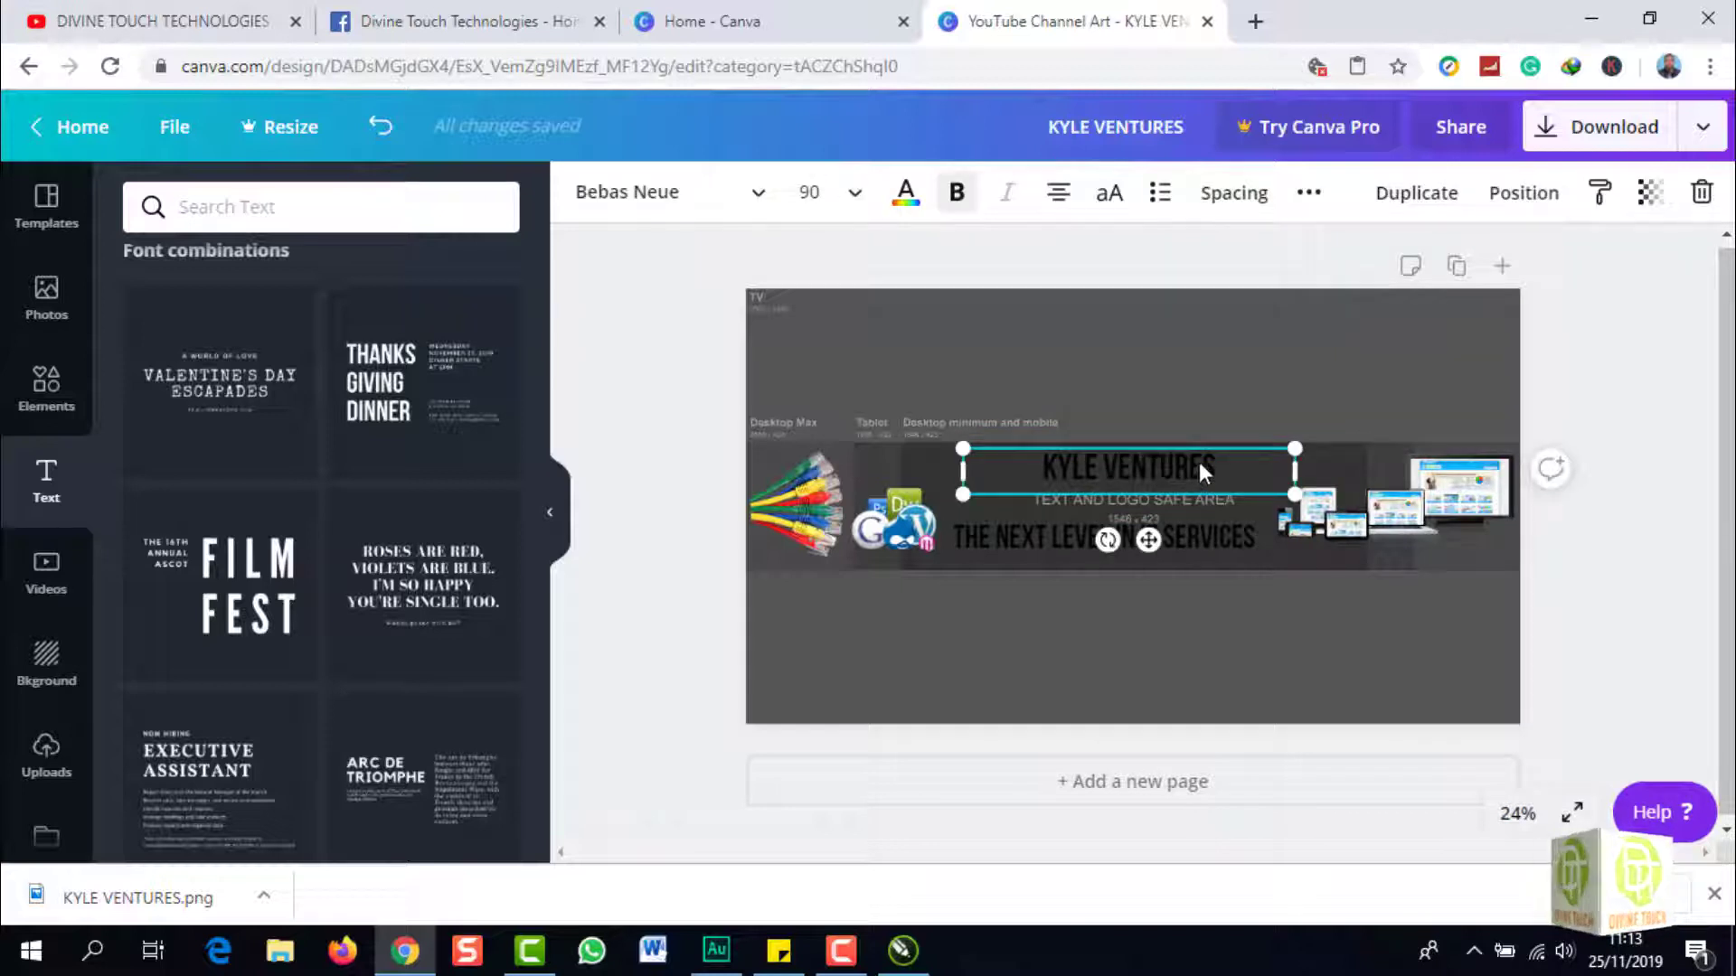
drag(1194, 465, 1184, 462)
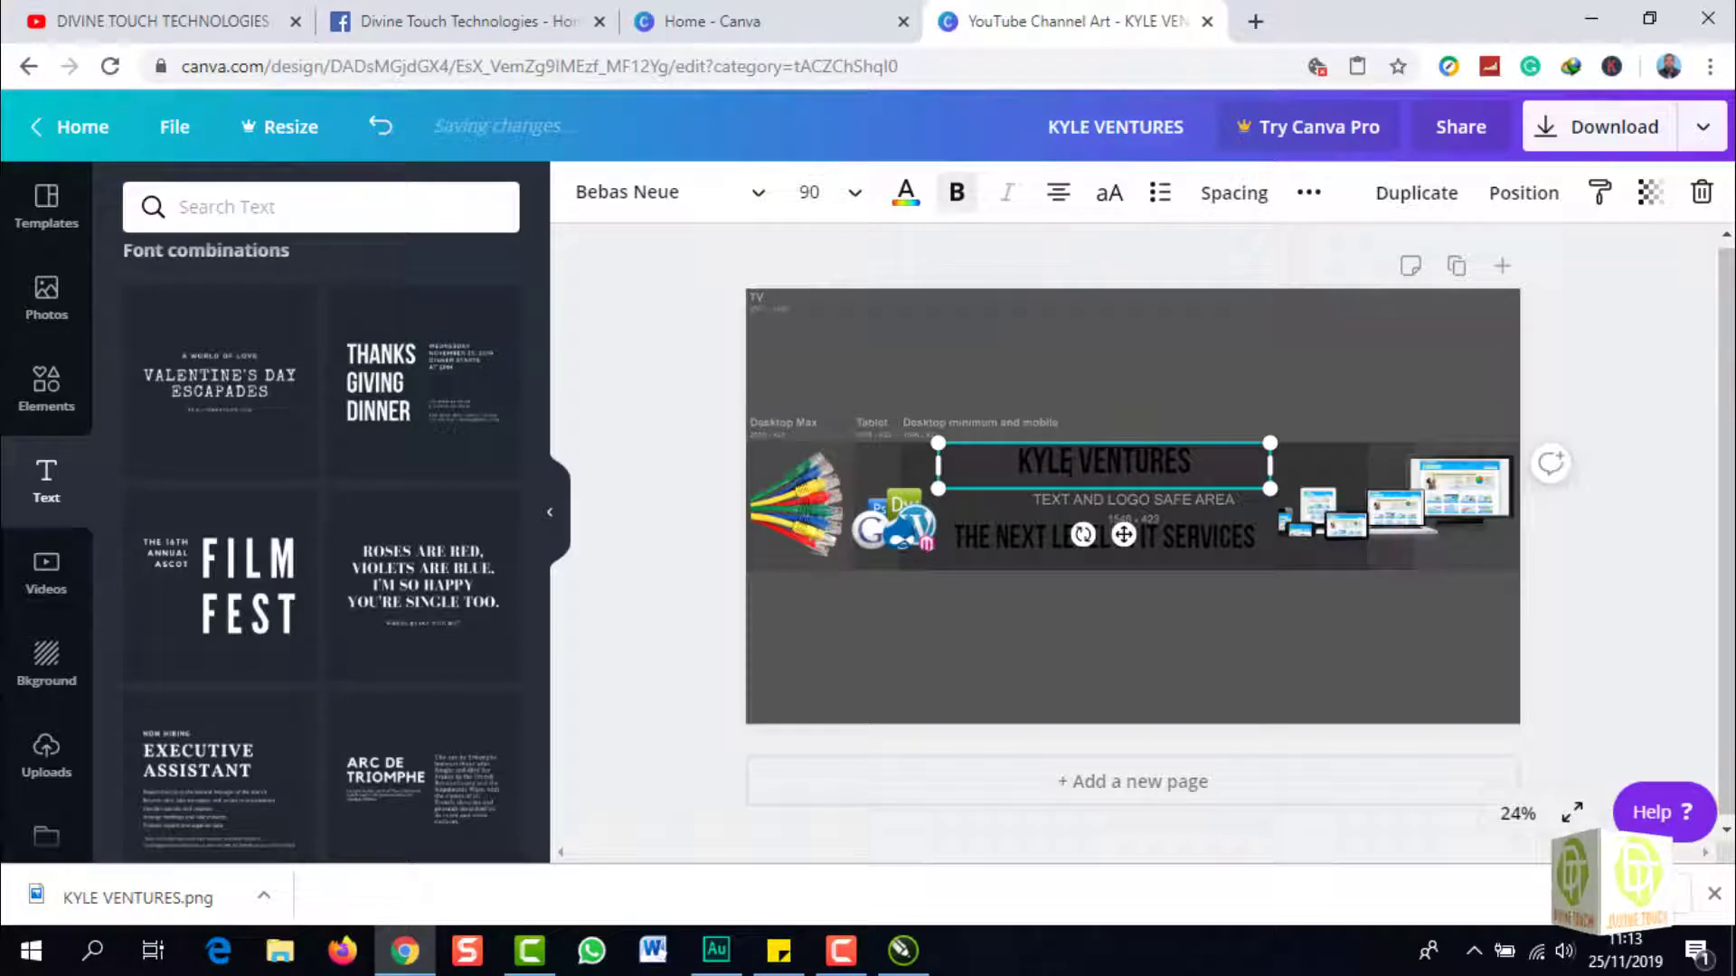
click(903, 197)
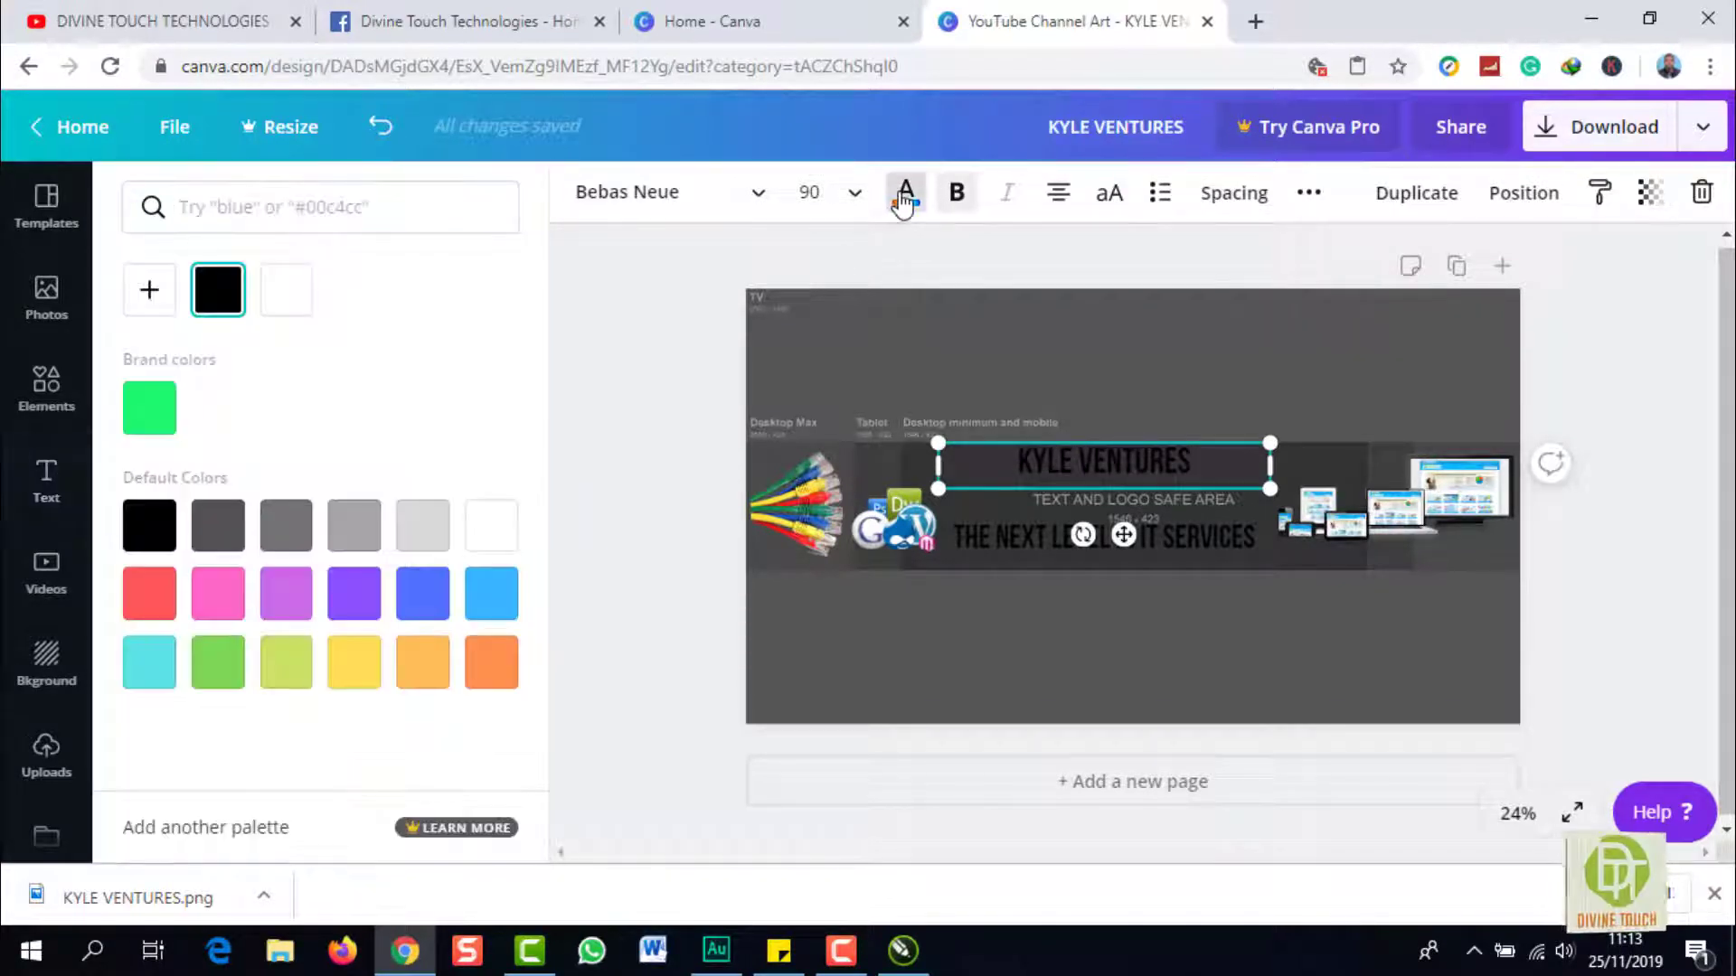
click(421, 601)
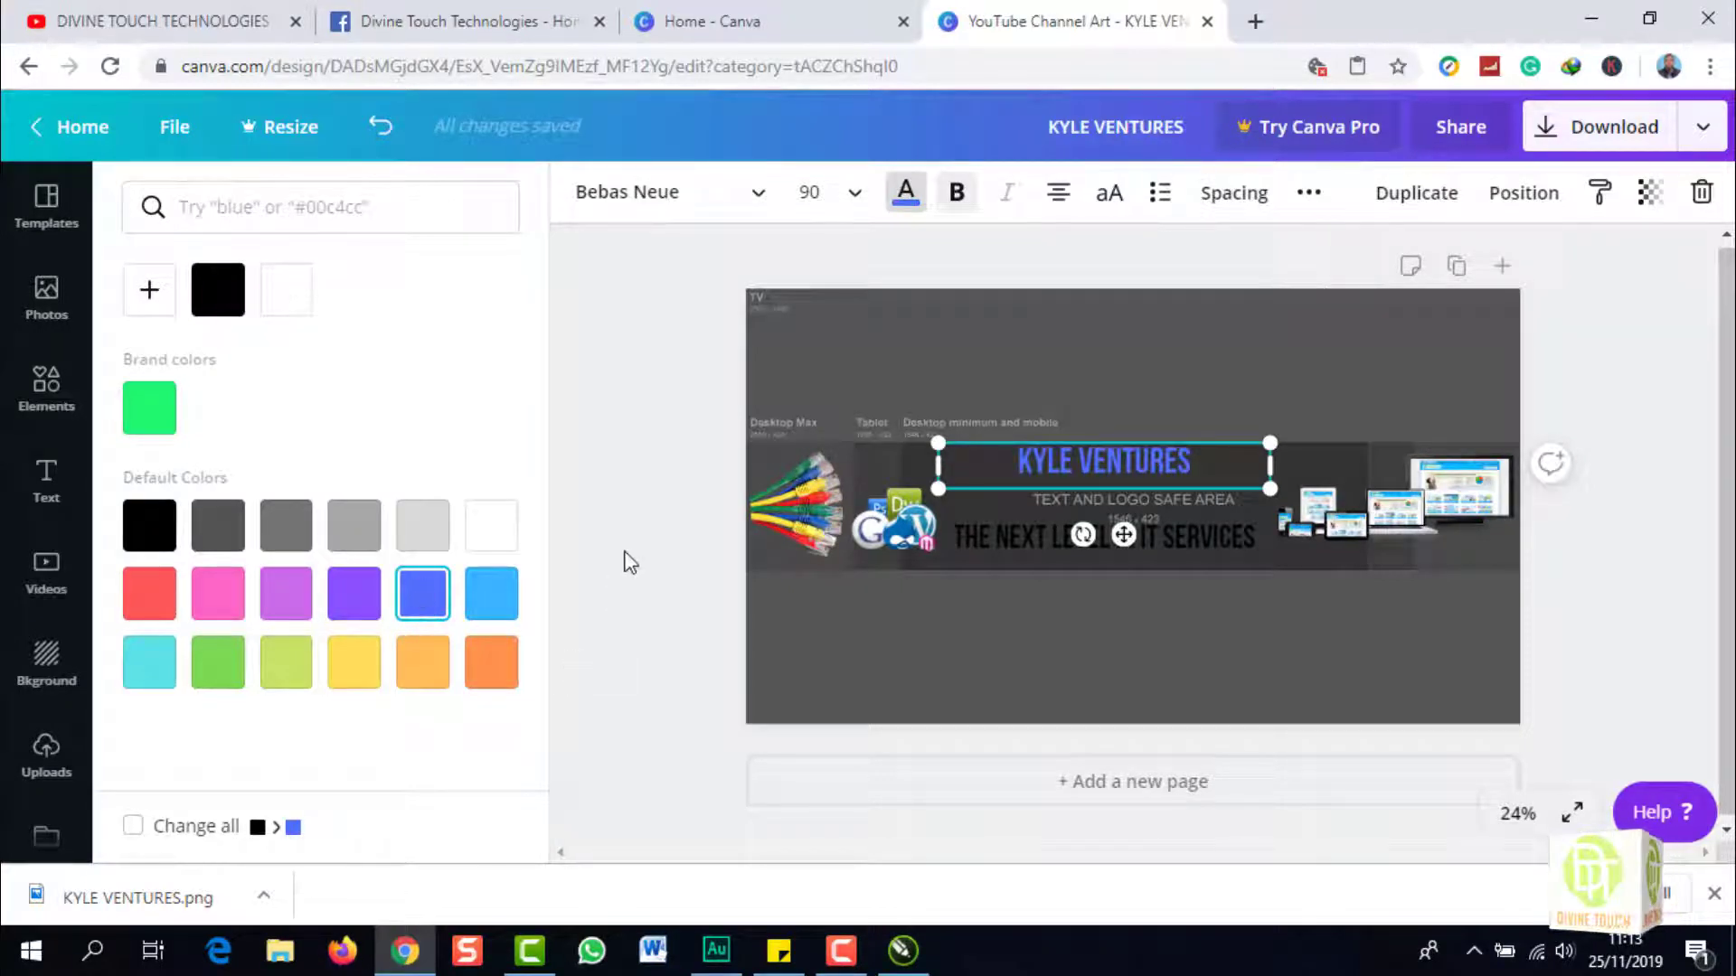
Colour the THE NEXT LEVEL IN IT SERVICES tagline orange from the default colours and deselect it
click(1000, 541)
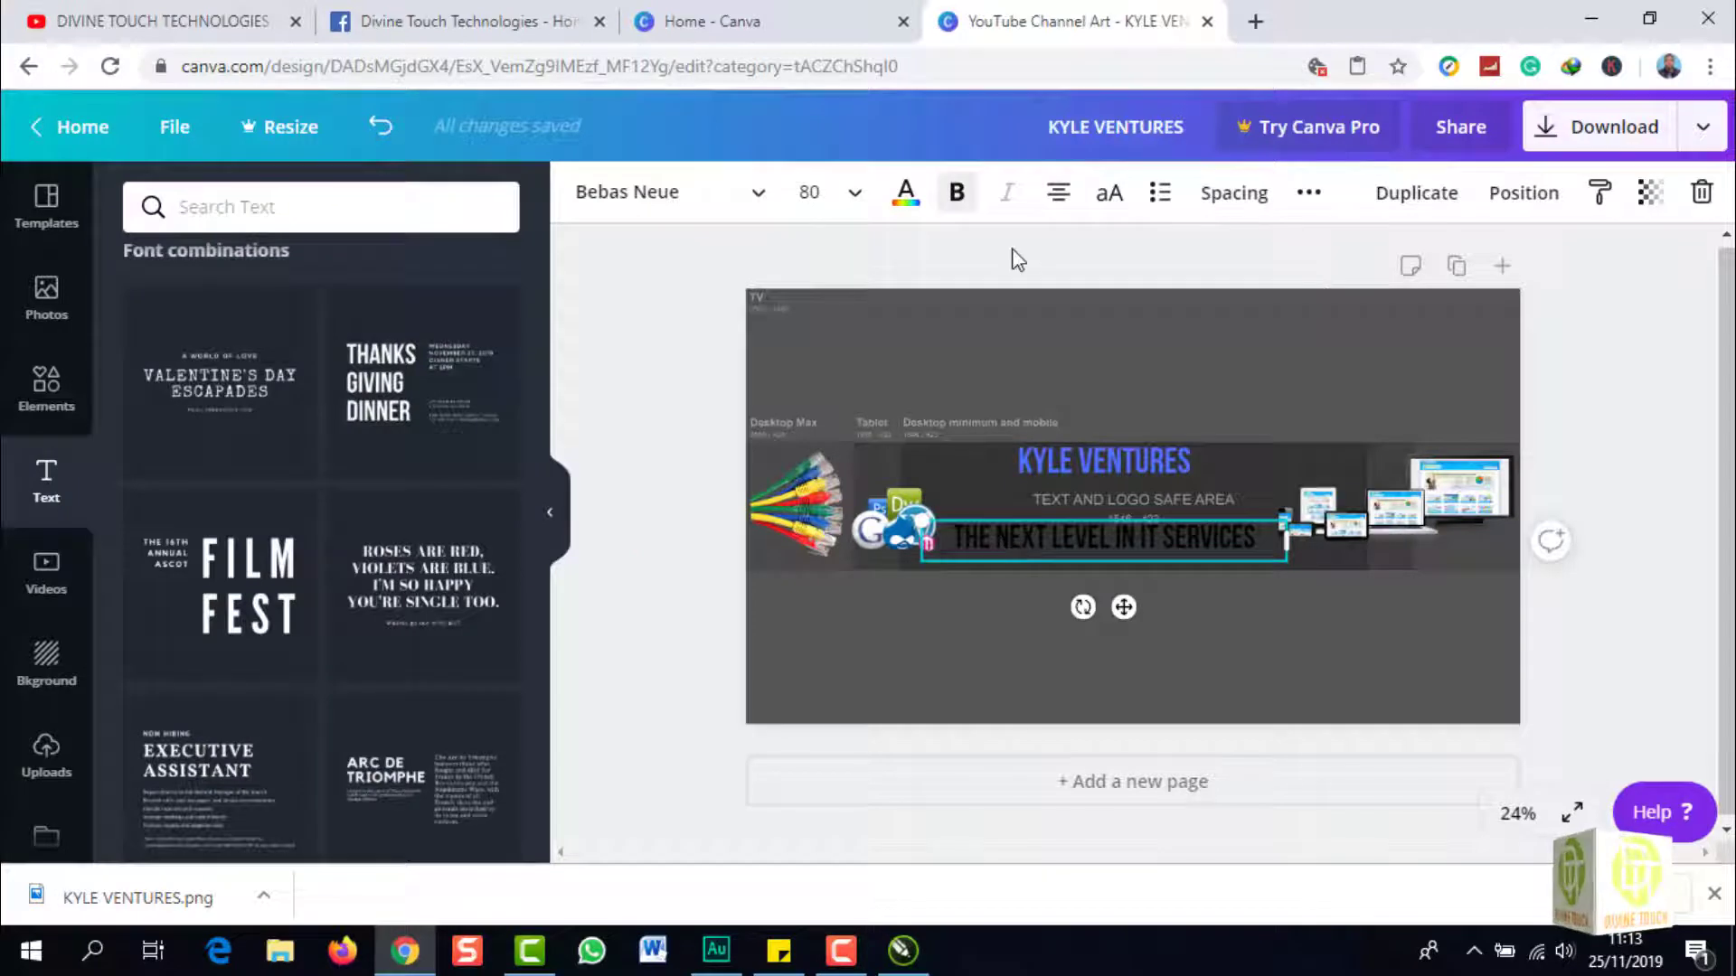
click(905, 193)
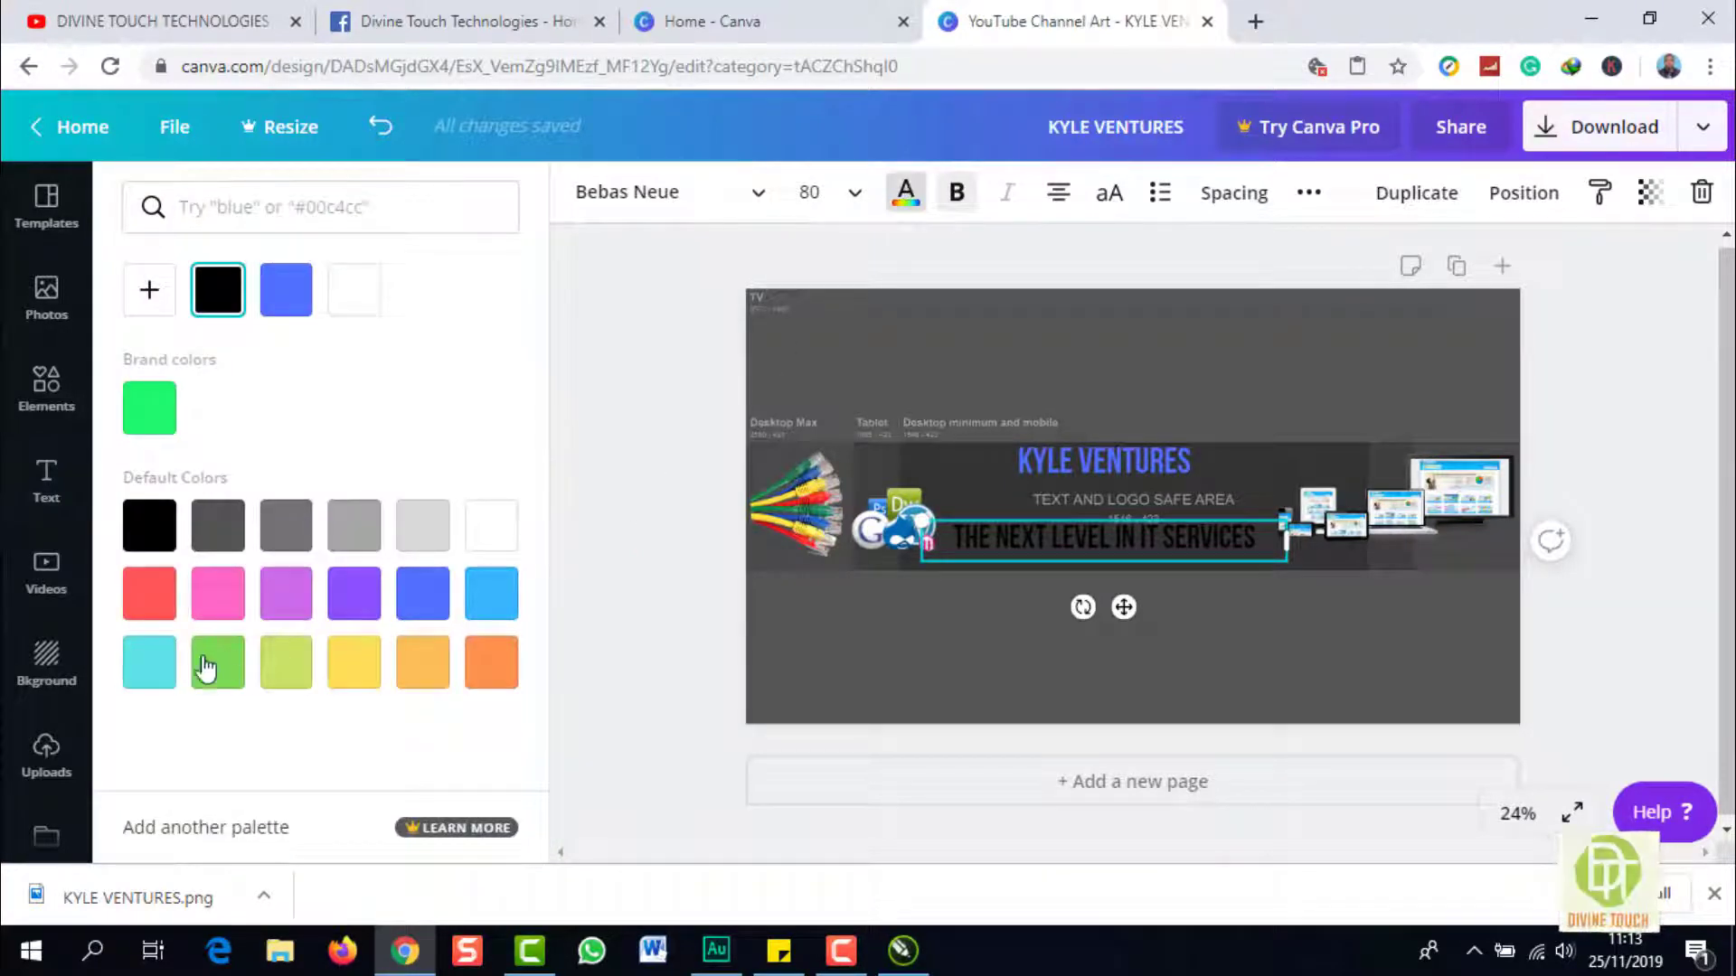
click(495, 664)
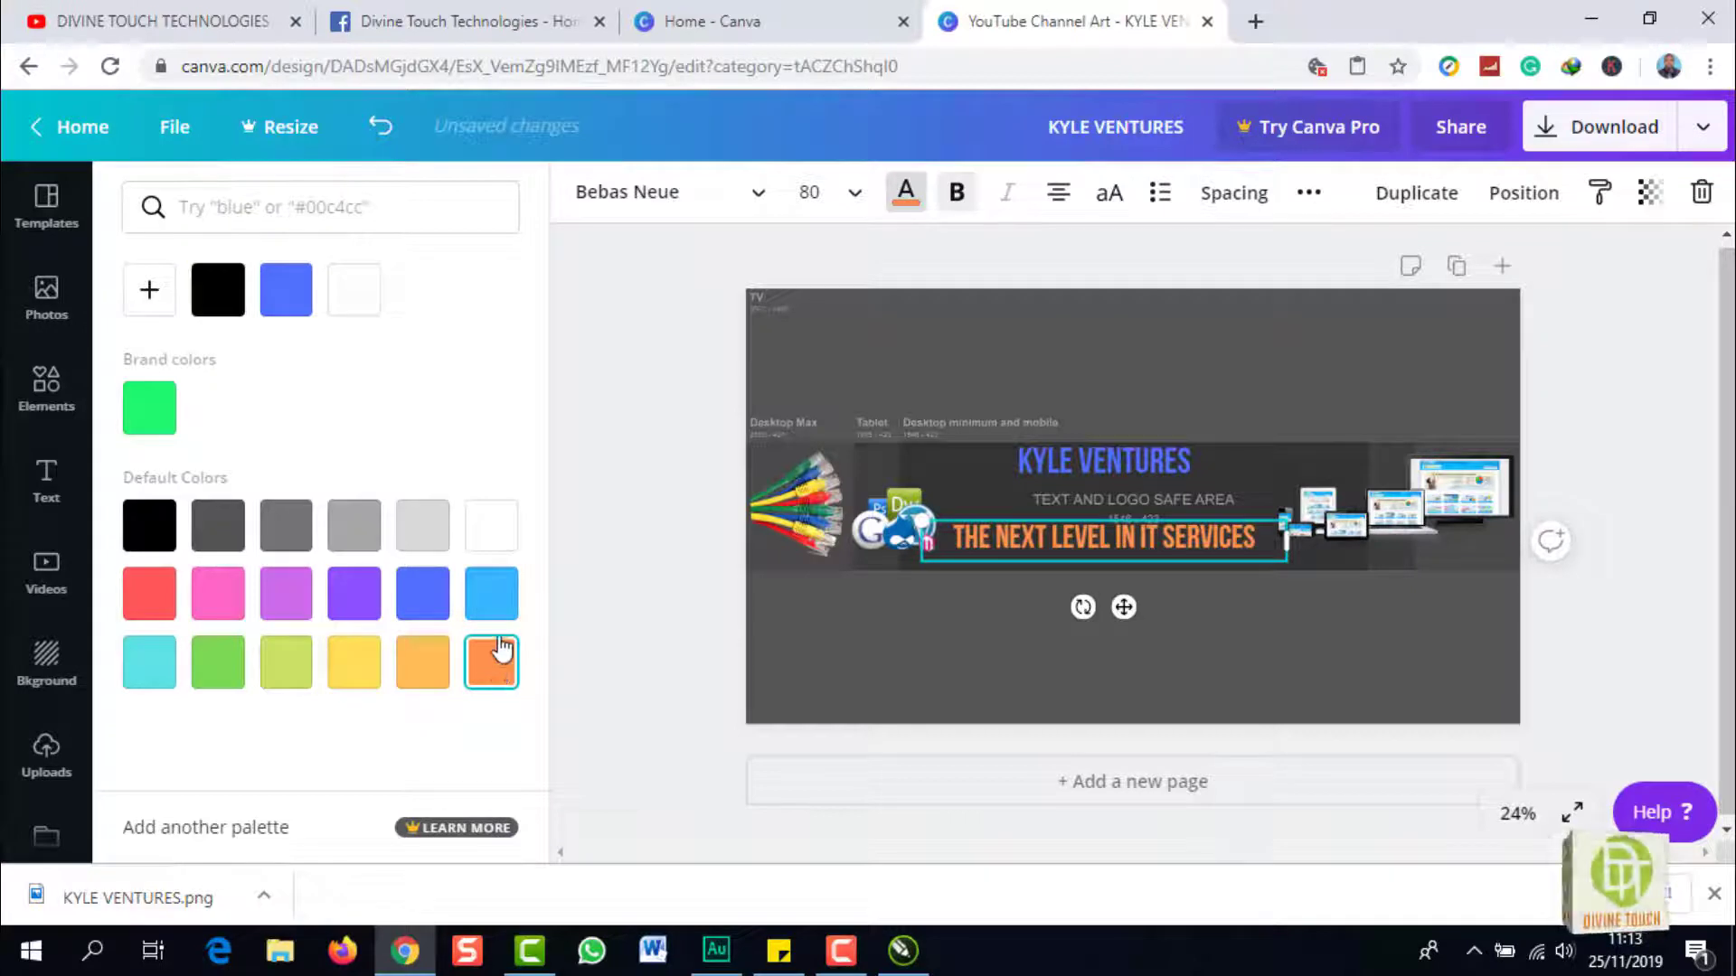
click(615, 412)
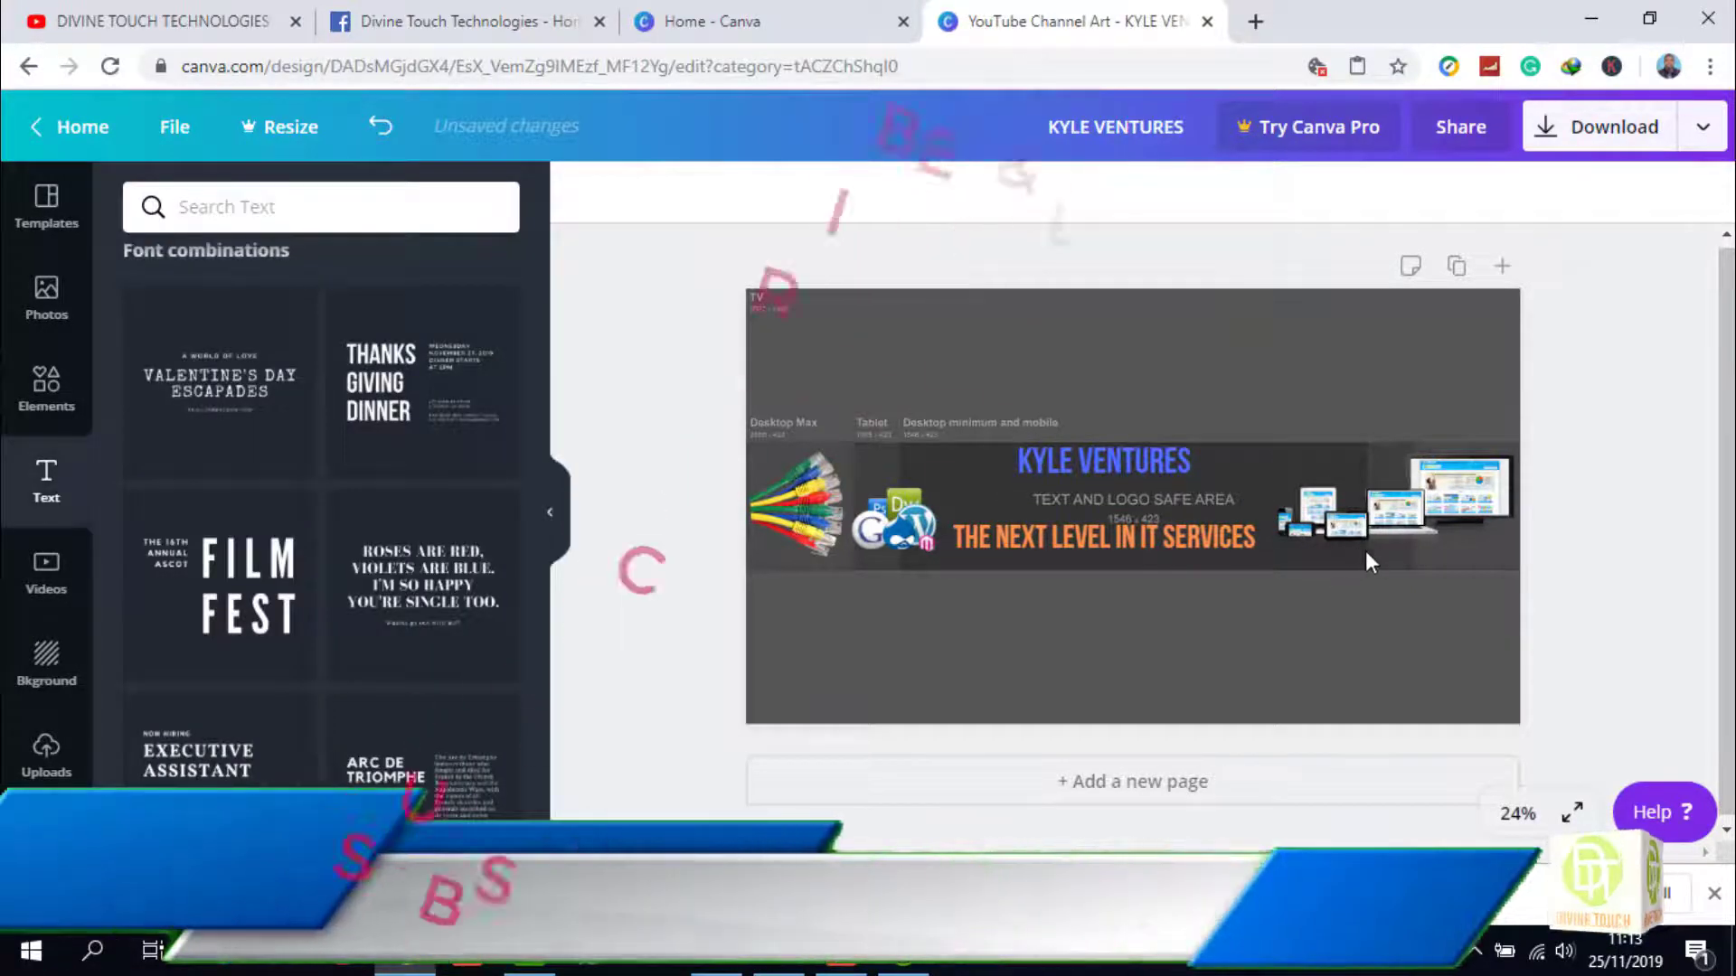
click(812, 515)
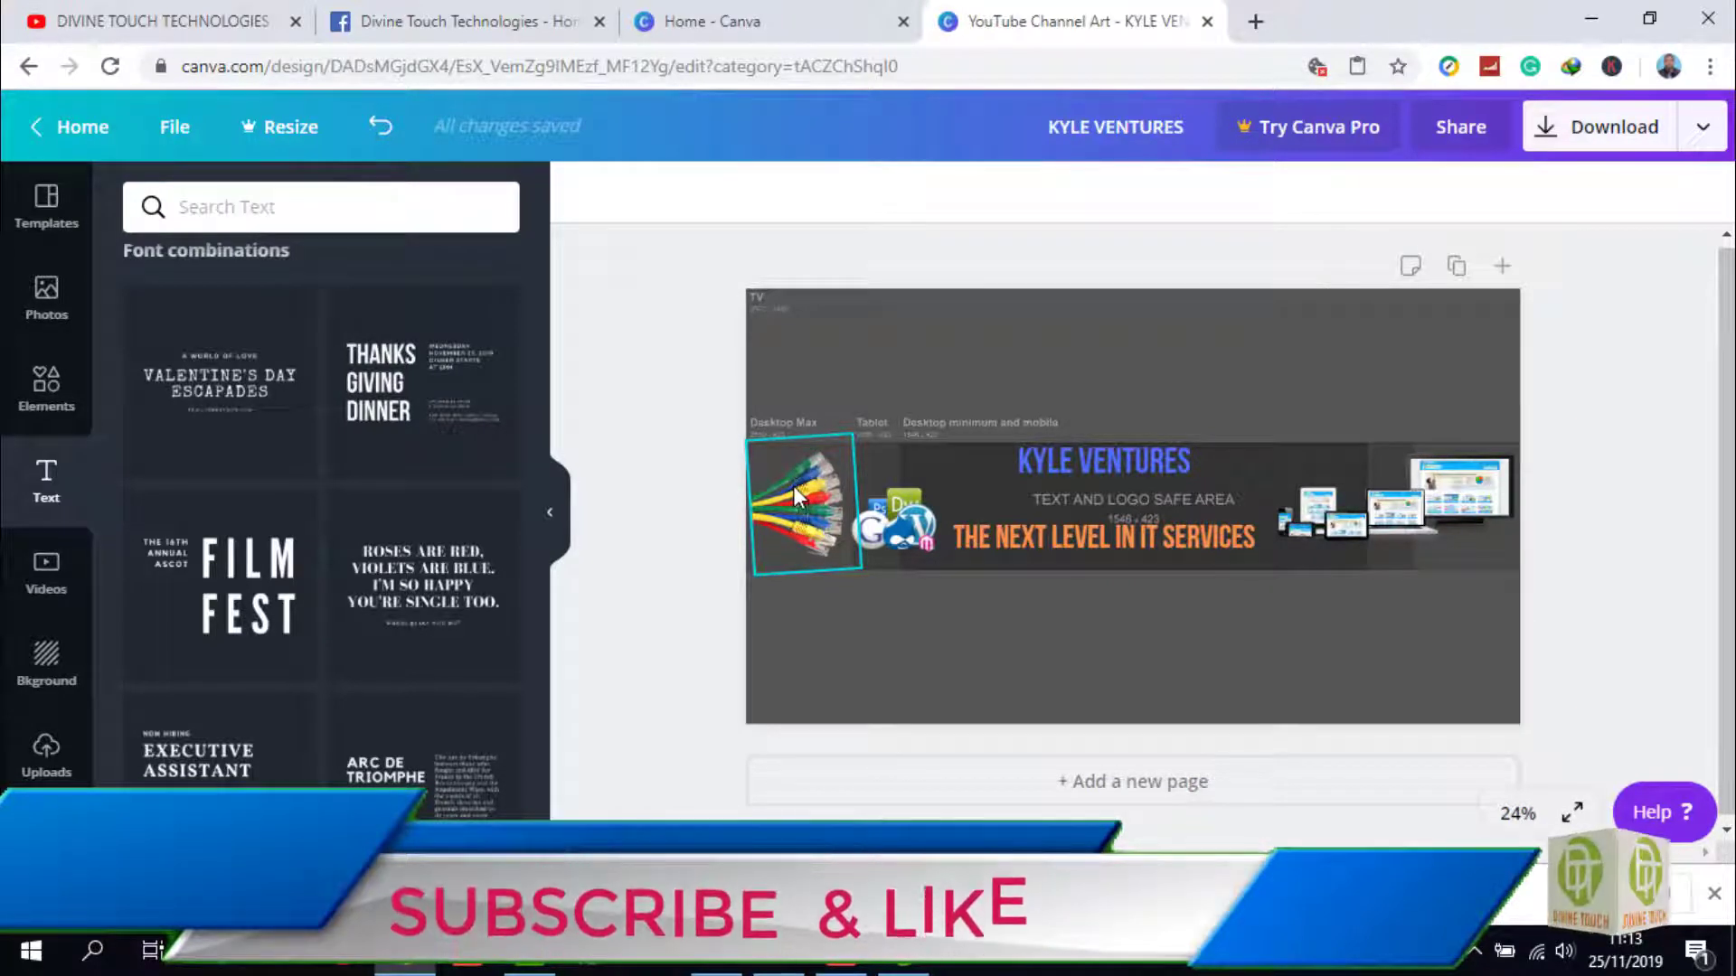
key(Escape)
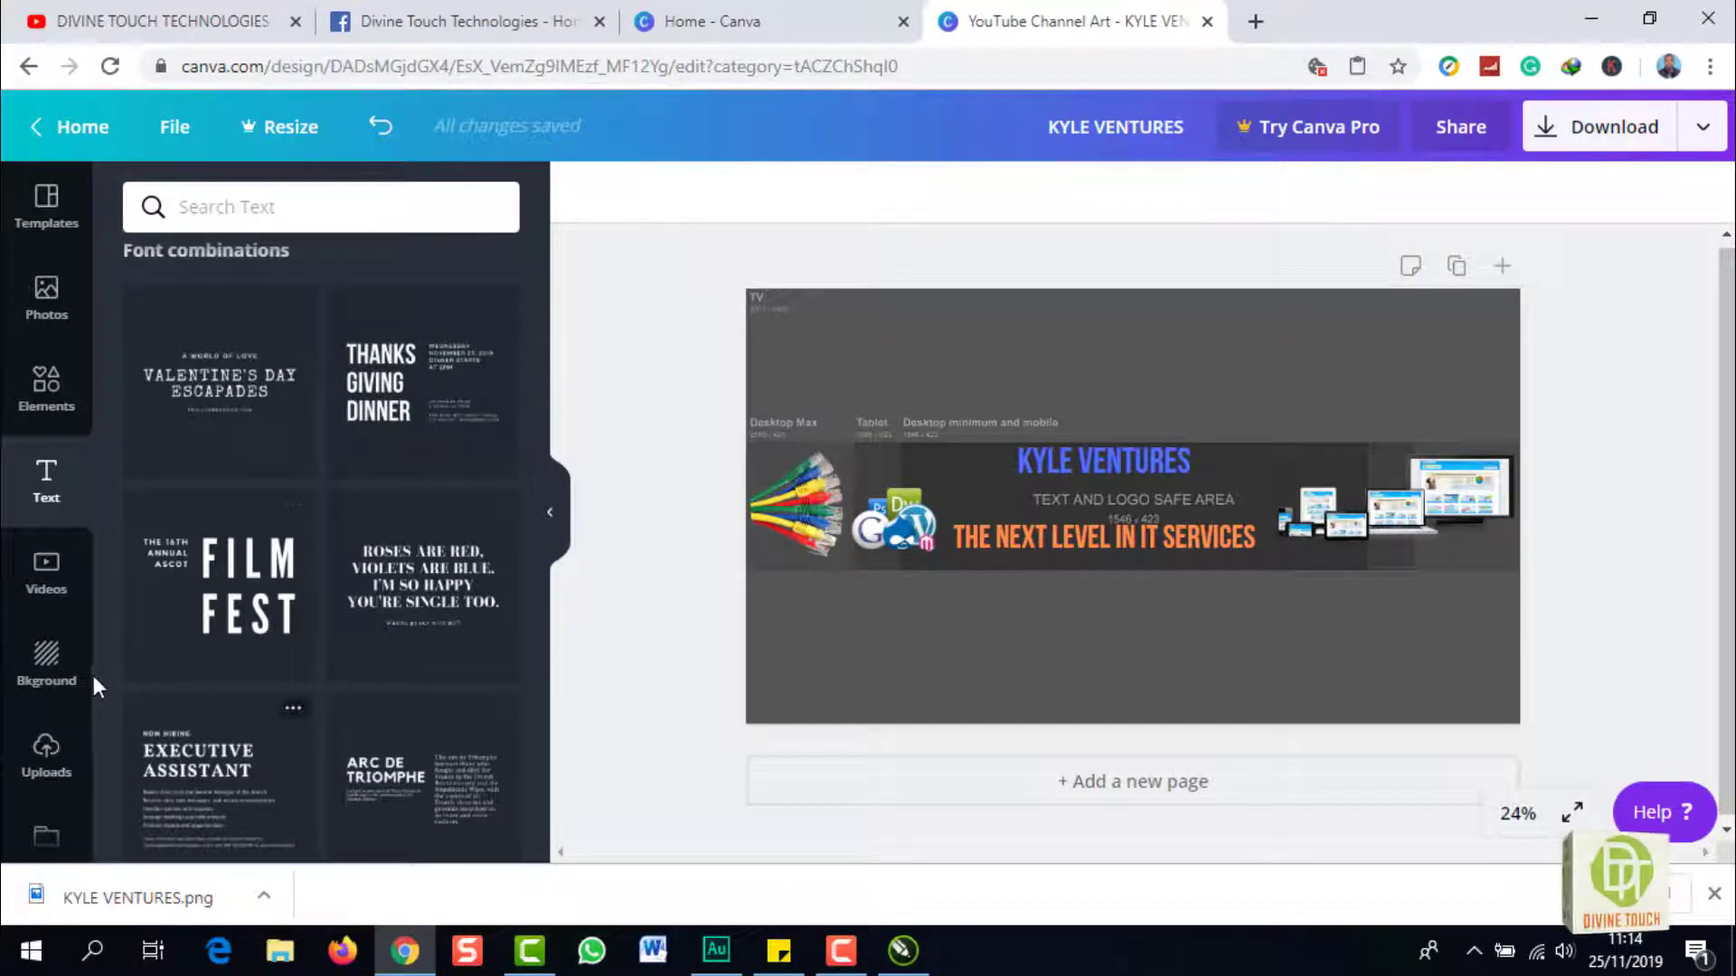
Browse the background gallery for a backdrop that suits the channel art
scroll(77, 687, down, 1)
scroll(77, 687, down, 1)
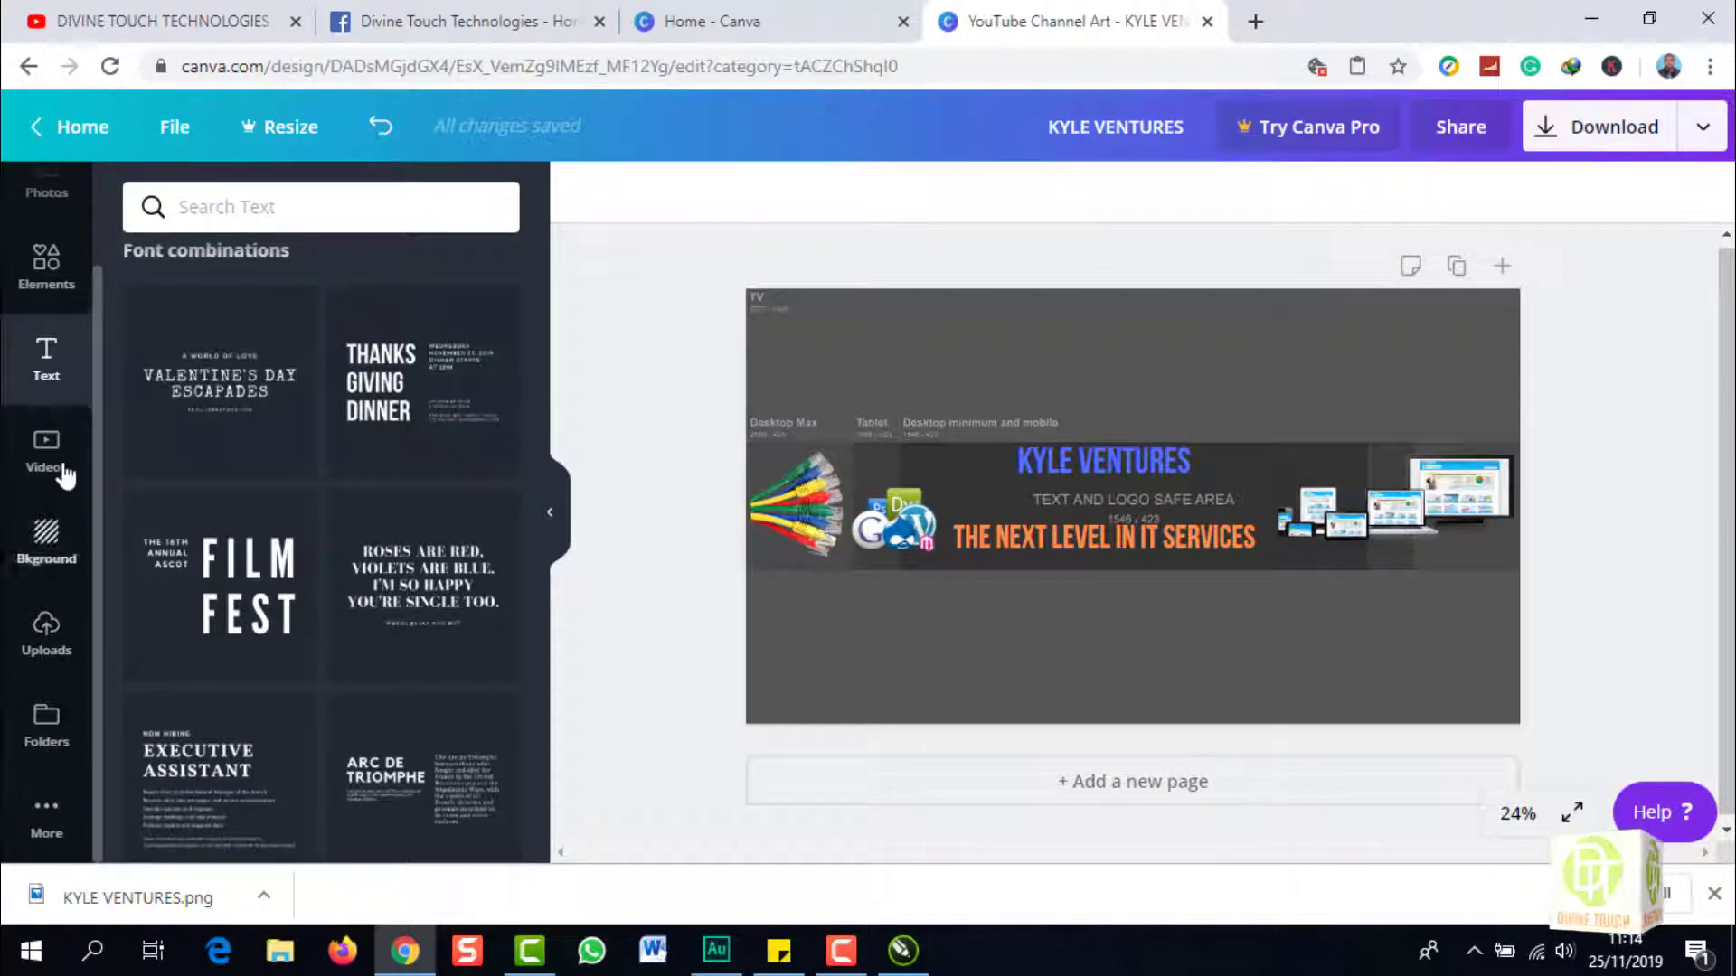
click(42, 547)
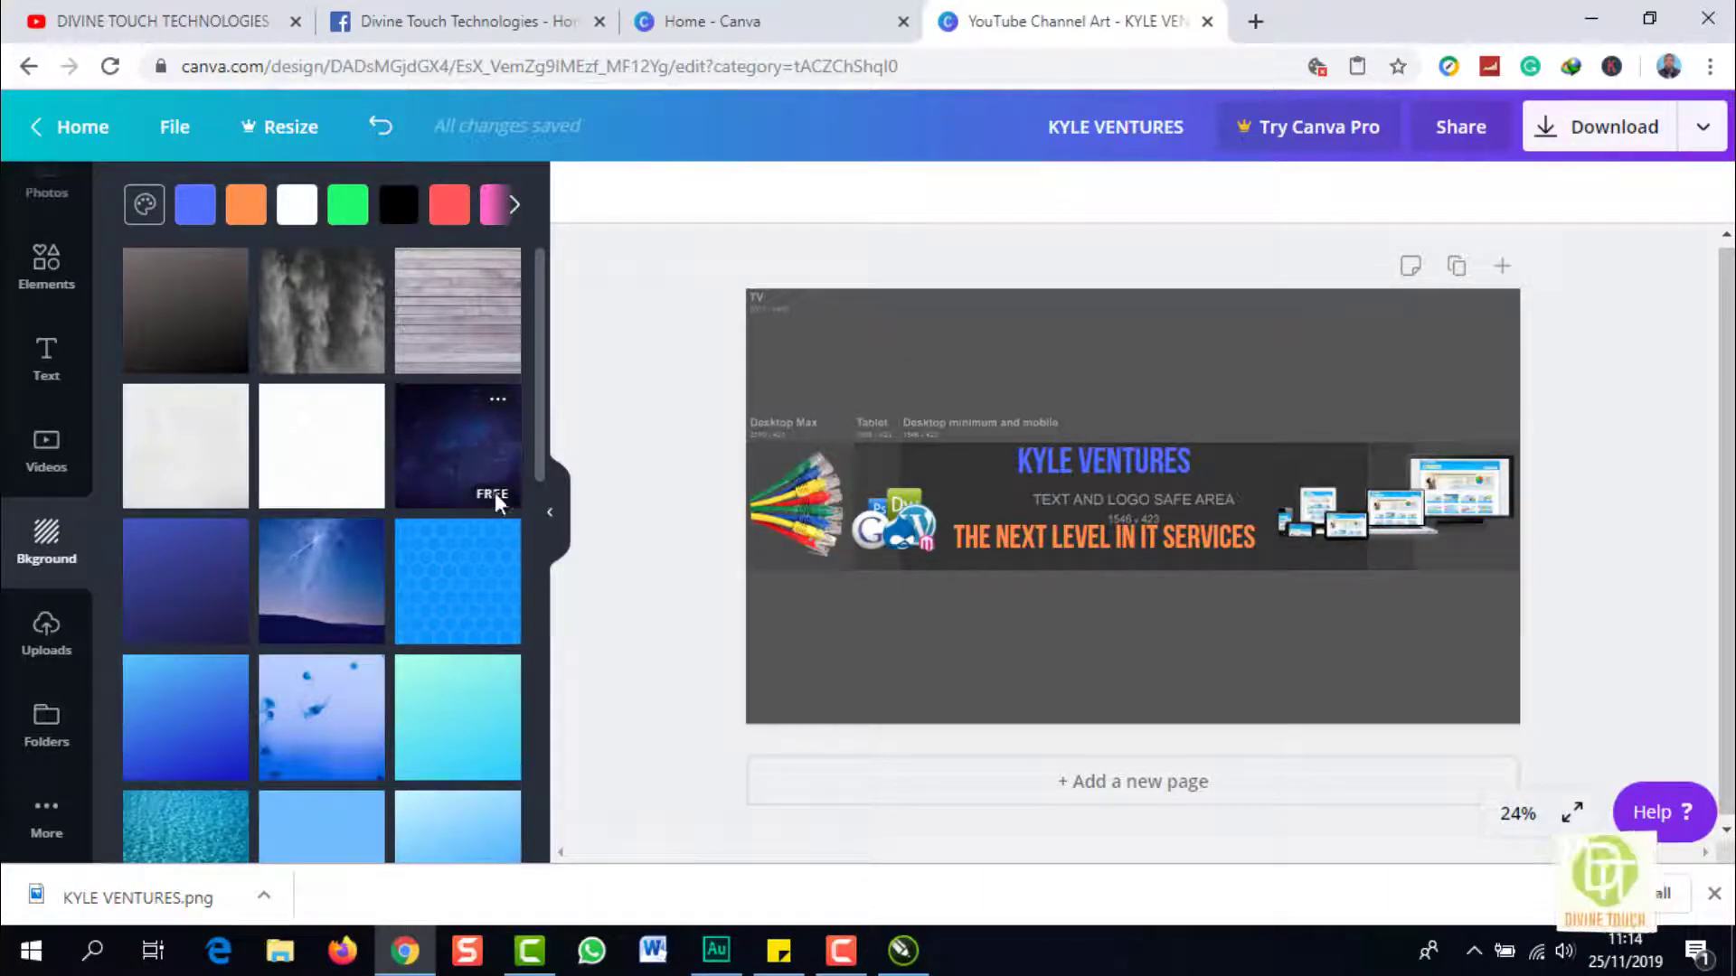
scroll(419, 659, down, 5)
scroll(423, 670, down, 6)
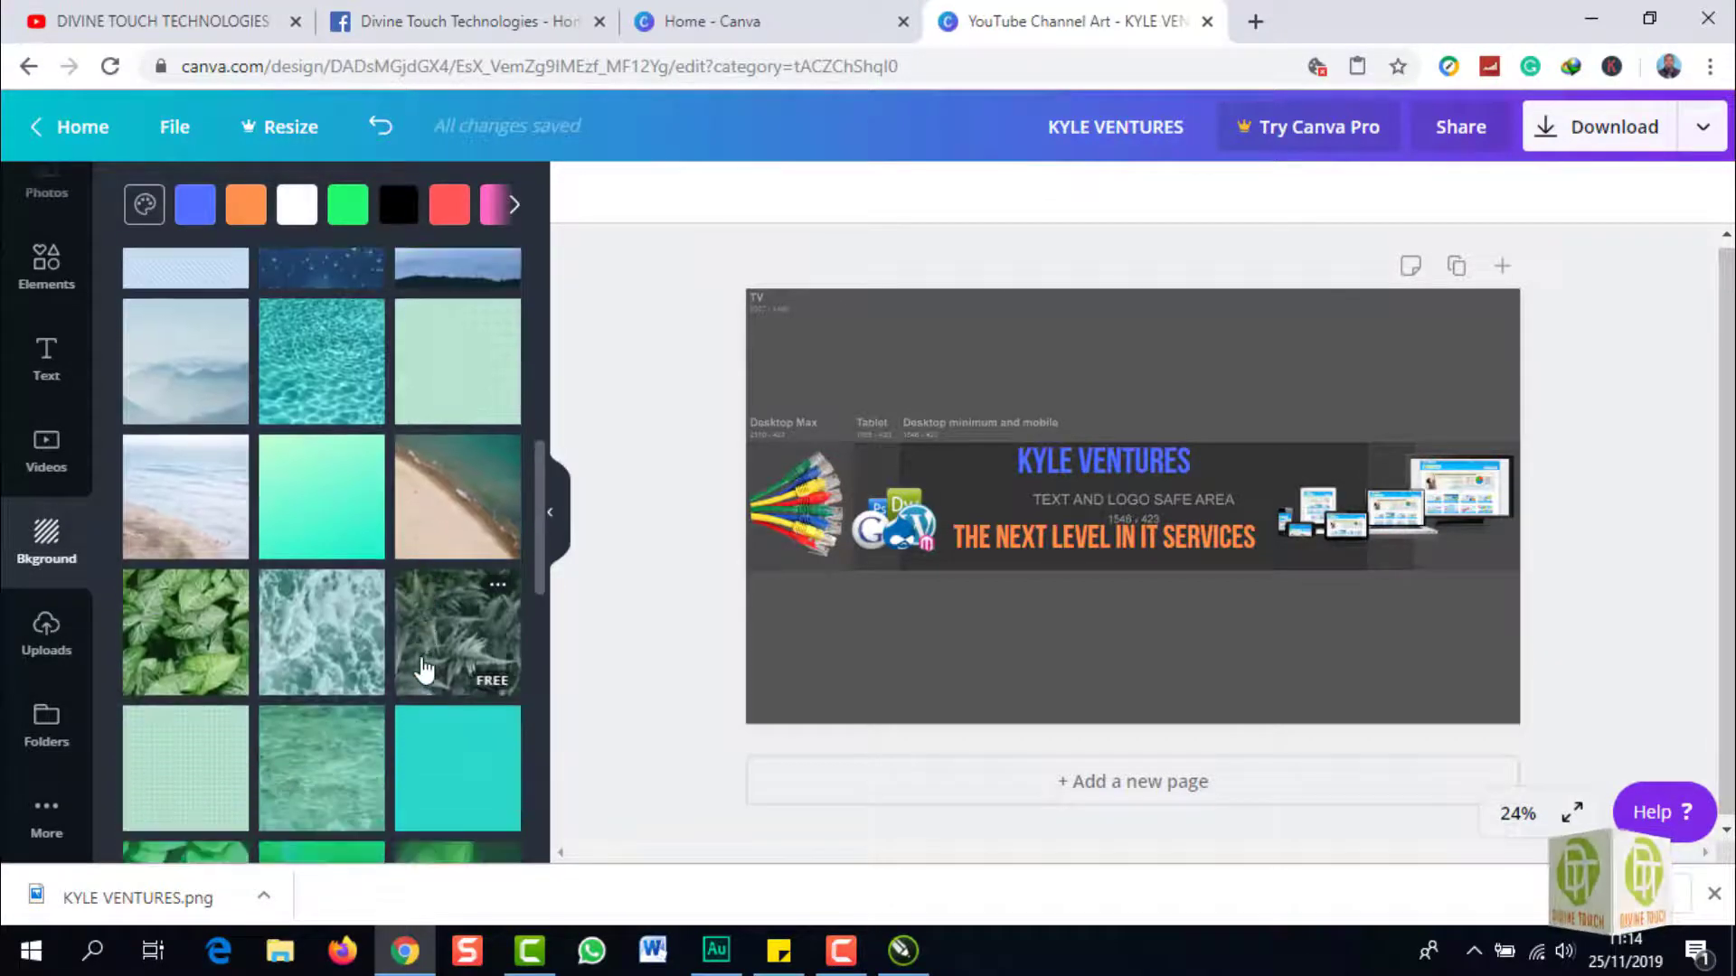
scroll(423, 669, down, 8)
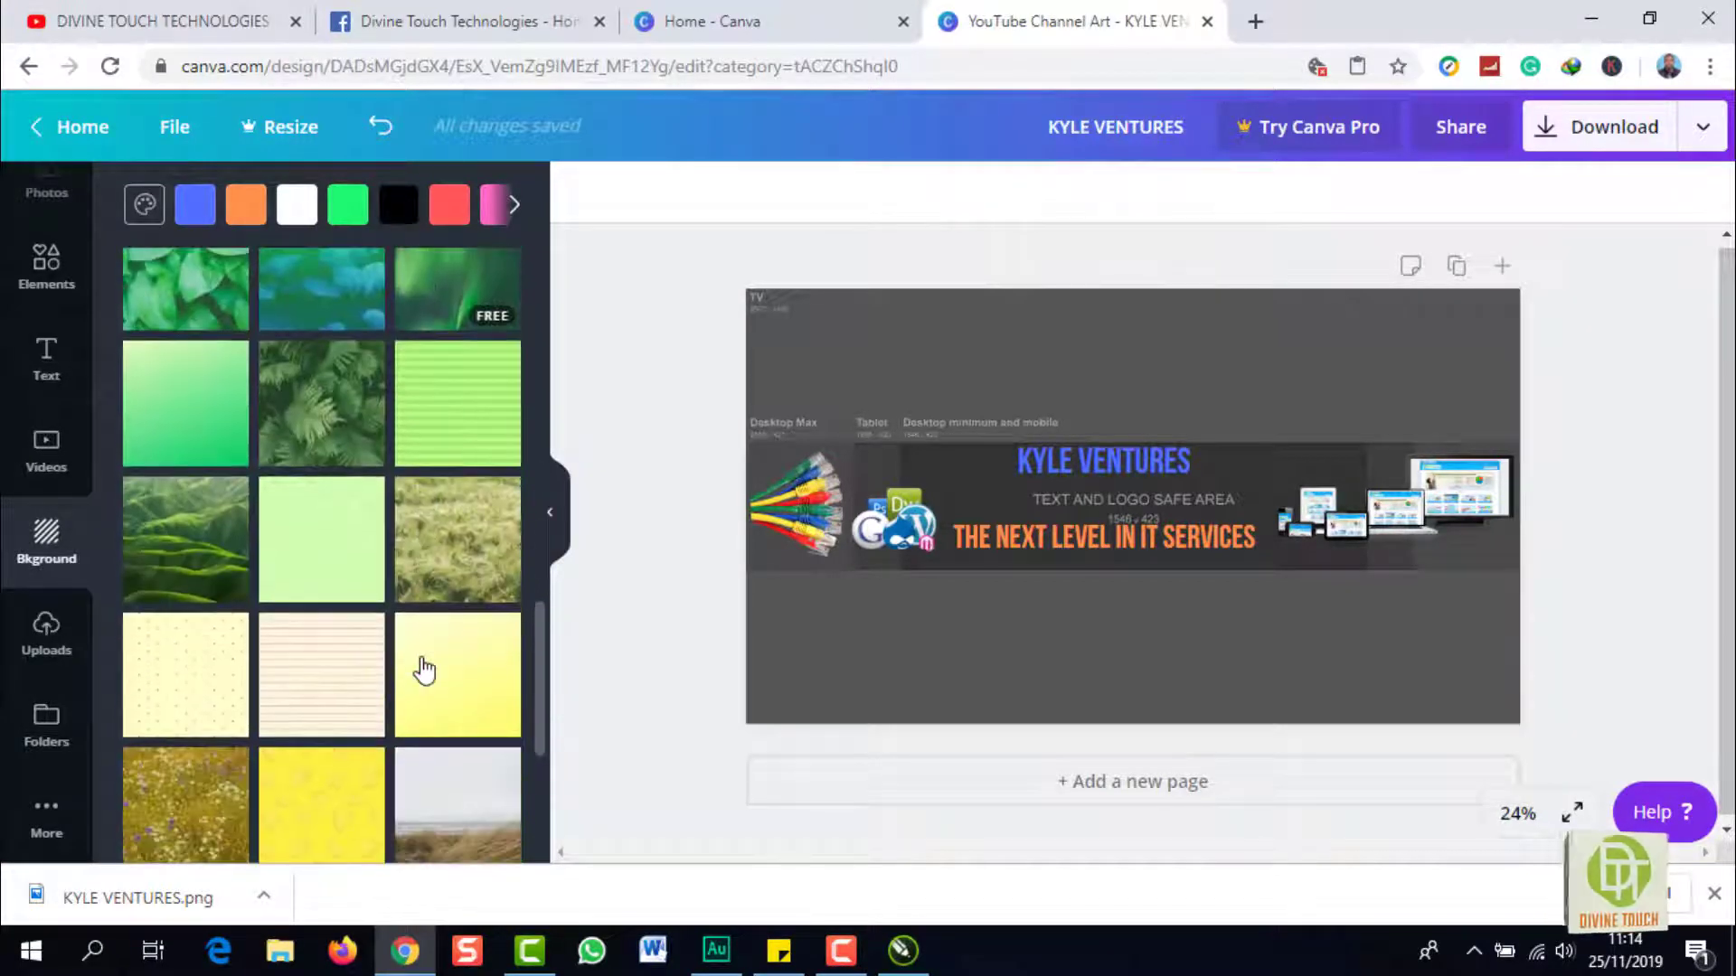
scroll(423, 670, down, 8)
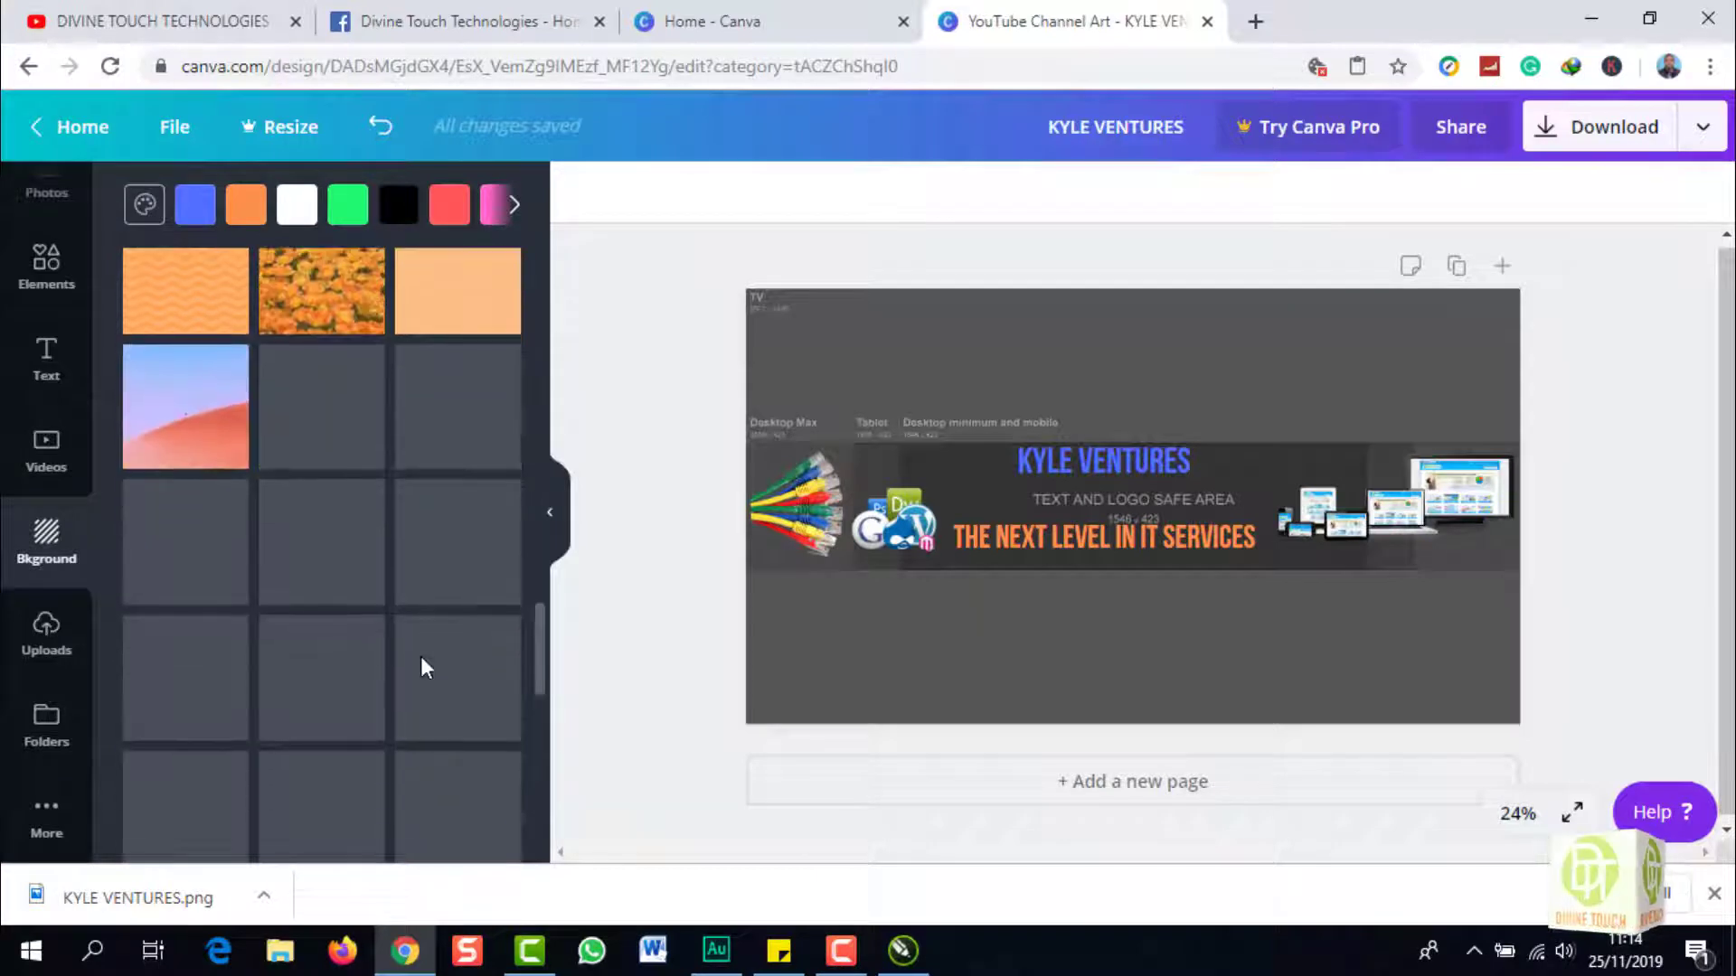
scroll(369, 659, down, 8)
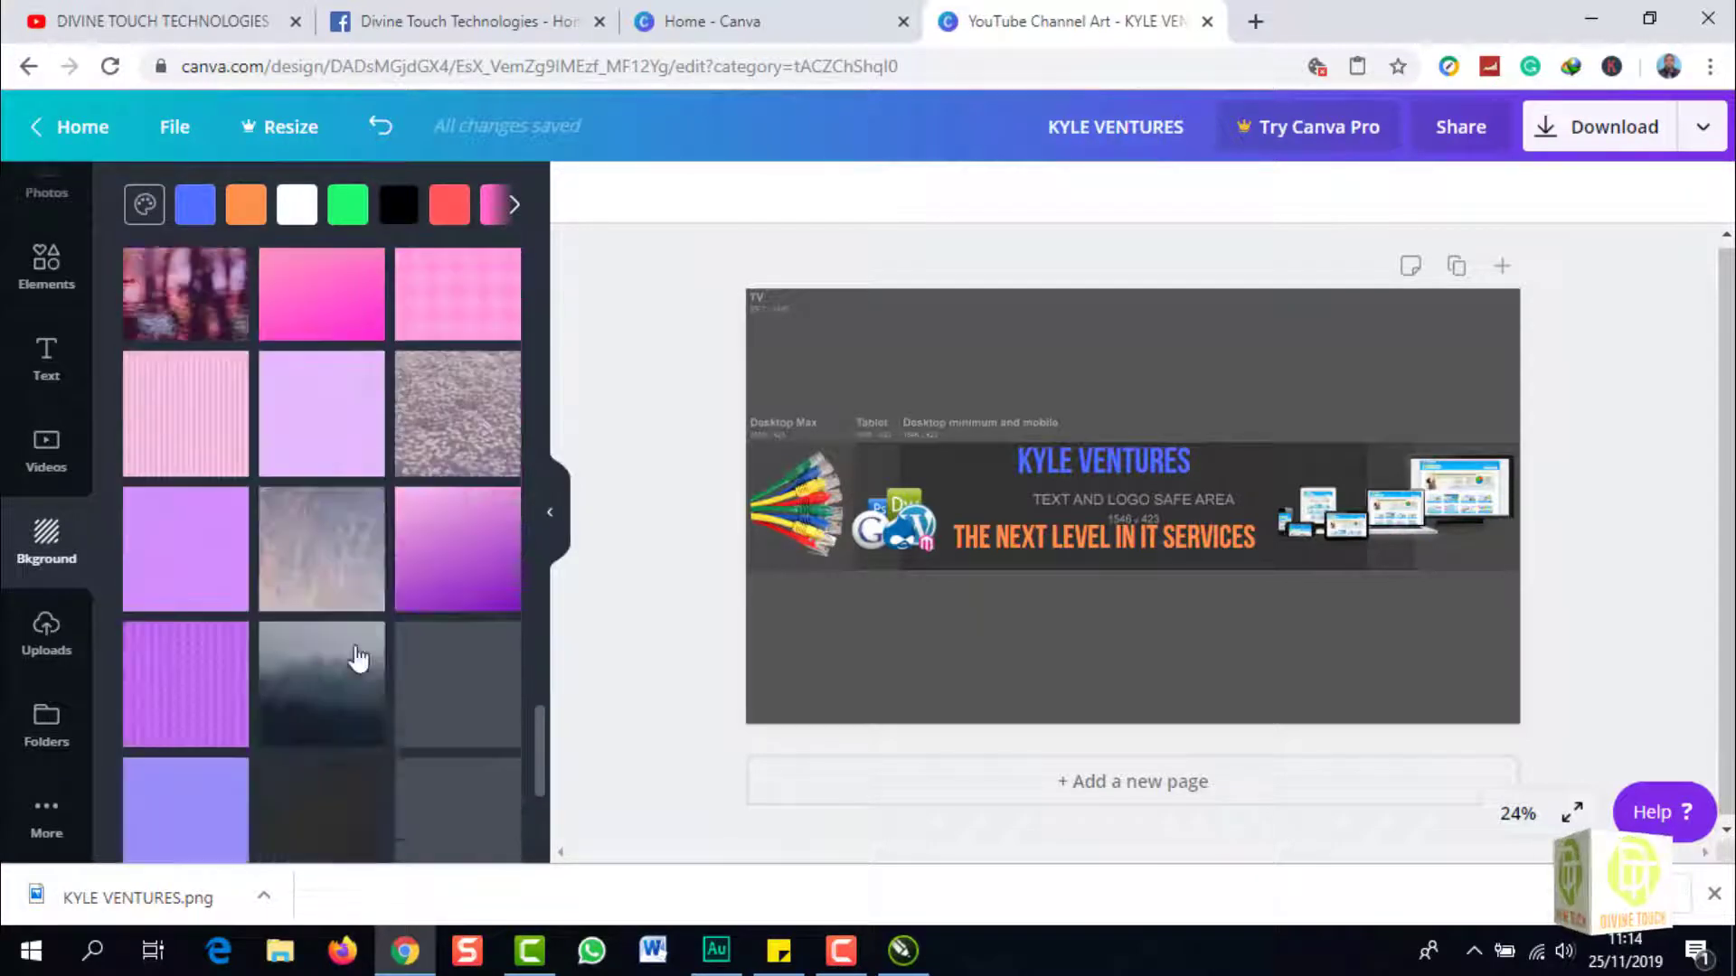
scroll(358, 660, down, 4)
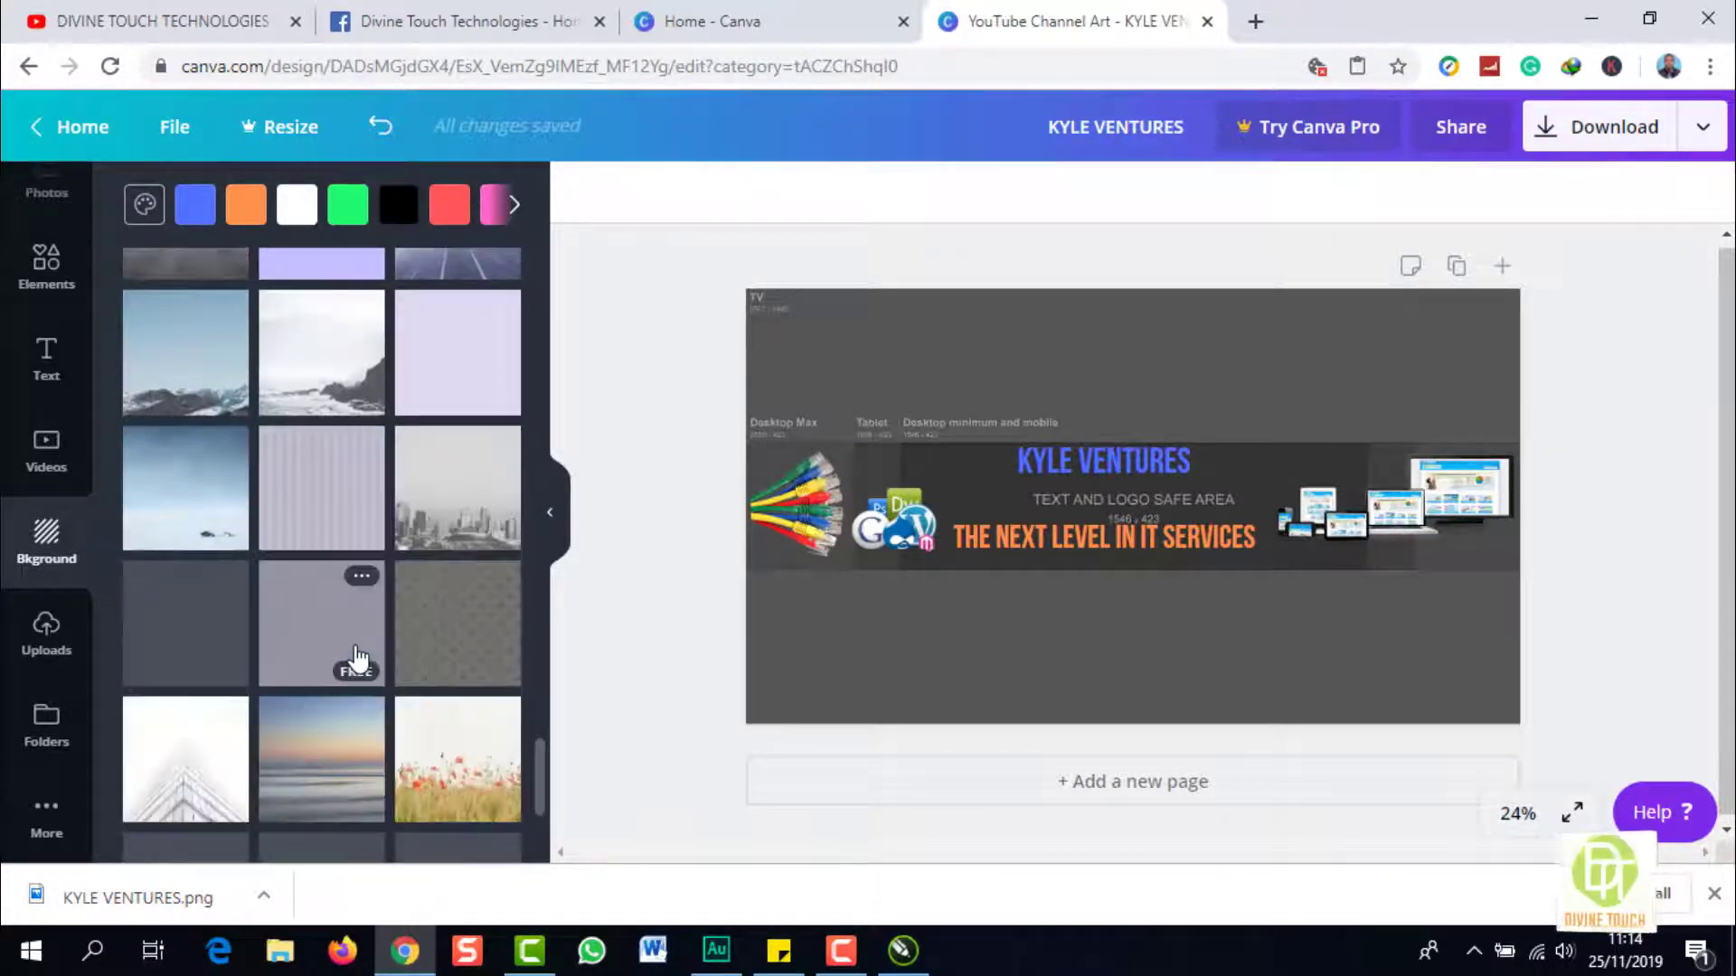
scroll(359, 660, down, 2)
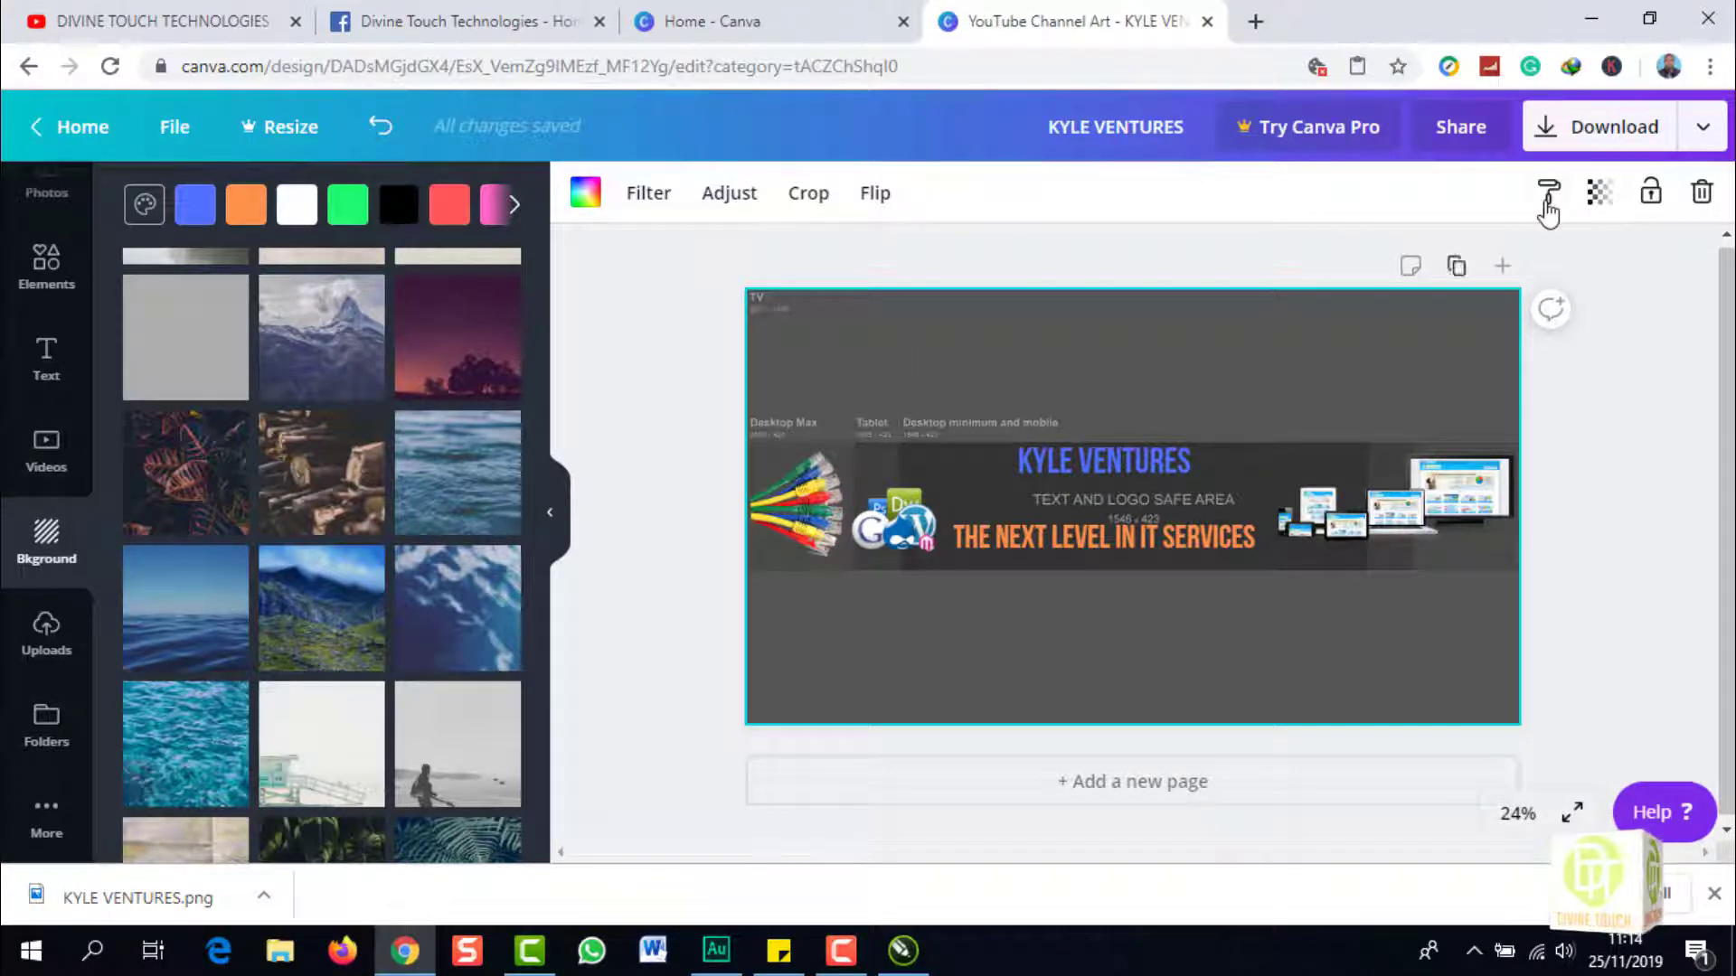
Delete the channel-art guide image from the page background, keeping the text and technology images
click(1702, 194)
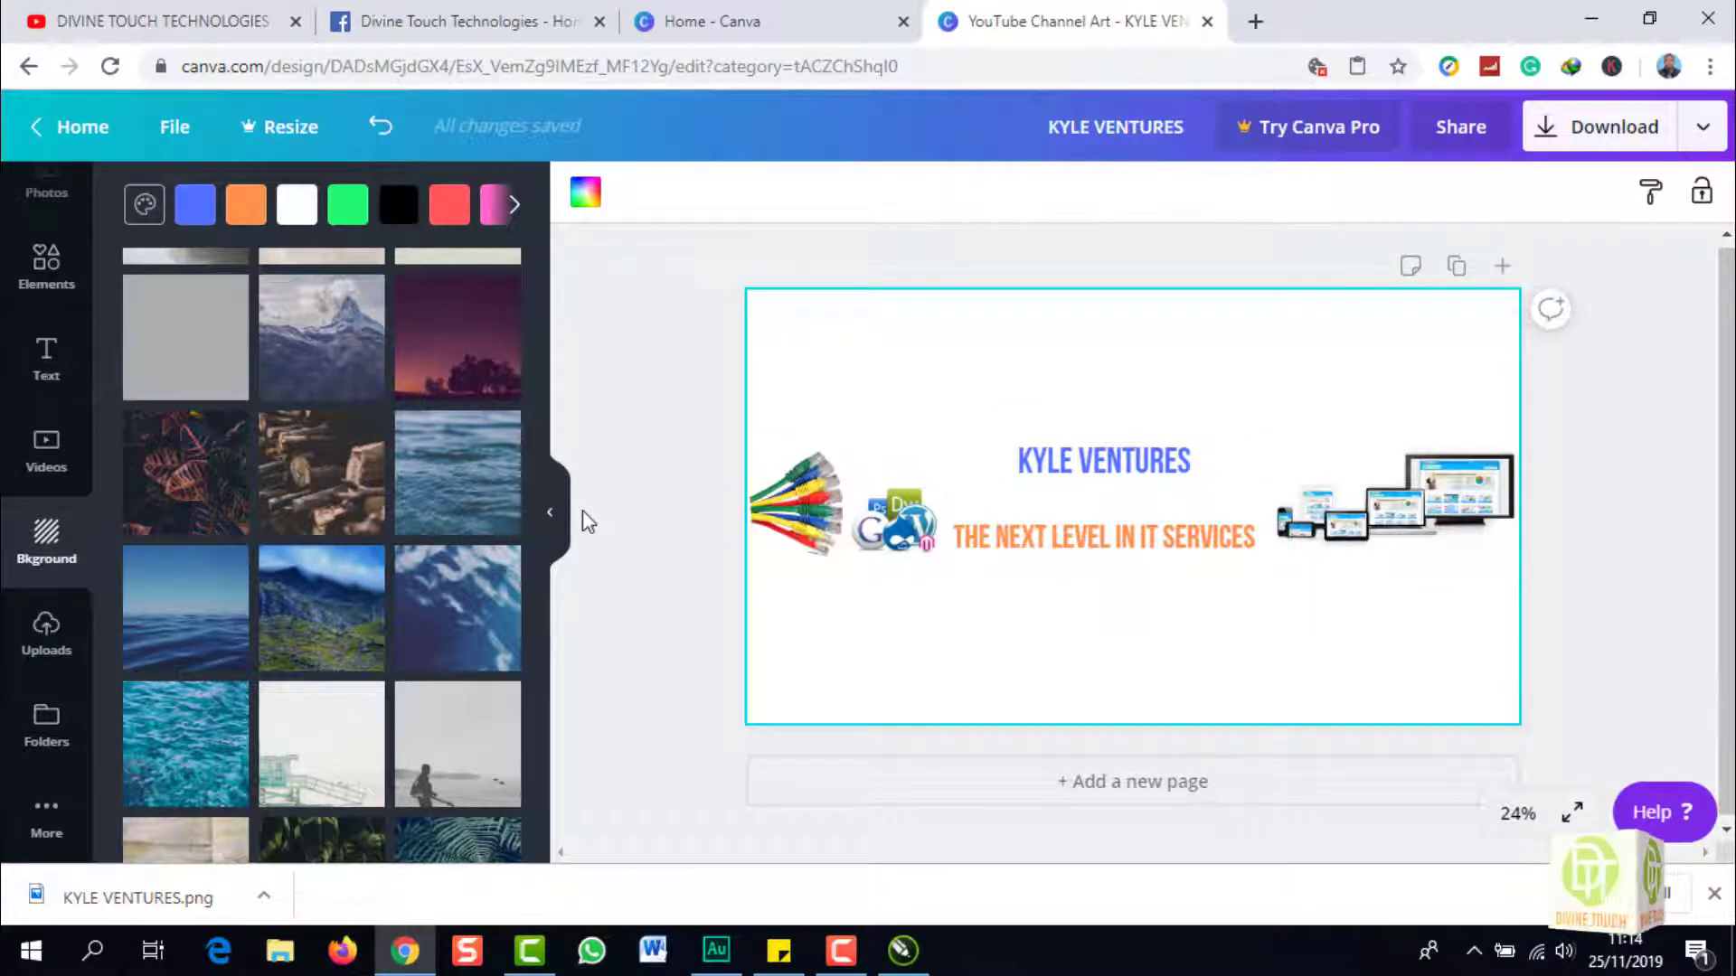
Find the red photo with blurred coloured lights in the background gallery and apply it as the page background
scroll(416, 571, down, 5)
scroll(415, 572, down, 3)
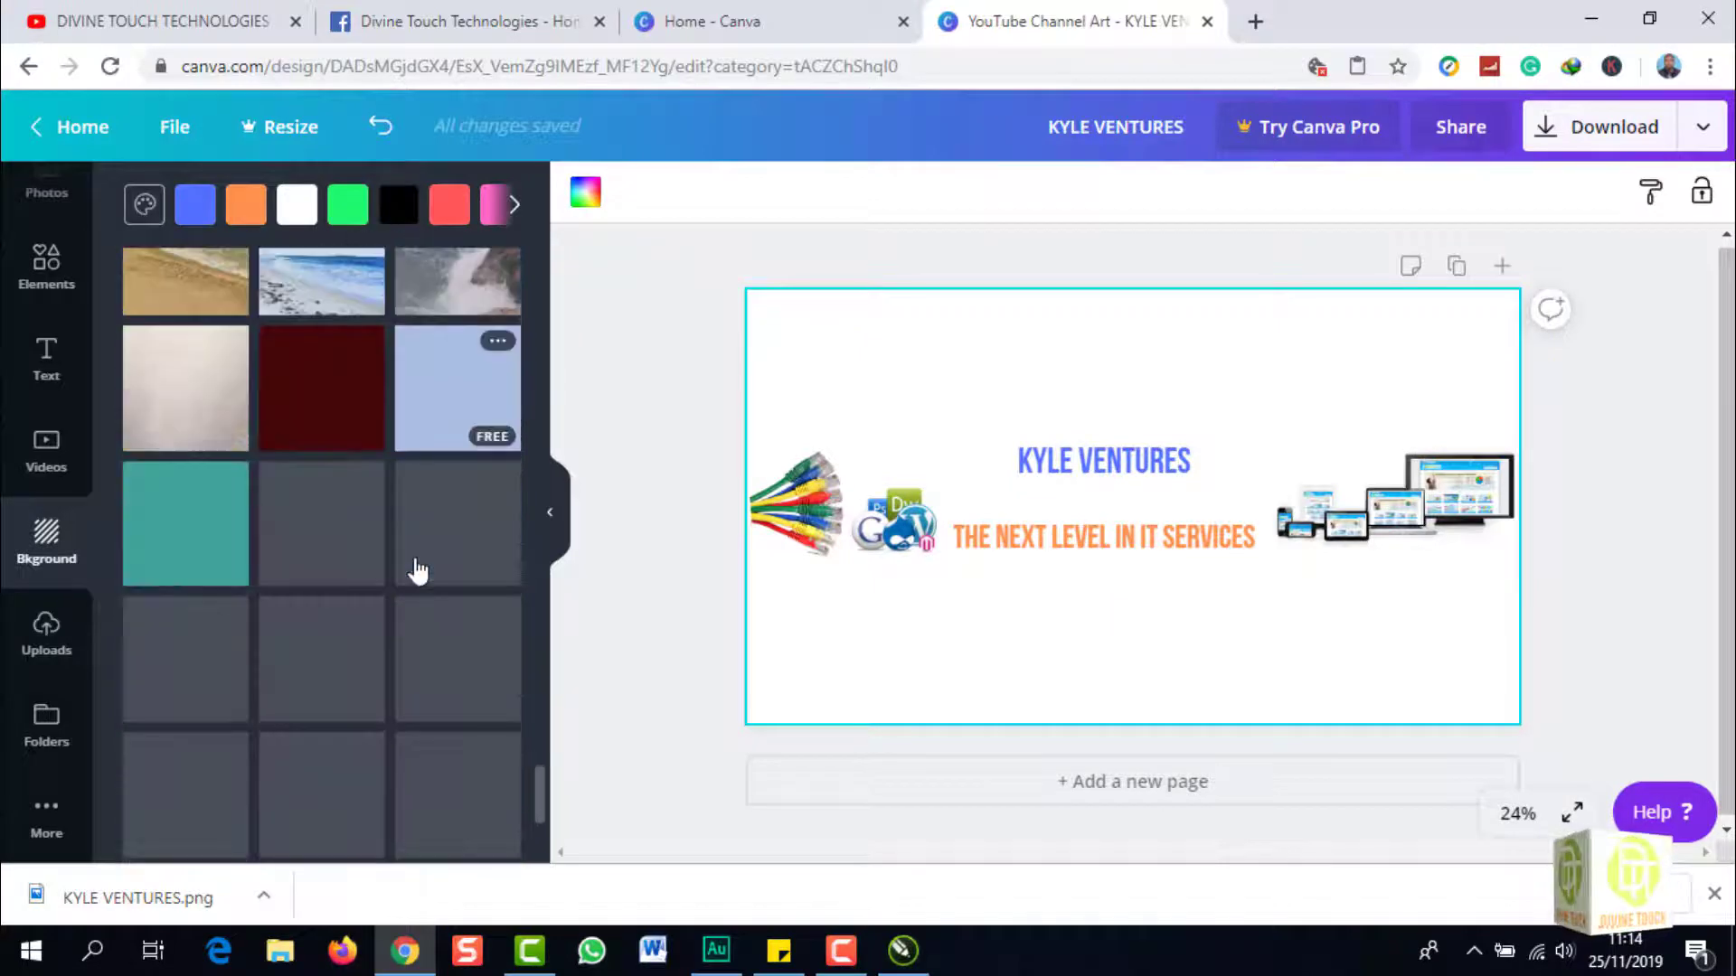
scroll(415, 571, down, 6)
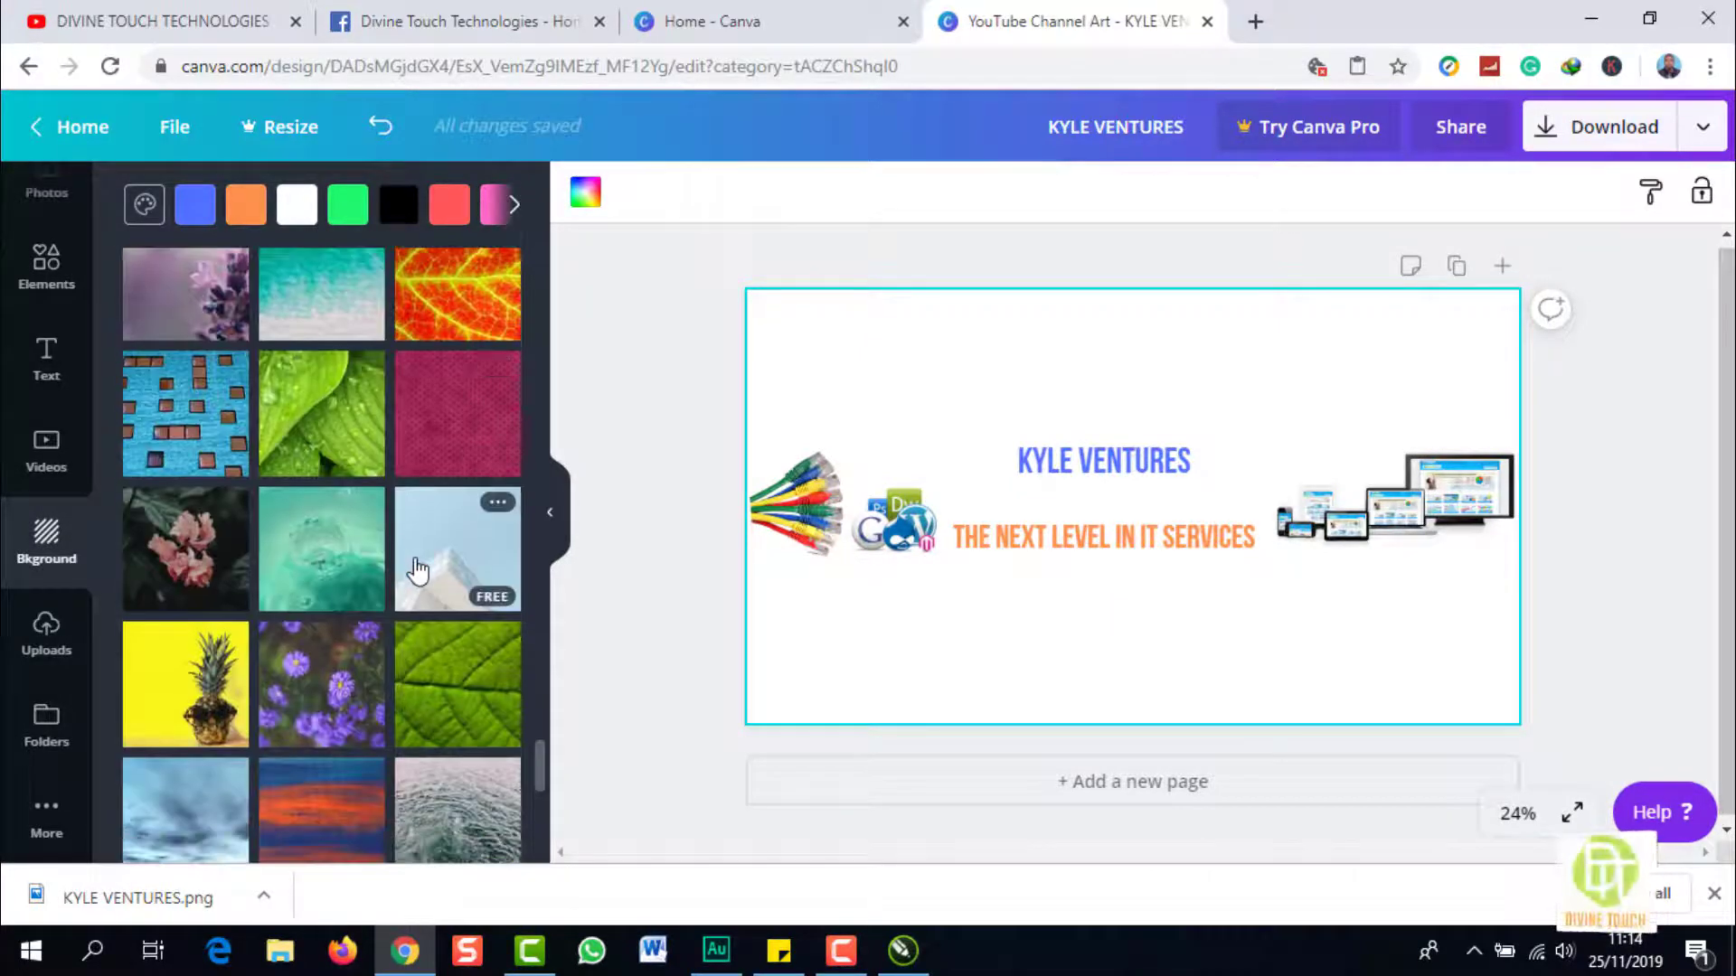
scroll(416, 572, down, 10)
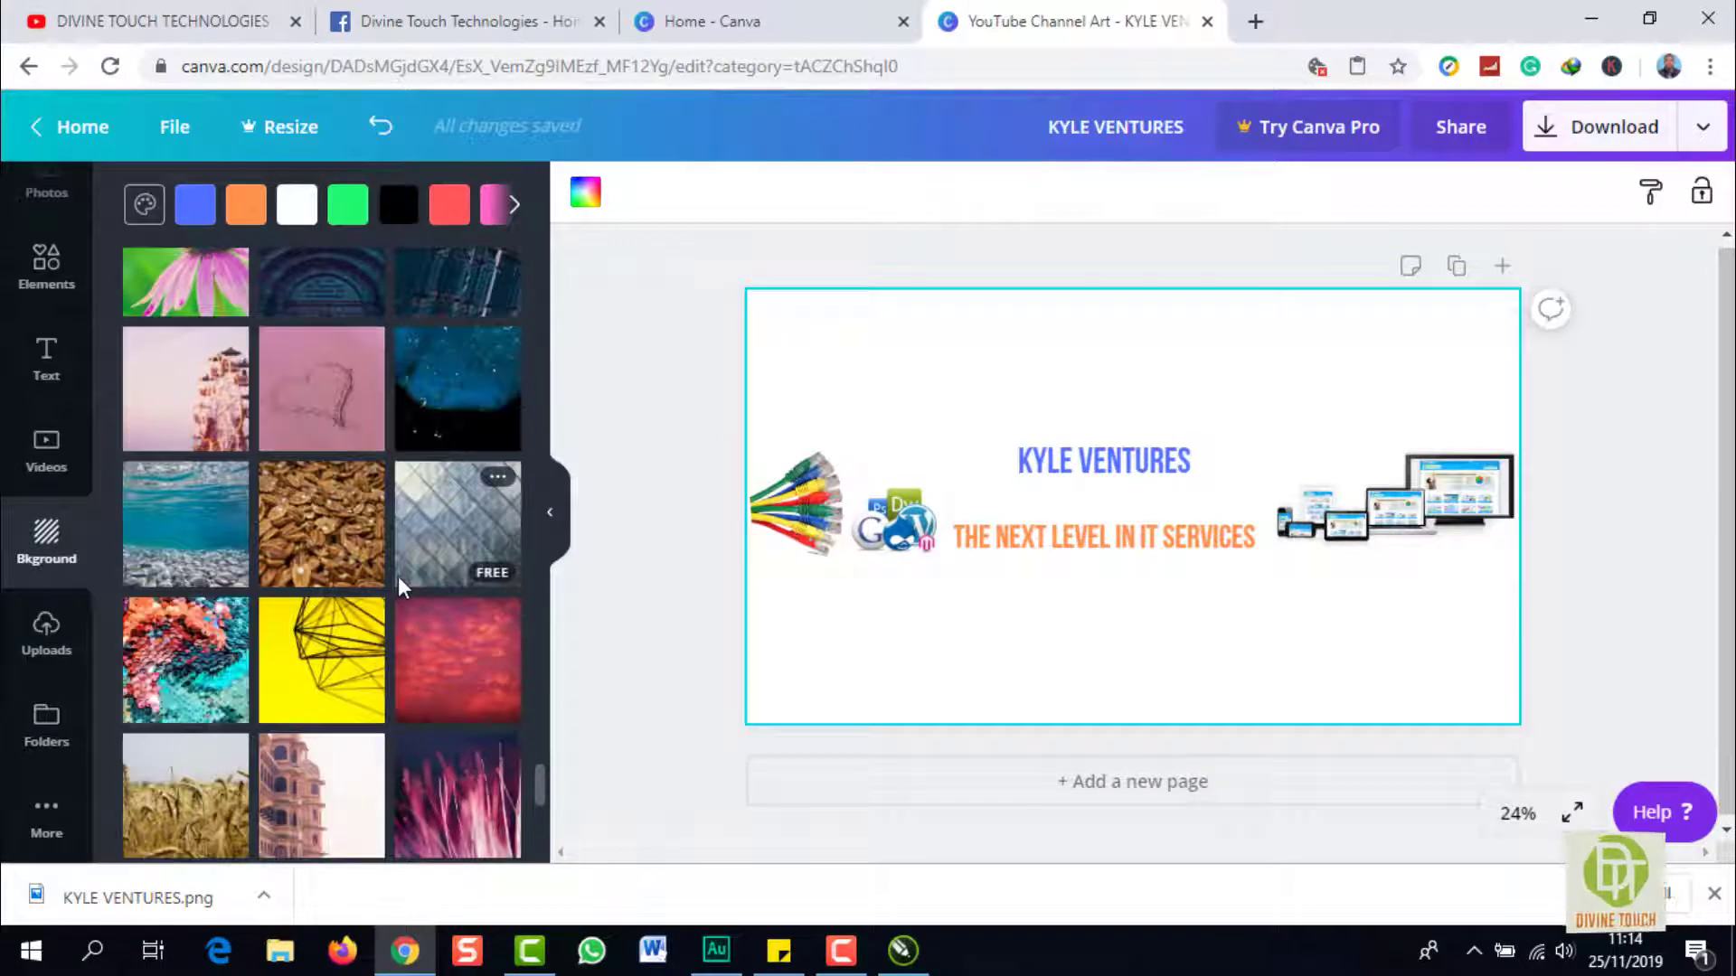
scroll(399, 588, down, 1)
scroll(402, 591, down, 1)
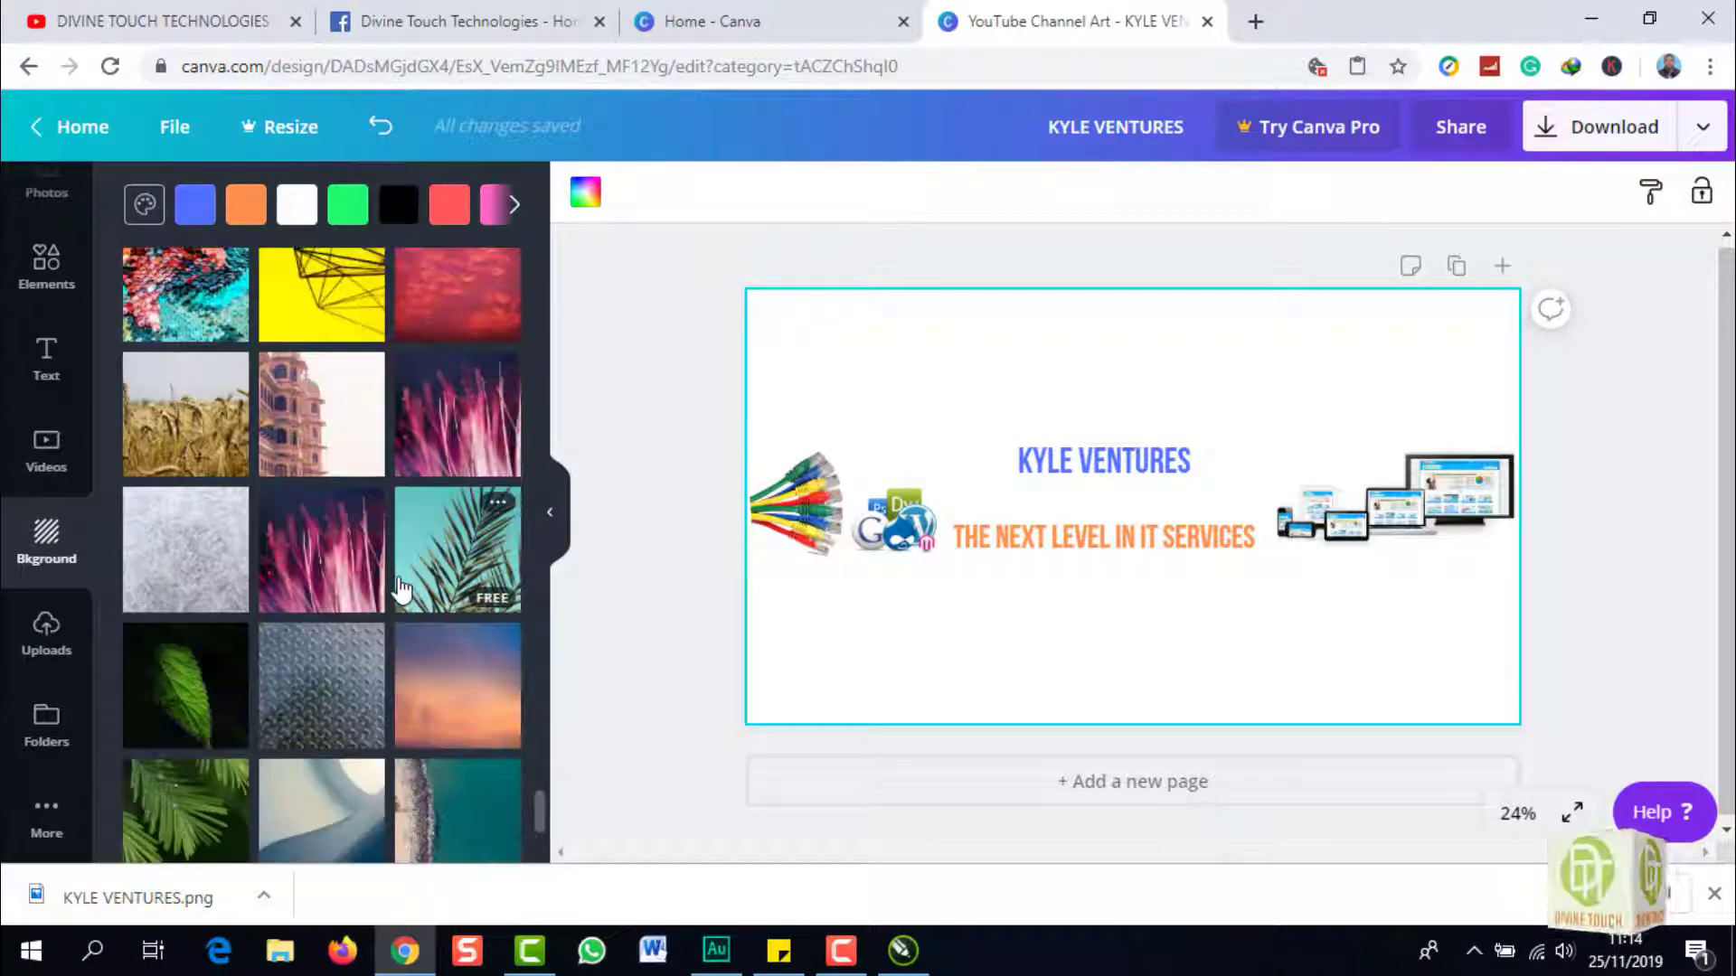
scroll(407, 597, down, 5)
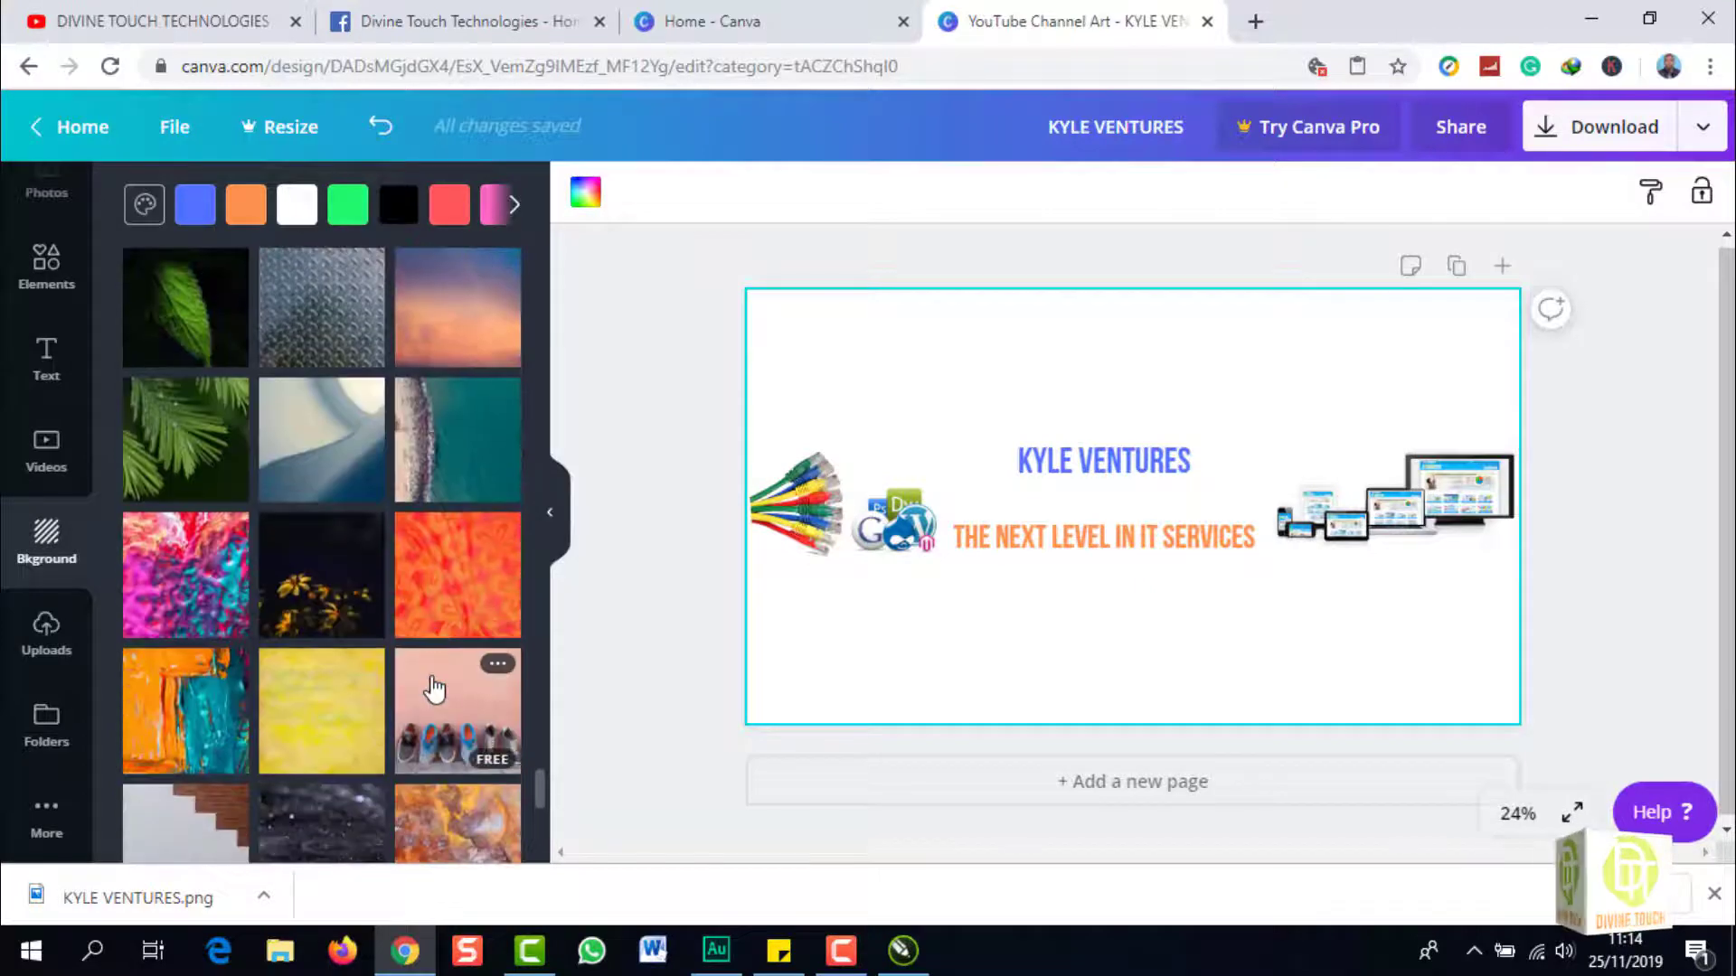
scroll(434, 689, down, 5)
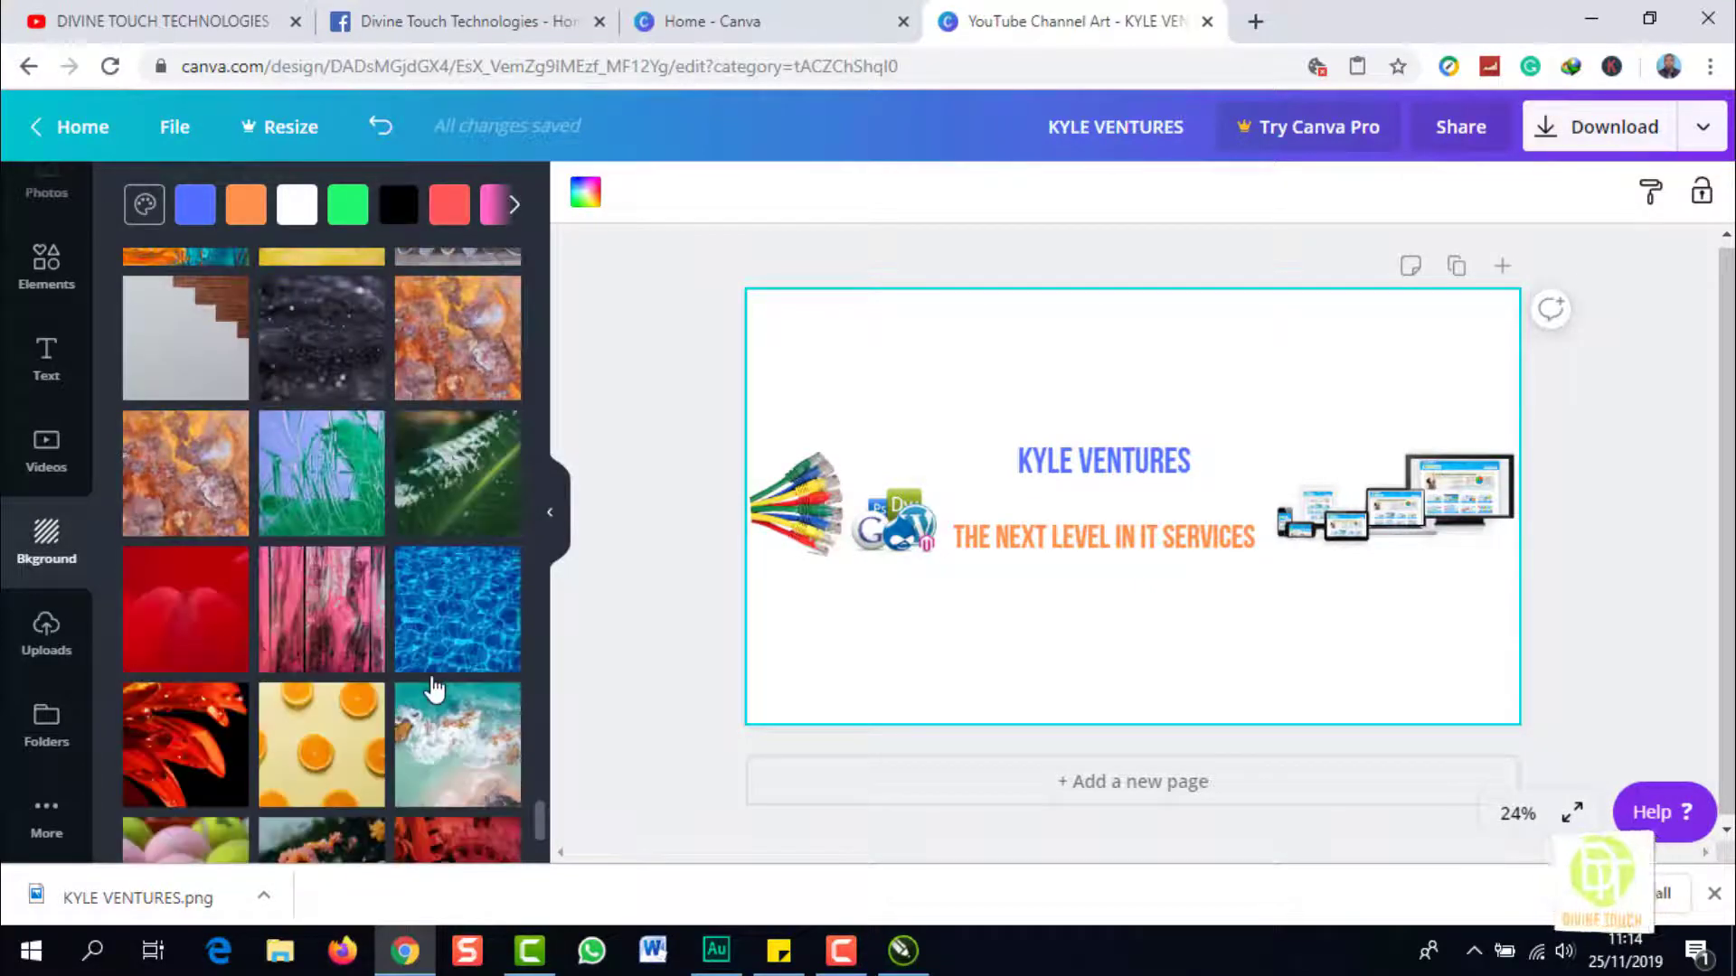
scroll(431, 680, down, 10)
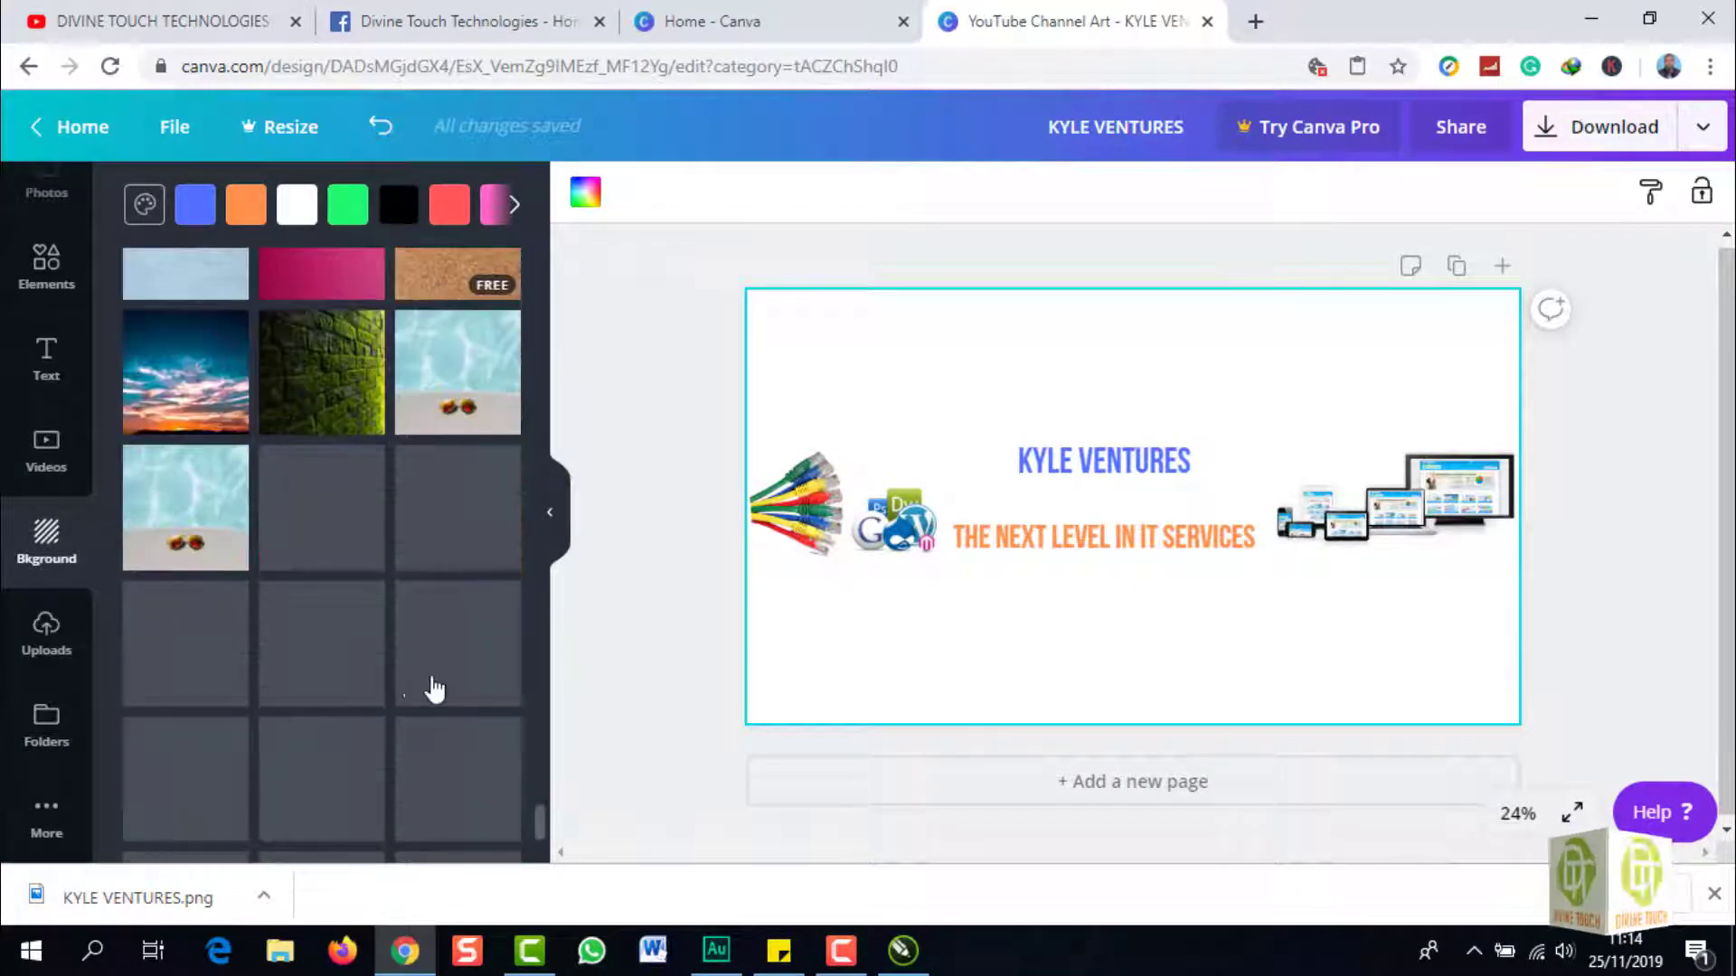
scroll(409, 680, down, 2)
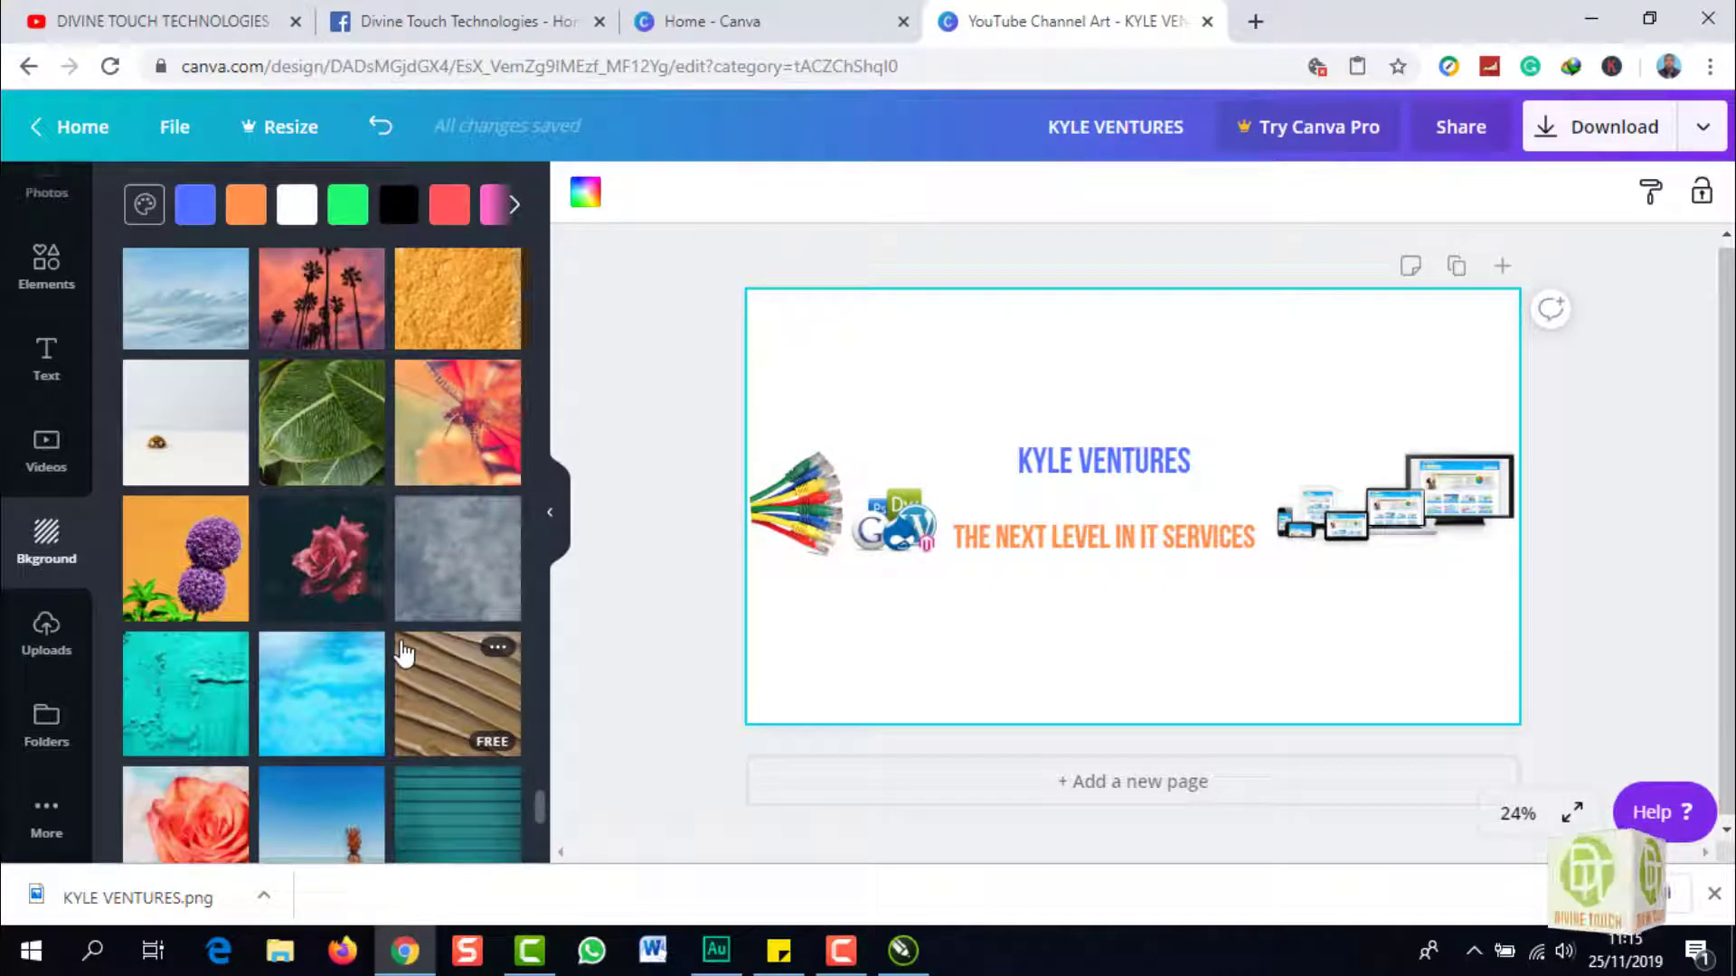
scroll(357, 633, down, 4)
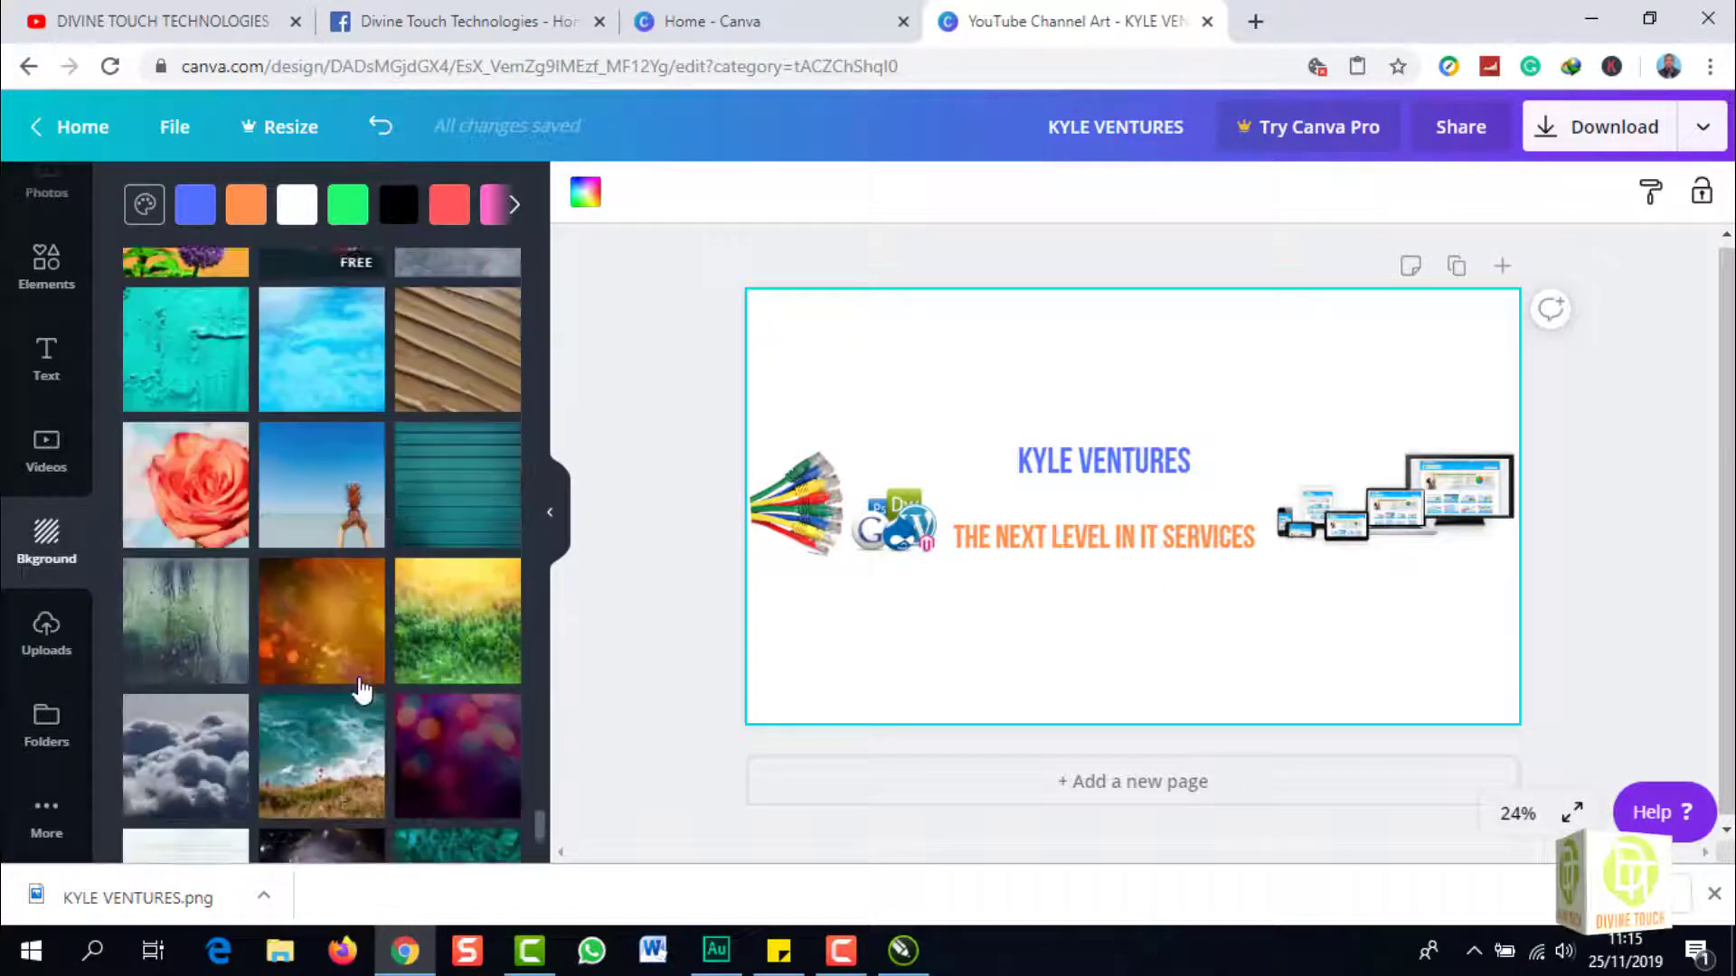
scroll(362, 690, down, 8)
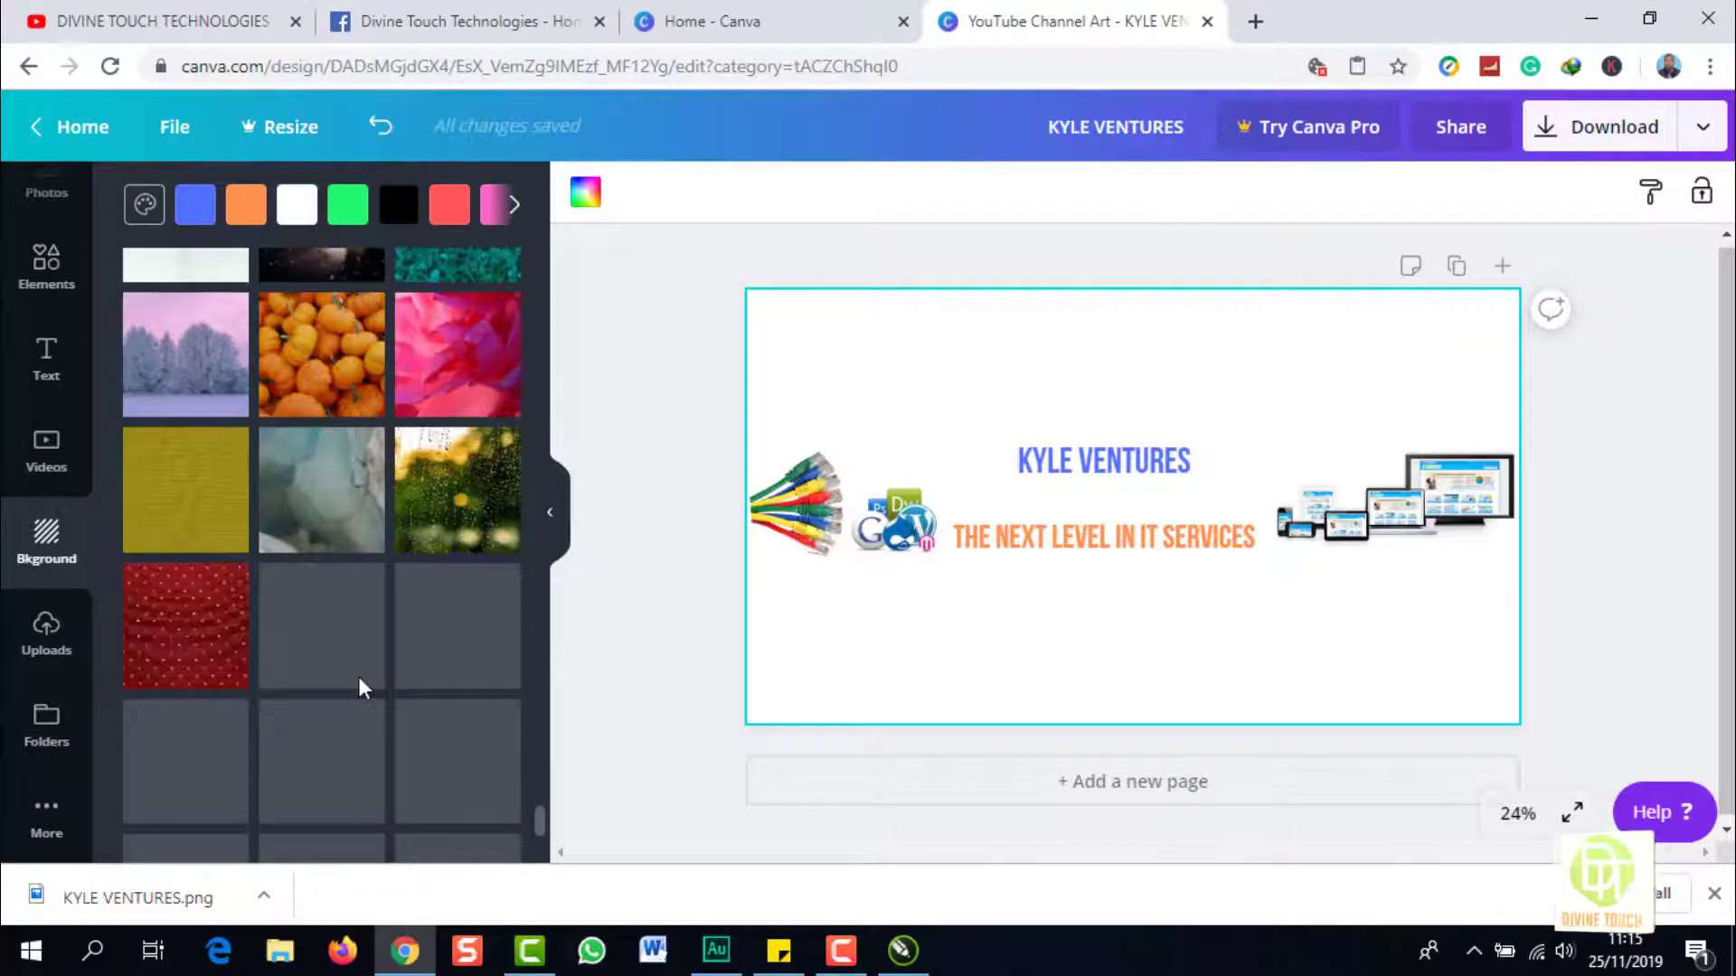
scroll(358, 676, down, 8)
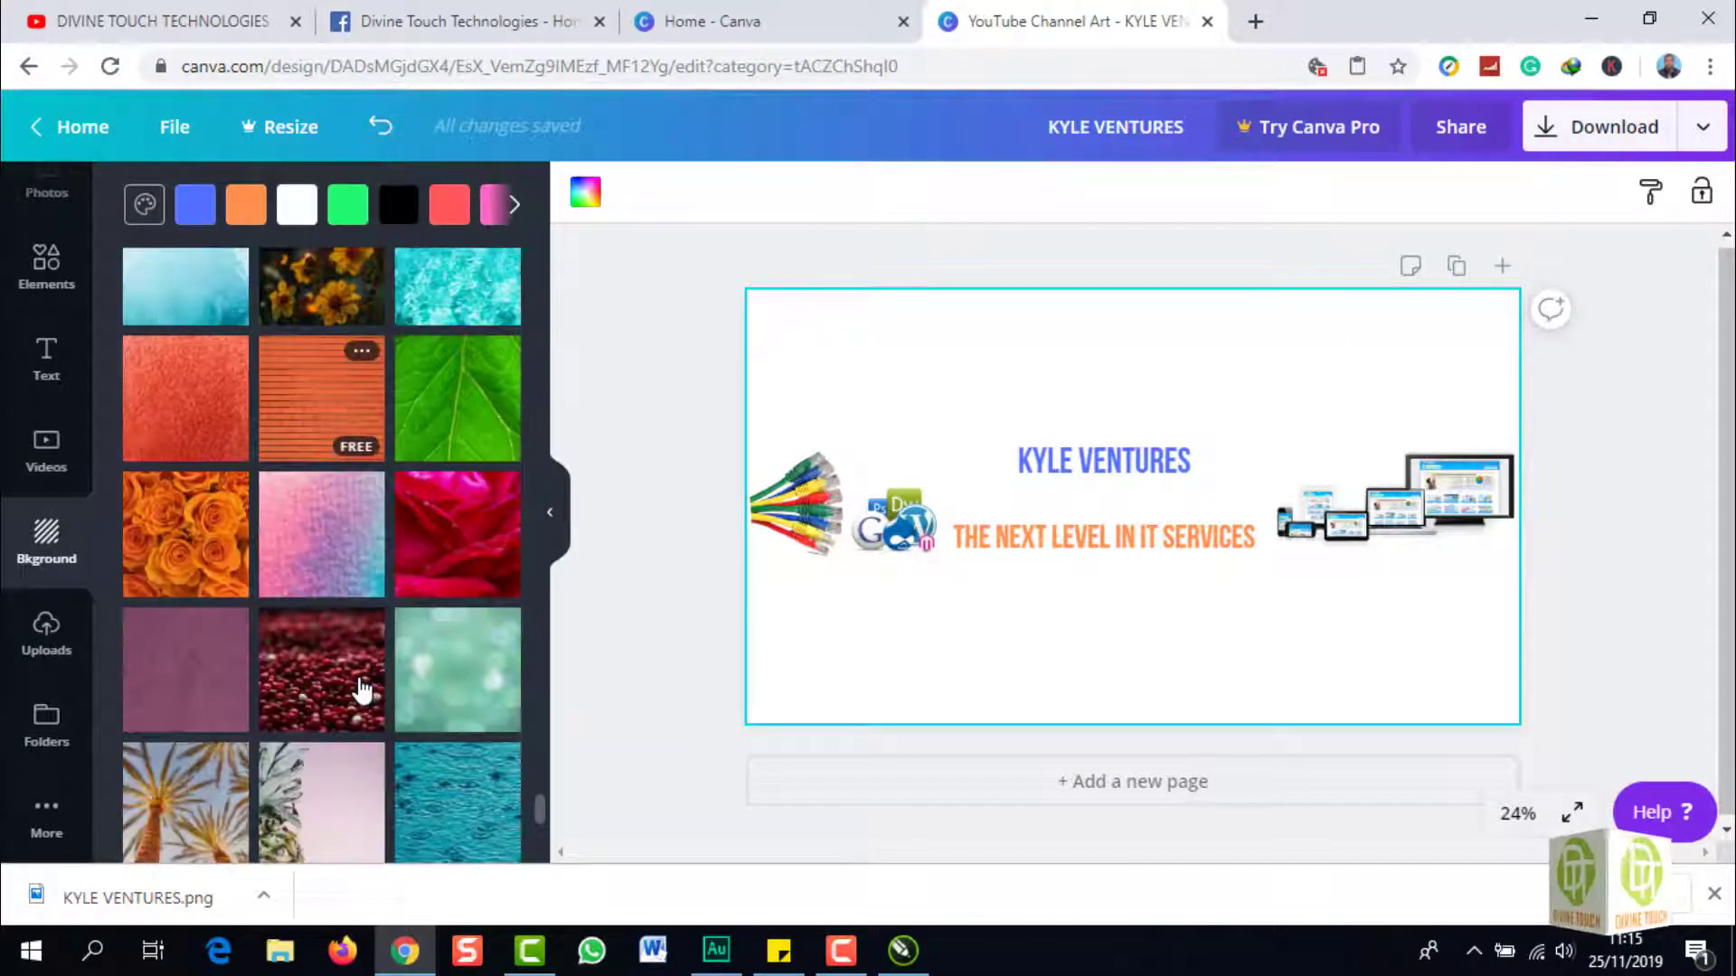
scroll(362, 690, down, 2)
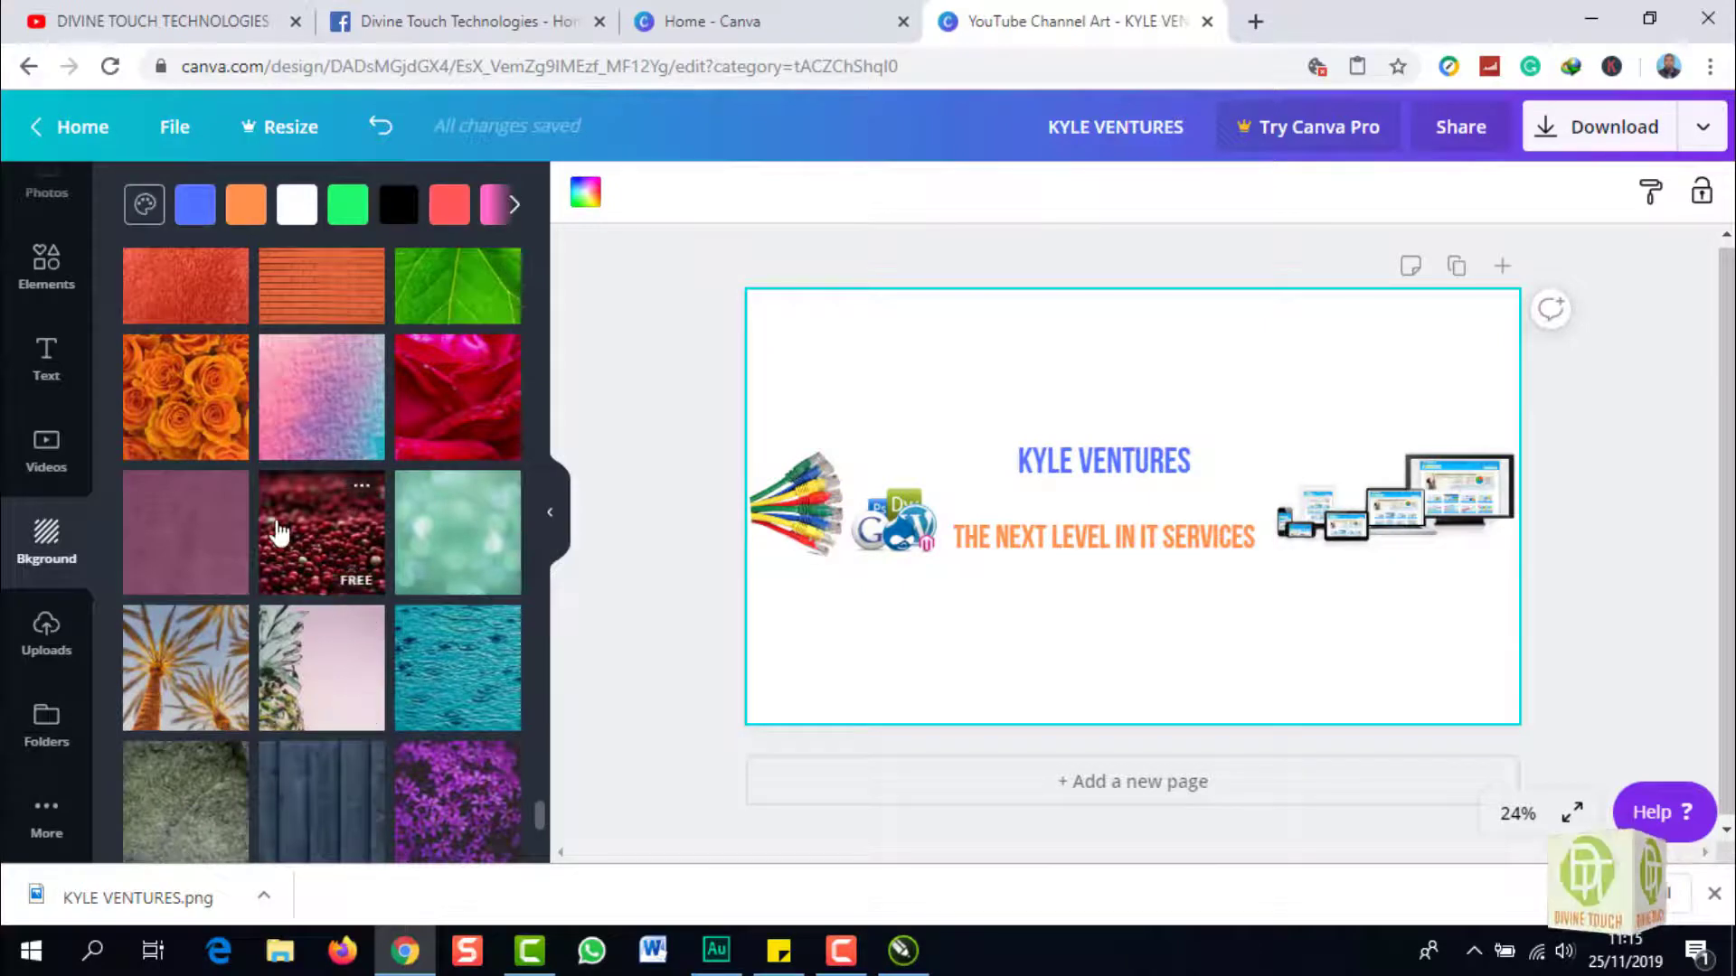
scroll(274, 538, down, 10)
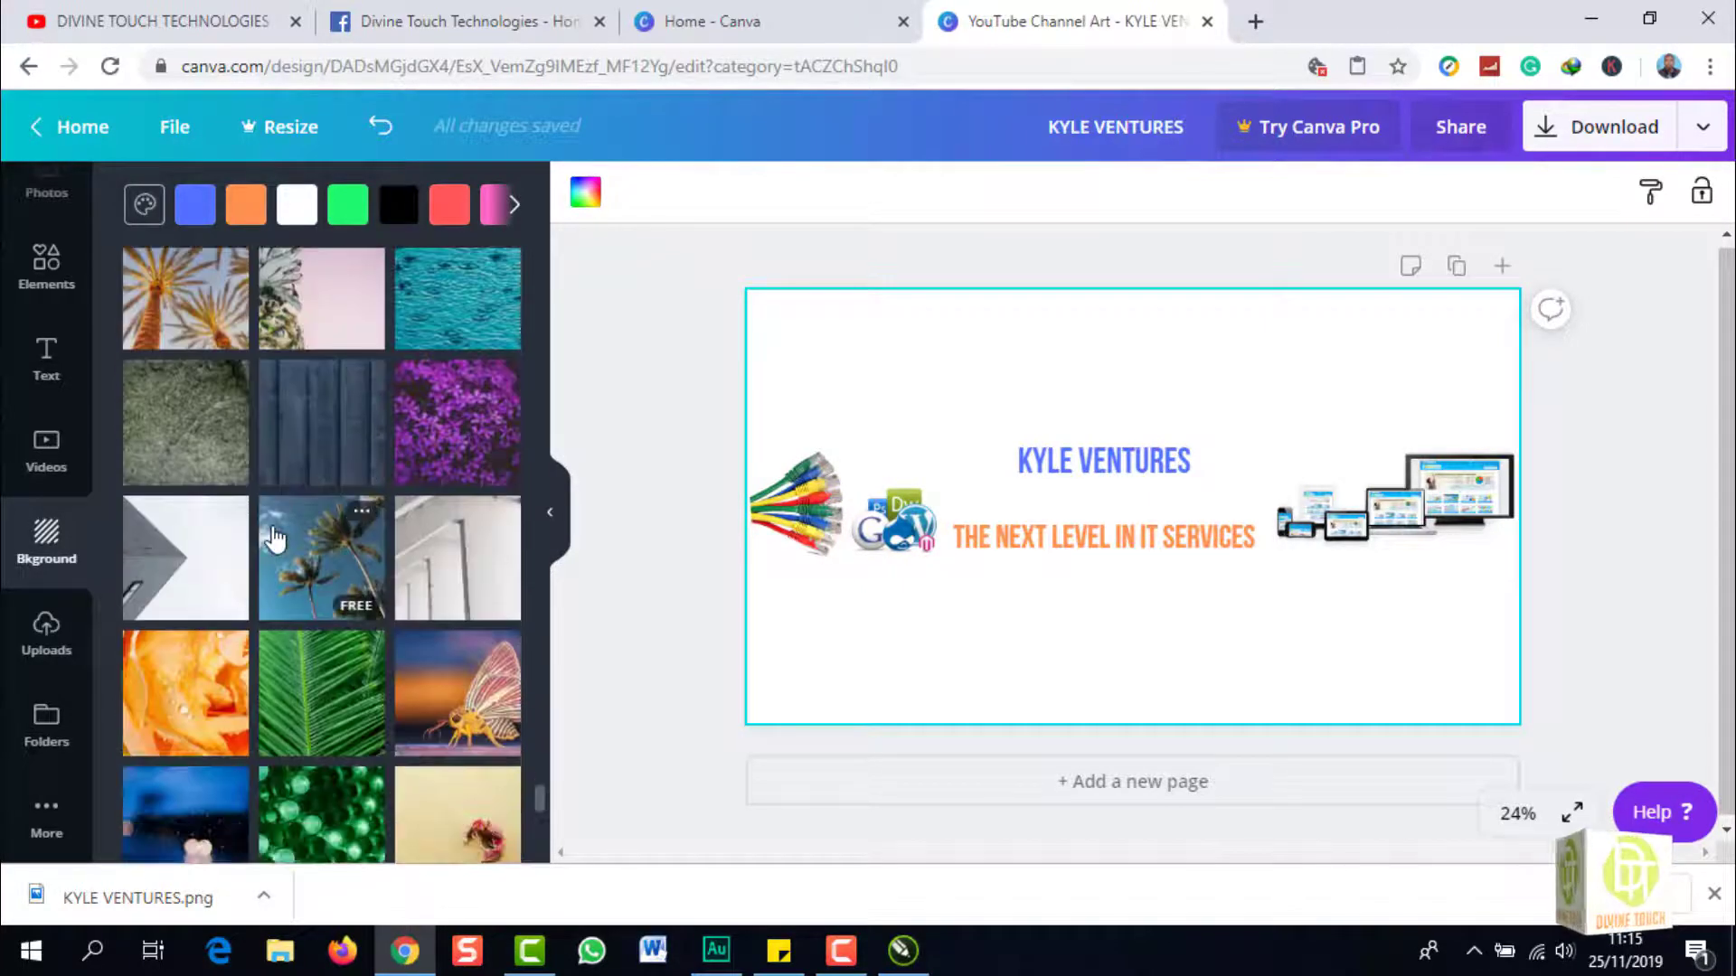
scroll(271, 549, down, 6)
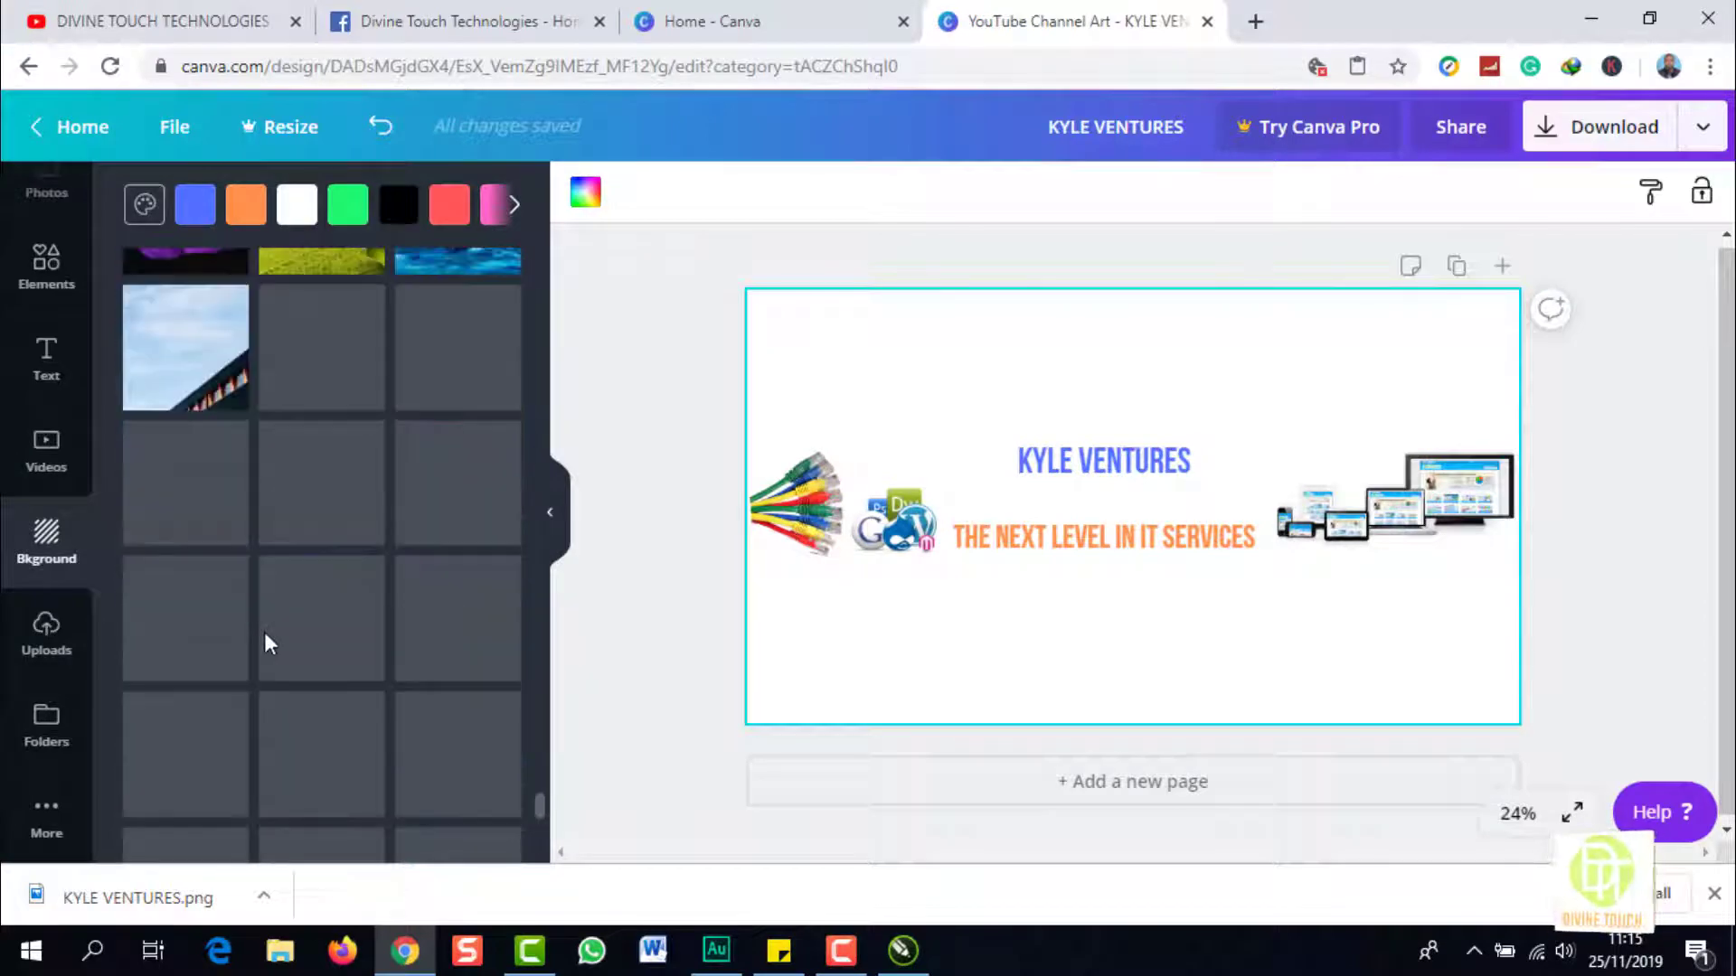
scroll(365, 626, down, 8)
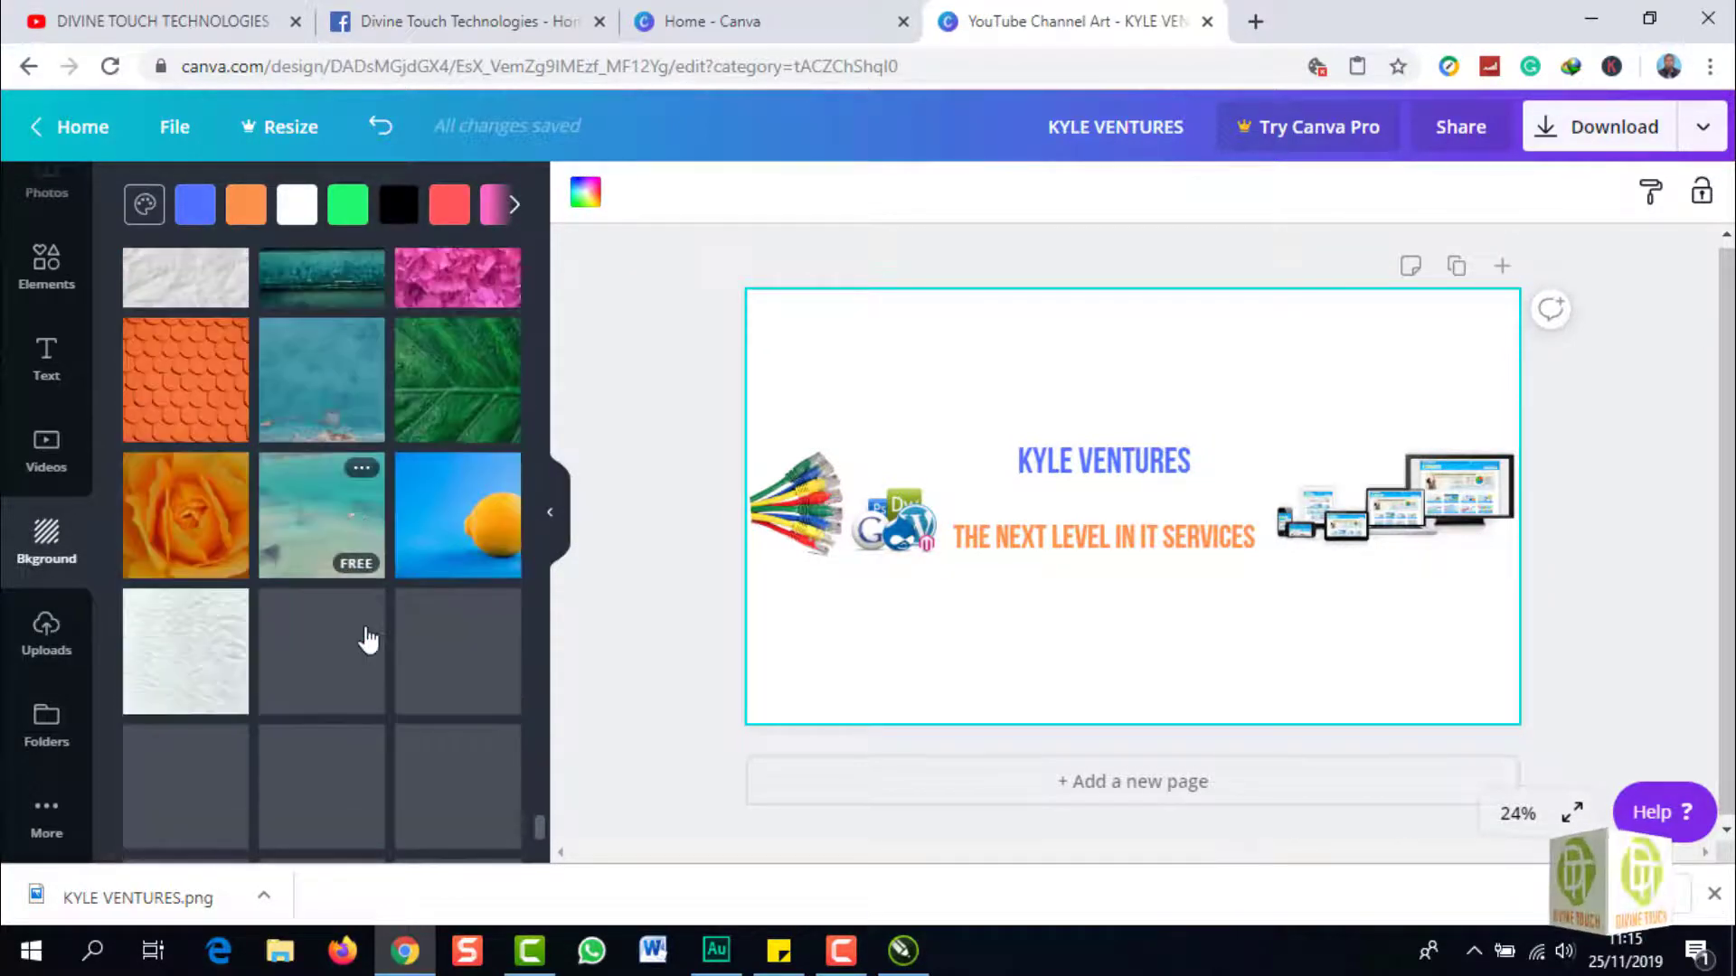
scroll(366, 633, down, 10)
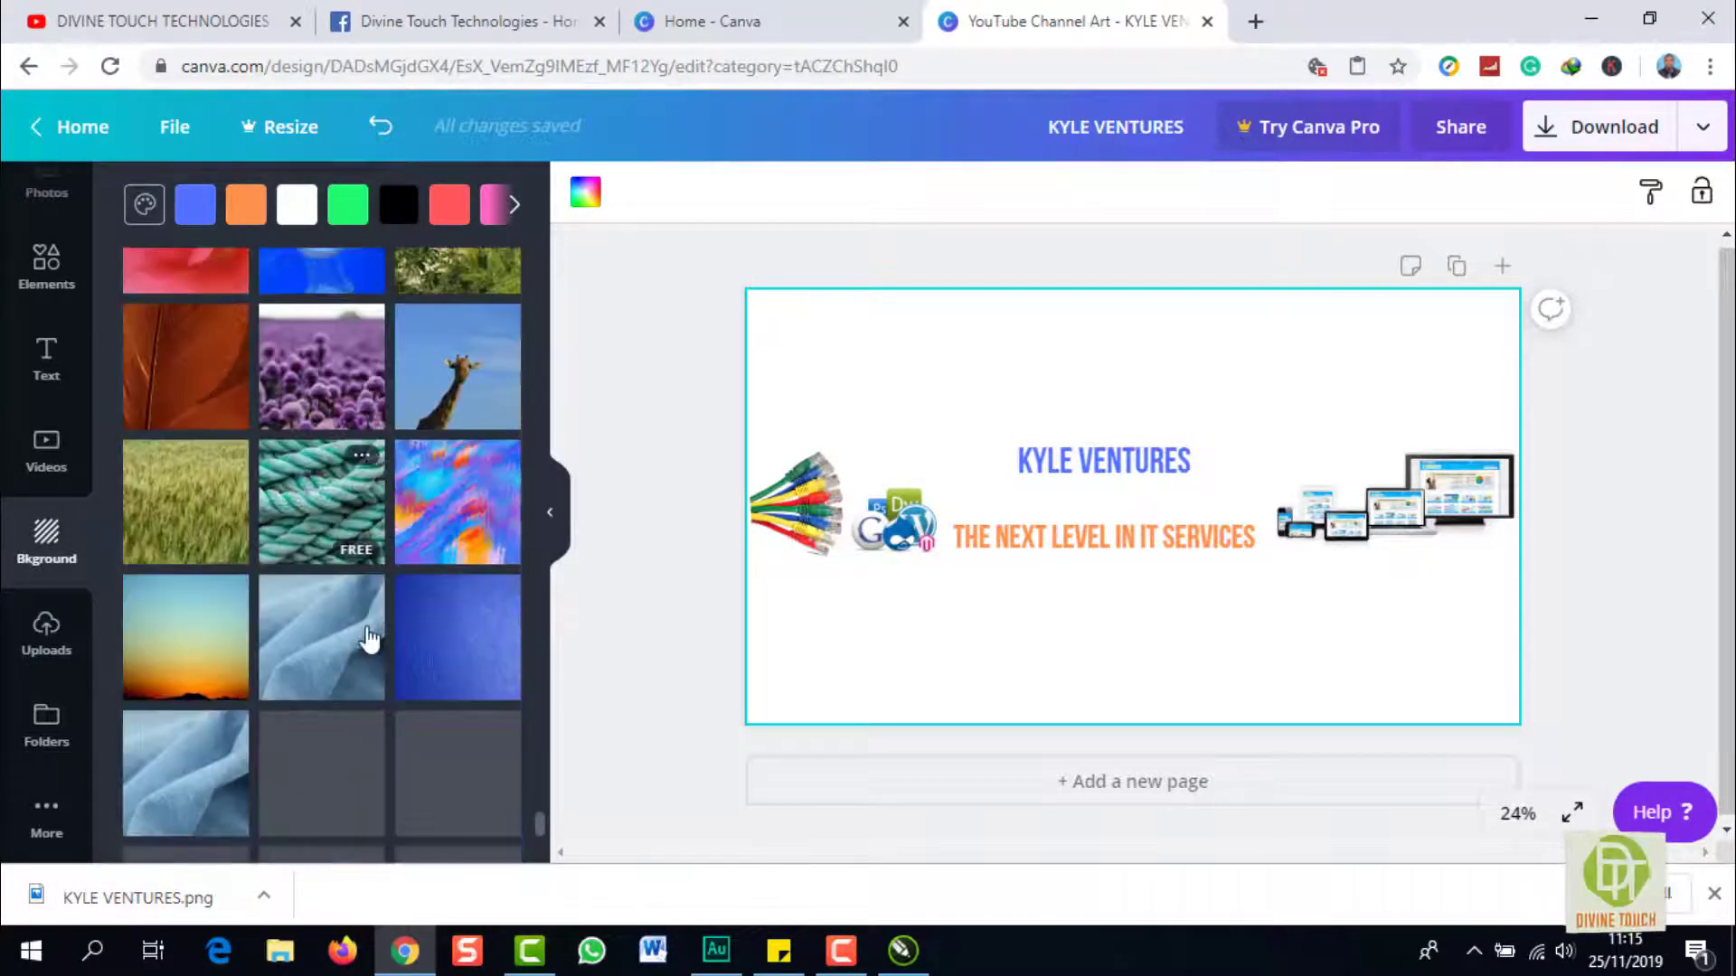
scroll(370, 640, down, 5)
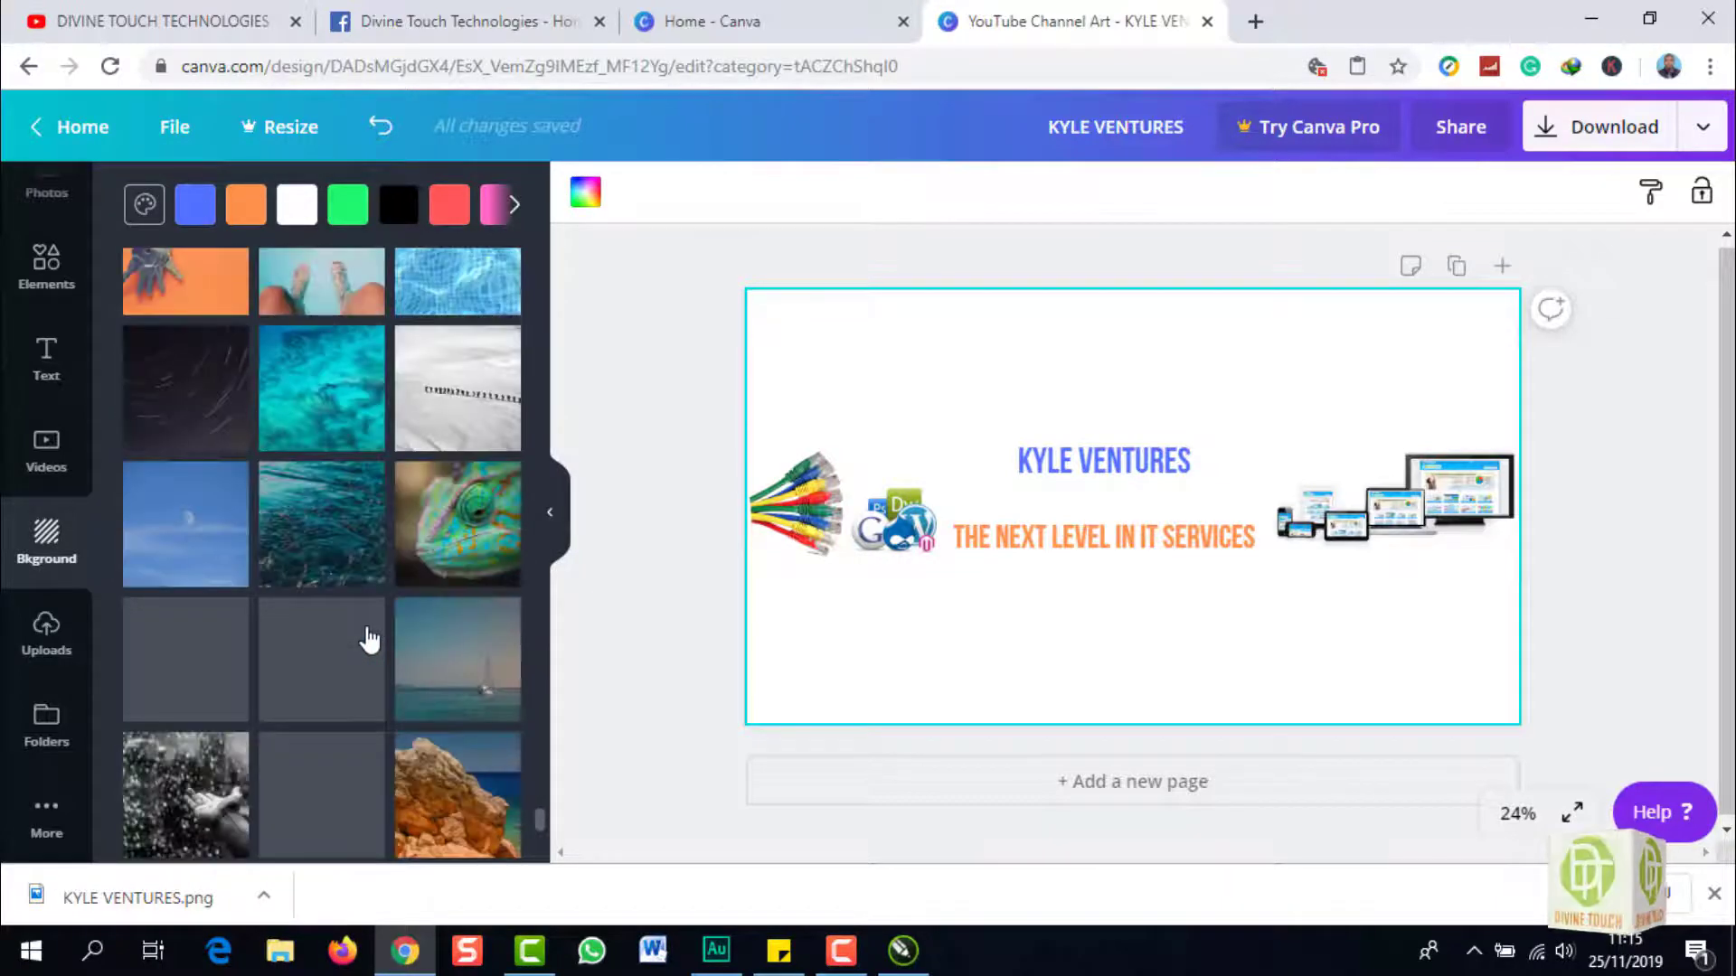
scroll(369, 643, down, 10)
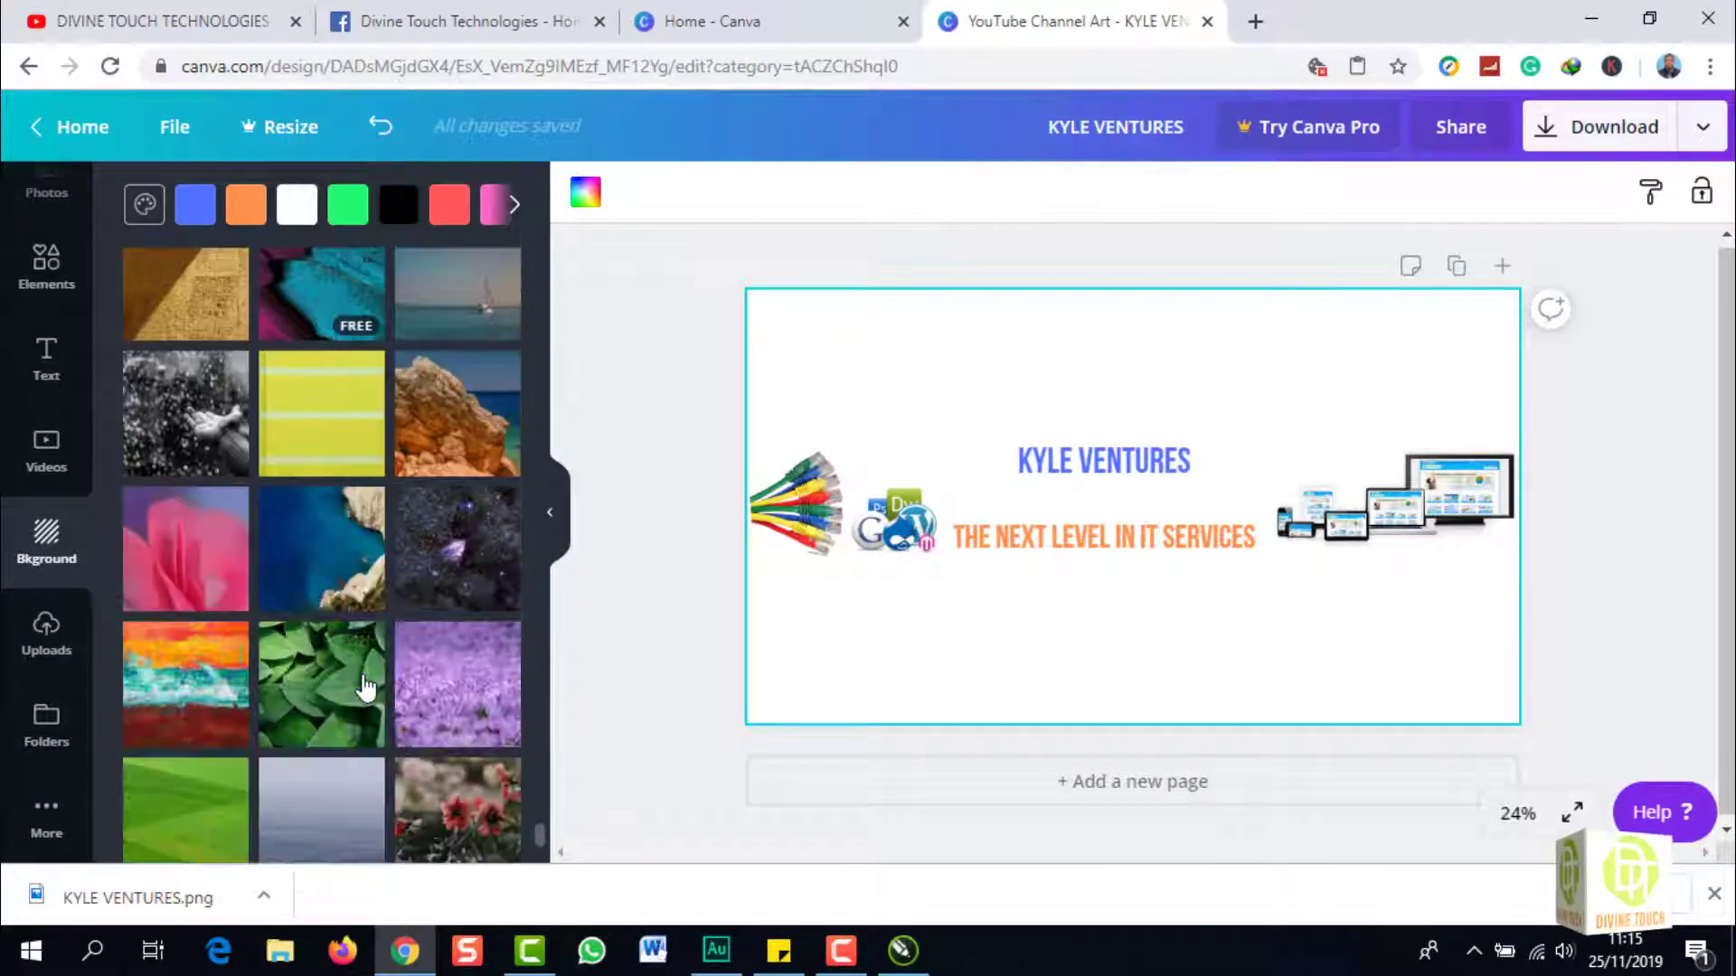
scroll(362, 674, down, 5)
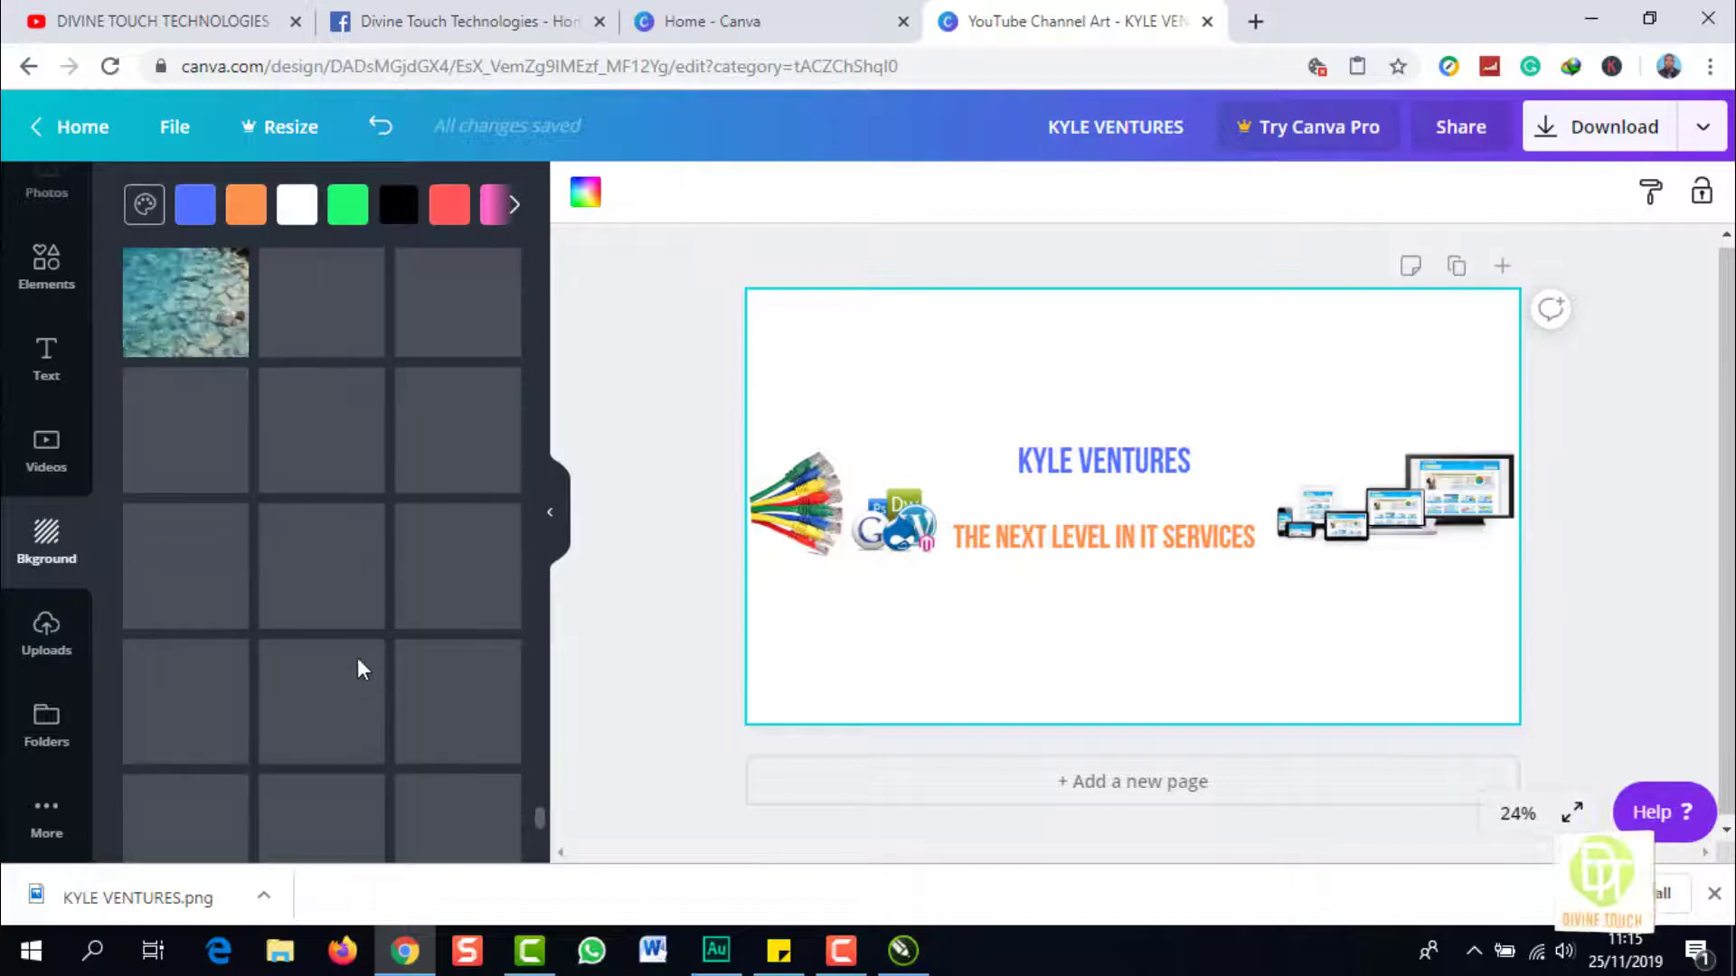
scroll(345, 587, down, 6)
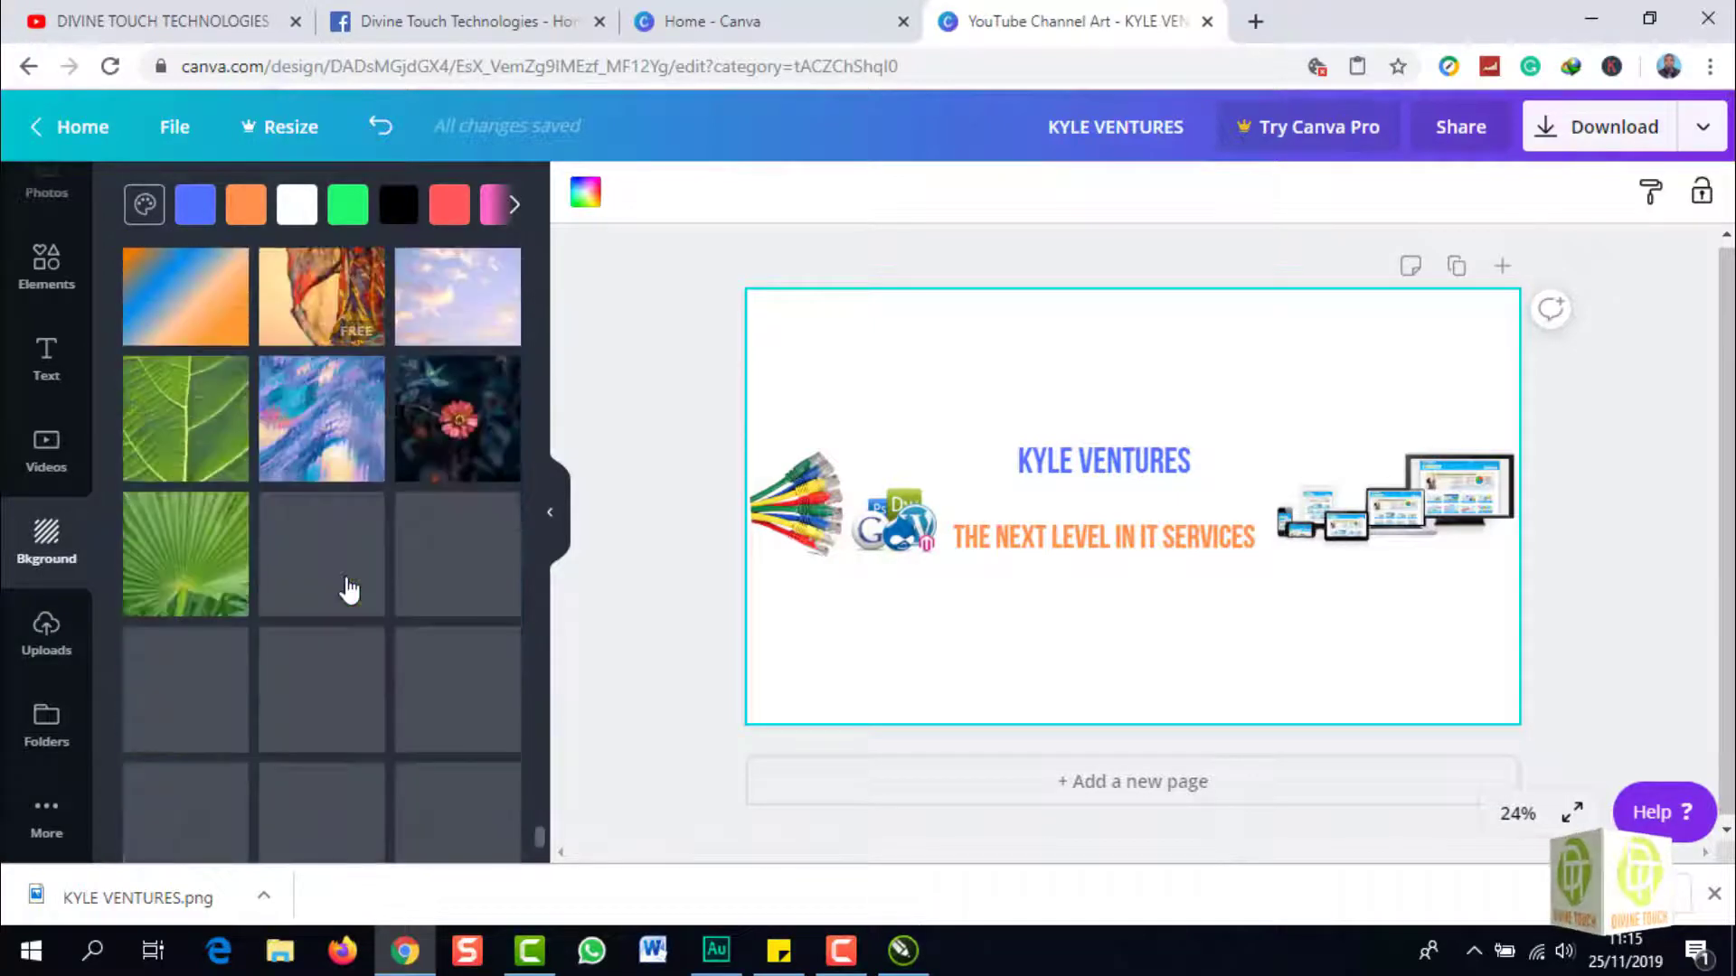
scroll(347, 586, down, 5)
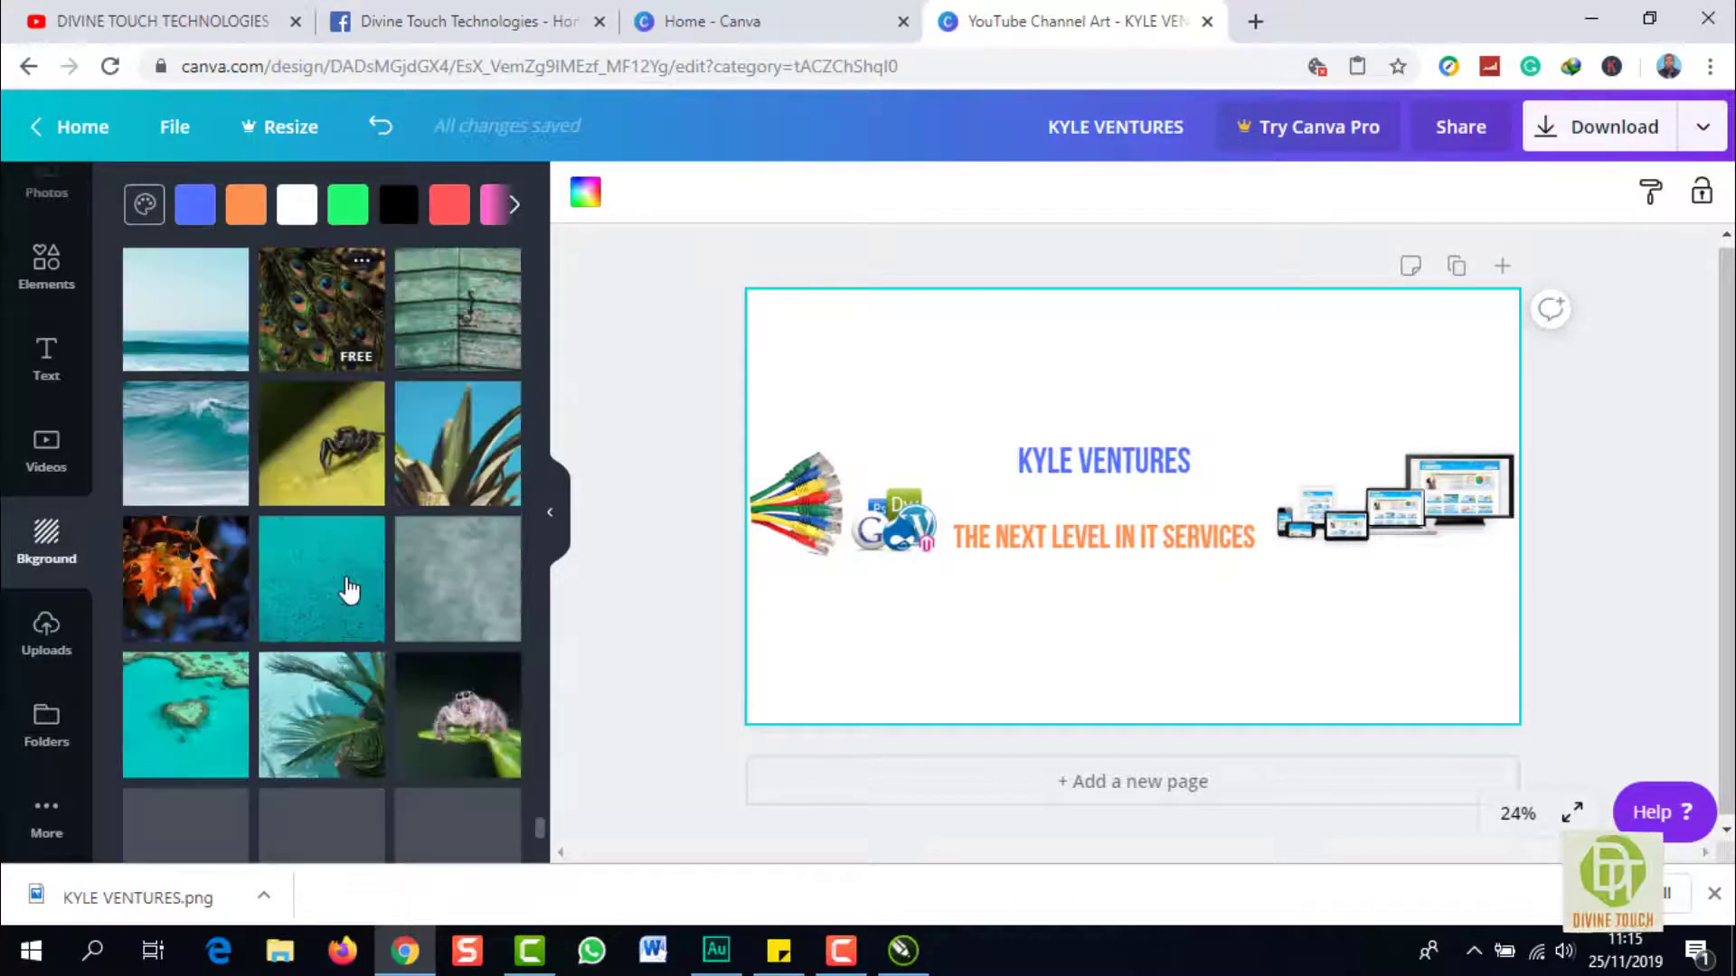
scroll(349, 590, down, 6)
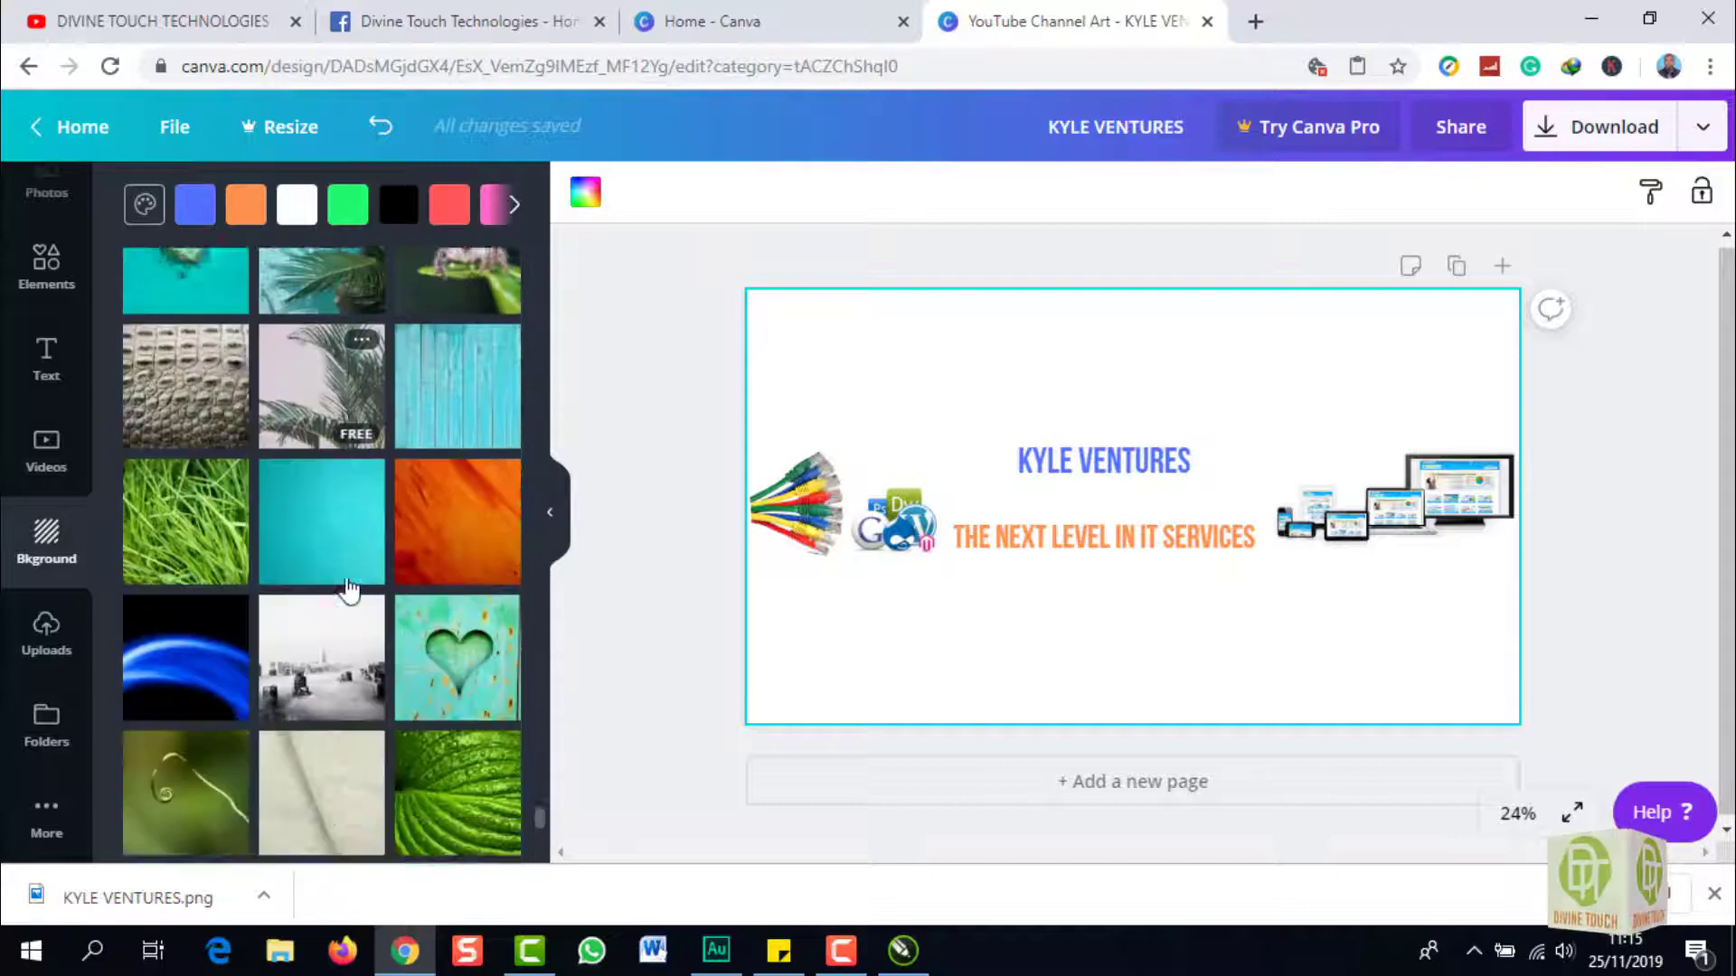
scroll(349, 590, down, 6)
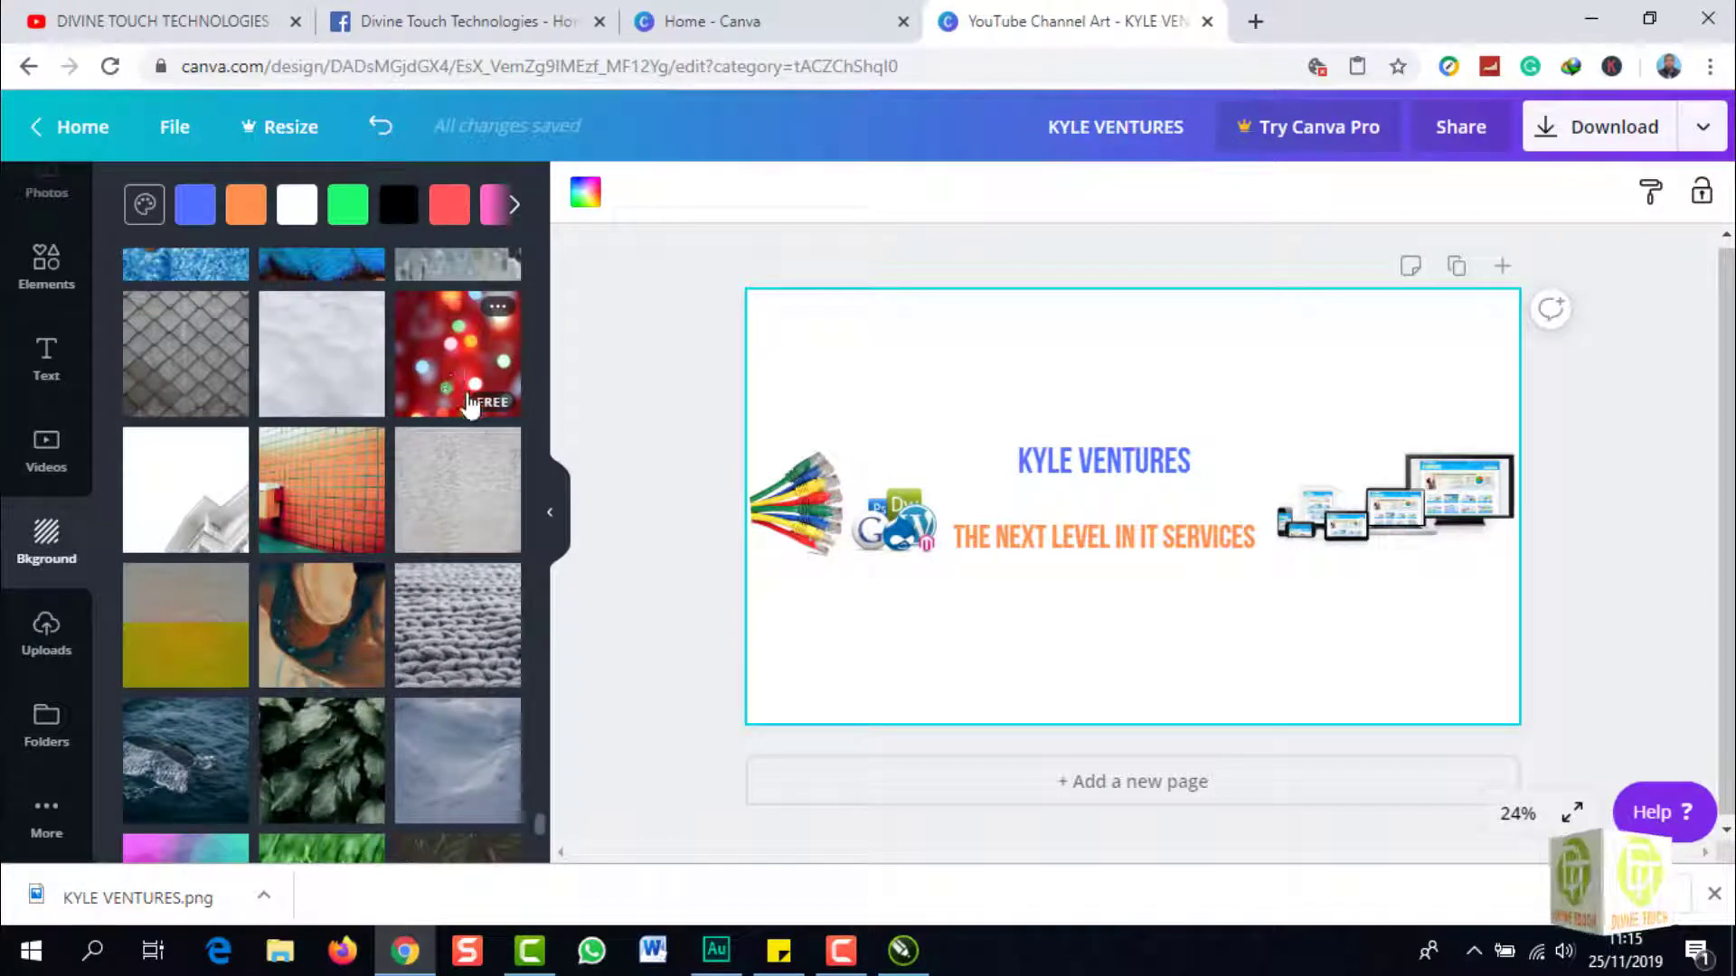
scroll(392, 453, down, 5)
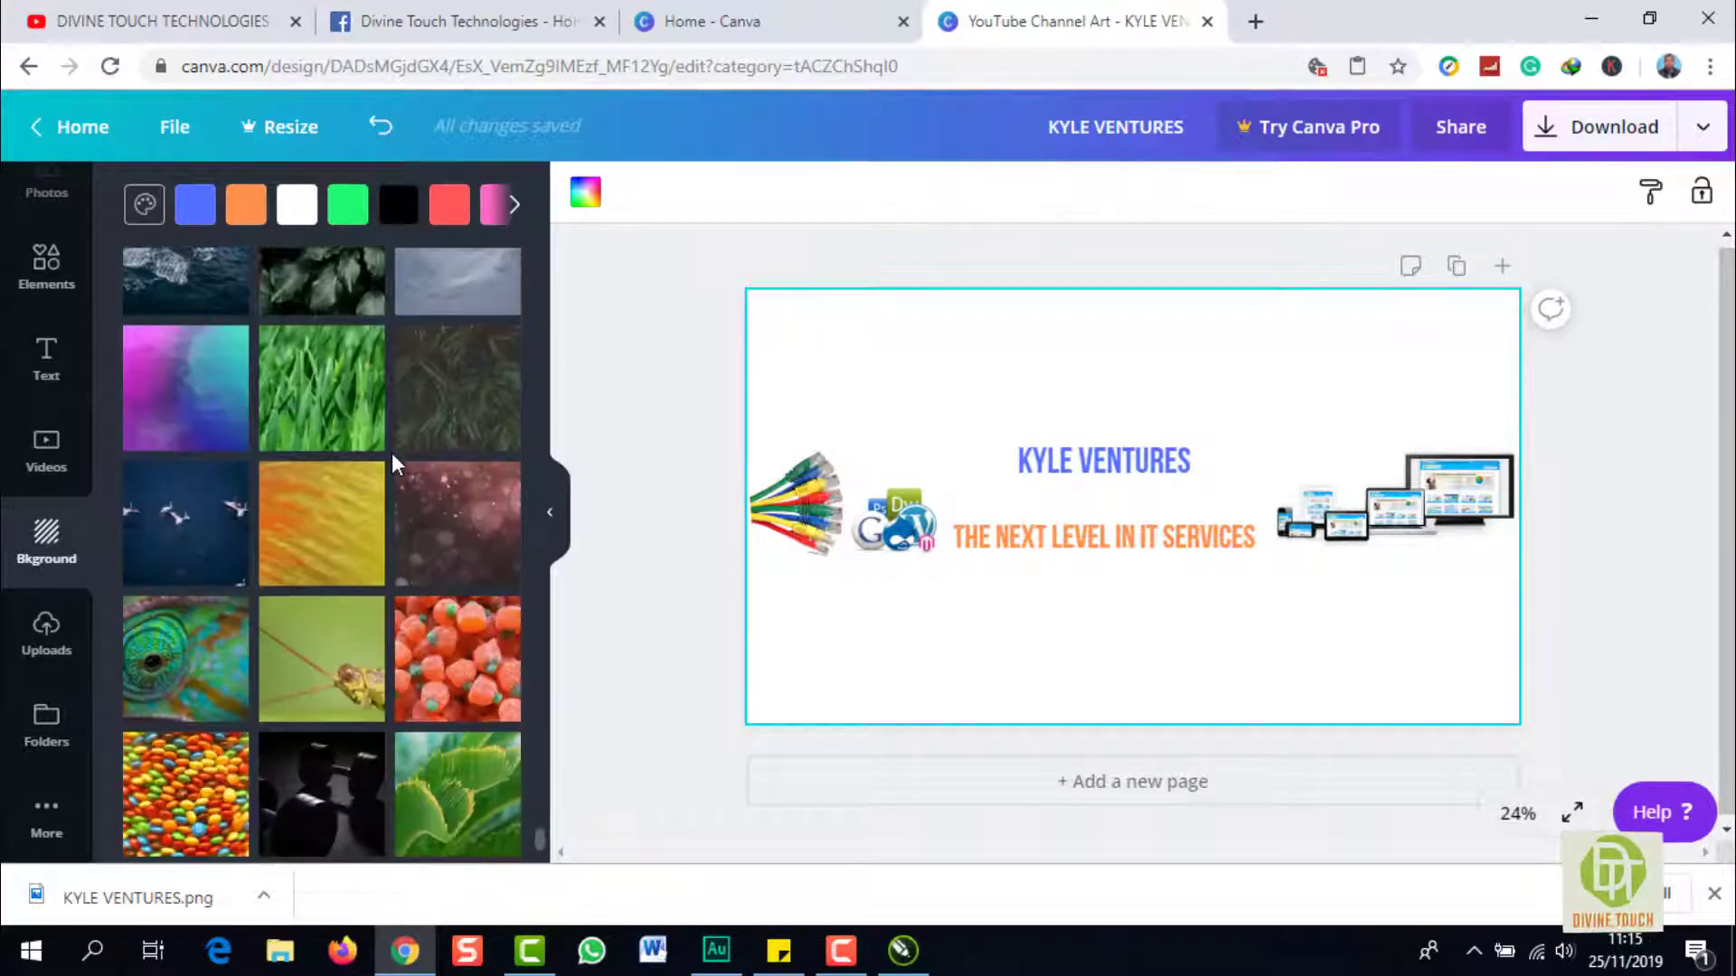
scroll(392, 453, up, 4)
scroll(426, 496, up, 3)
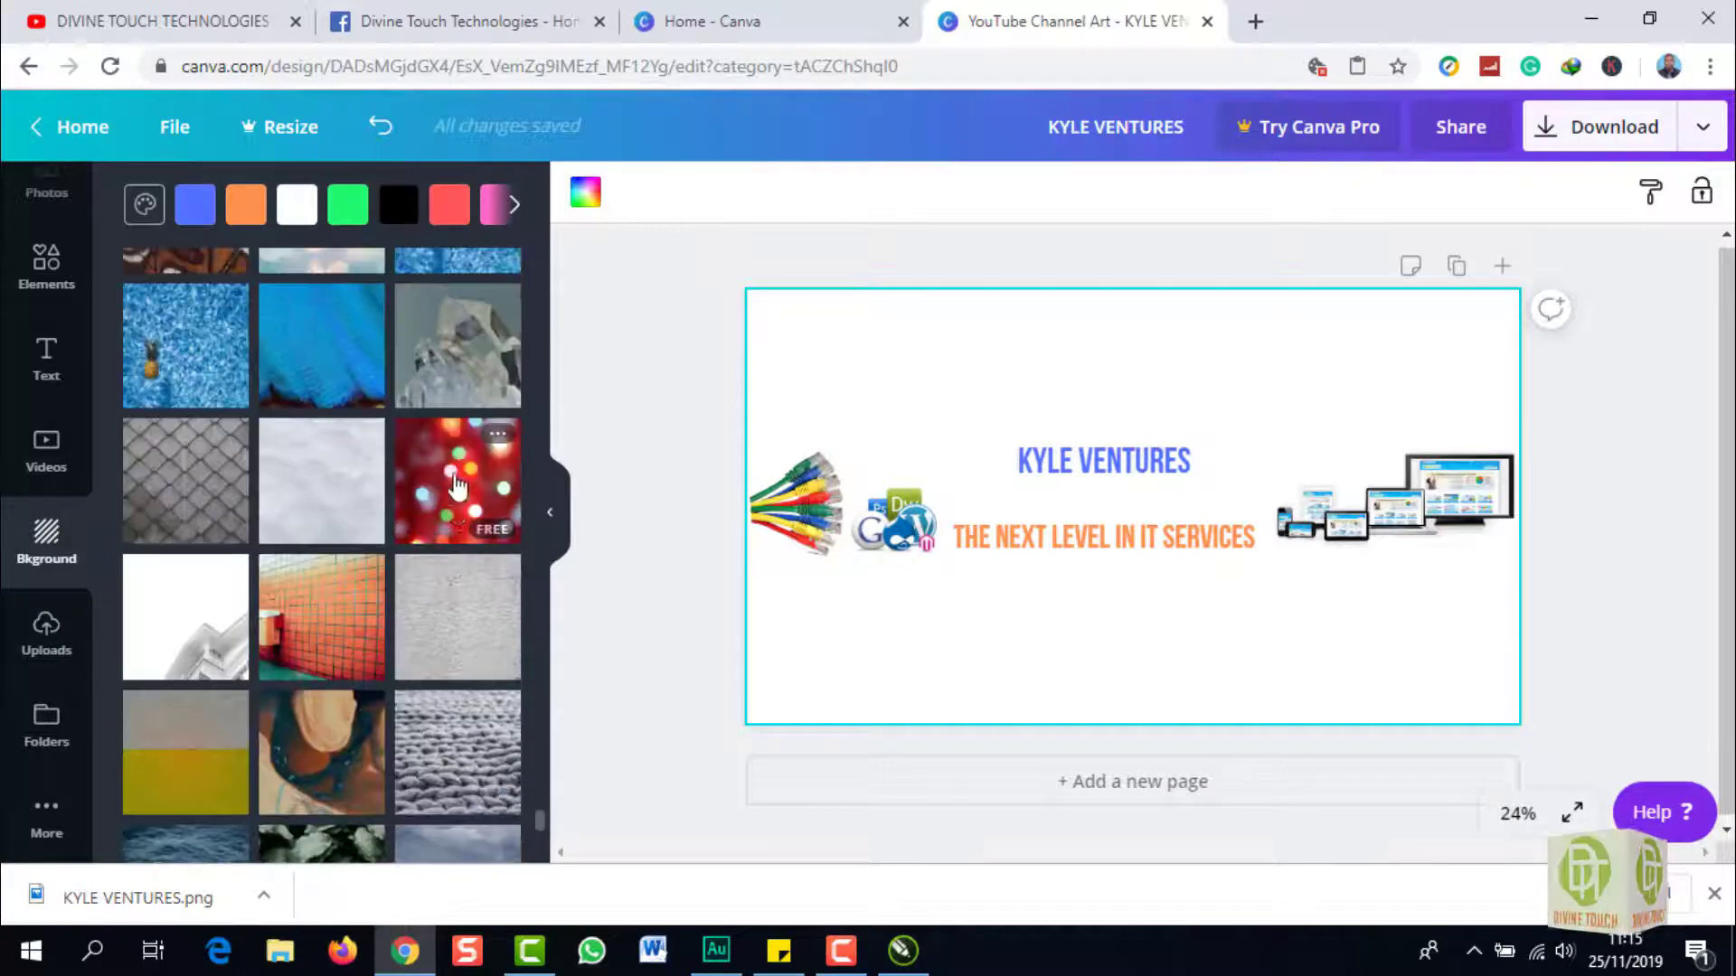
click(438, 496)
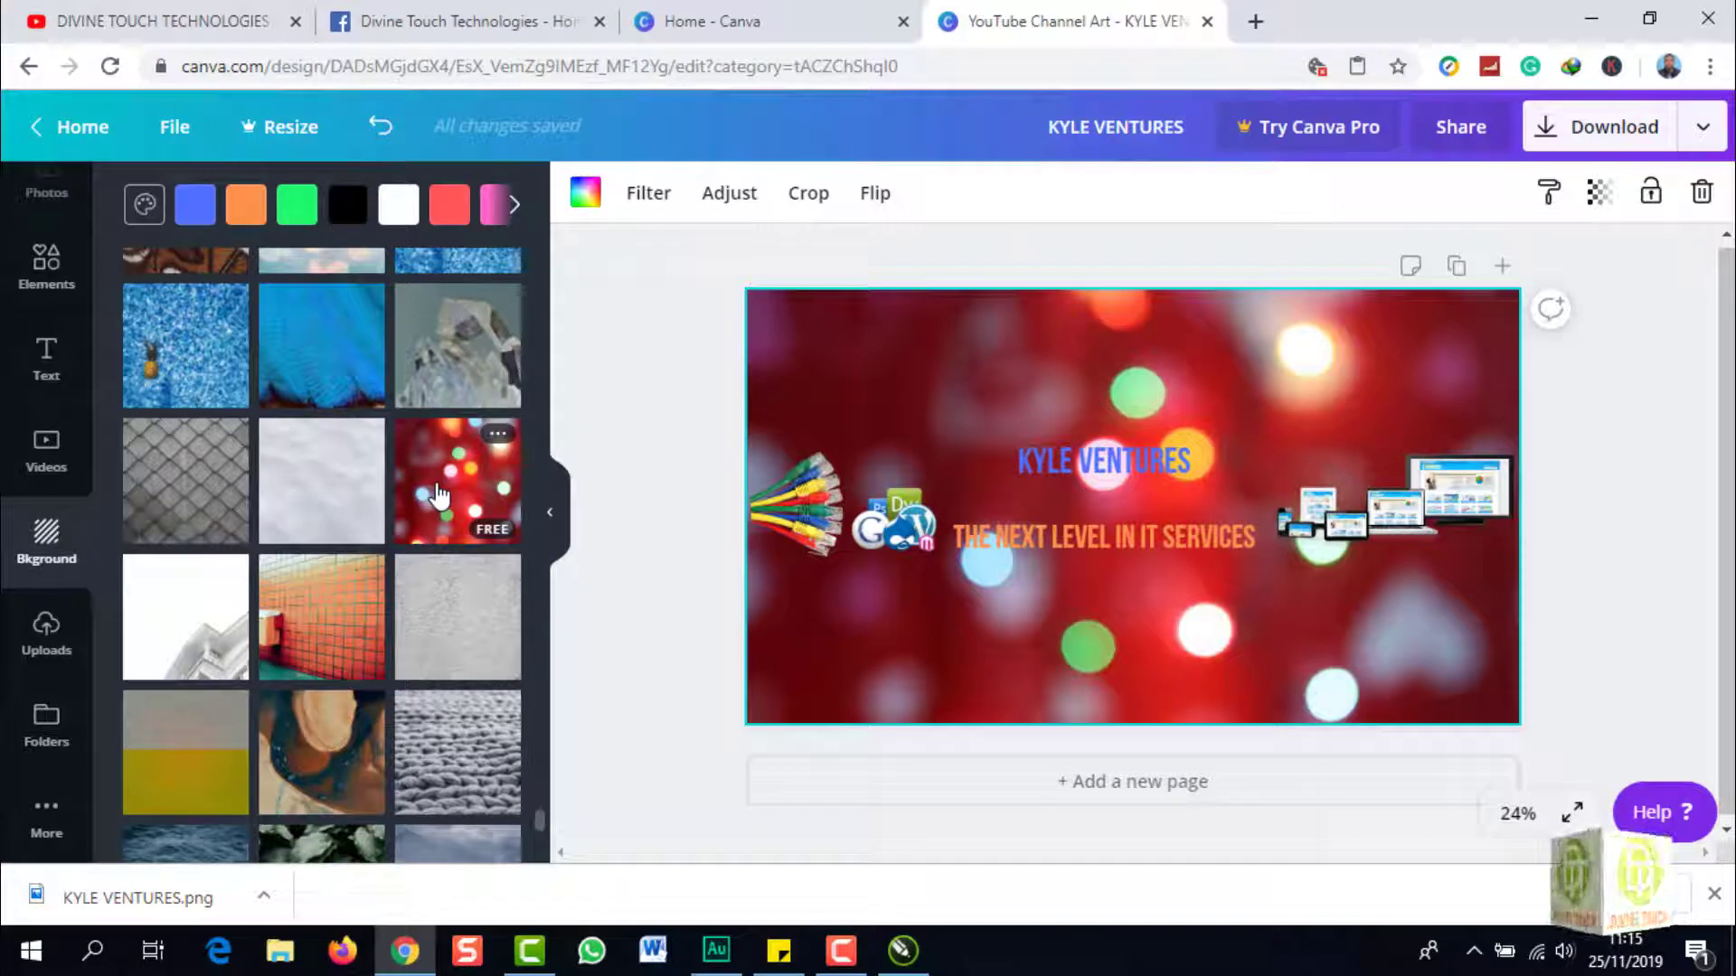
Check the reference design in CorelDRAW, return to Canva and colour the KYLE VENTURES heading green from the default colours
click(903, 950)
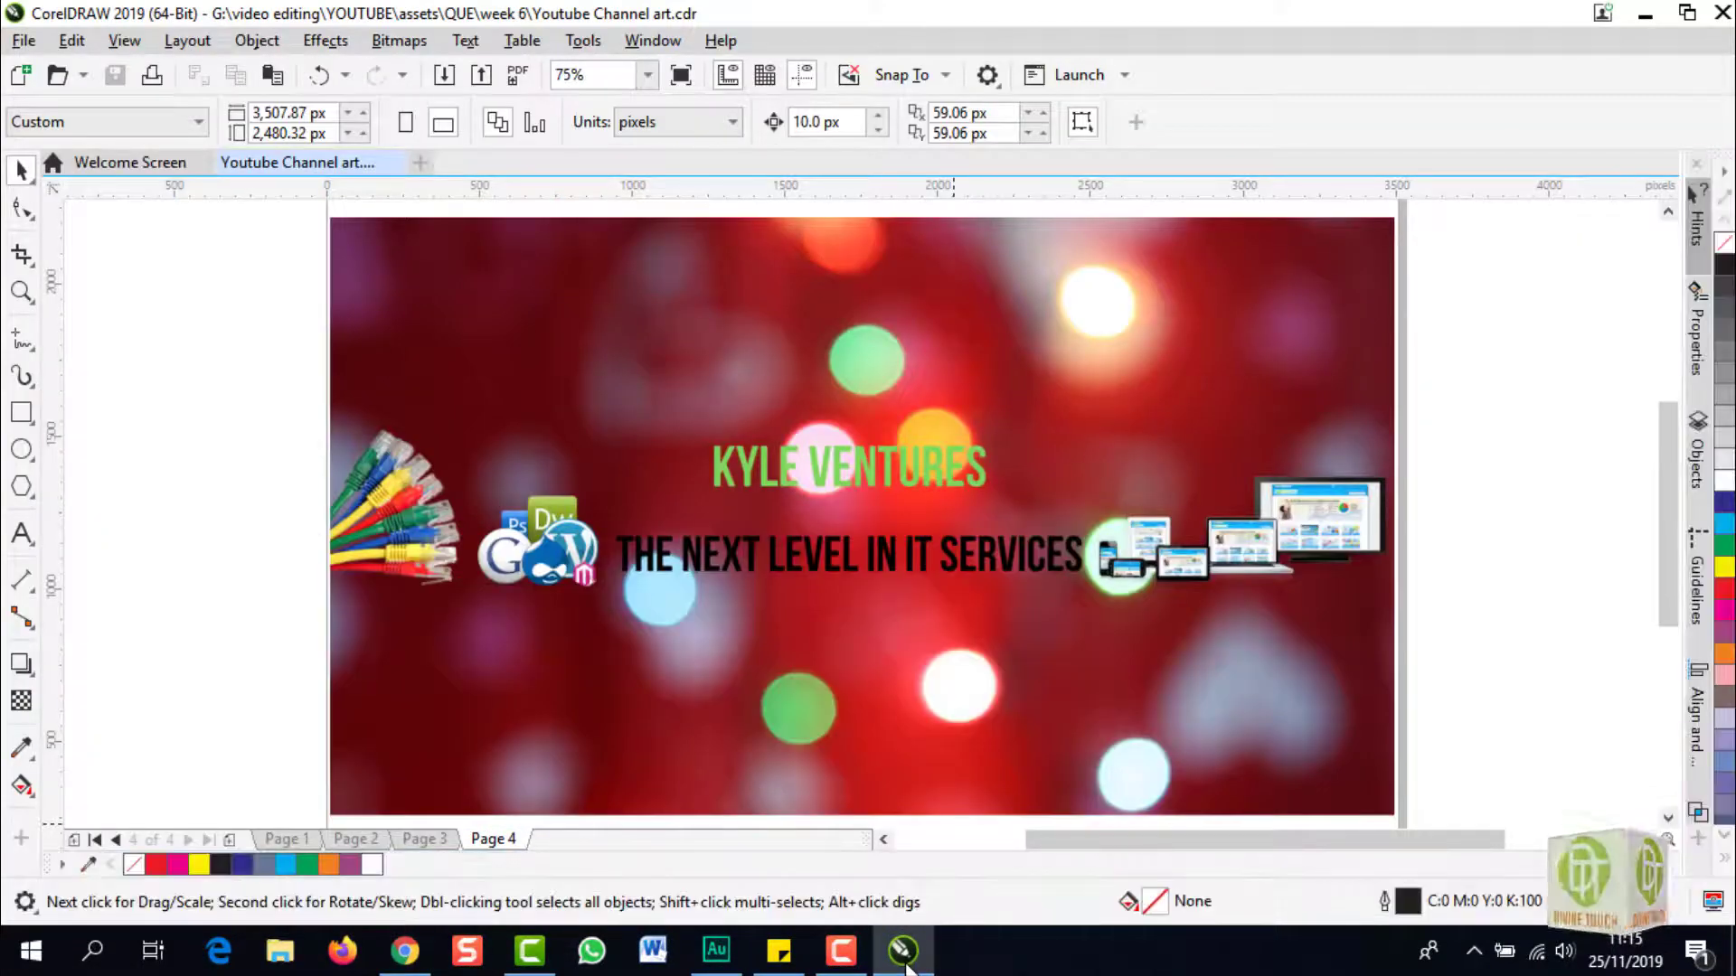
click(903, 950)
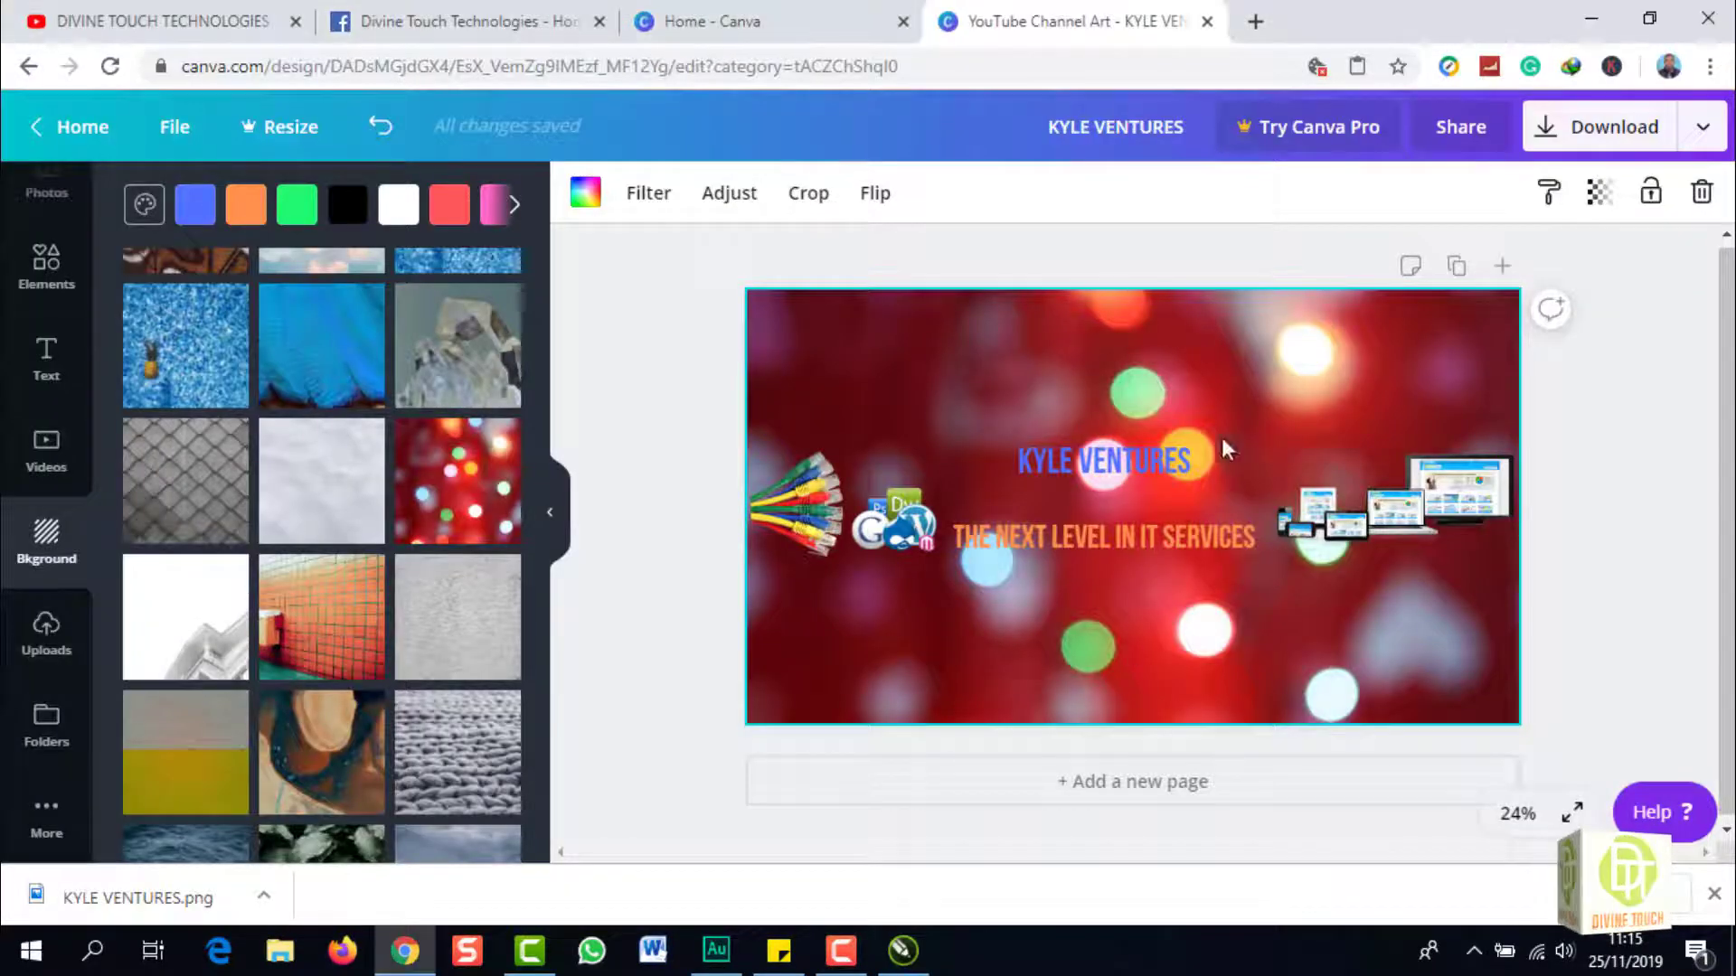
click(1089, 460)
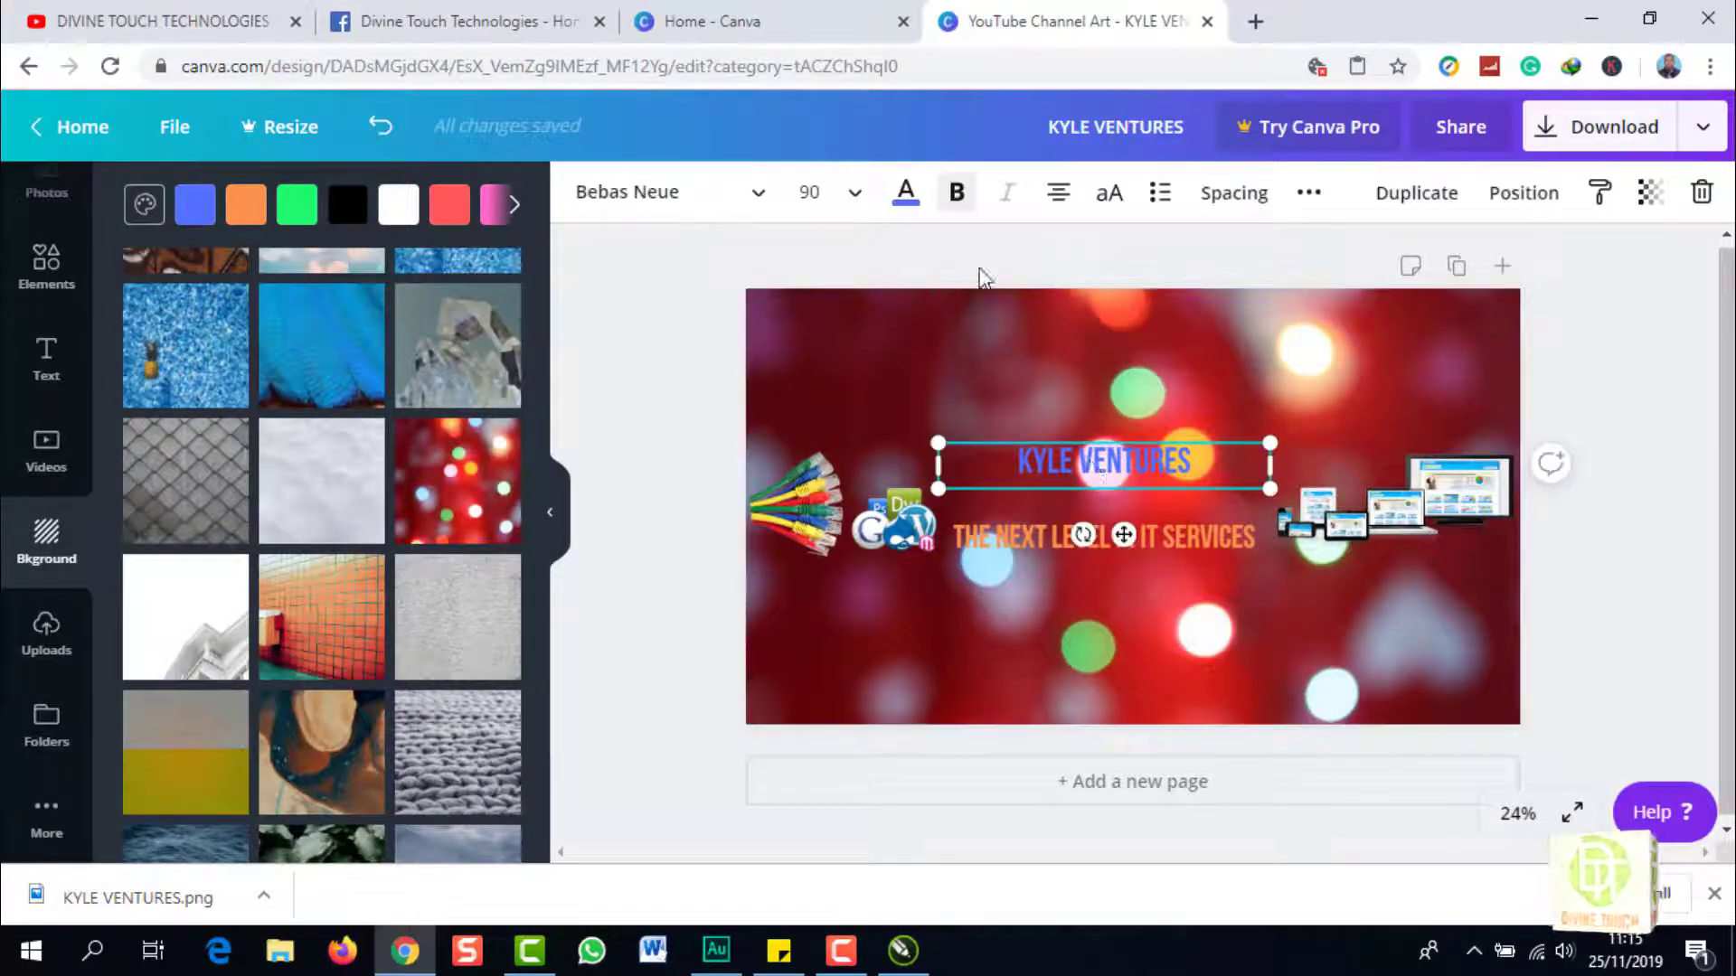
click(906, 194)
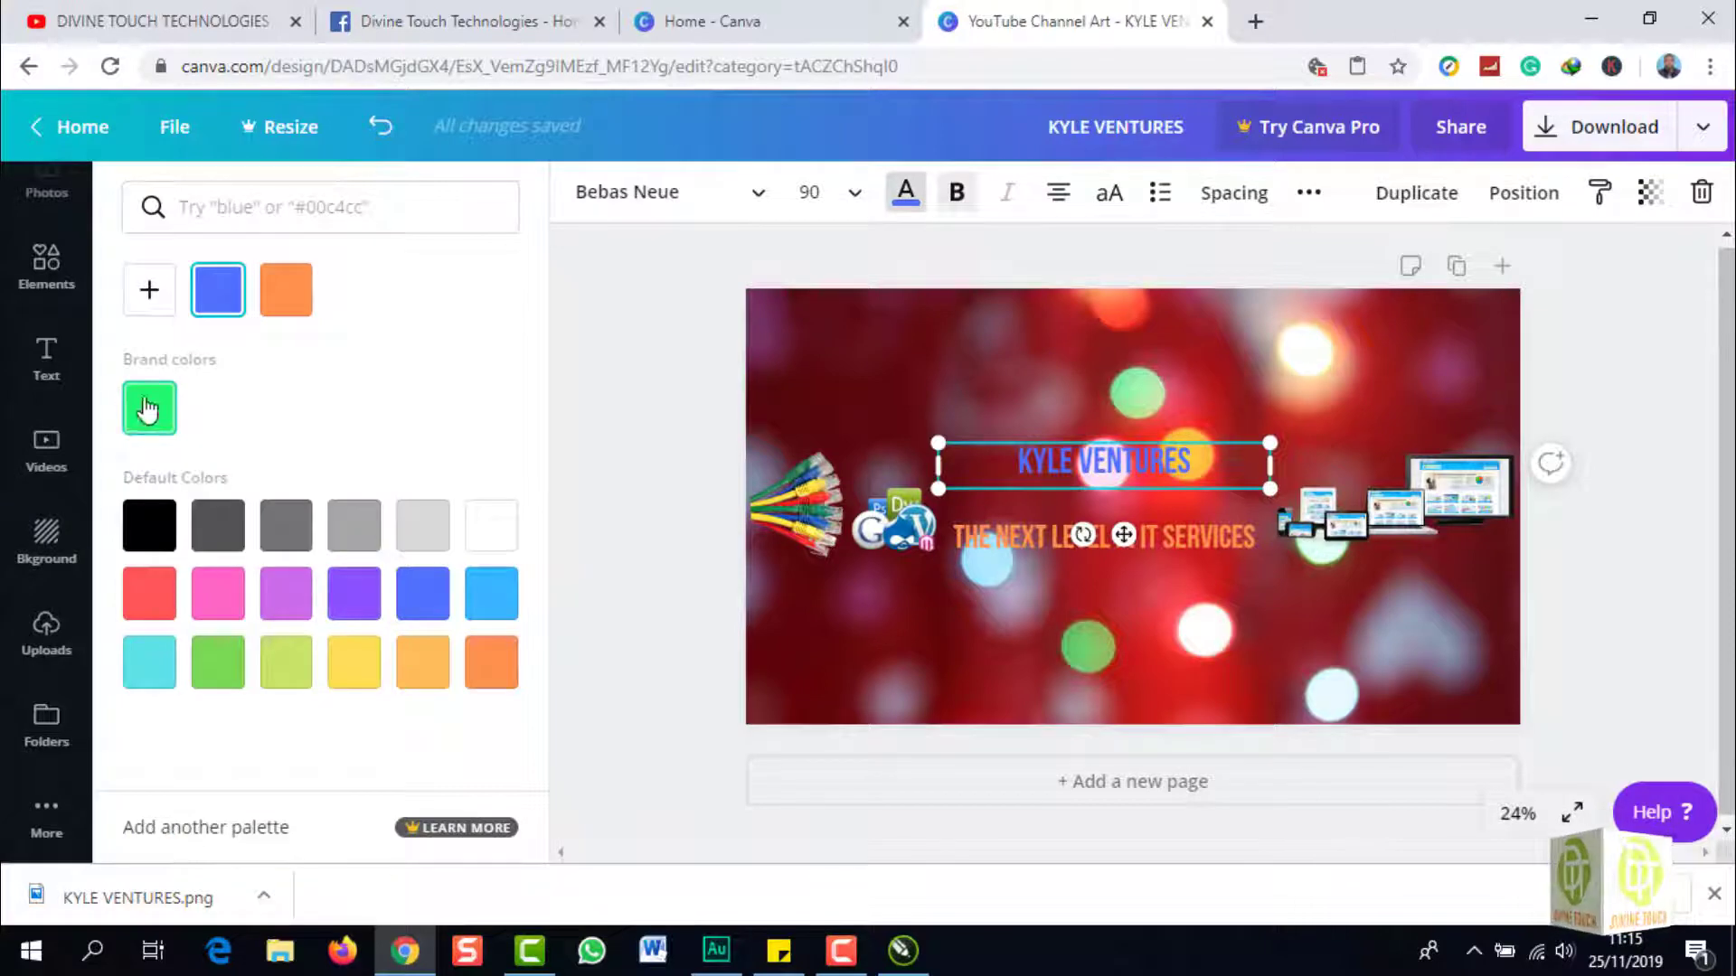
click(231, 666)
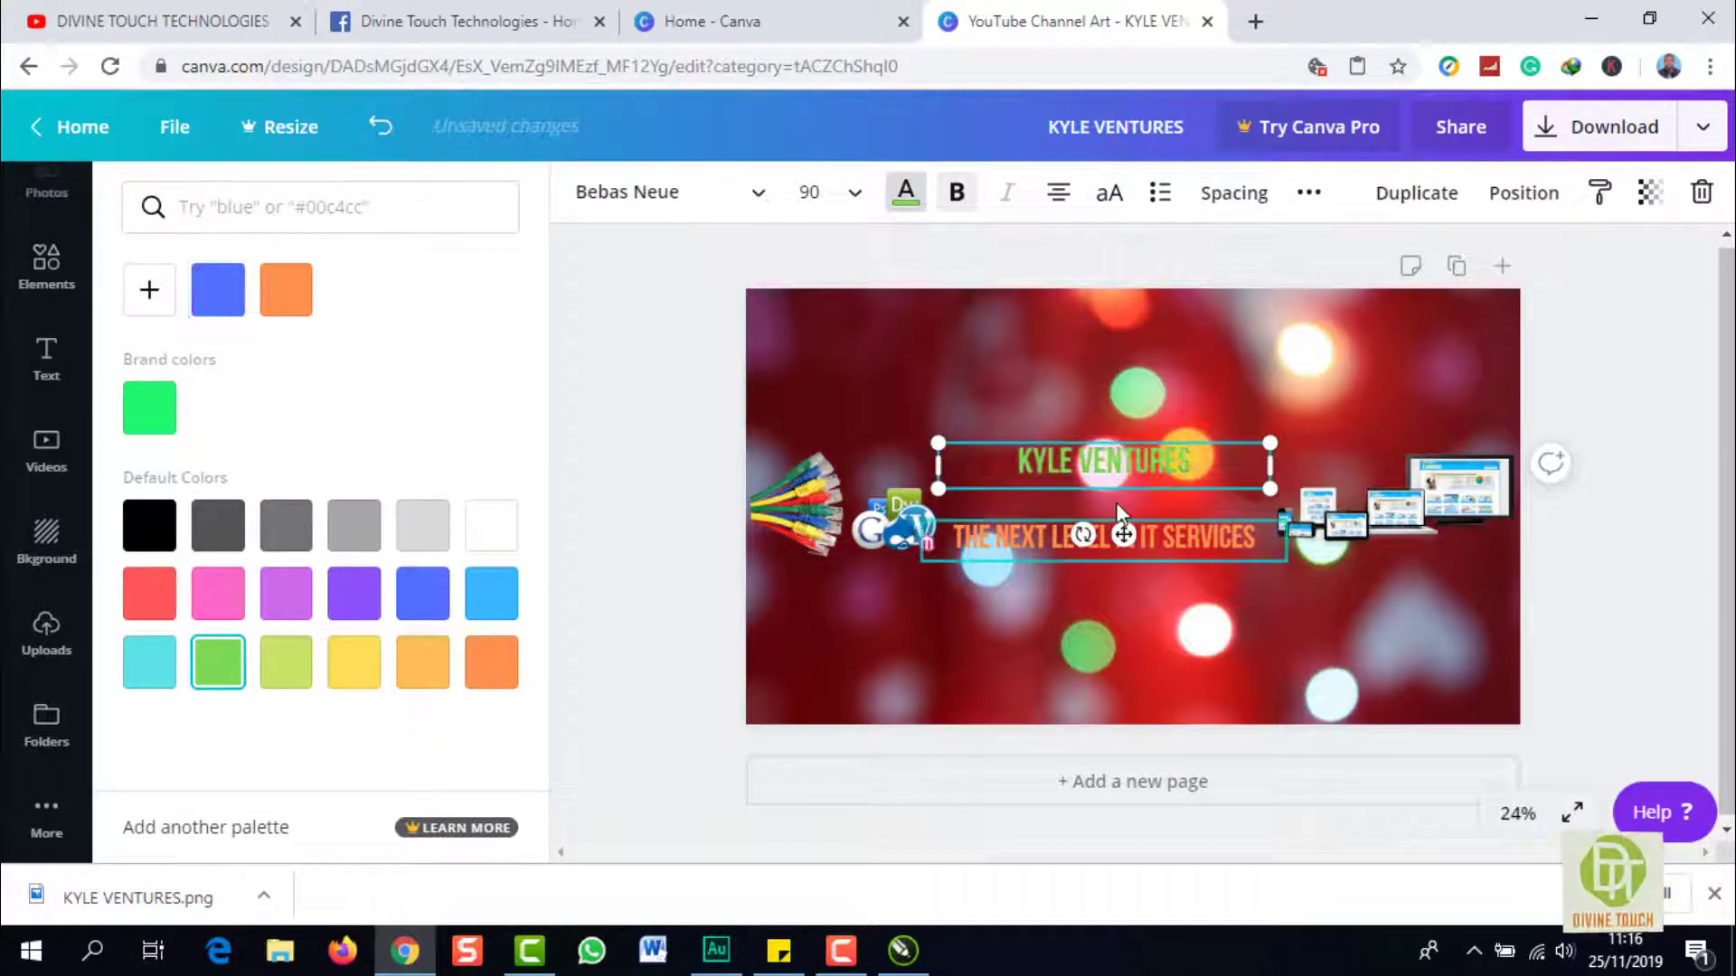
Recheck the CorelDRAW reference, colour the THE NEXT LEVEL IN IT SERVICES tagline black in Canva from the default colours, and deselect it
click(903, 950)
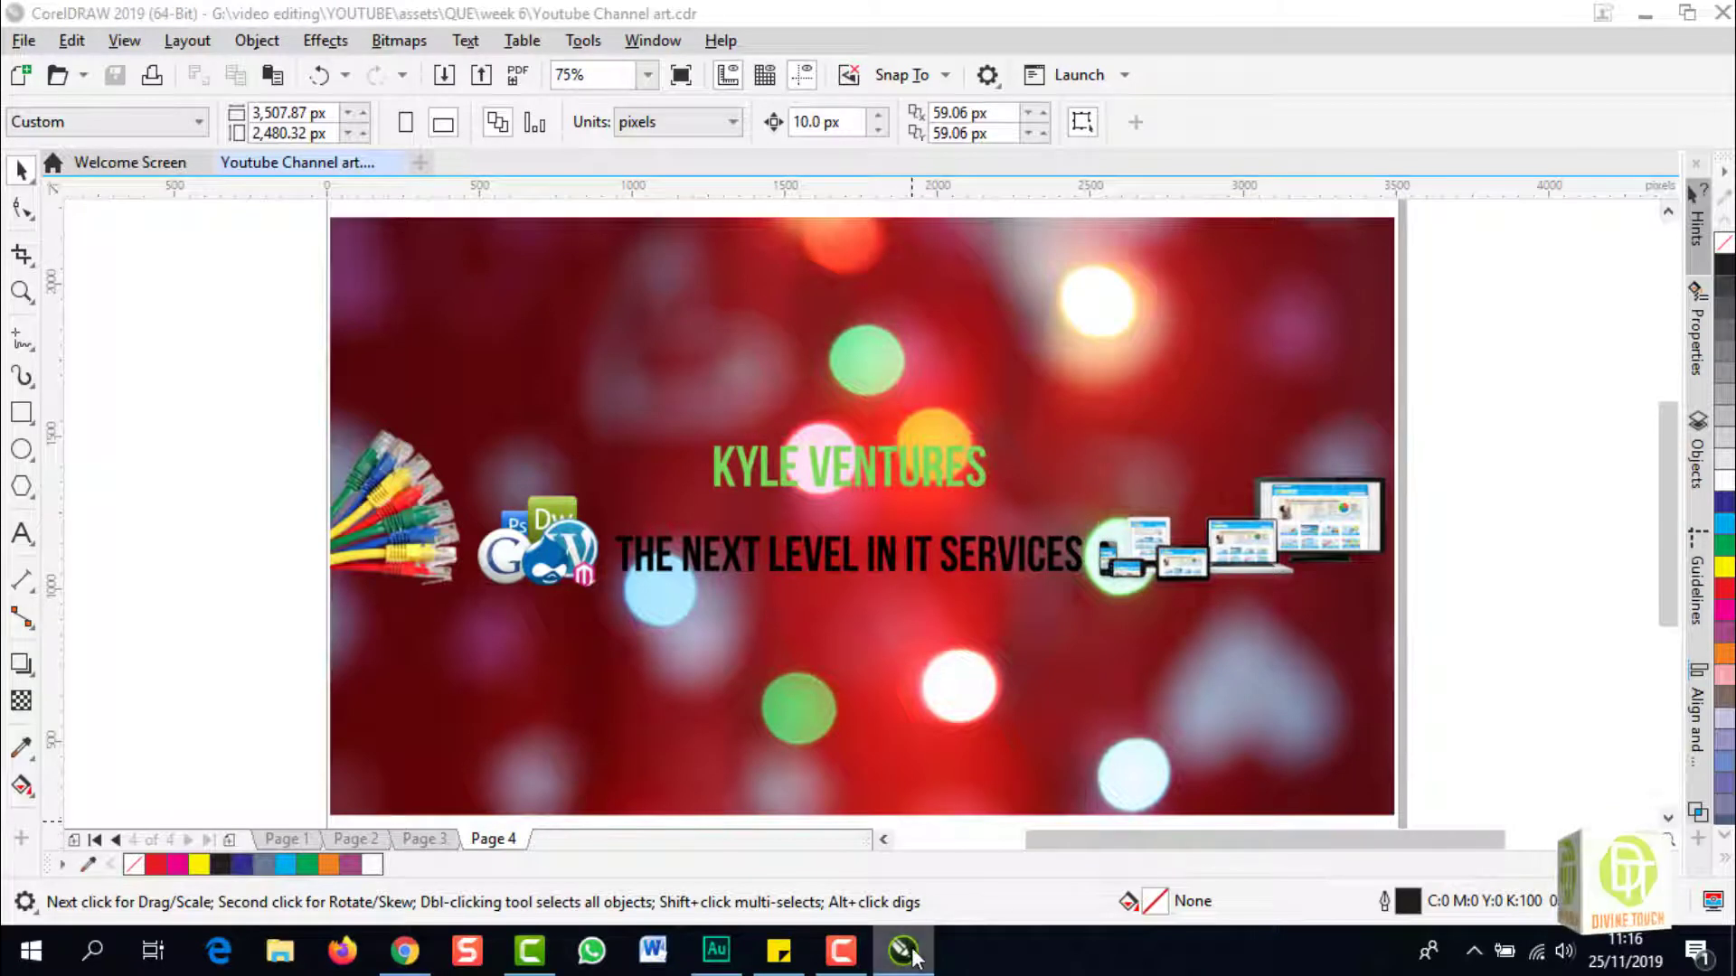
click(905, 954)
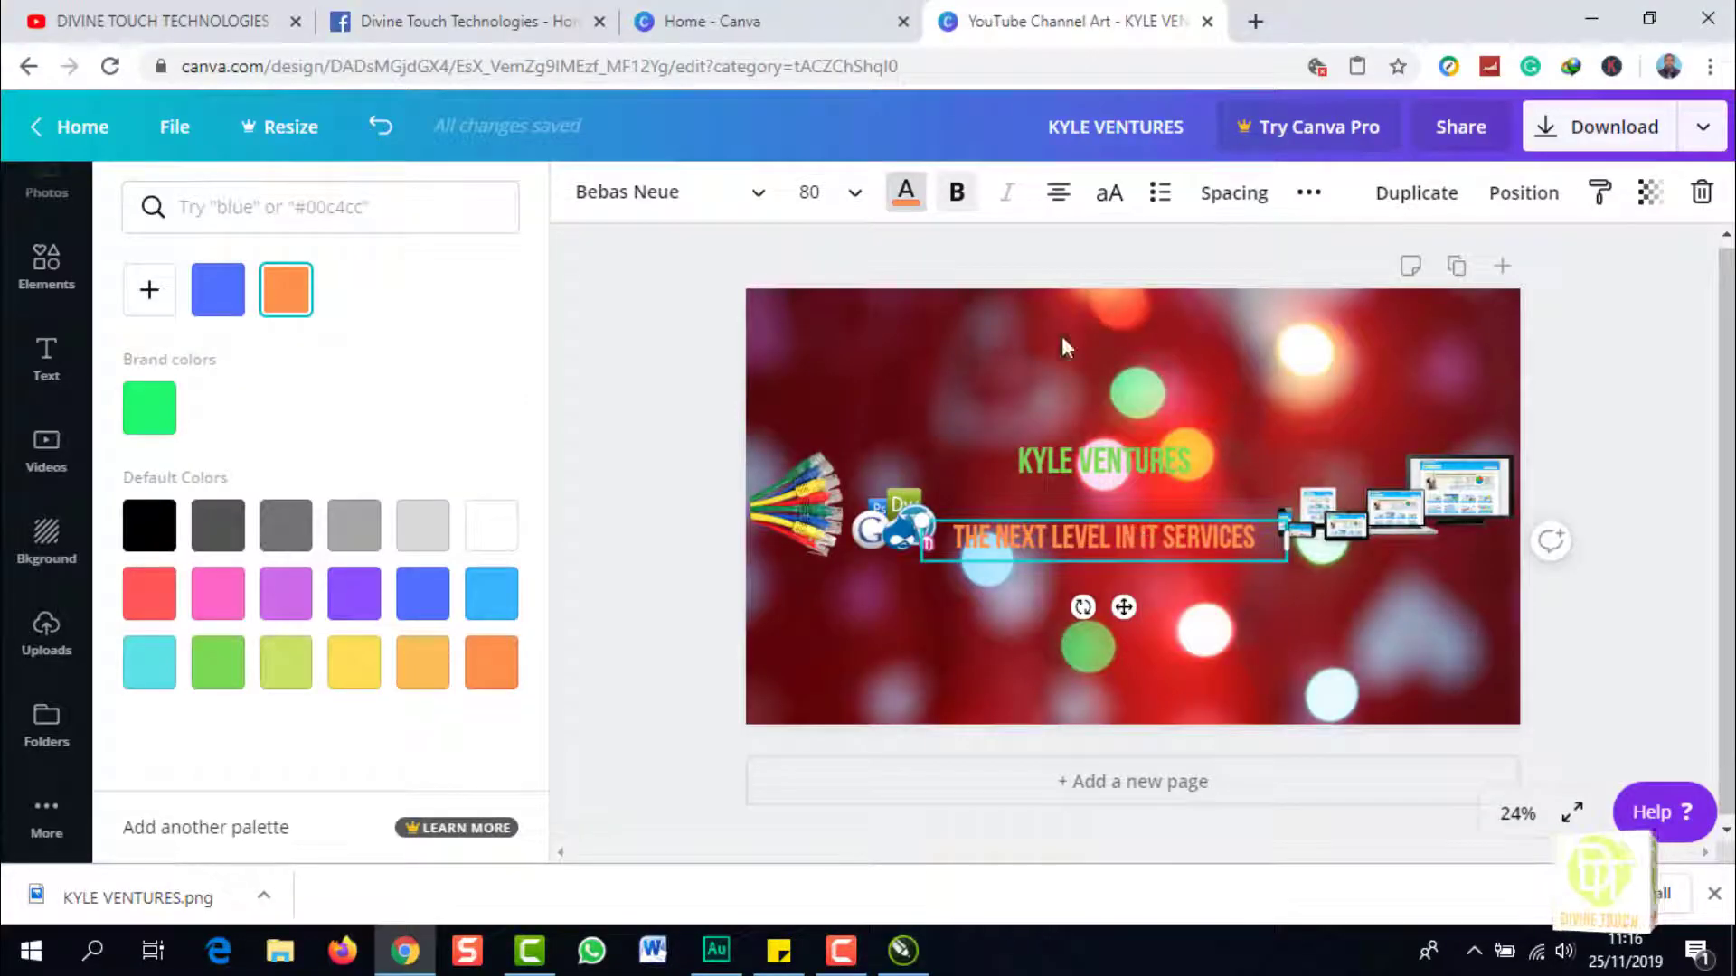
click(150, 525)
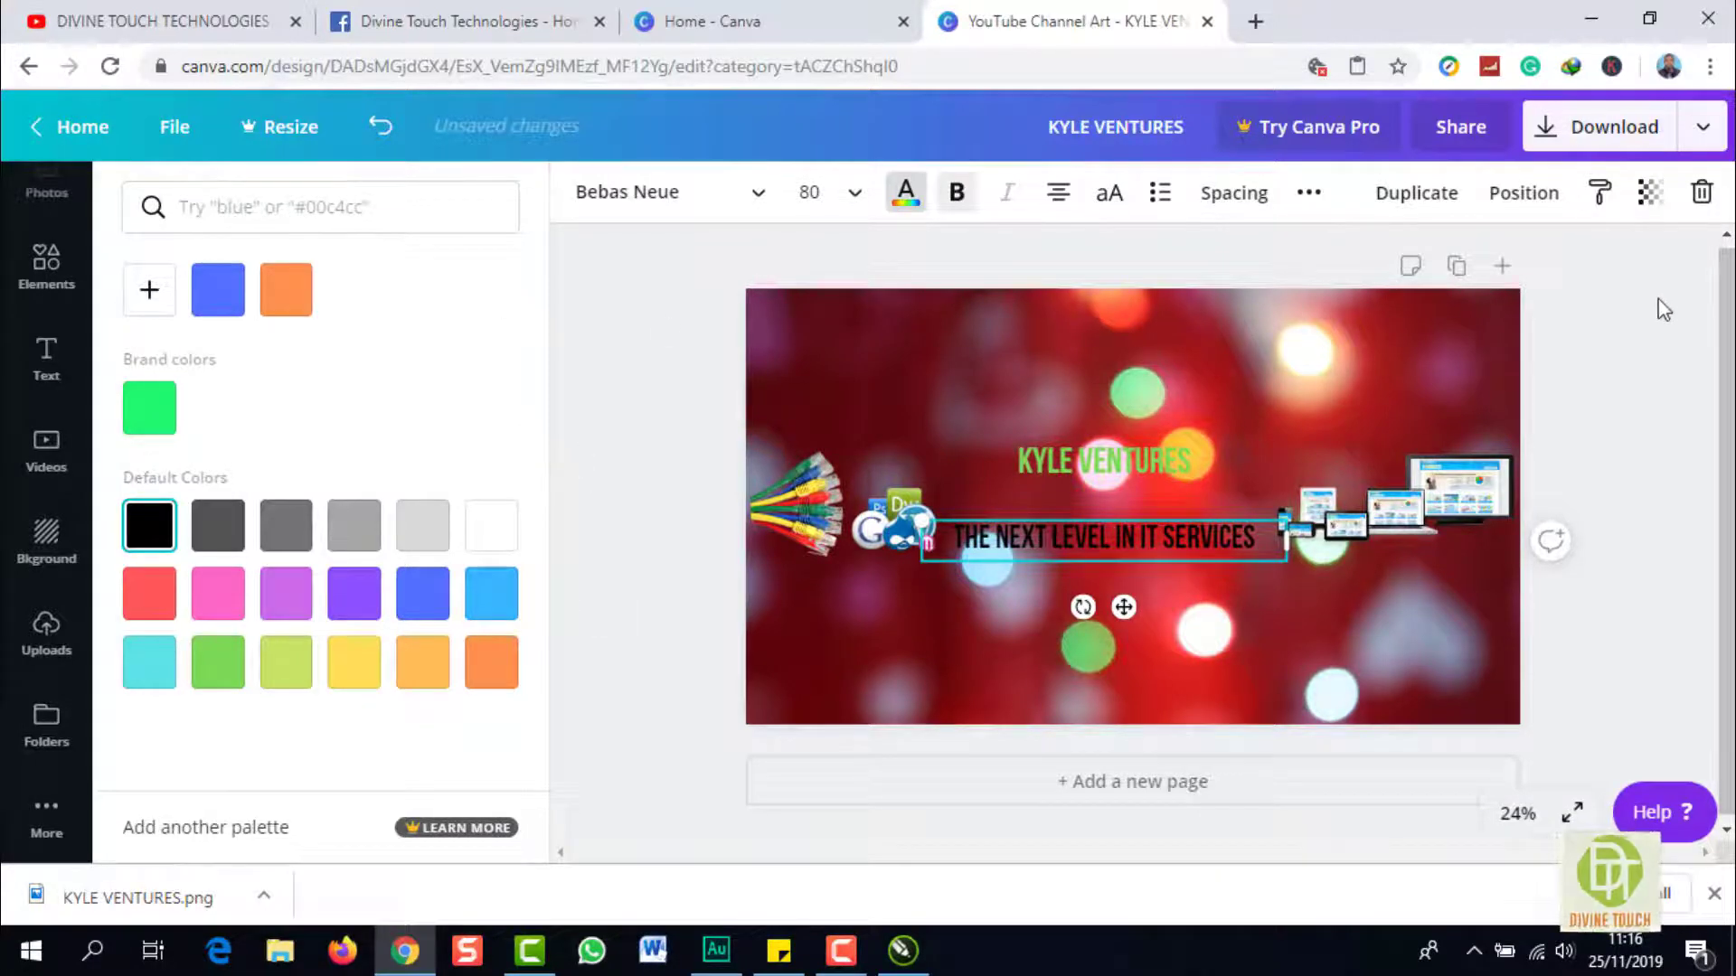
click(1633, 389)
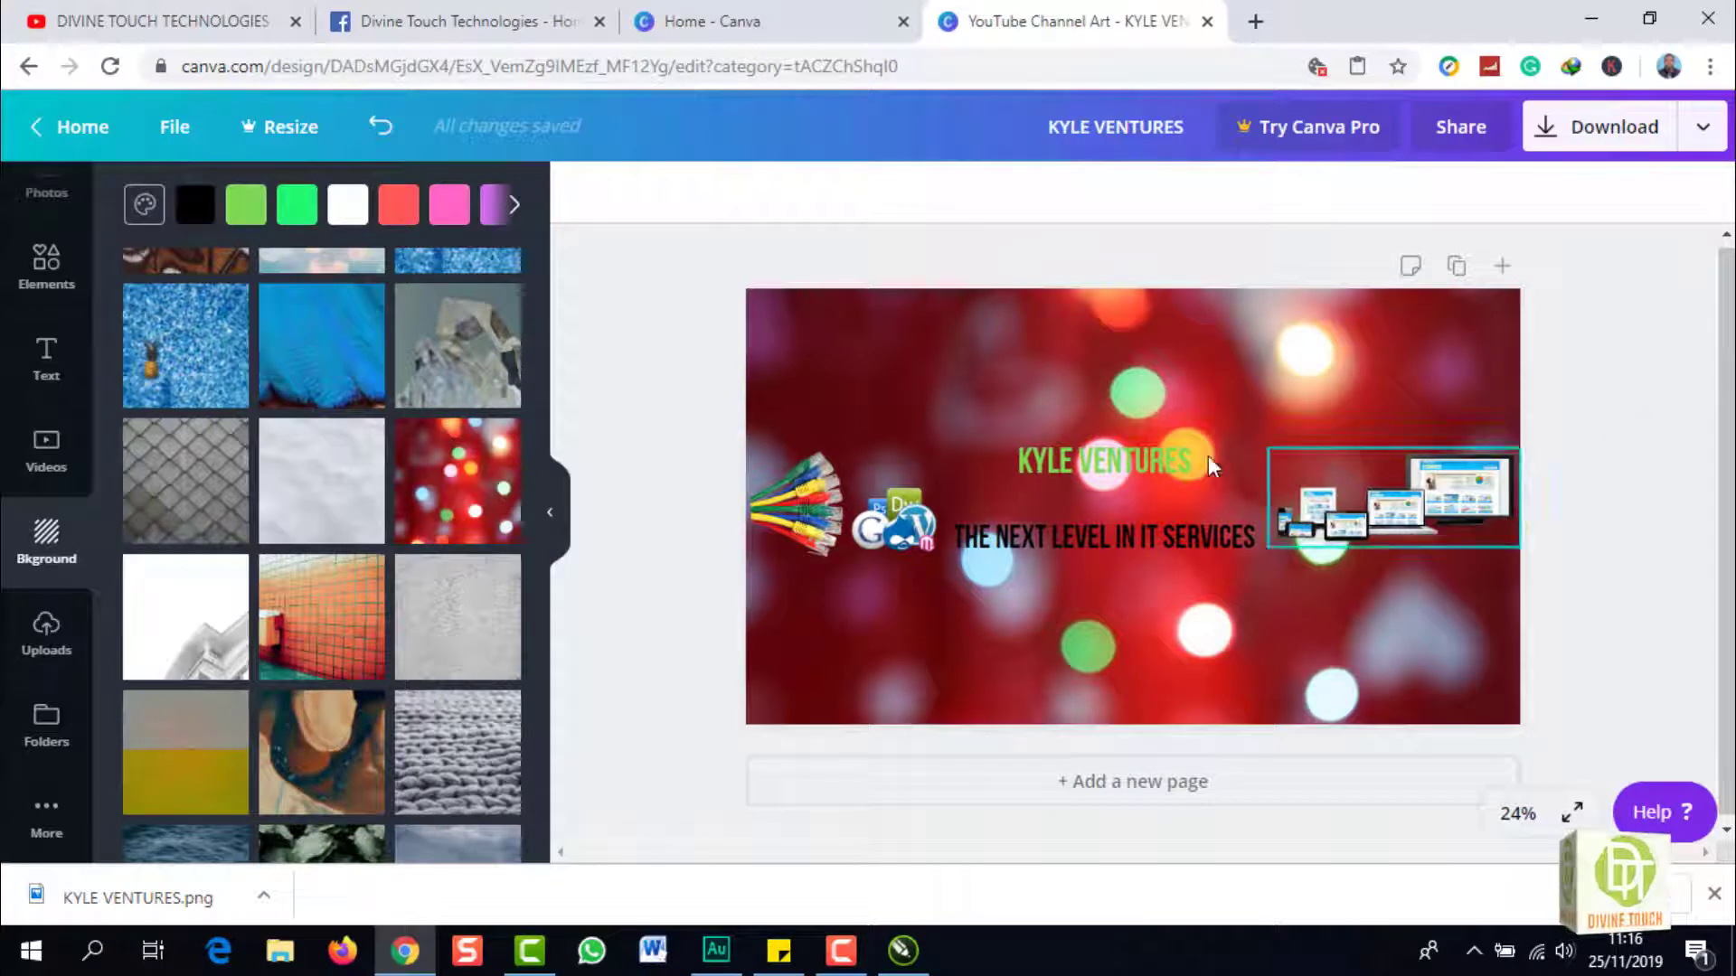
Set the KYLE VENTURES heading's font size to 104, nudge it slightly down towards the tagline, and deselect it
click(1154, 459)
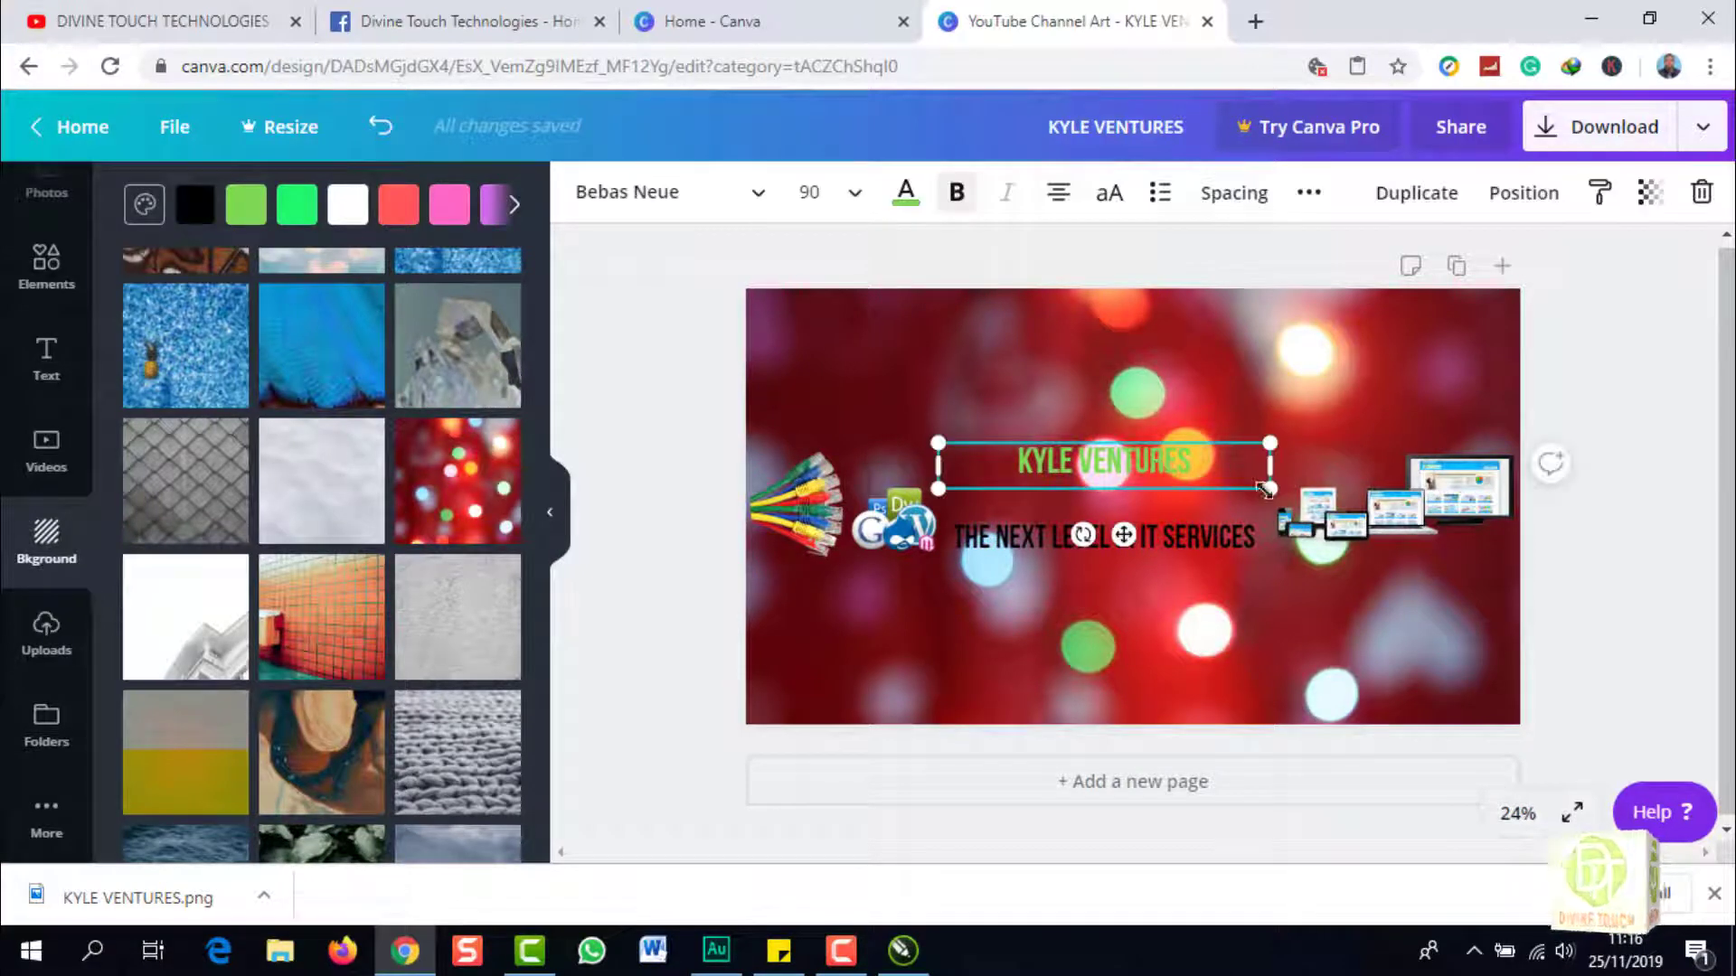
click(850, 193)
scroll(852, 605, down, 6)
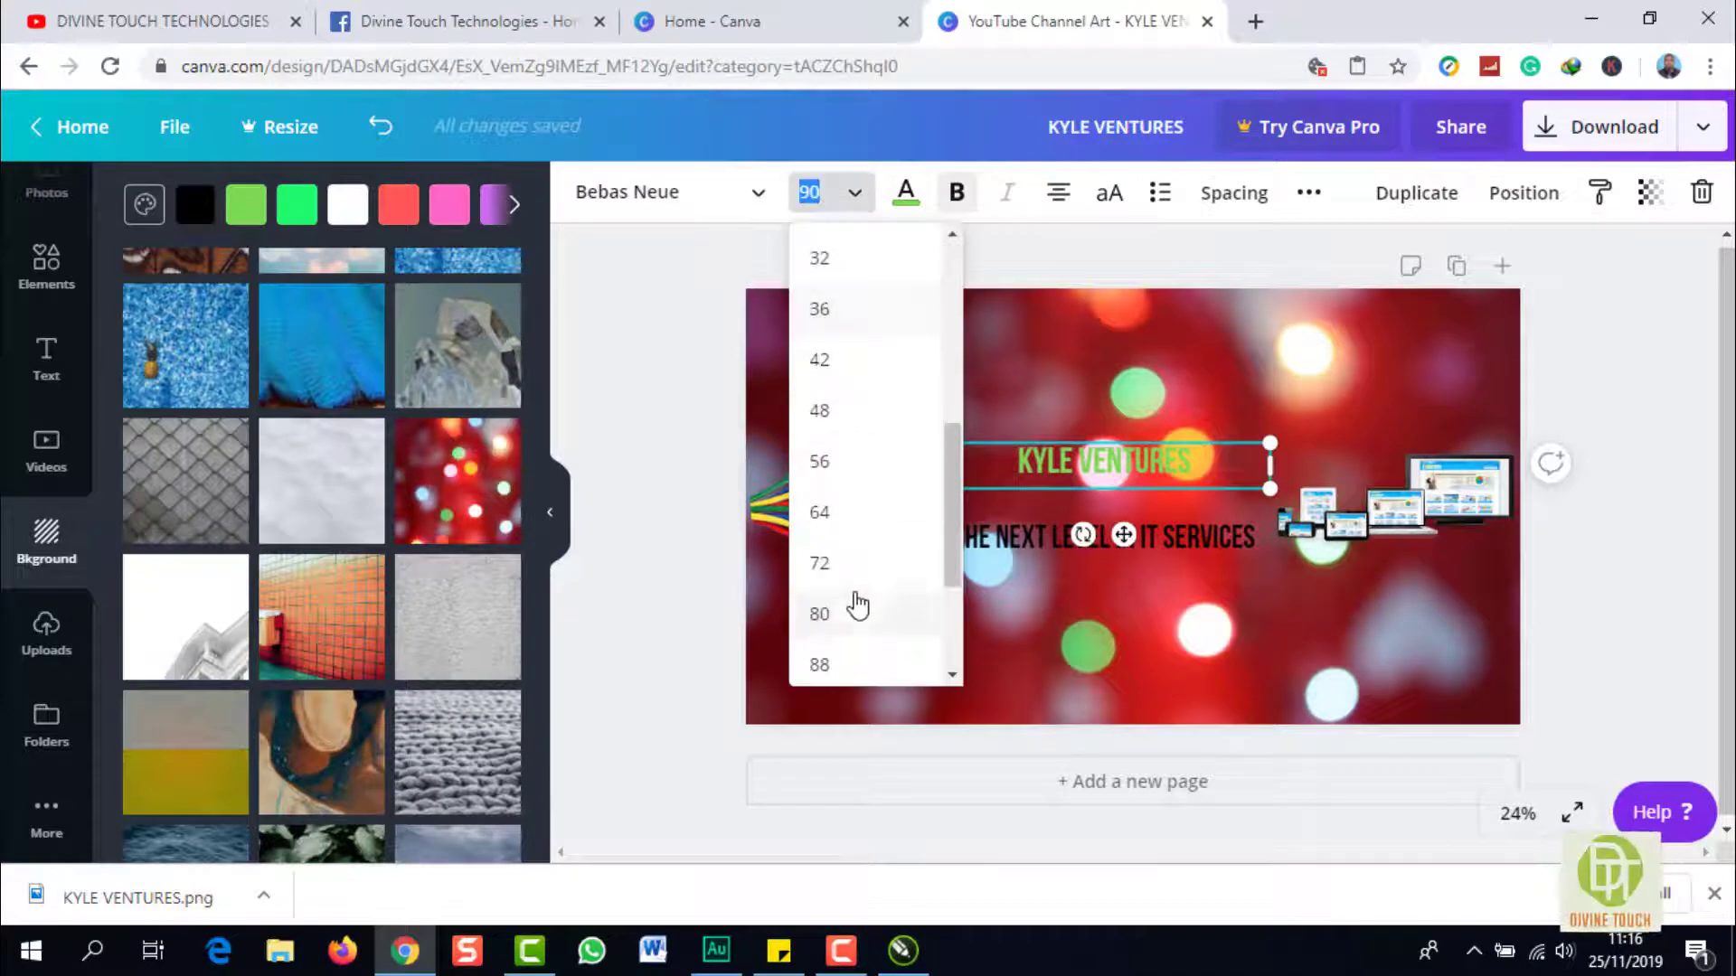
click(830, 548)
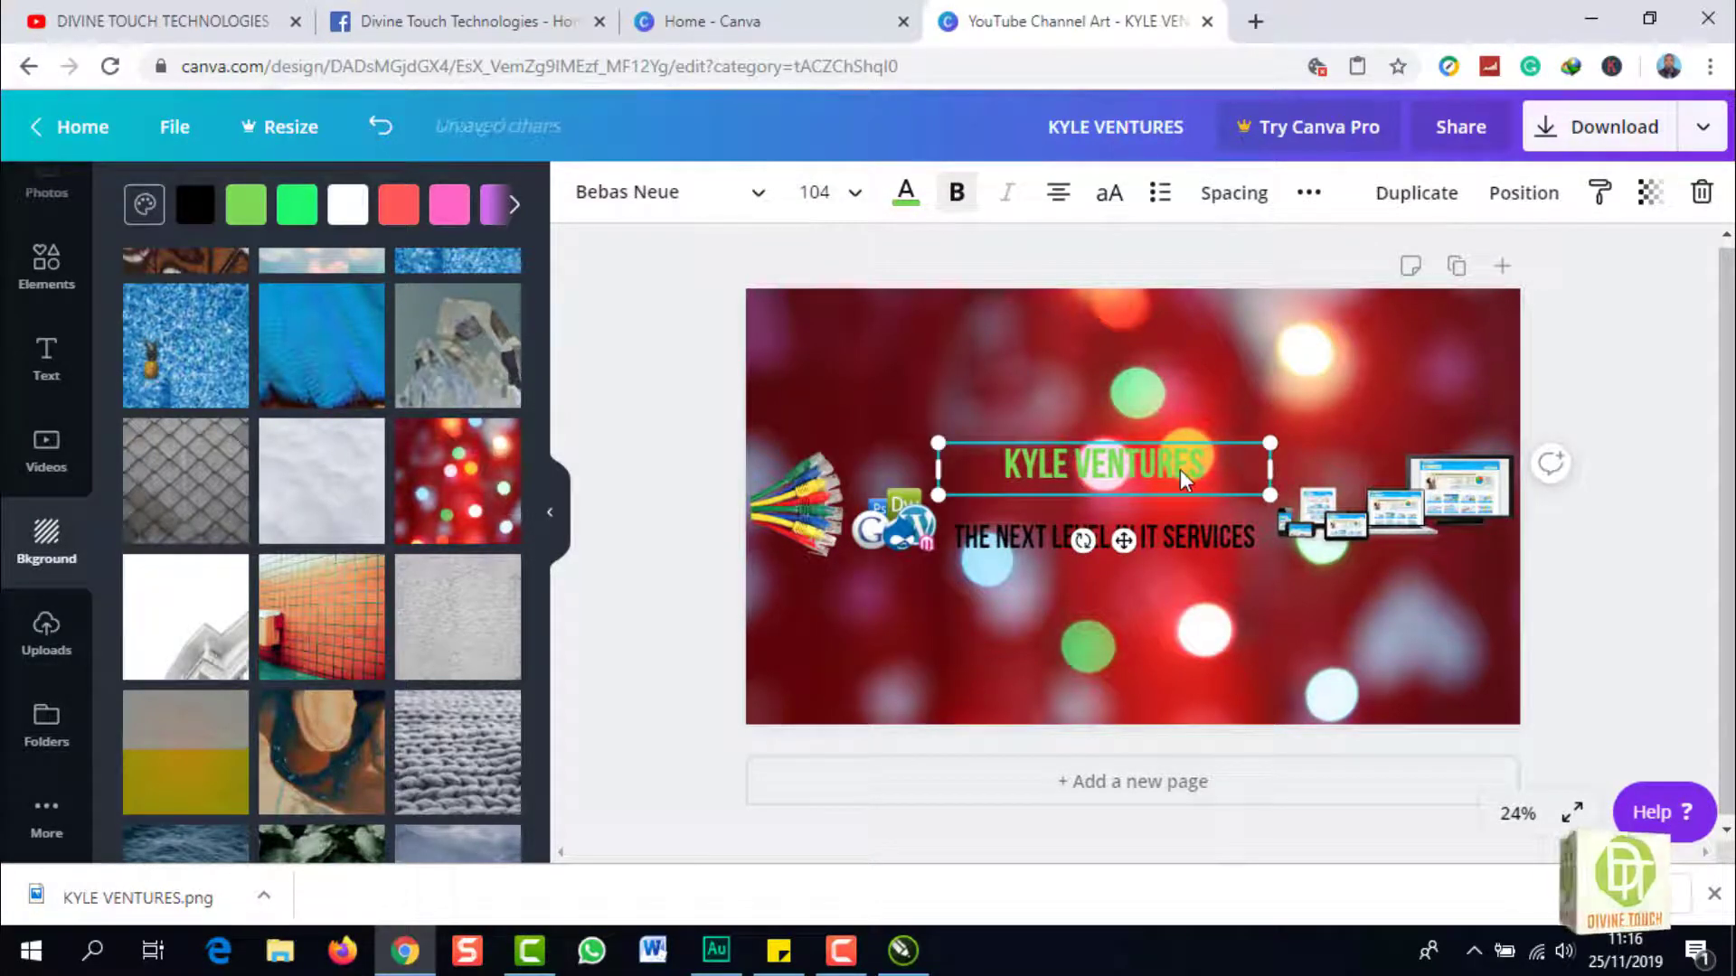
key(Down)
key(Down)
key(Down)
key(Down)
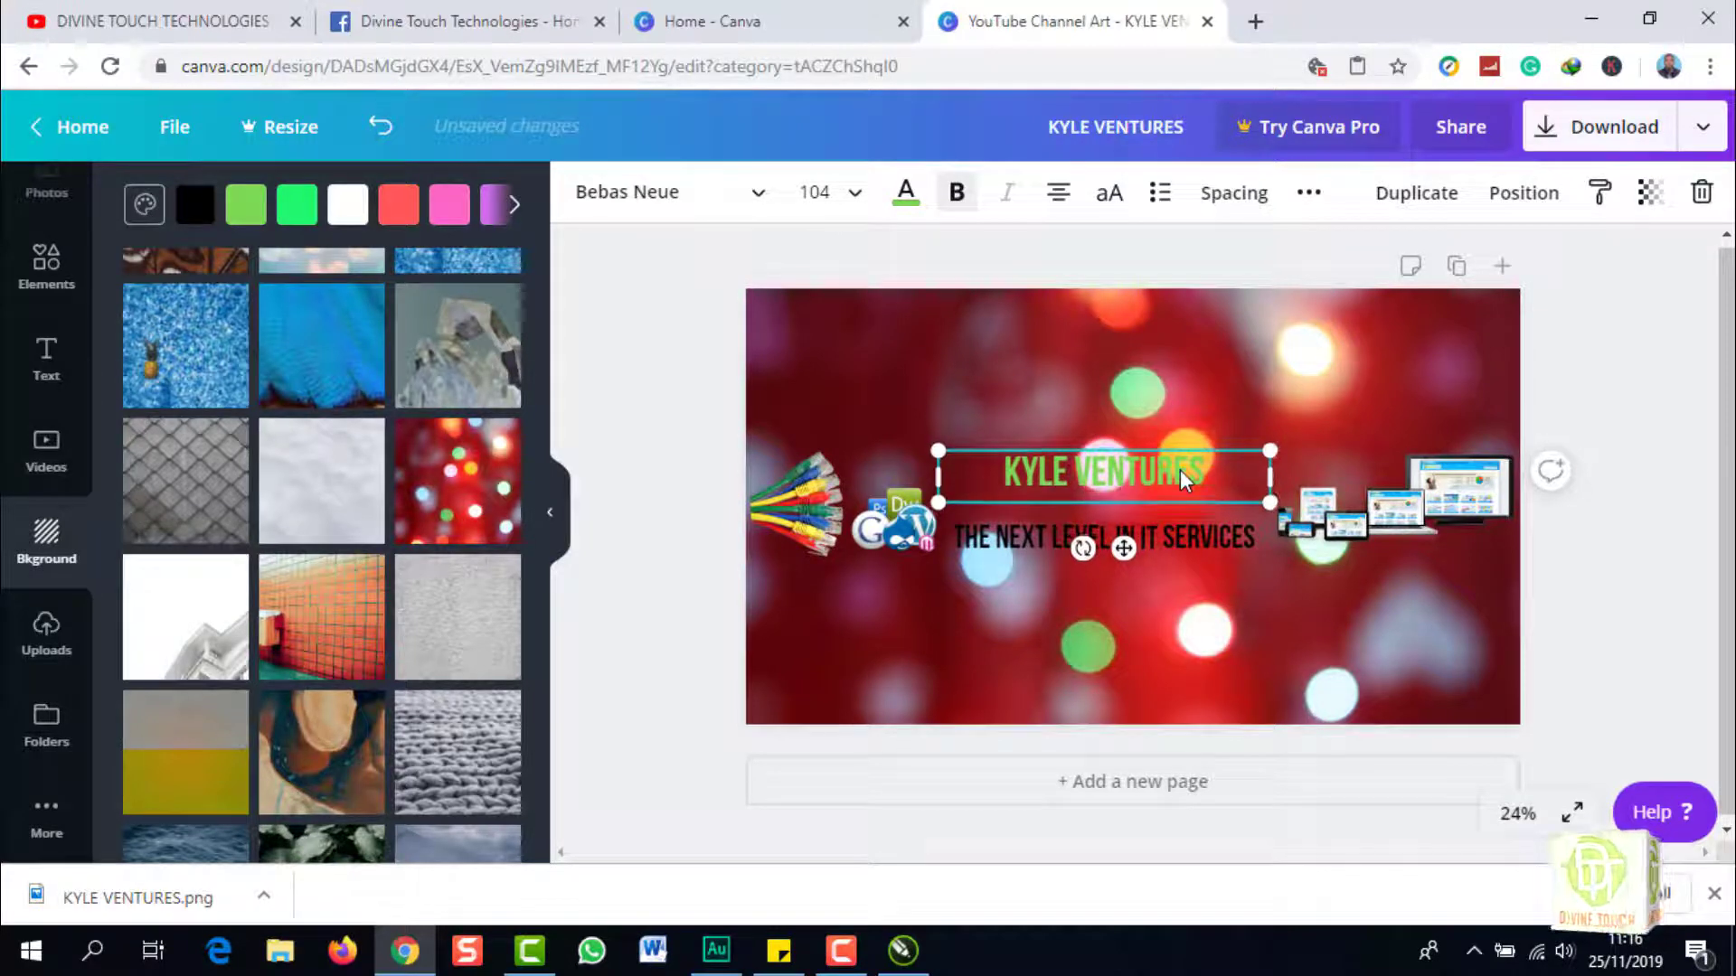
click(689, 401)
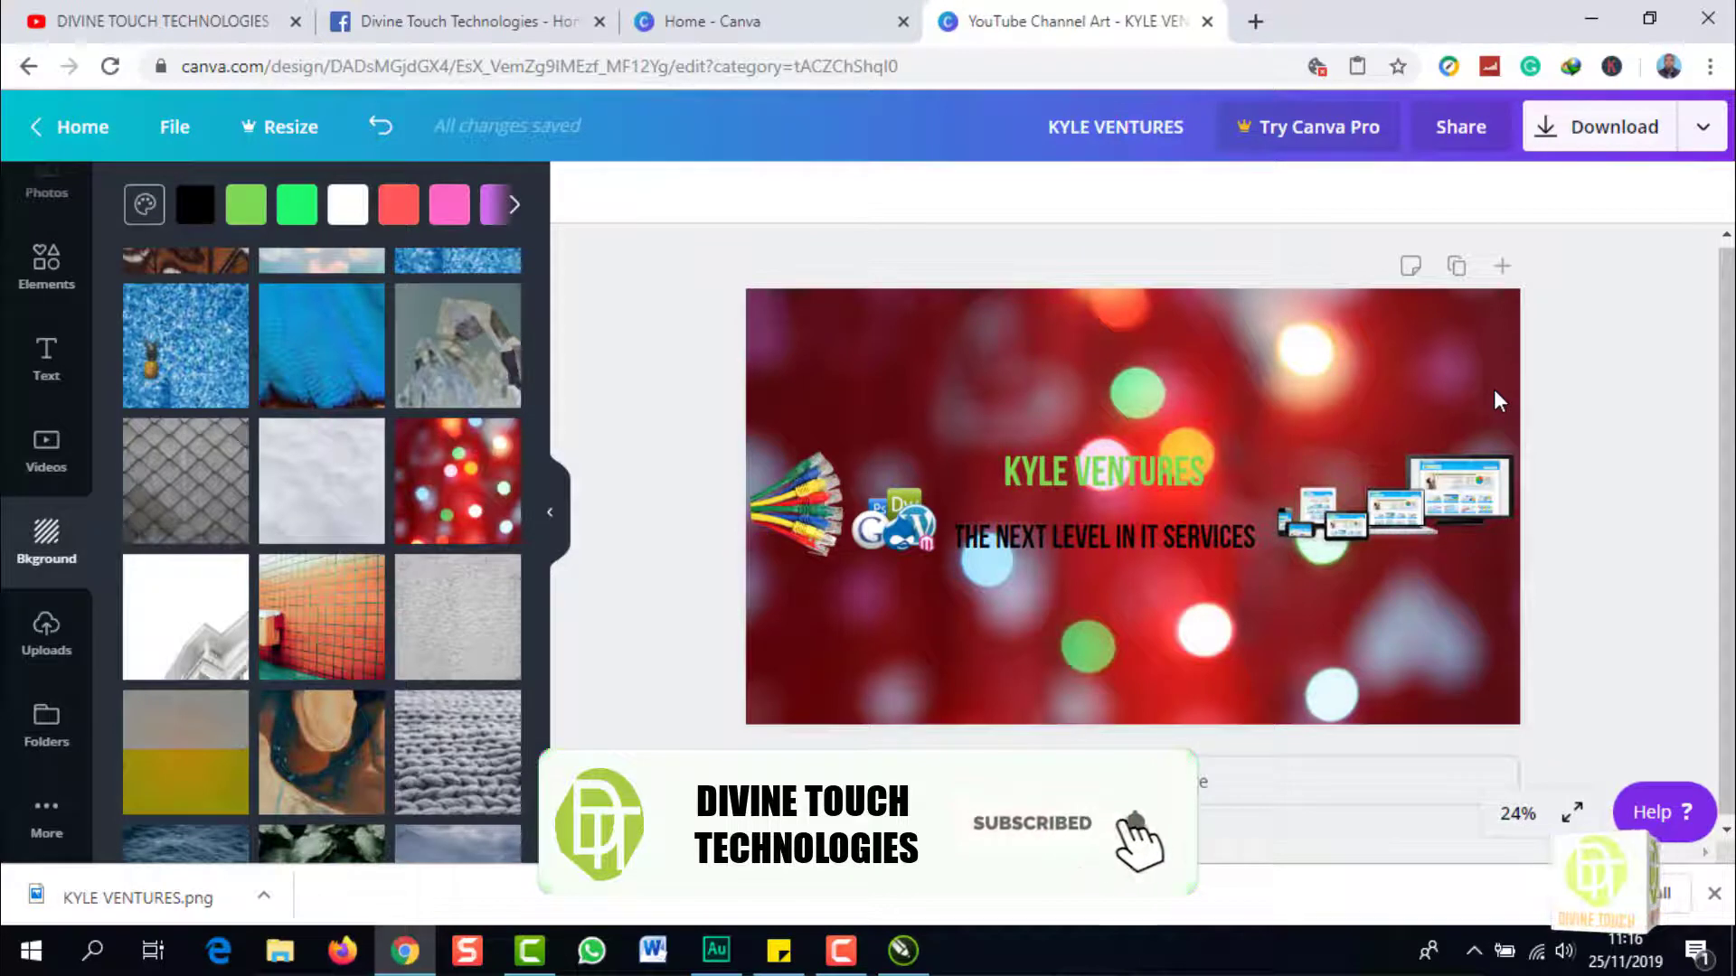
Download the finished channel art as a PNG file and dismiss the Canva Pro trial offer
click(1705, 134)
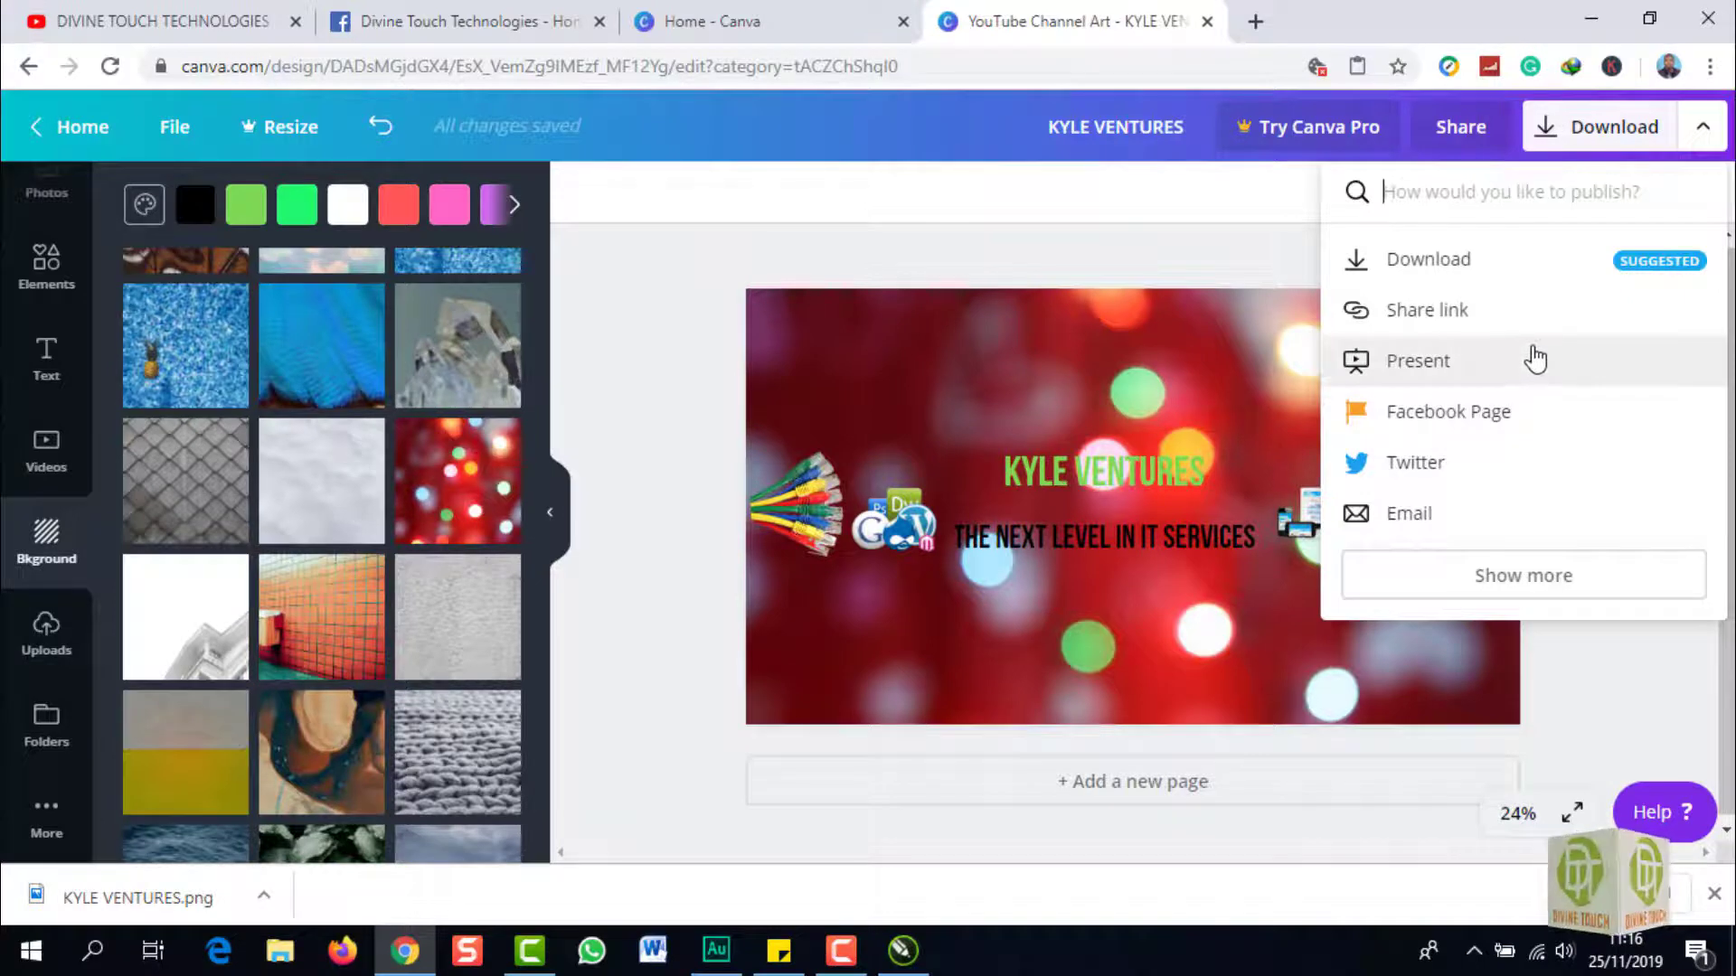
click(1445, 269)
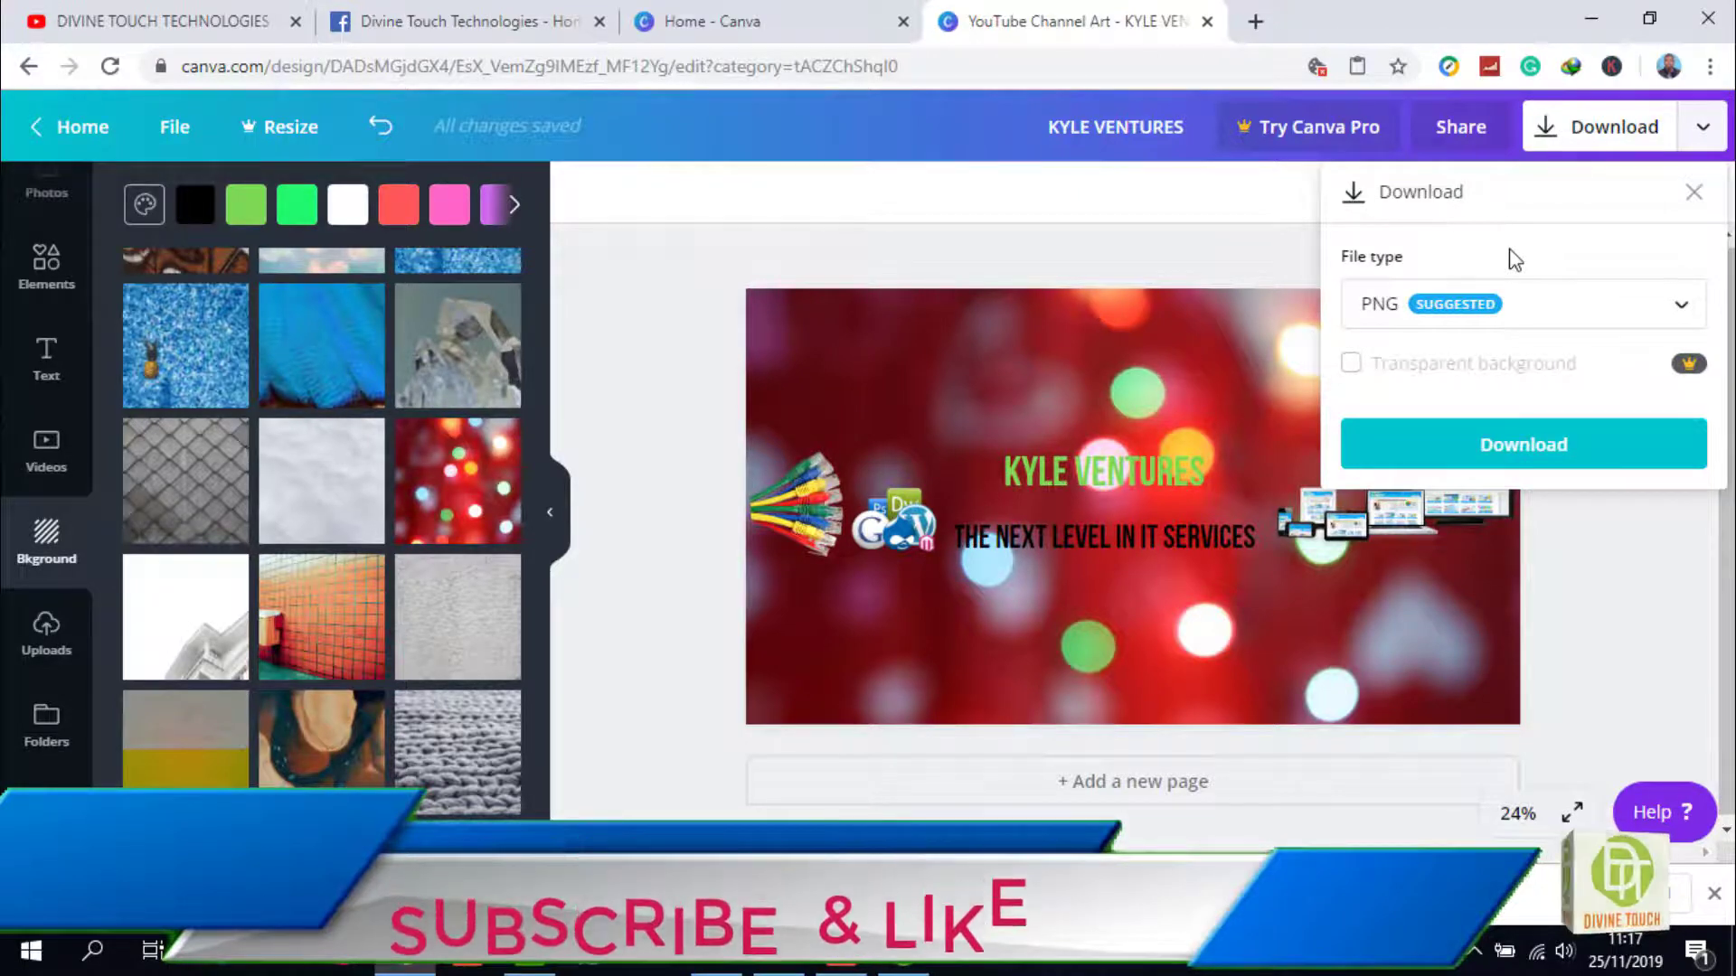
click(1526, 457)
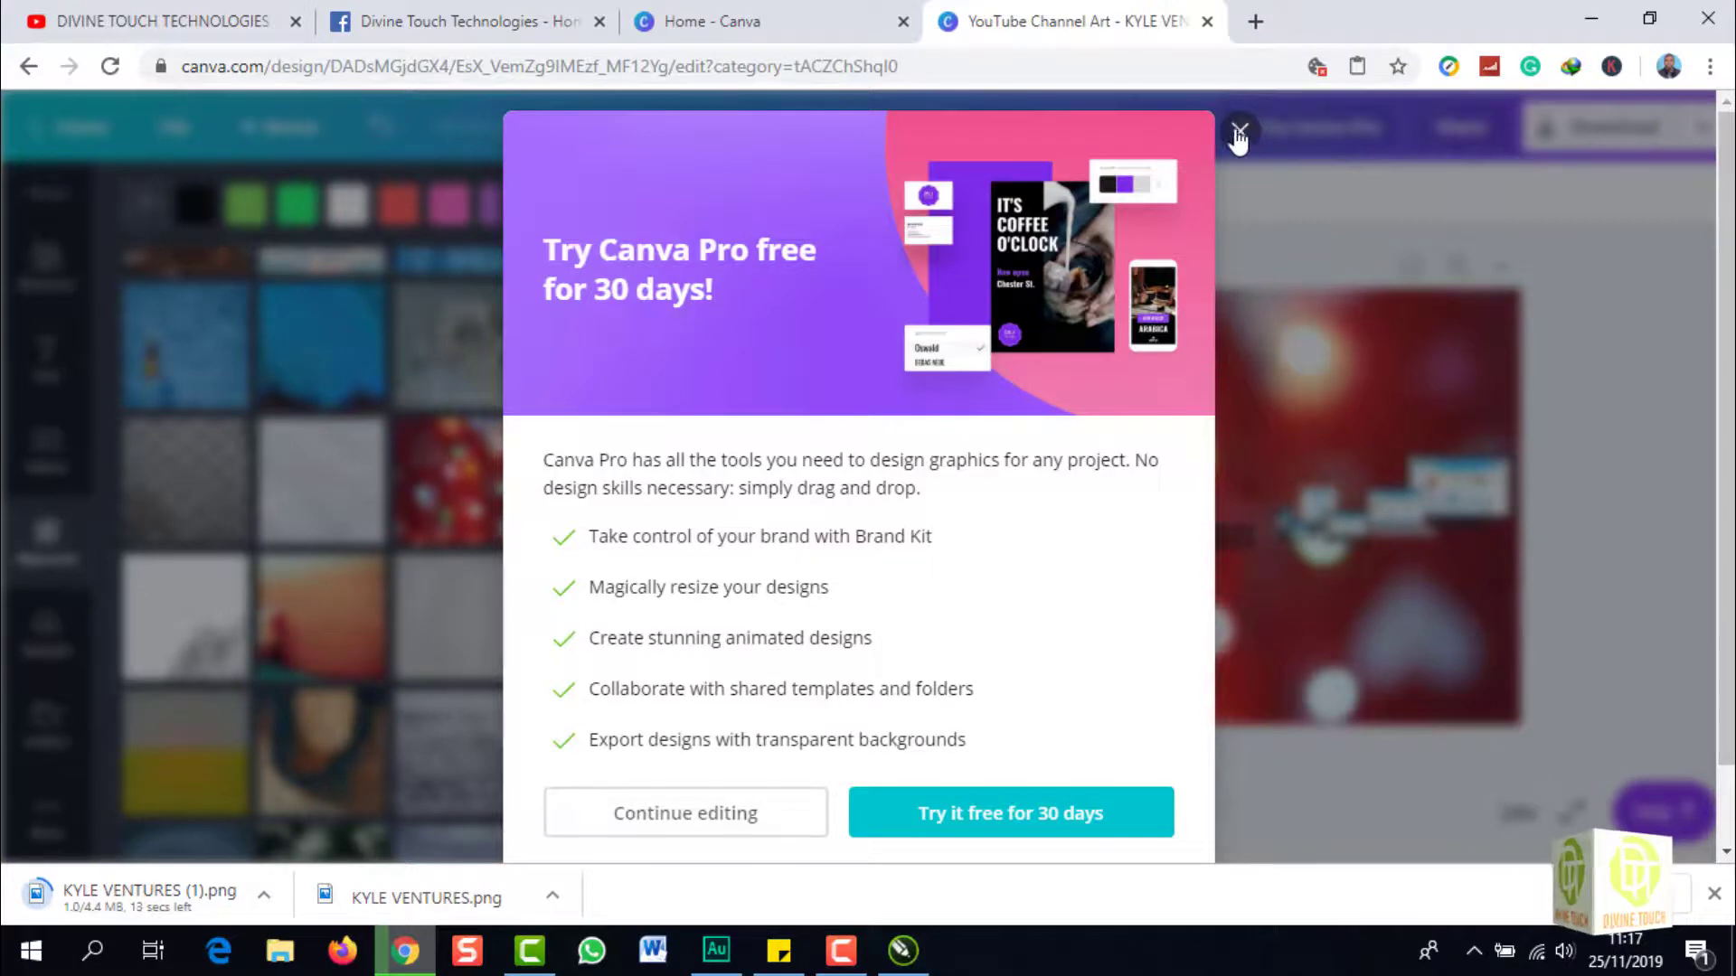
click(1238, 136)
Show the downloaded KYLE VENTURES (1).png in its folder, check it, and minimise the folder window
click(266, 899)
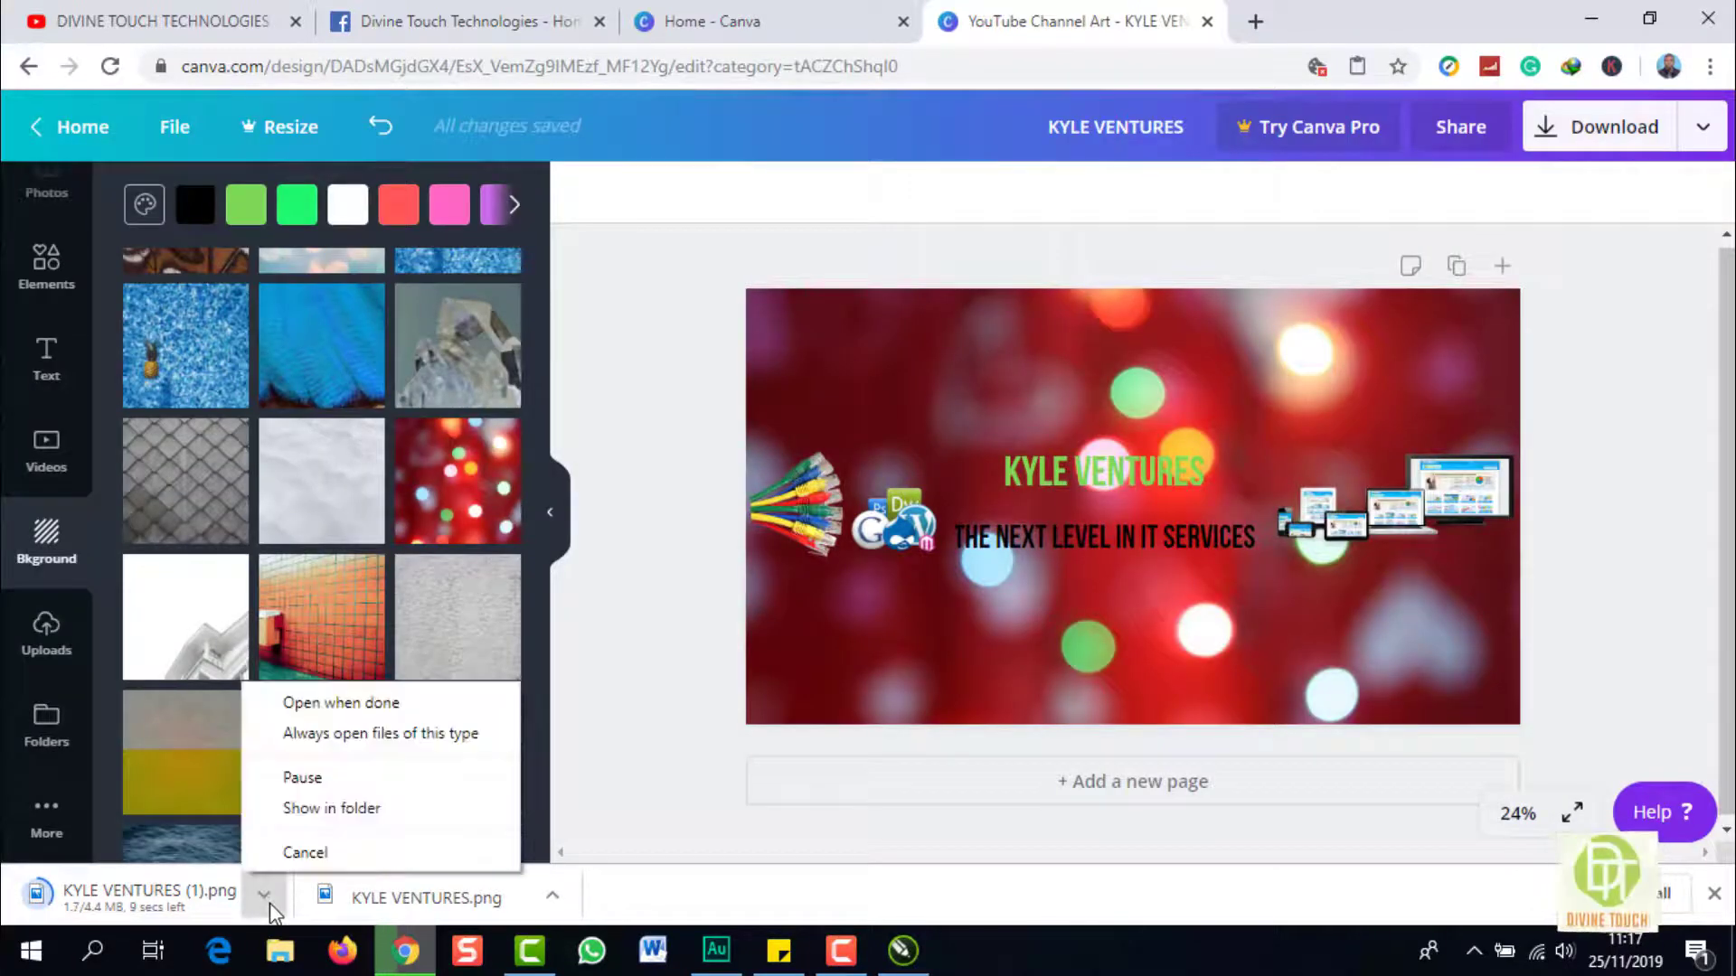
click(343, 809)
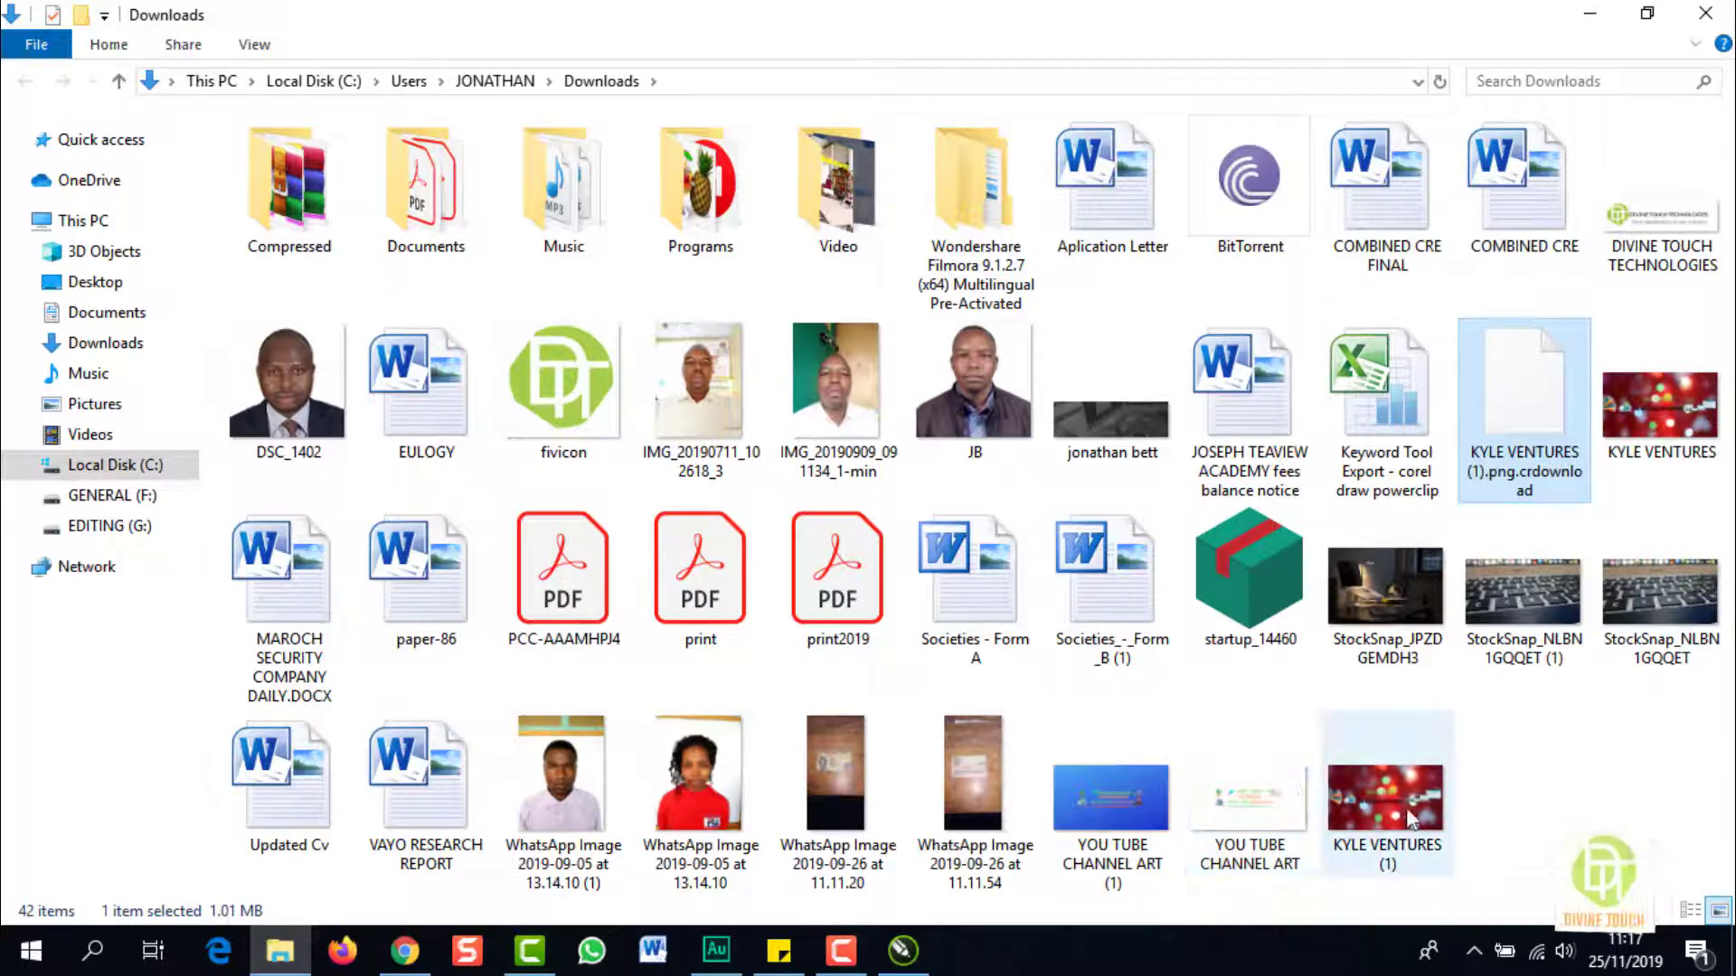
click(1590, 14)
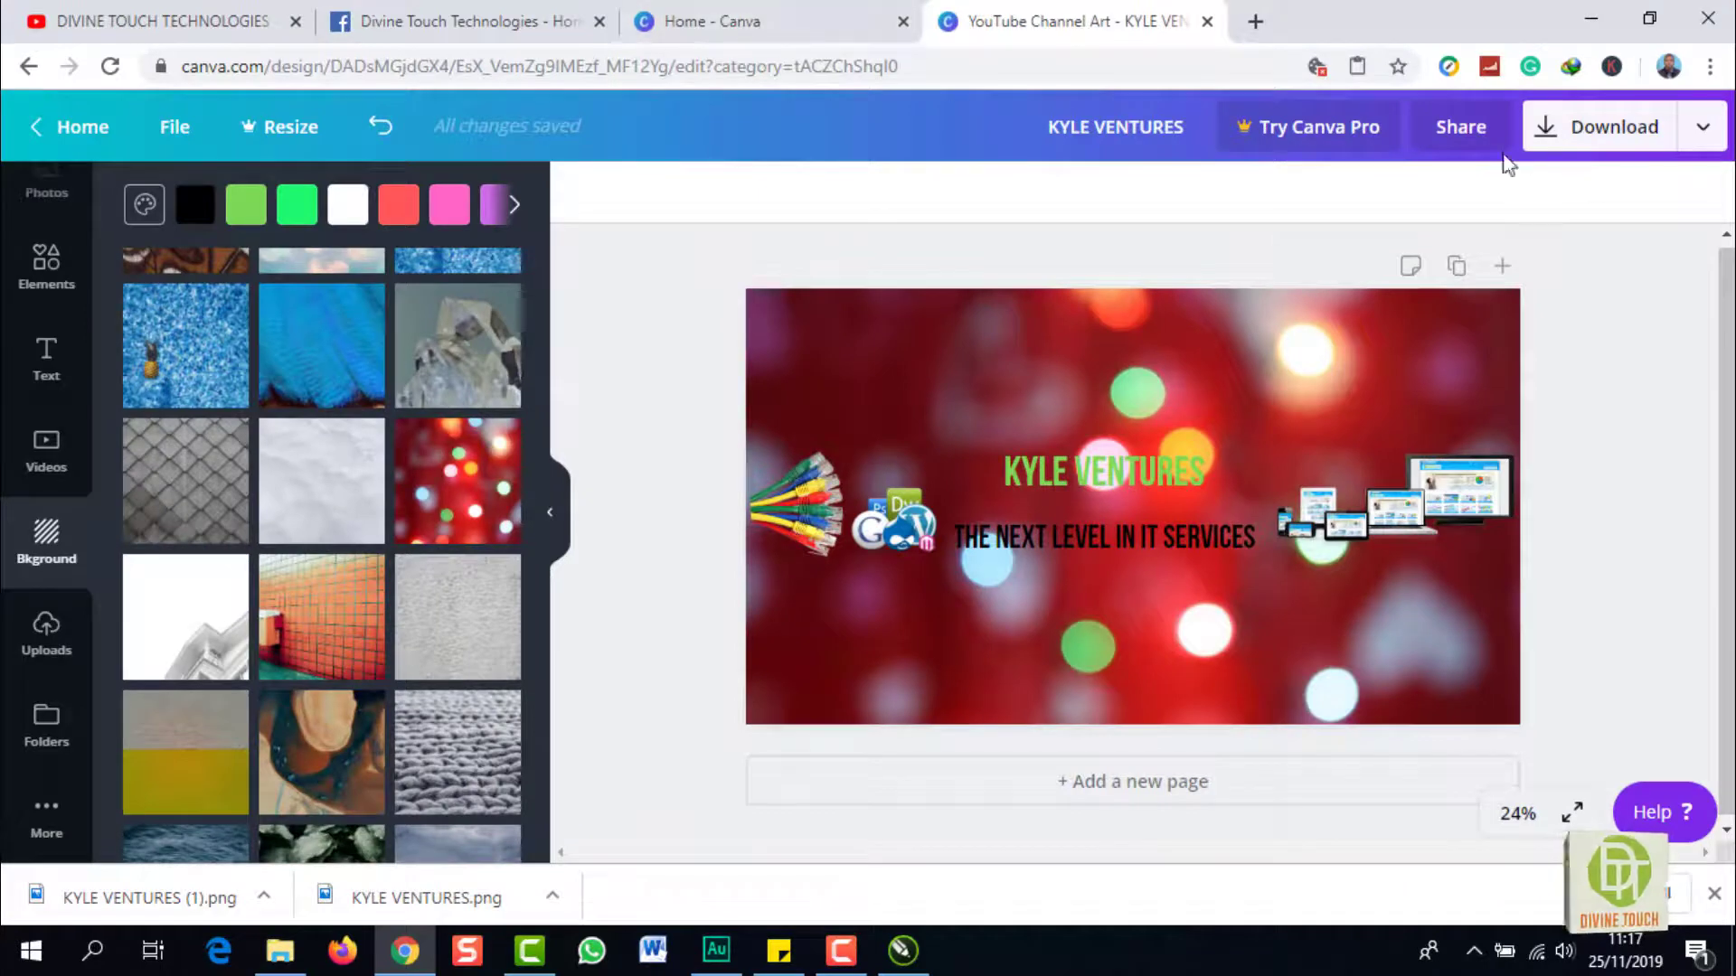
Switch to the YouTube page of the DIVINE TOUCH TECHNOLOGIES channel and open the channel art upload from its banner
click(196, 24)
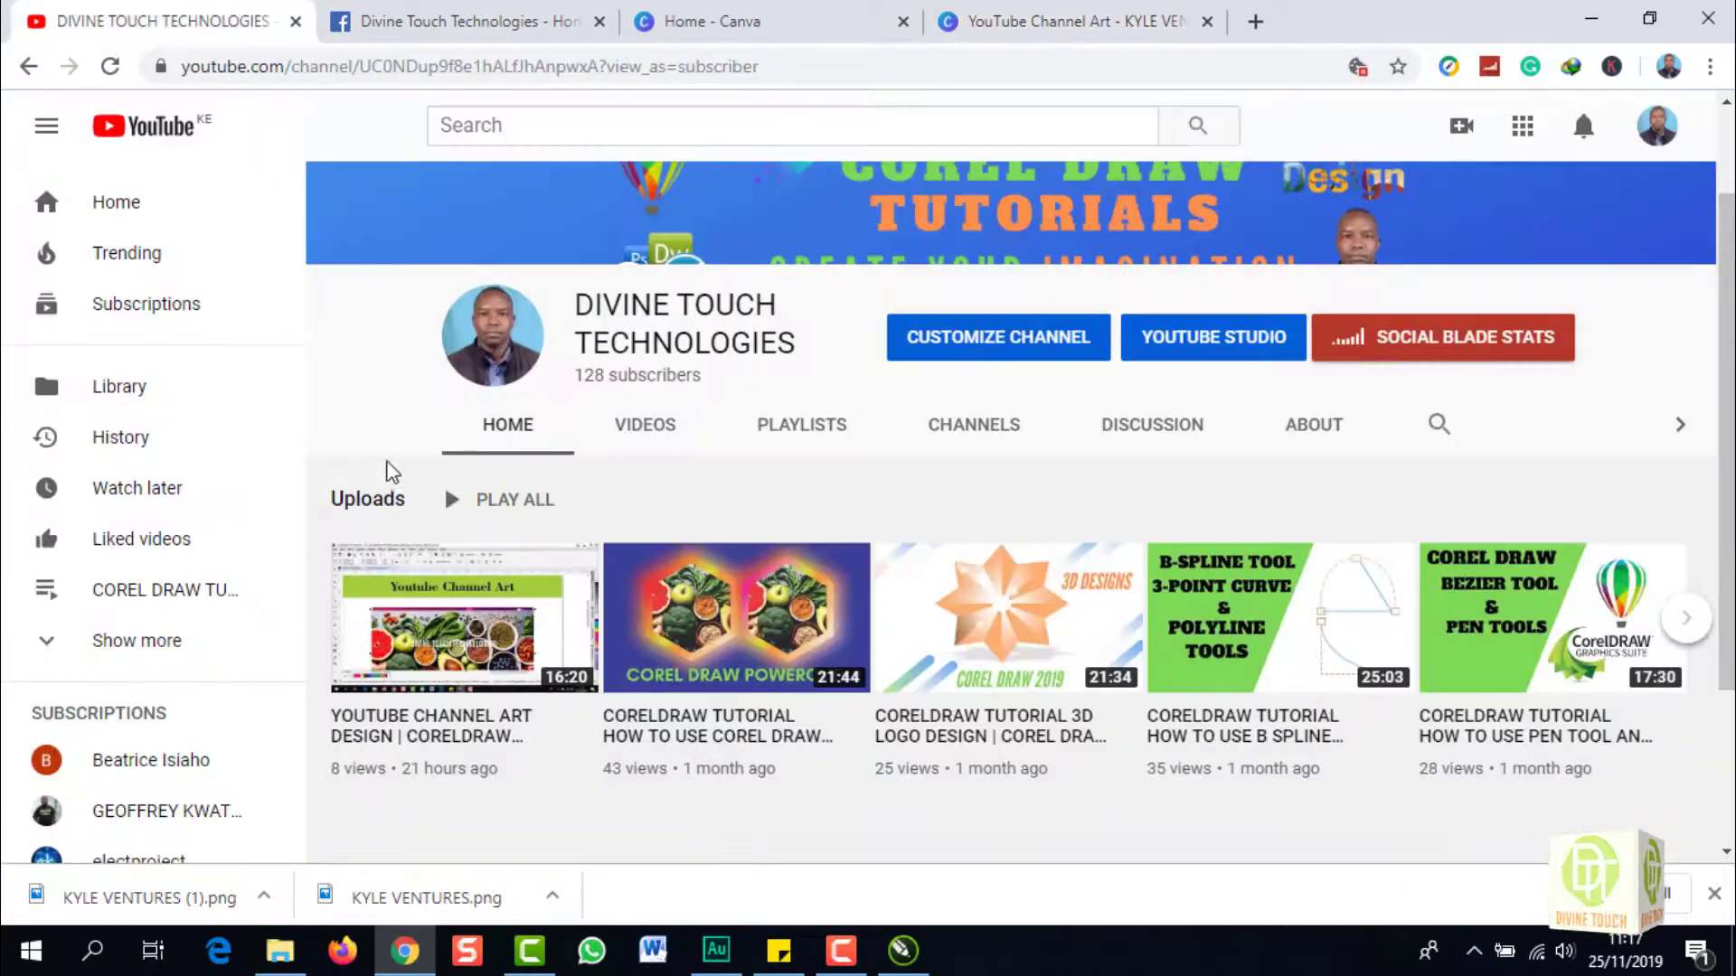
scroll(1190, 730, up, 2)
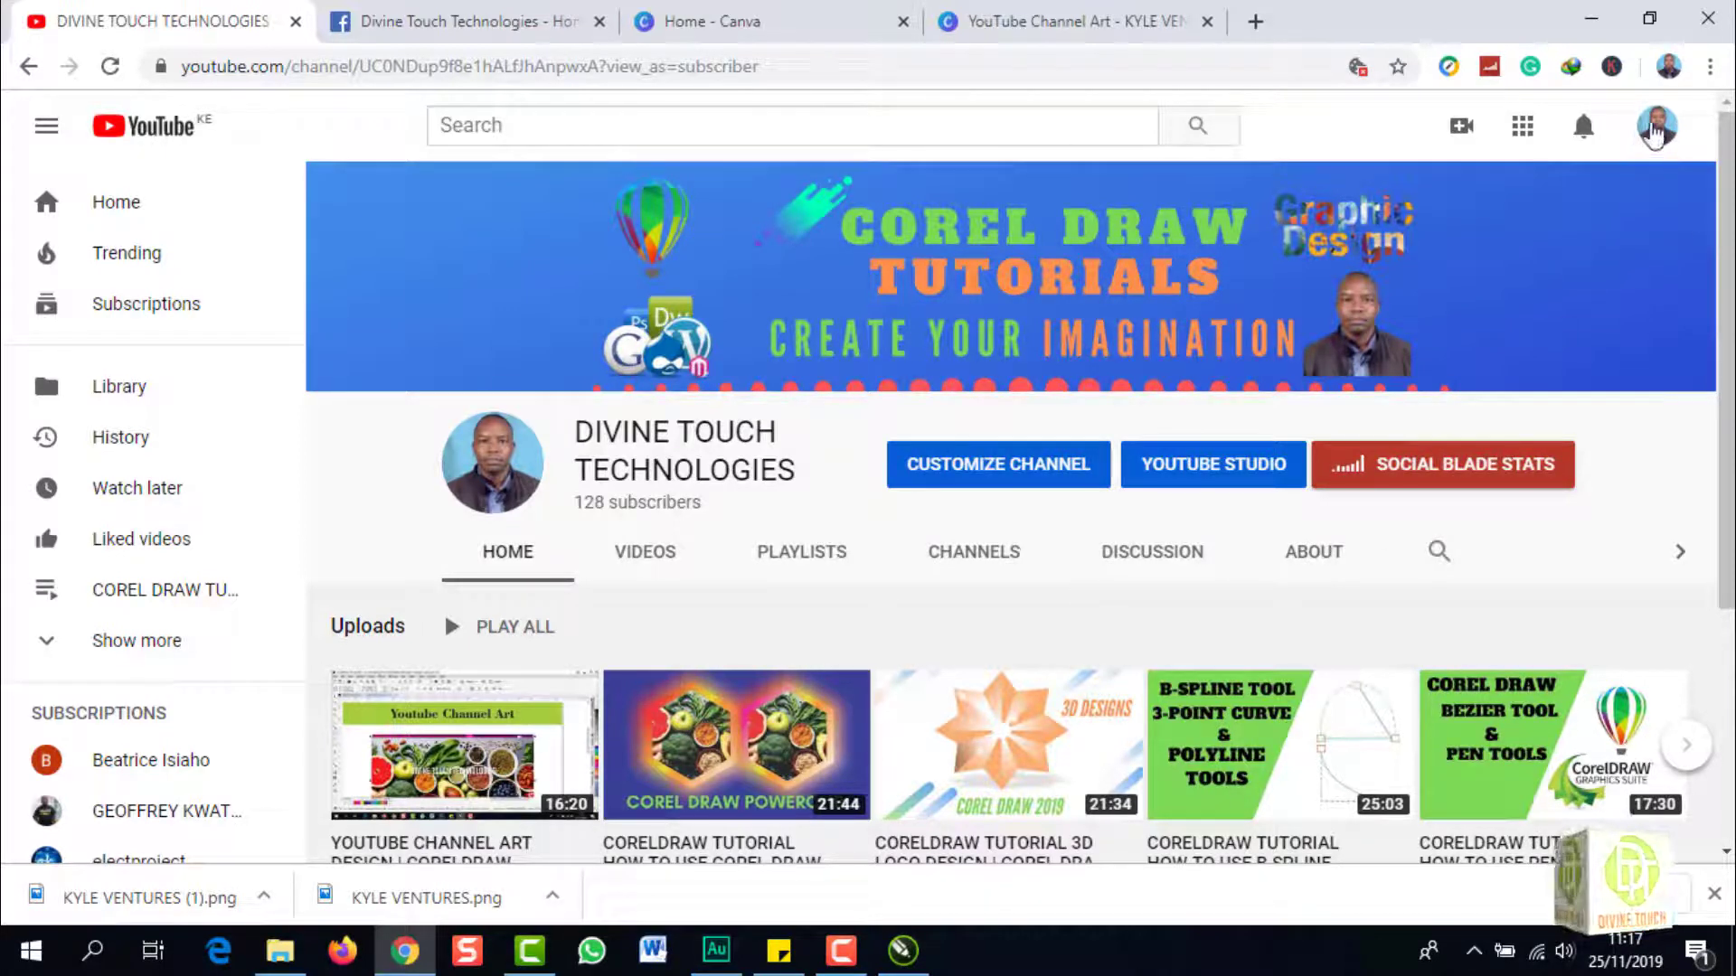
click(1654, 134)
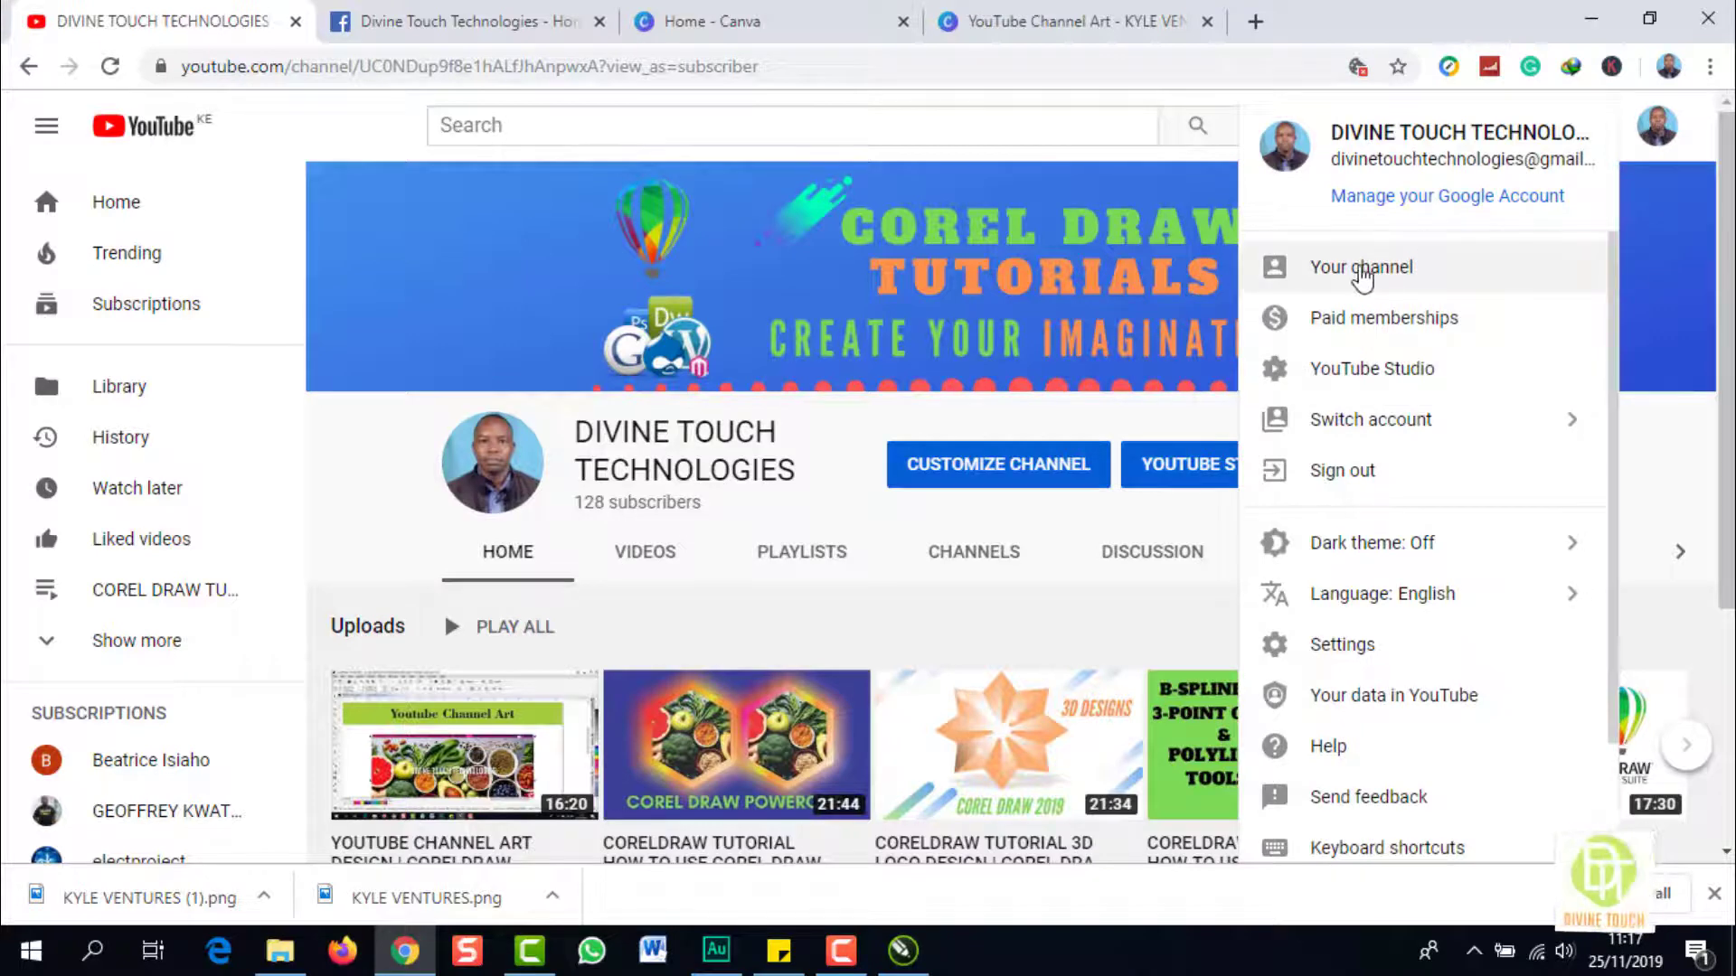
click(856, 379)
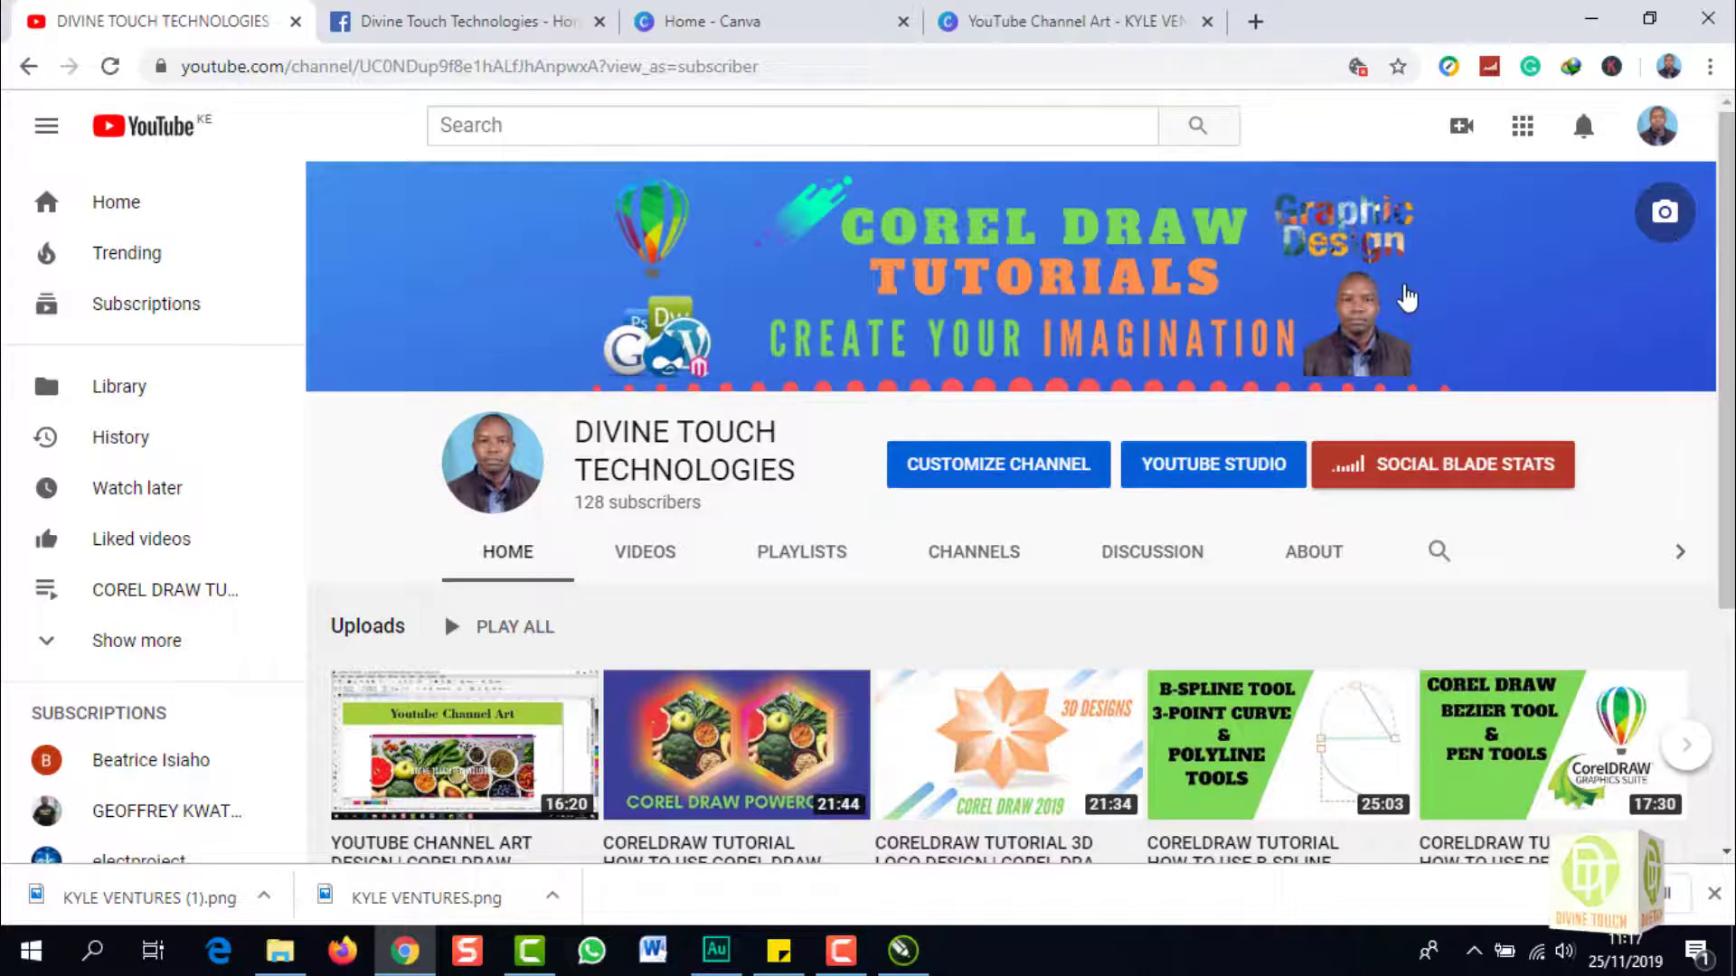
click(1469, 275)
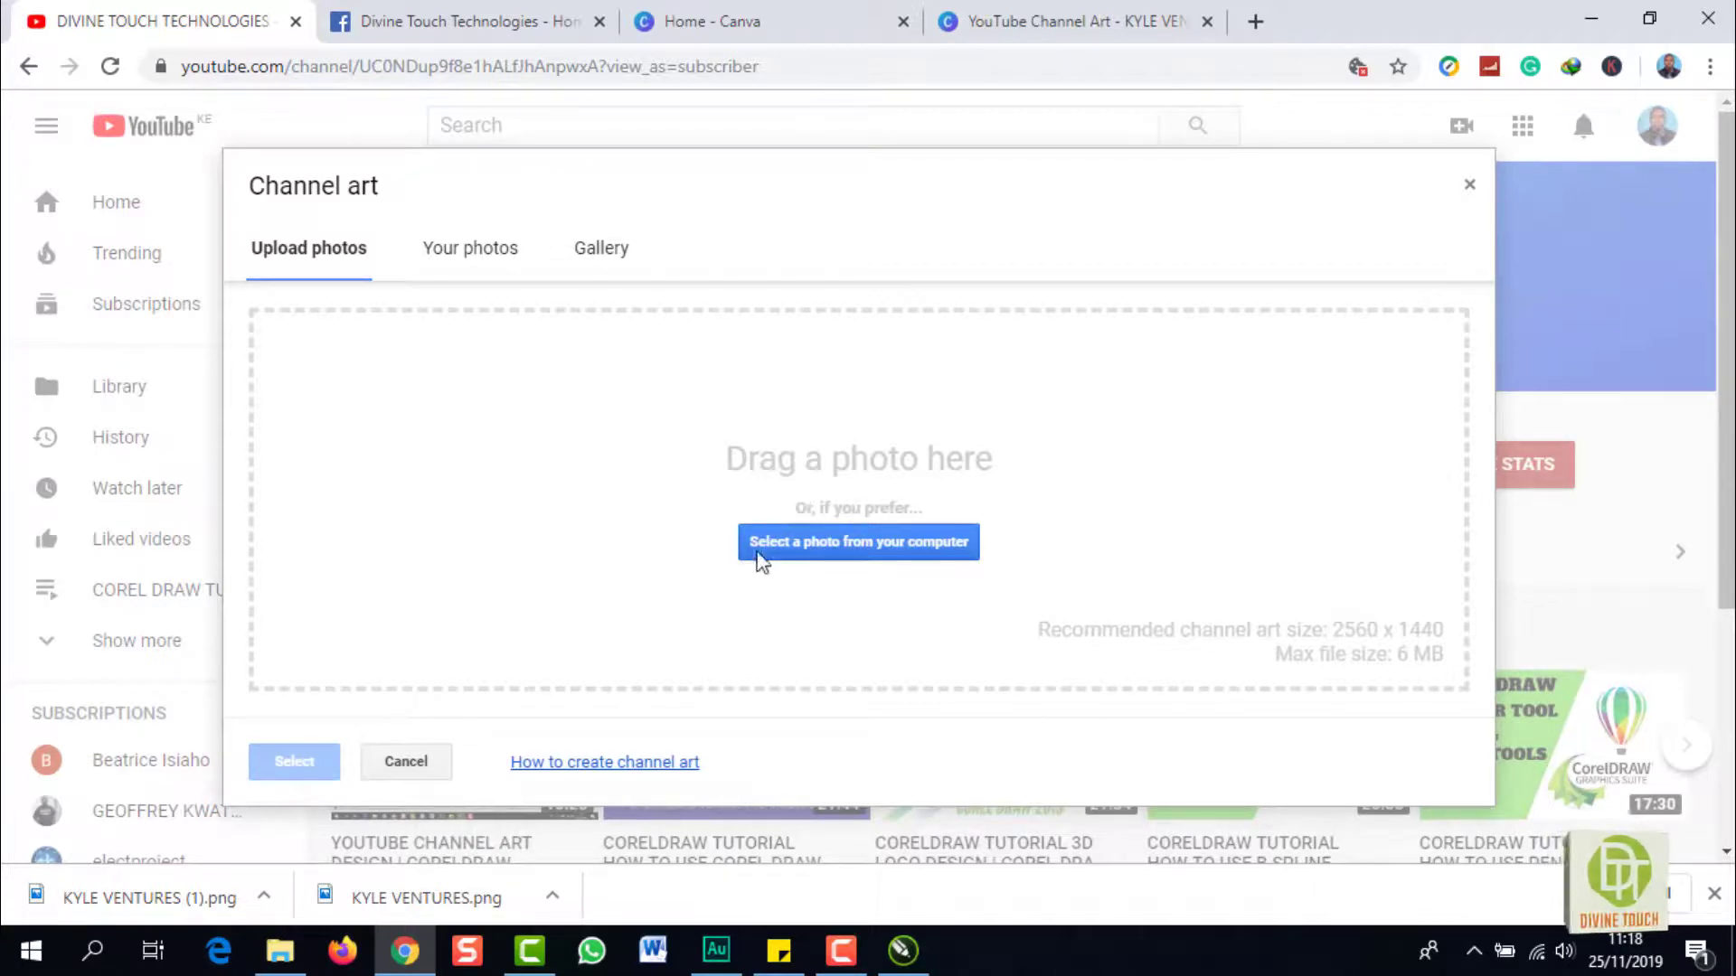
Upload KYLE VENTURES (1) from the Downloads folder and apply it as the channel art without adjusting the crop
click(833, 551)
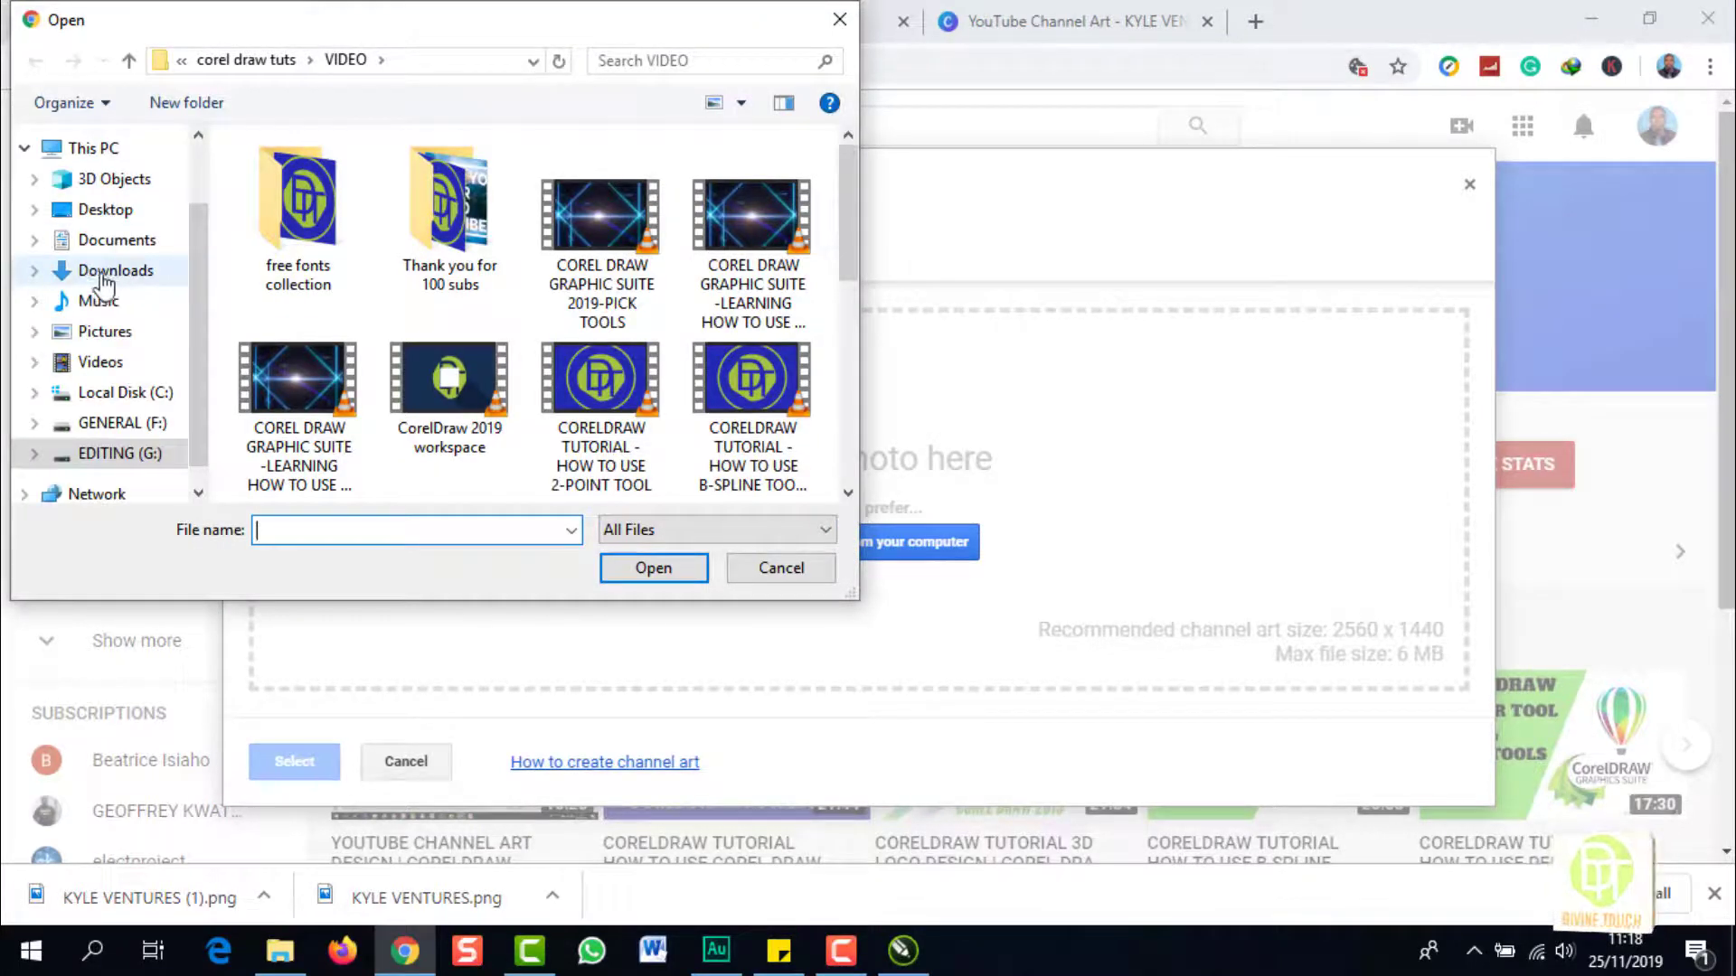
click(100, 283)
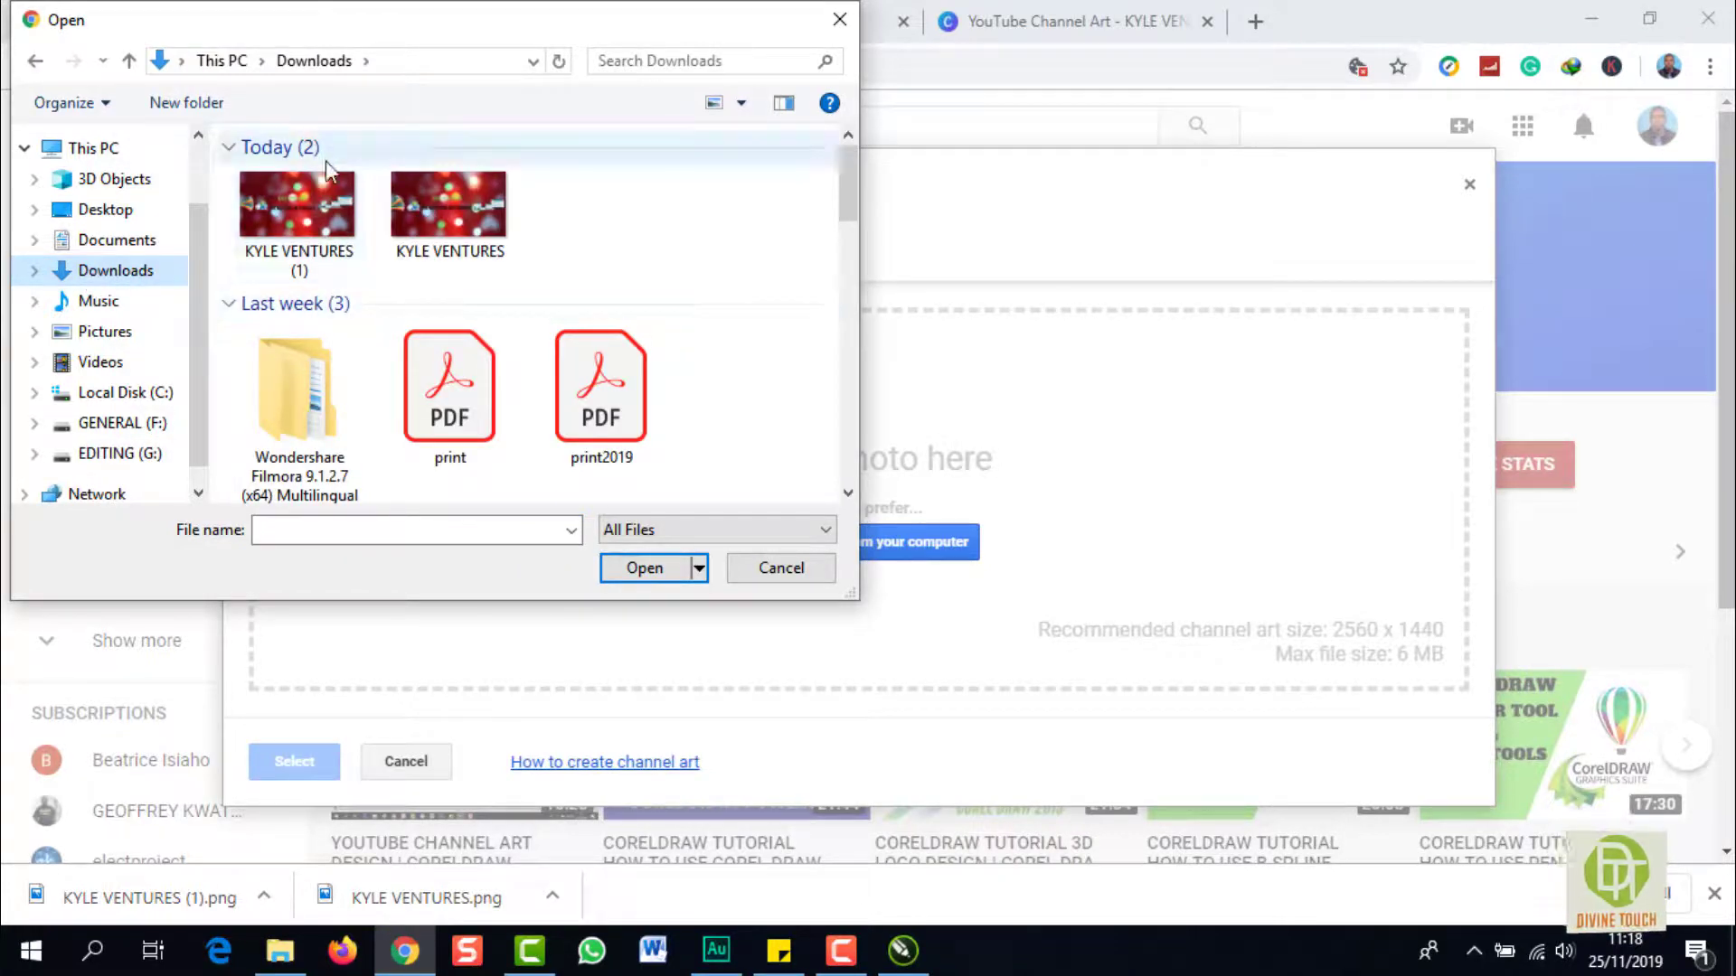
click(298, 208)
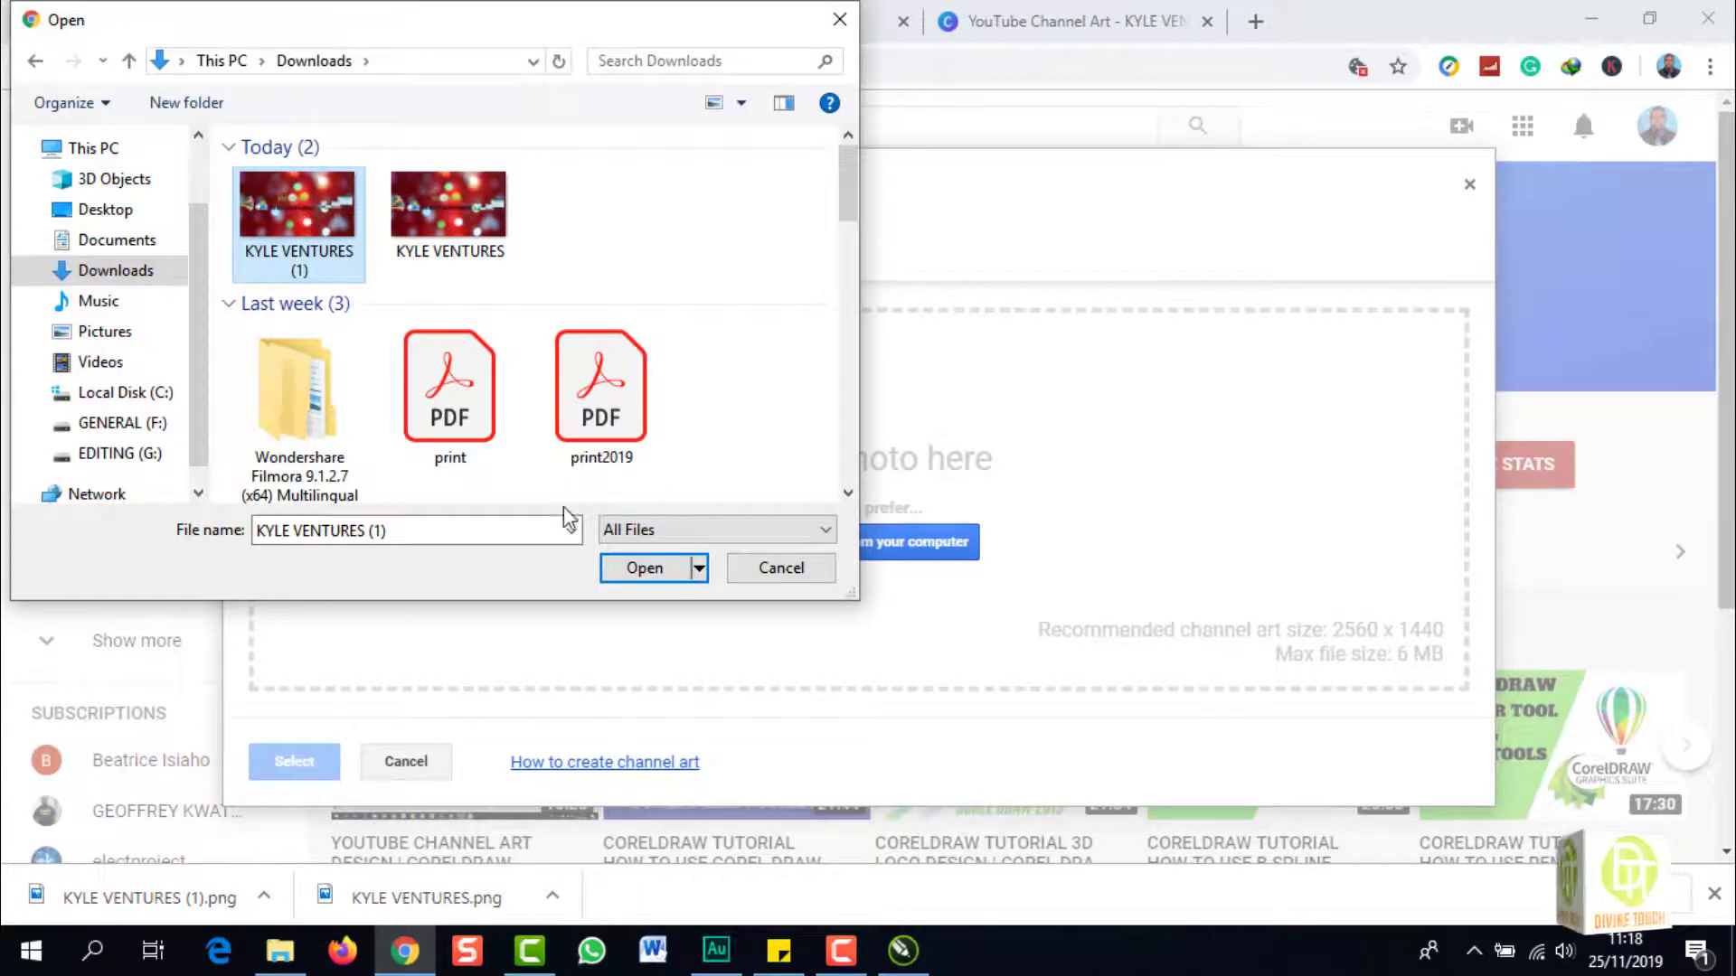
click(642, 569)
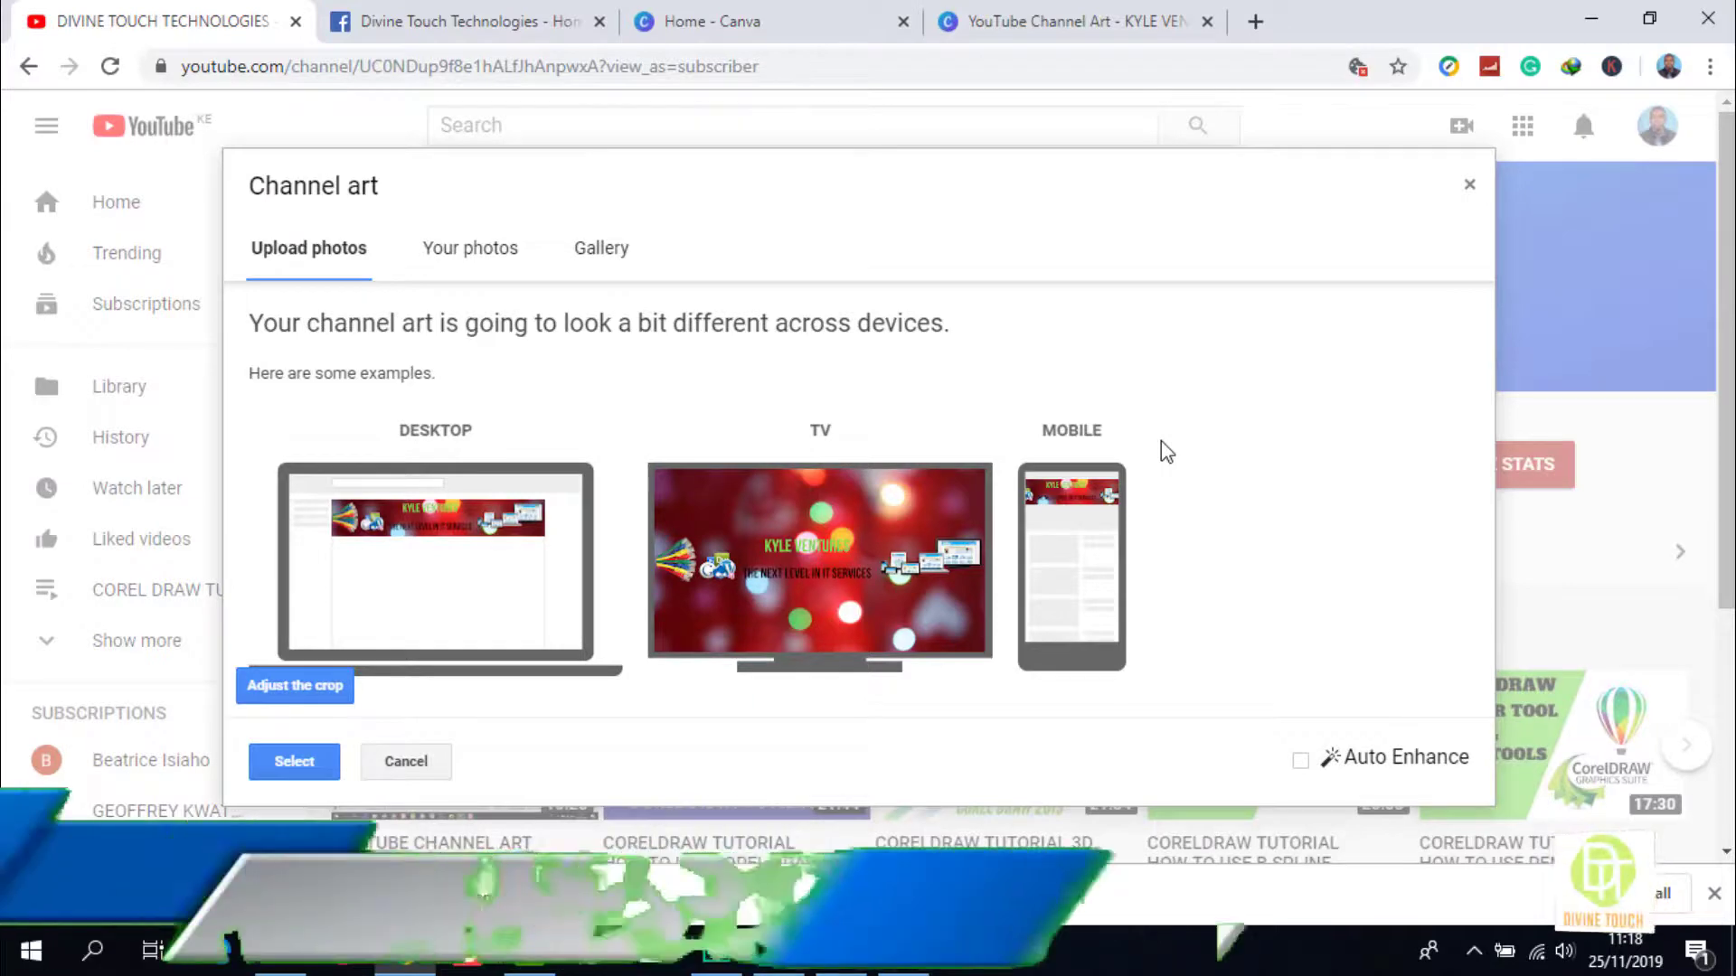
click(294, 761)
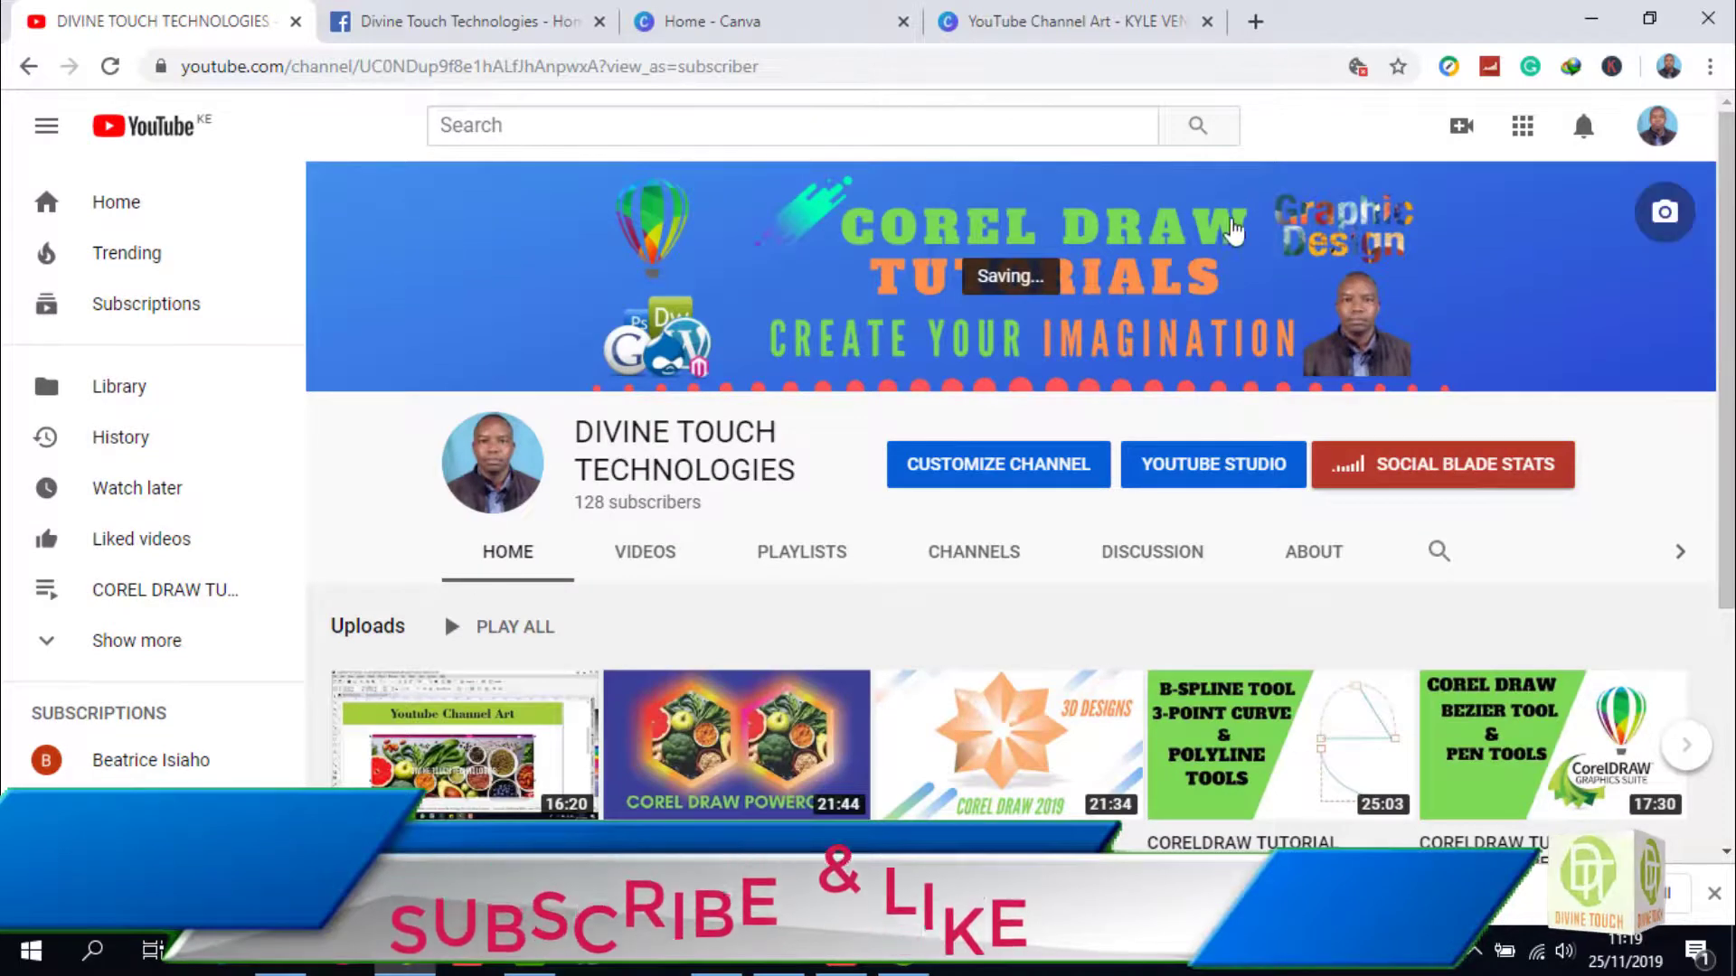